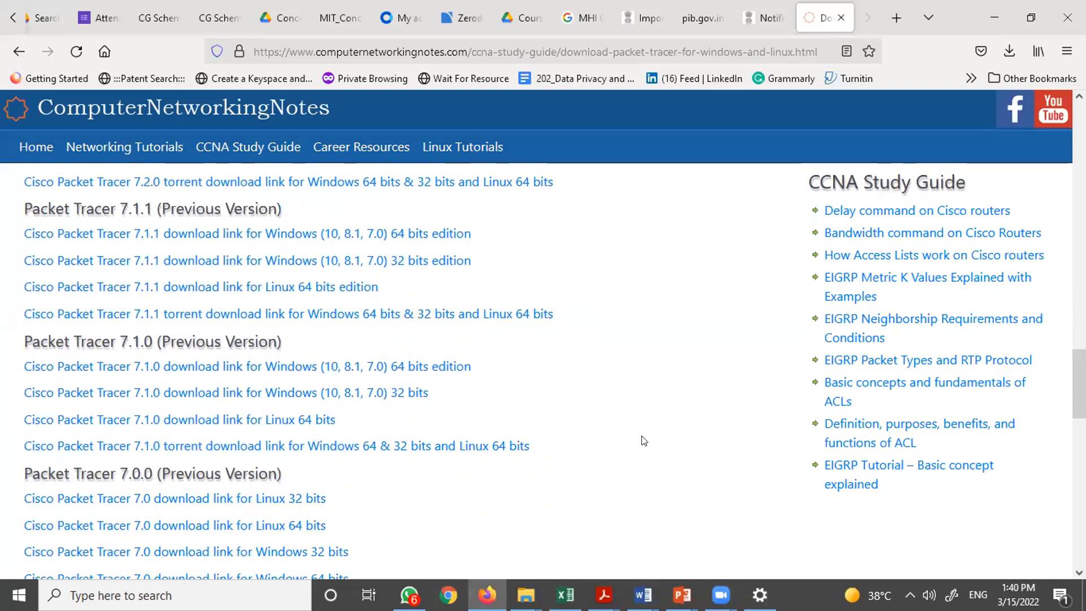
- Browse the list of Packet Tracer versions and download links on the download page
{"action": "scroll", "coordinate": [643, 440], "scroll_direction": "up", "scroll_amount": 3}
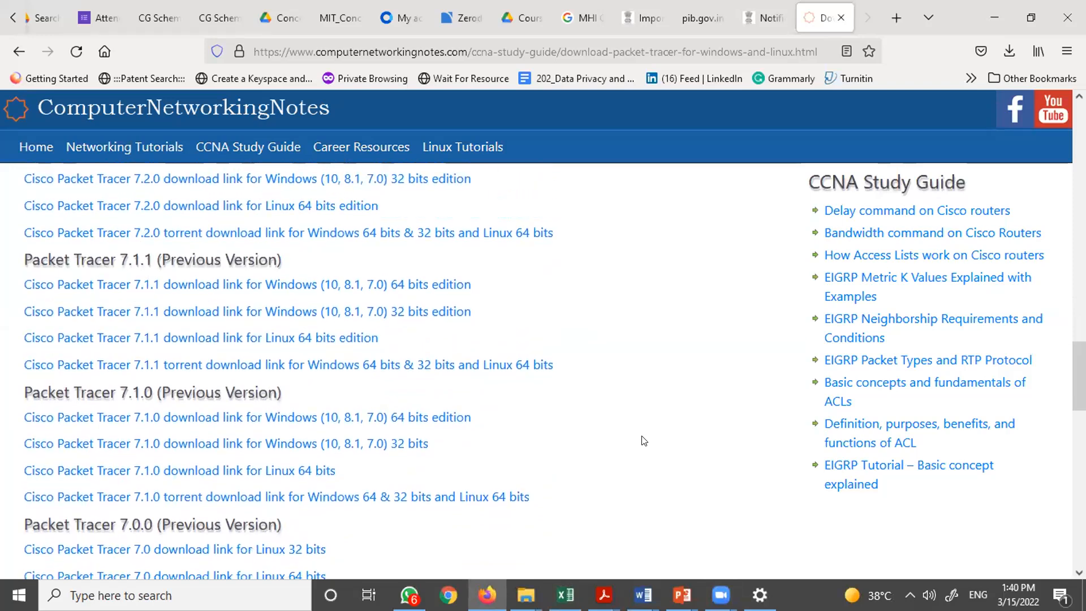
{"action": "scroll", "coordinate": [643, 440], "scroll_direction": "up", "scroll_amount": 3}
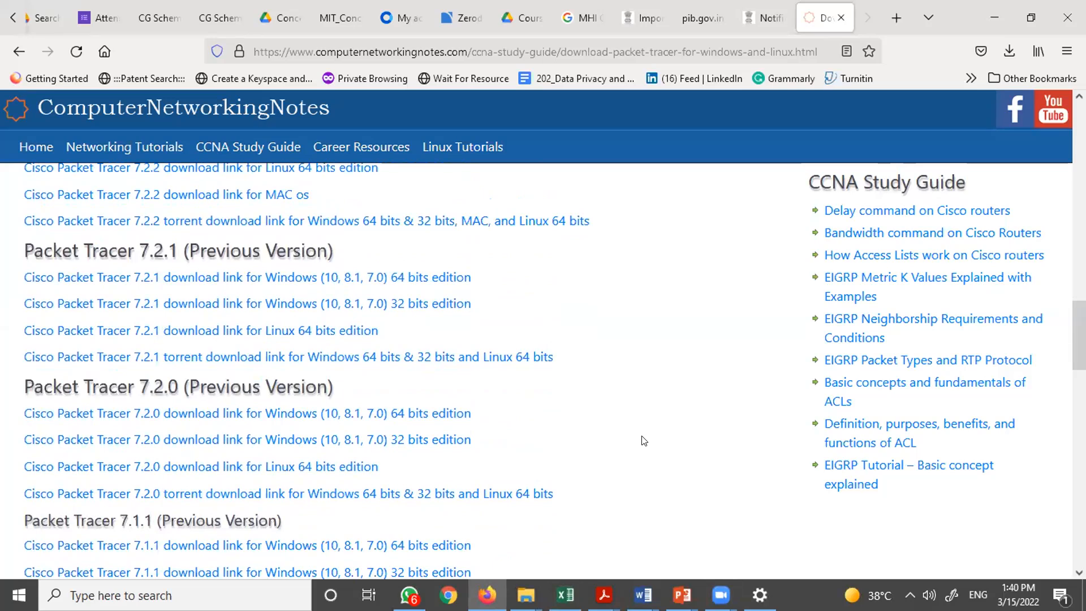
{"action": "scroll", "coordinate": [643, 441], "scroll_direction": "up", "scroll_amount": 5}
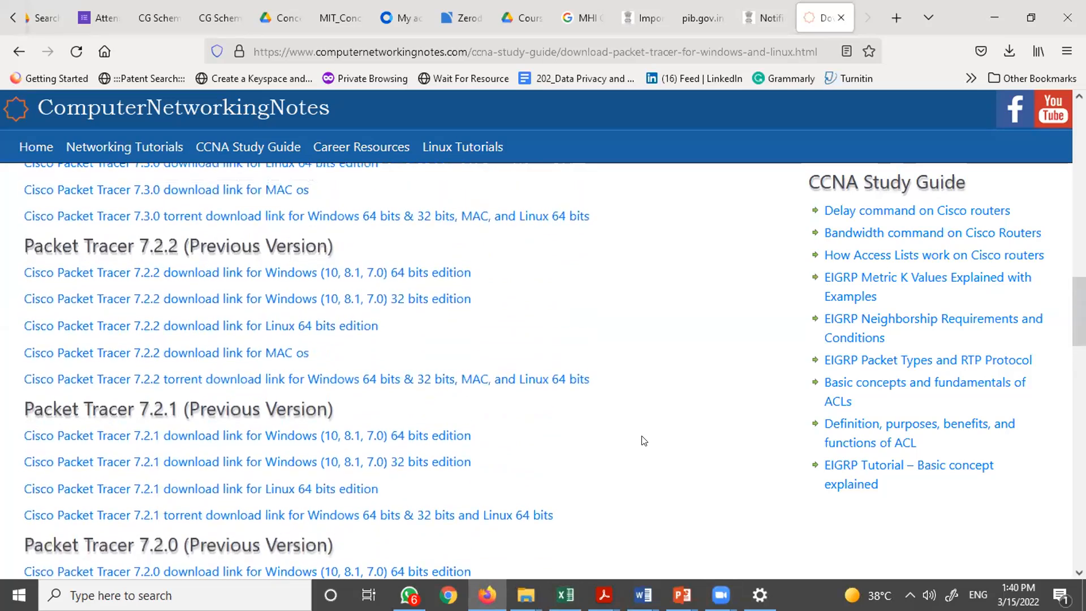
{"action": "scroll", "coordinate": [643, 441], "scroll_direction": "up", "scroll_amount": 1}
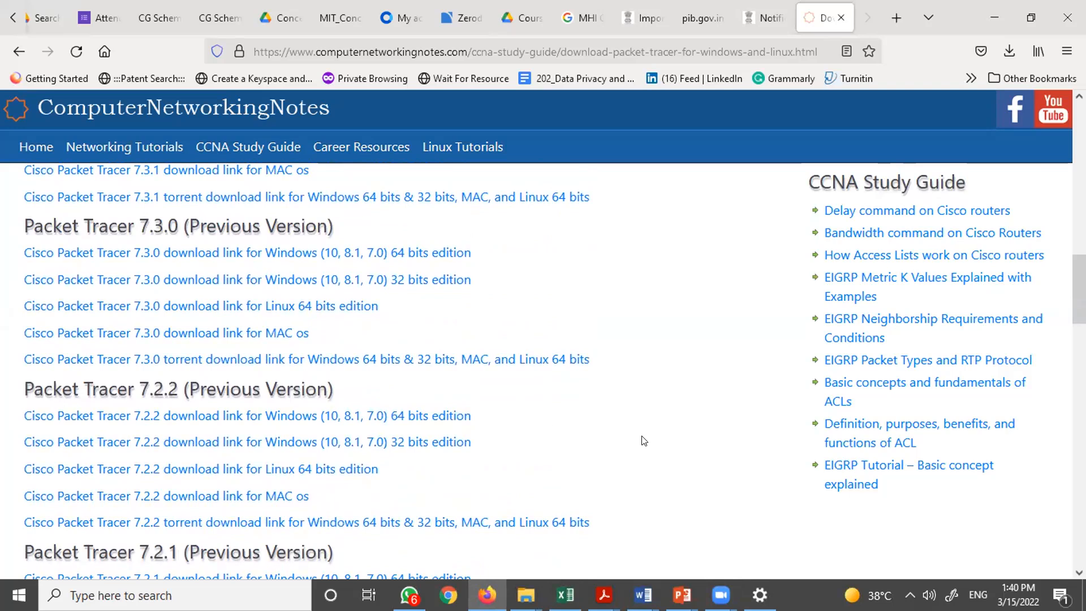
{"action": "key", "text": "Home"}
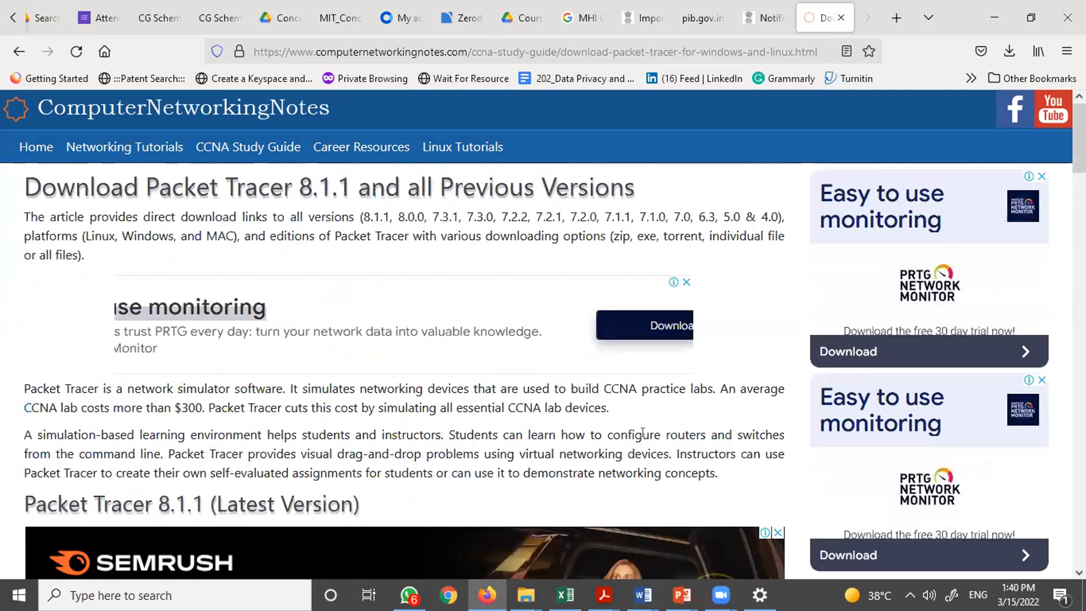
{"action": "scroll", "coordinate": [404, 350], "scroll_direction": "down", "scroll_amount": 4}
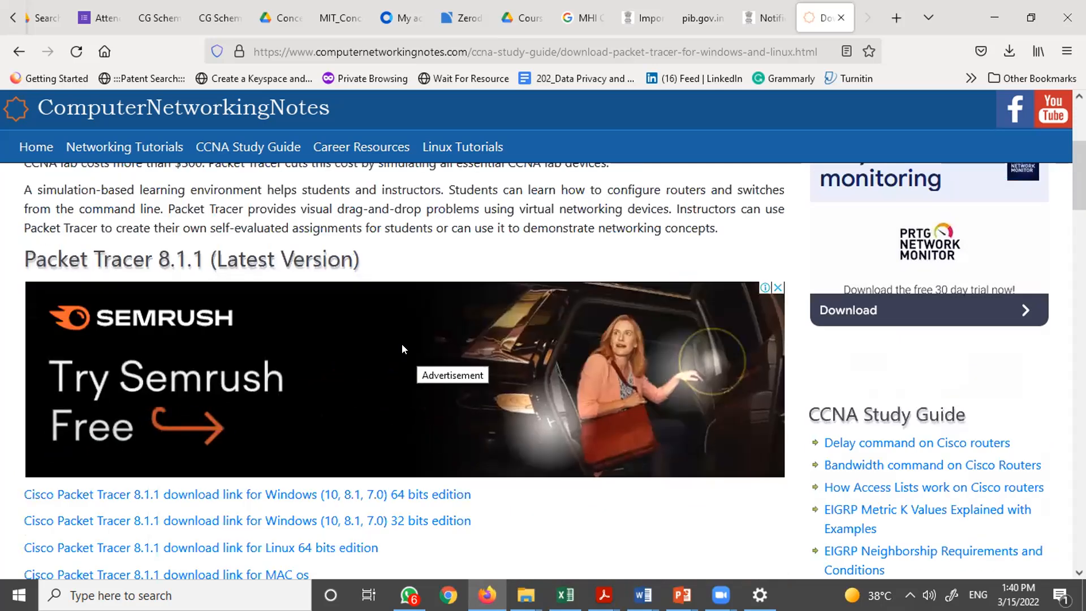
{"action": "scroll", "coordinate": [402, 346], "scroll_direction": "down", "scroll_amount": 3}
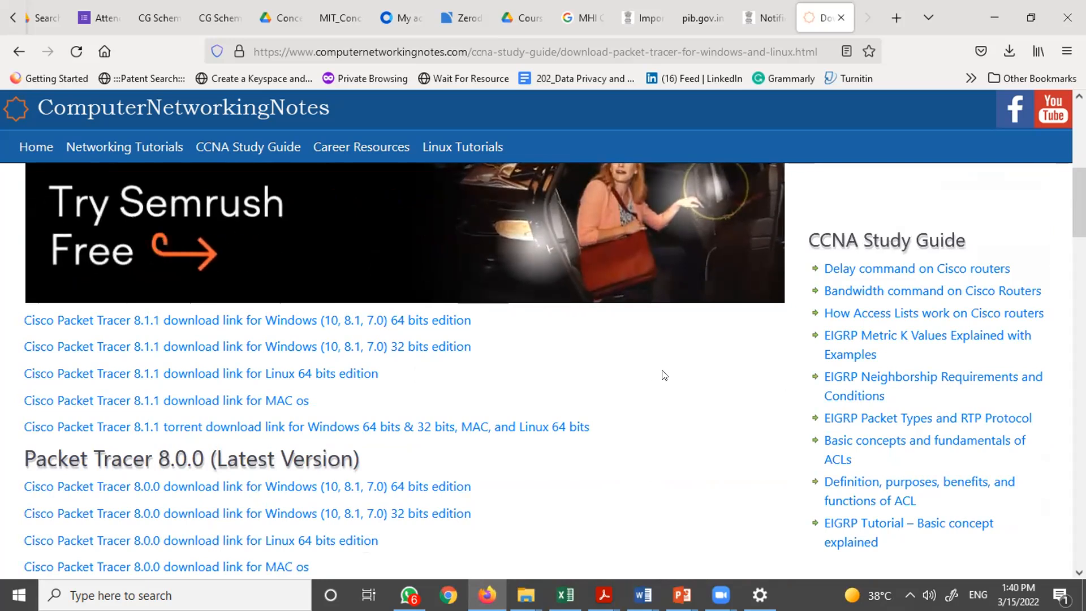
{"action": "scroll", "coordinate": [682, 450], "scroll_direction": "down", "scroll_amount": 10}
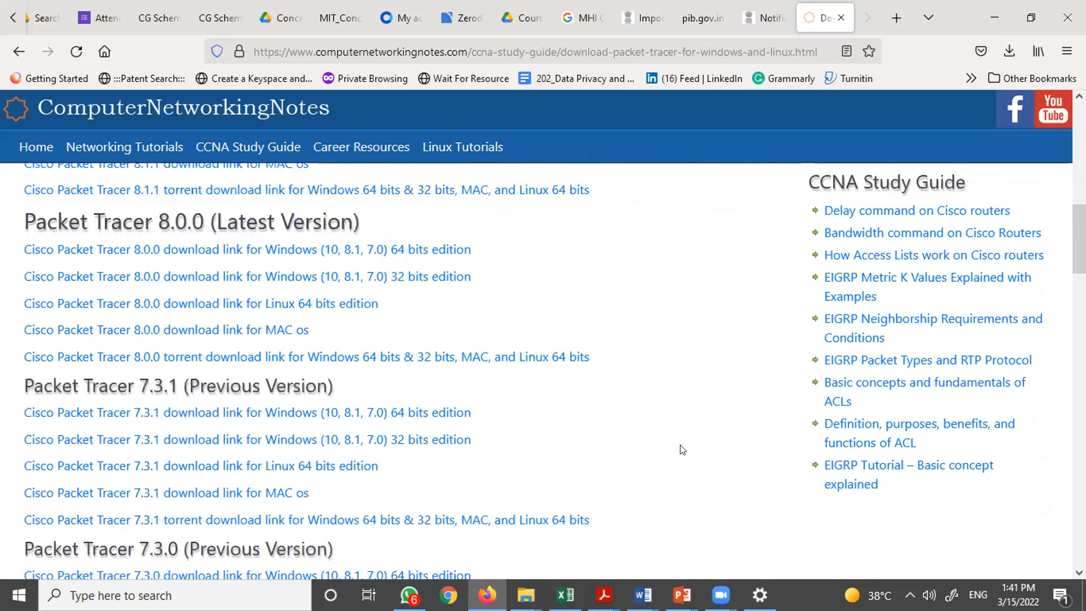
{"action": "scroll", "coordinate": [683, 450], "scroll_direction": "down", "scroll_amount": 4}
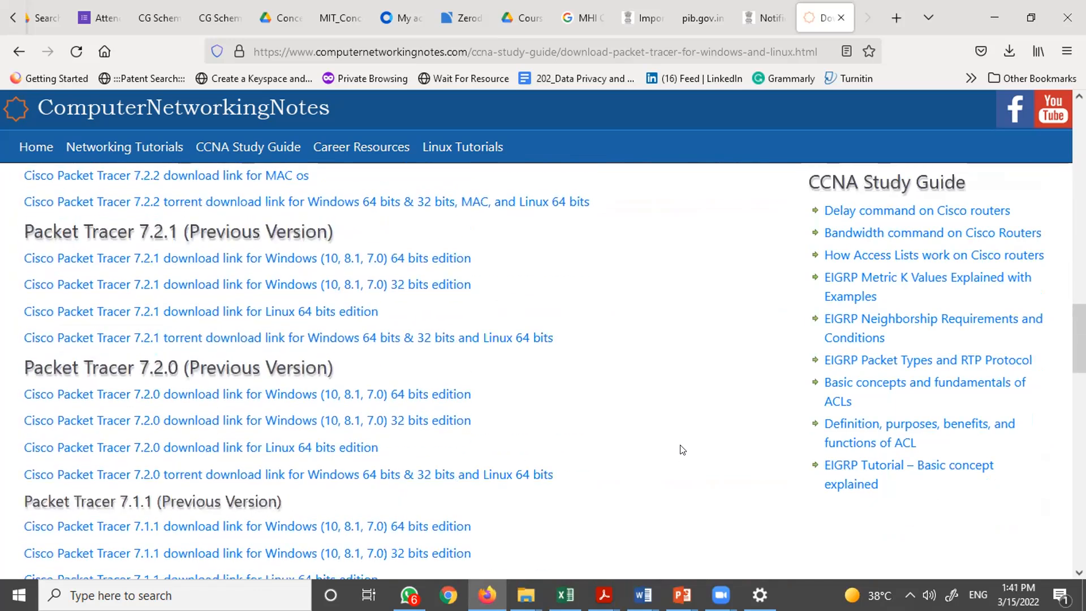
{"action": "scroll", "coordinate": [682, 450], "scroll_direction": "down", "scroll_amount": 1}
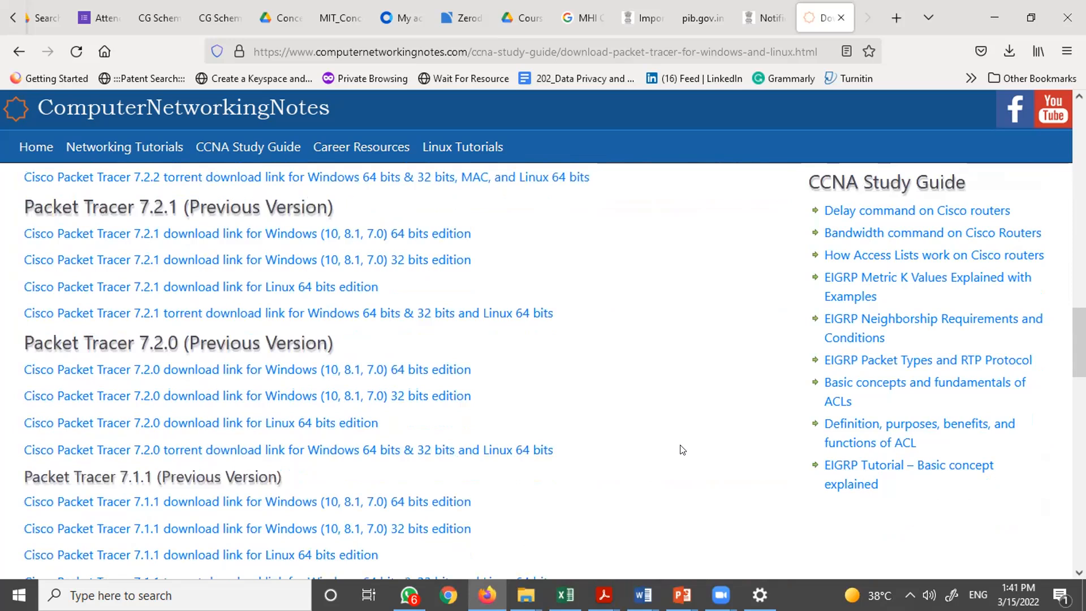
{"action": "scroll", "coordinate": [682, 449], "scroll_direction": "down", "scroll_amount": 1}
{"action": "scroll", "coordinate": [682, 449], "scroll_direction": "down", "scroll_amount": 1}
{"action": "scroll", "coordinate": [682, 449], "scroll_direction": "down", "scroll_amount": 3}
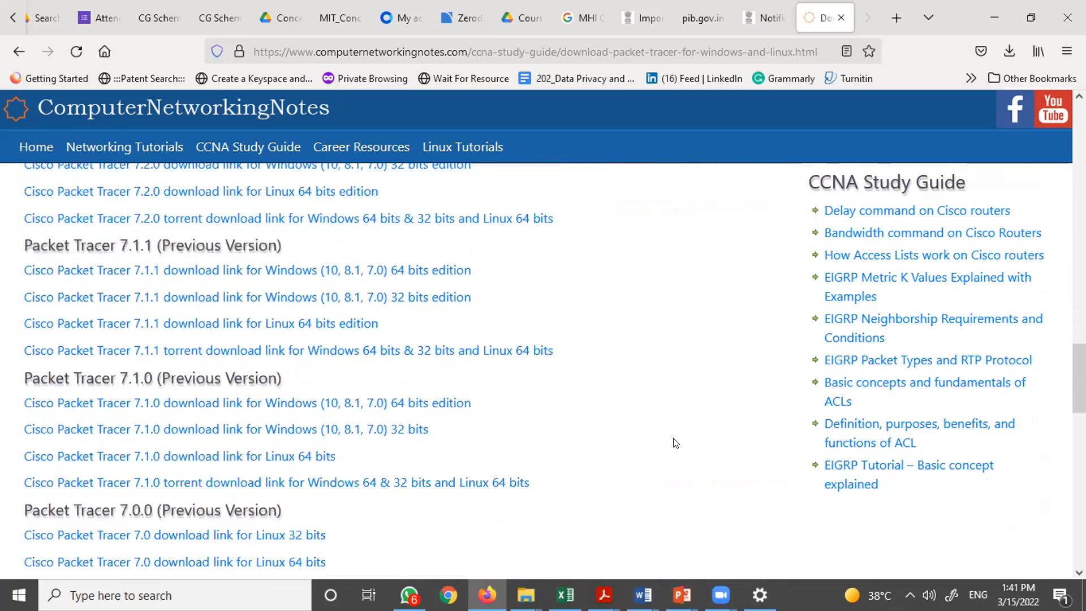
{"action": "scroll", "coordinate": [607, 390], "scroll_direction": "down", "scroll_amount": 2}
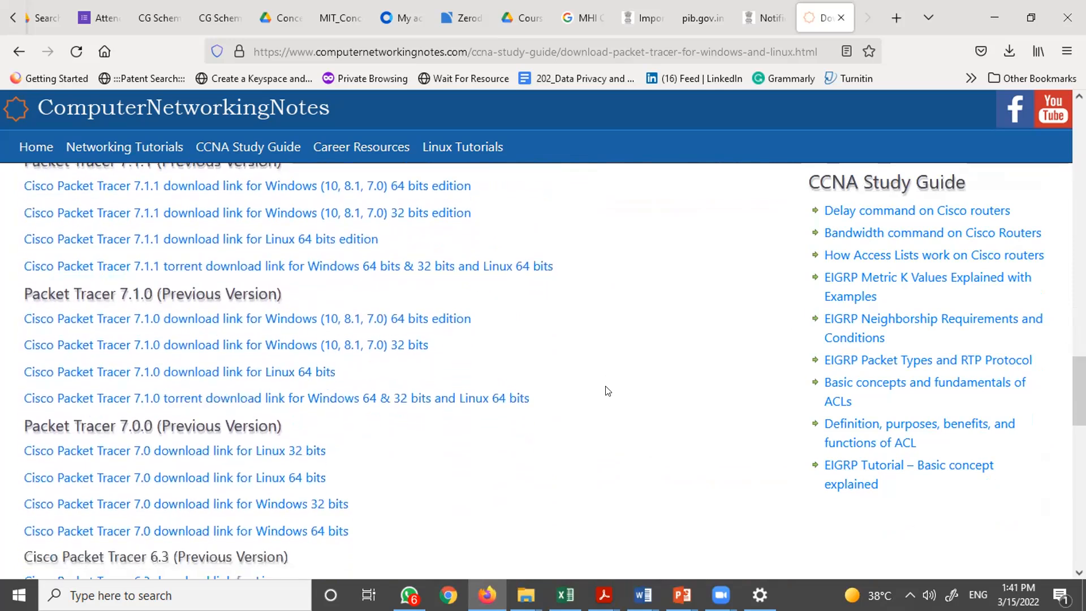
{"action": "scroll", "coordinate": [607, 390], "scroll_direction": "up", "scroll_amount": 3}
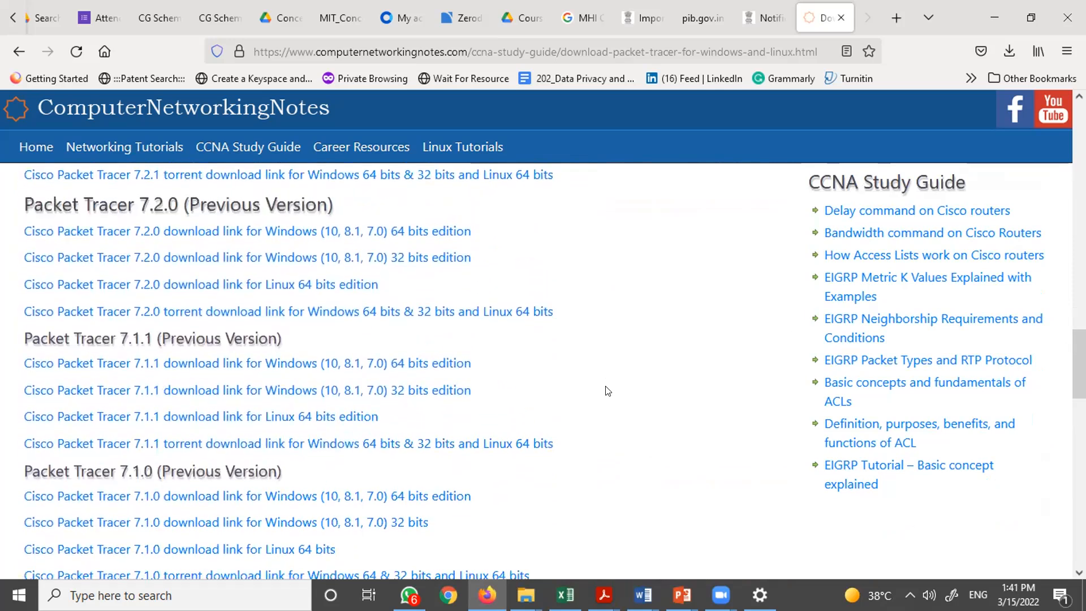
{"action": "scroll", "coordinate": [607, 390], "scroll_direction": "down", "scroll_amount": 3}
{"action": "scroll", "coordinate": [607, 390], "scroll_direction": "up", "scroll_amount": 2}
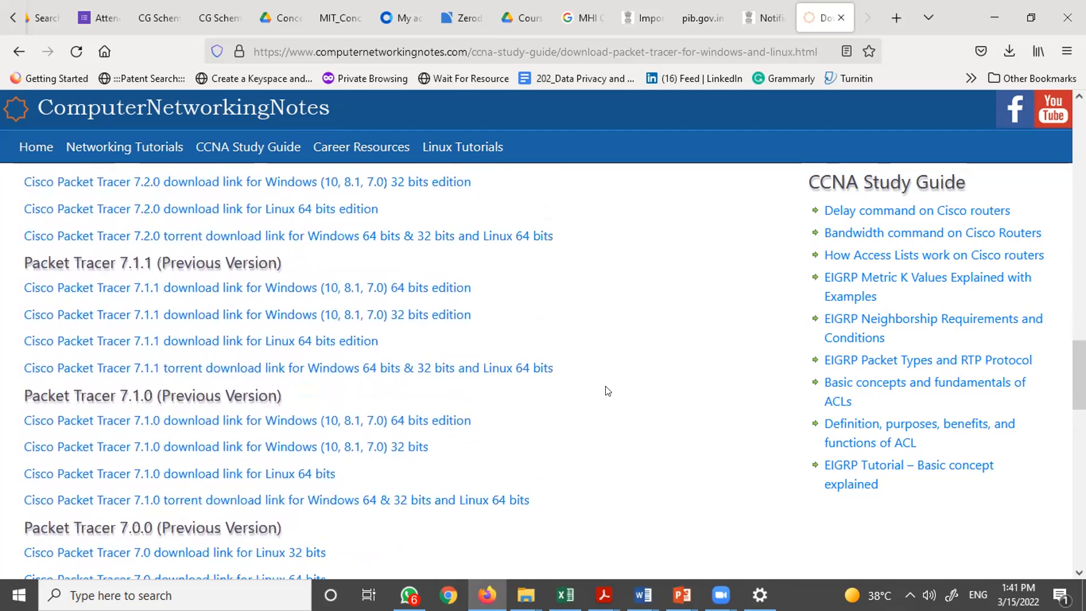
{"action": "scroll", "coordinate": [607, 390], "scroll_direction": "down", "scroll_amount": 4}
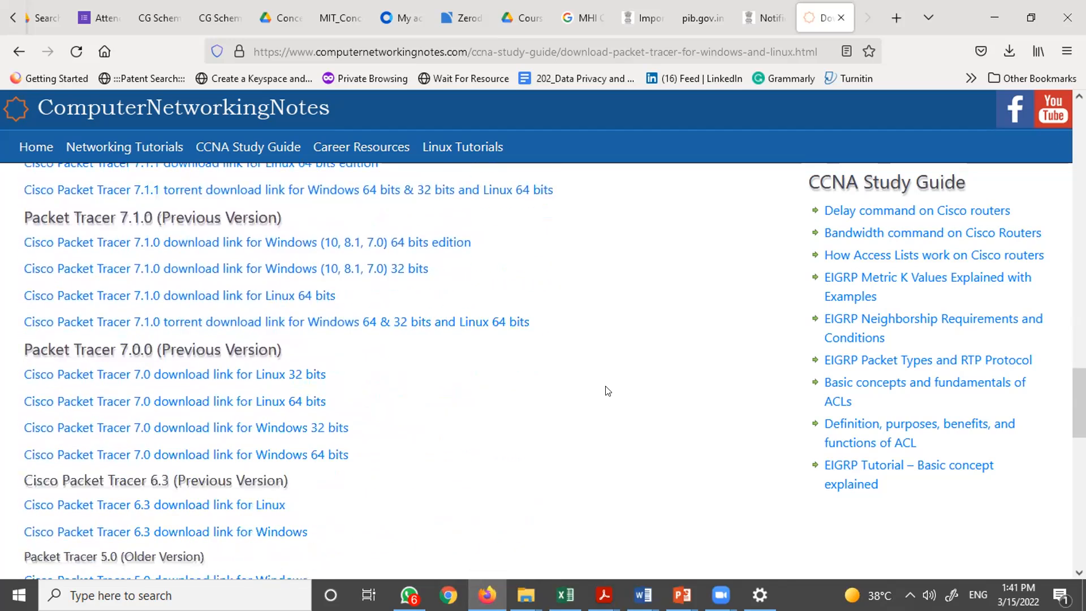
{"action": "scroll", "coordinate": [607, 390], "scroll_direction": "down", "scroll_amount": 1}
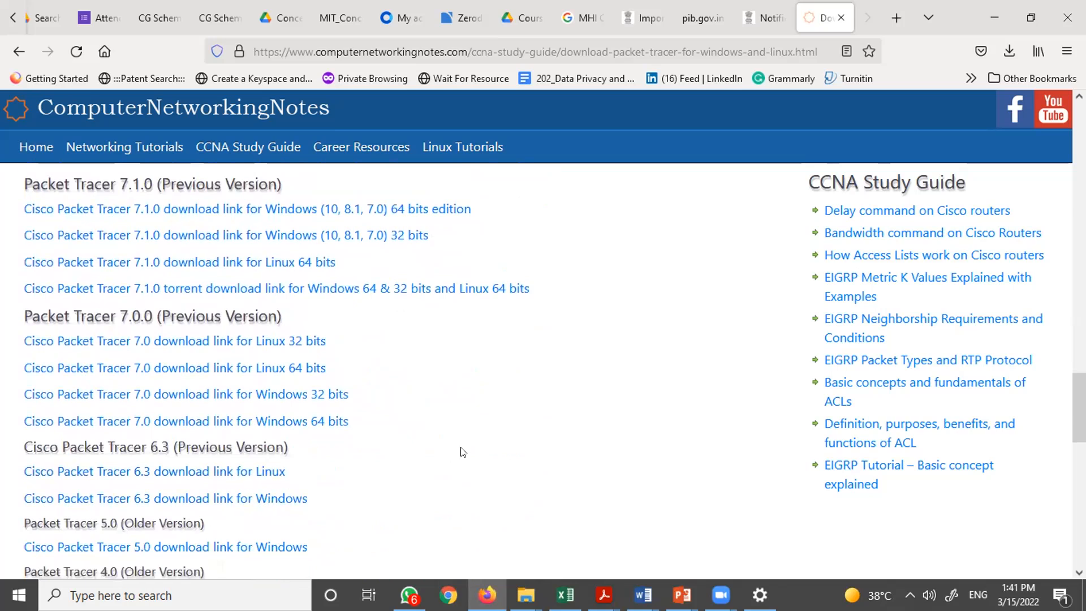
{"action": "scroll", "coordinate": [462, 451], "scroll_direction": "up", "scroll_amount": 1}
{"action": "scroll", "coordinate": [463, 451], "scroll_direction": "up", "scroll_amount": 1}
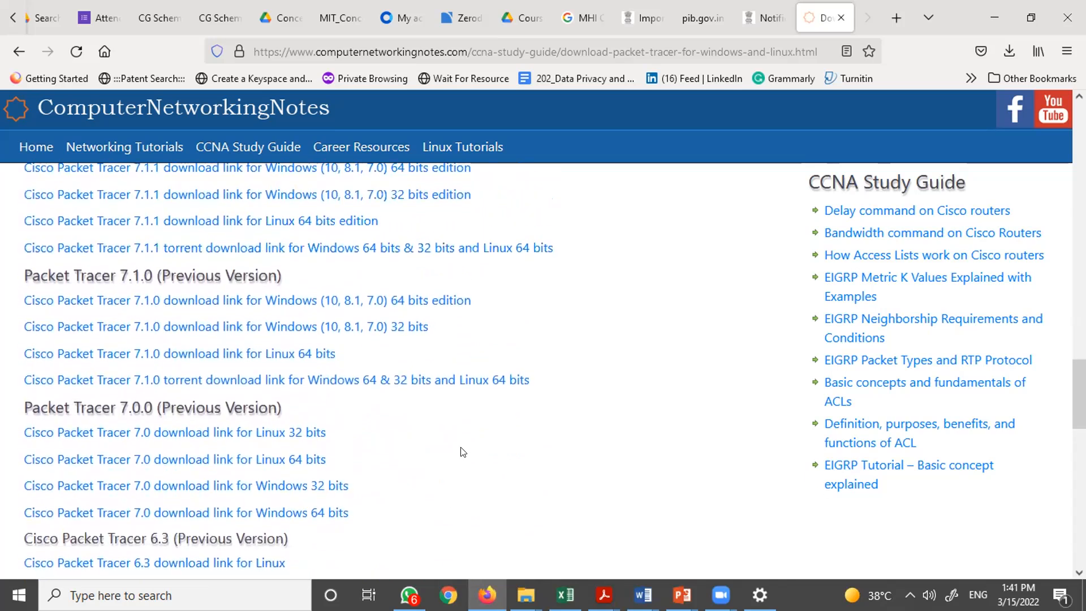
{"action": "scroll", "coordinate": [301, 402], "scroll_direction": "up", "scroll_amount": 1}
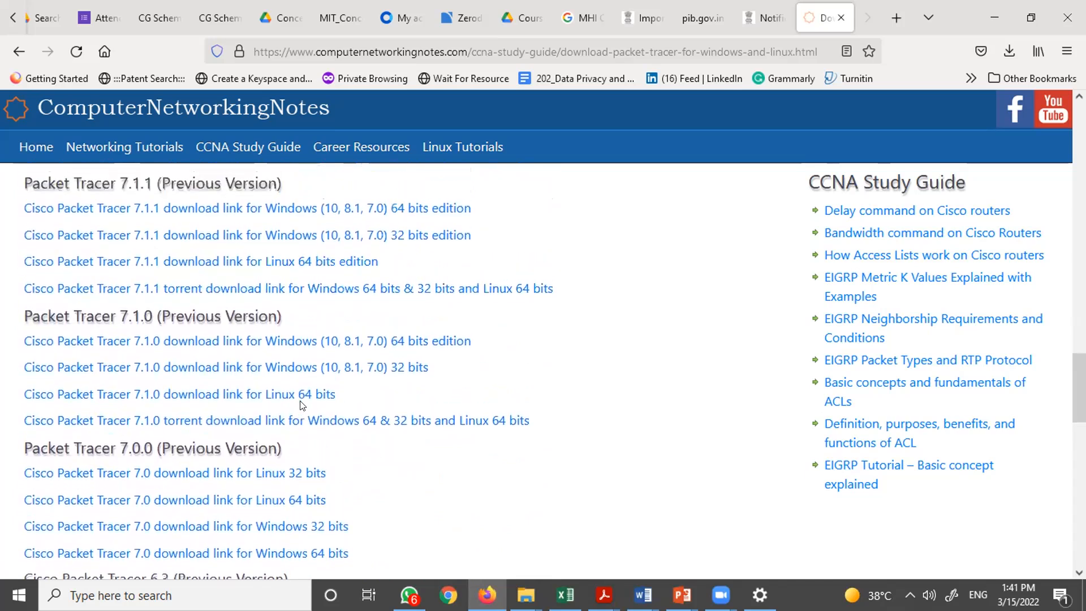
{"action": "scroll", "coordinate": [300, 403], "scroll_direction": "up", "scroll_amount": 4}
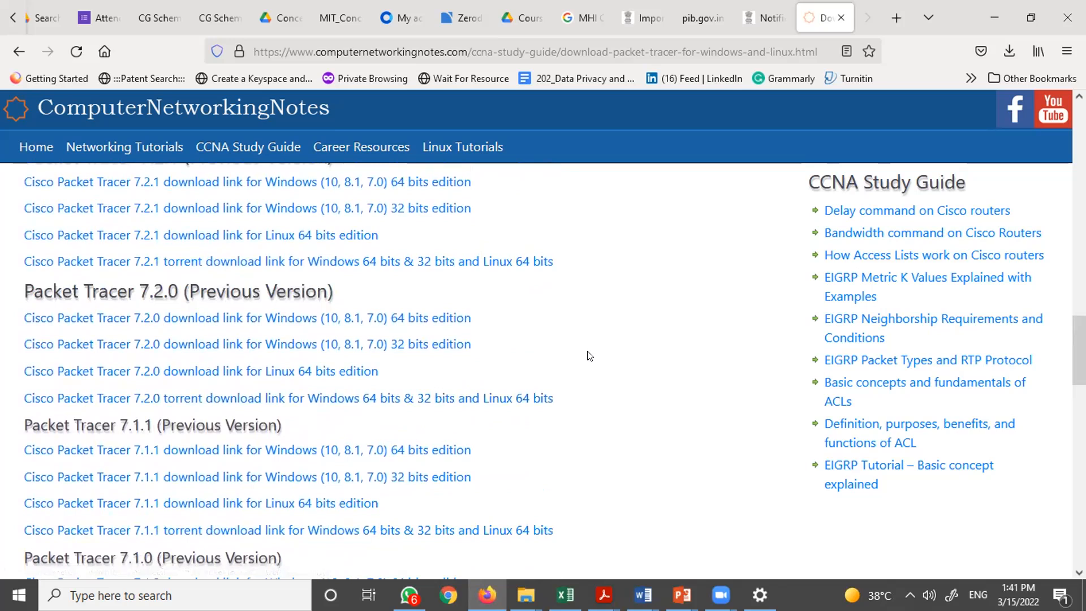
{"action": "scroll", "coordinate": [589, 356], "scroll_direction": "up", "scroll_amount": 1}
{"action": "scroll", "coordinate": [589, 355], "scroll_direction": "up", "scroll_amount": 1}
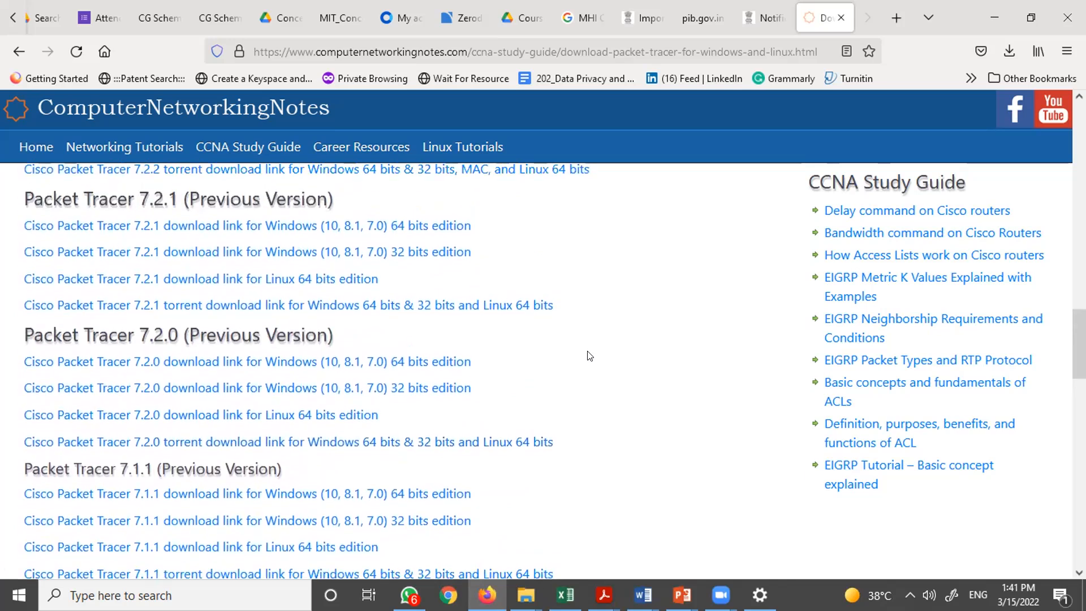
{"action": "scroll", "coordinate": [589, 355], "scroll_direction": "up", "scroll_amount": 1}
{"action": "scroll", "coordinate": [589, 355], "scroll_direction": "up", "scroll_amount": 4}
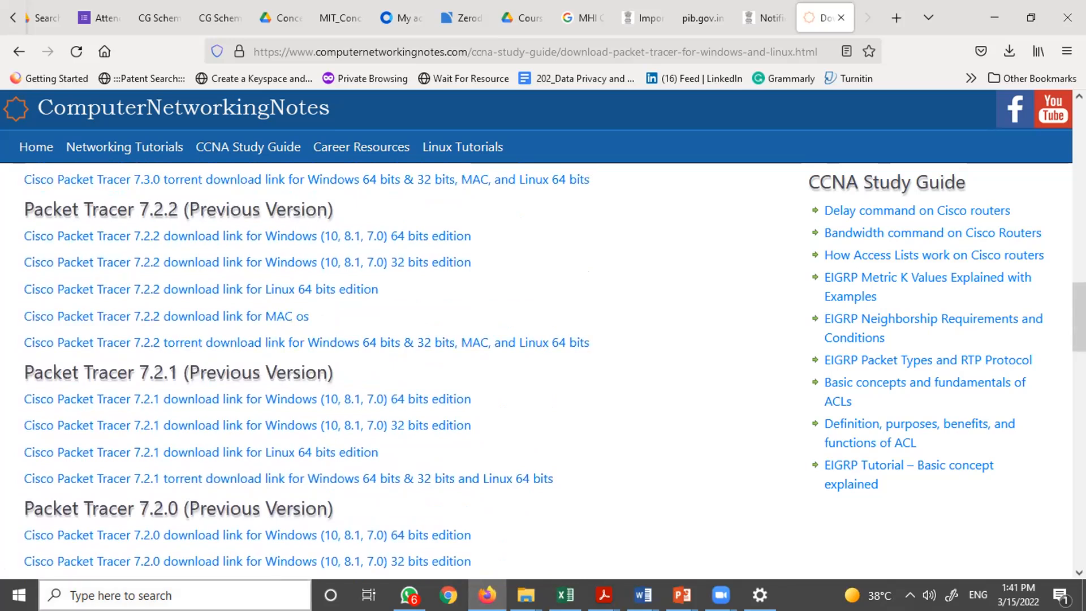
- Search the Windows start menu for "cis" and launch Cisco Packet Tracer
{"action": "left_click", "coordinate": [248, 595]}
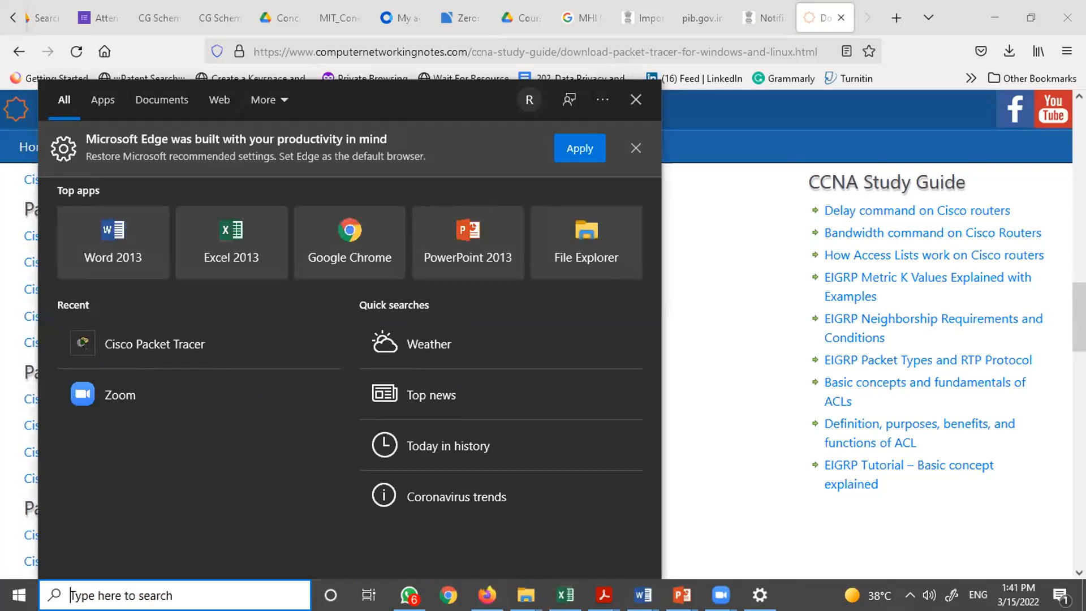
{"action": "type", "text": "cis"}
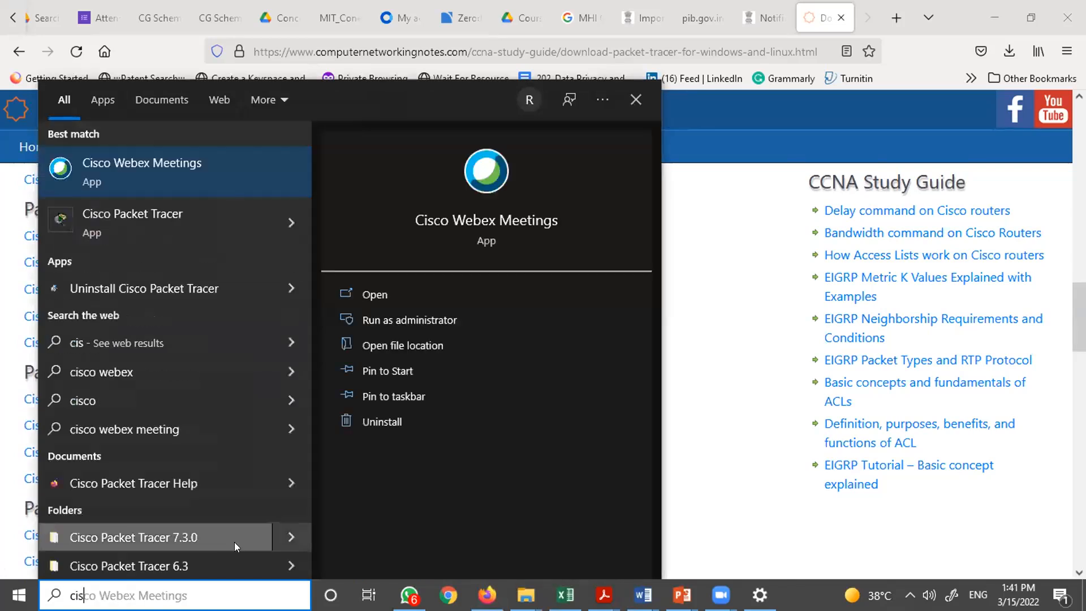
{"action": "left_click", "coordinate": [171, 228]}
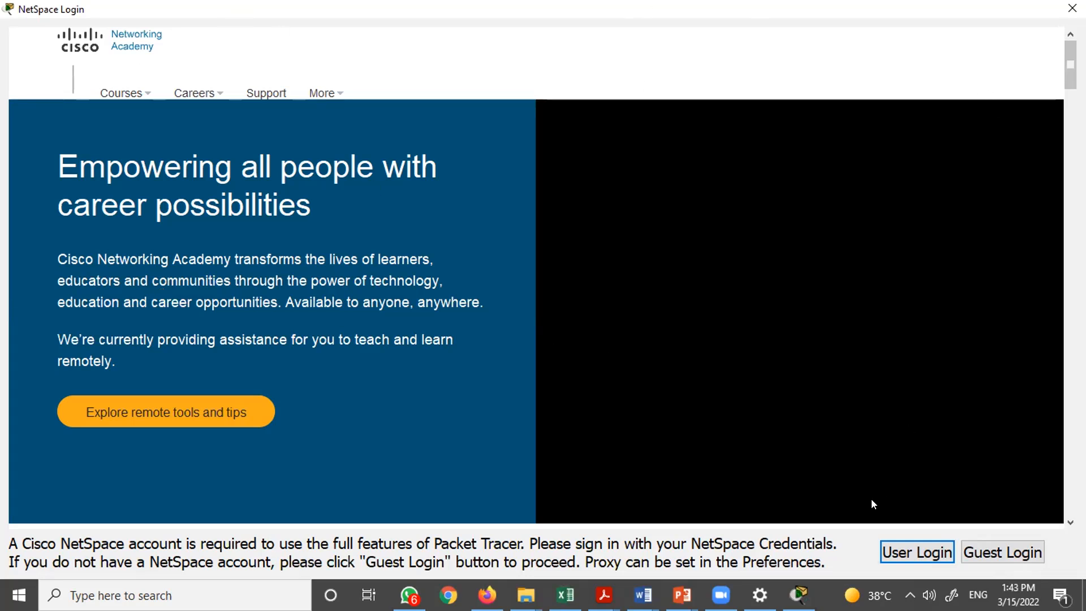
- Continue into Packet Tracer as a guest without a NetSpace account
{"action": "left_click", "coordinate": [720, 595]}
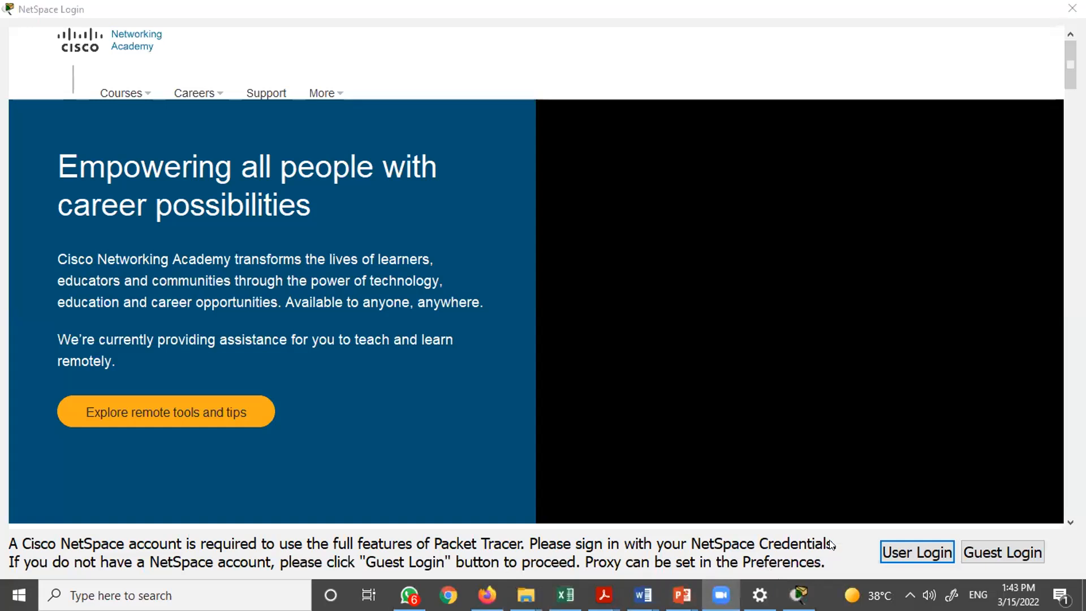
{"action": "left_click", "coordinate": [798, 595]}
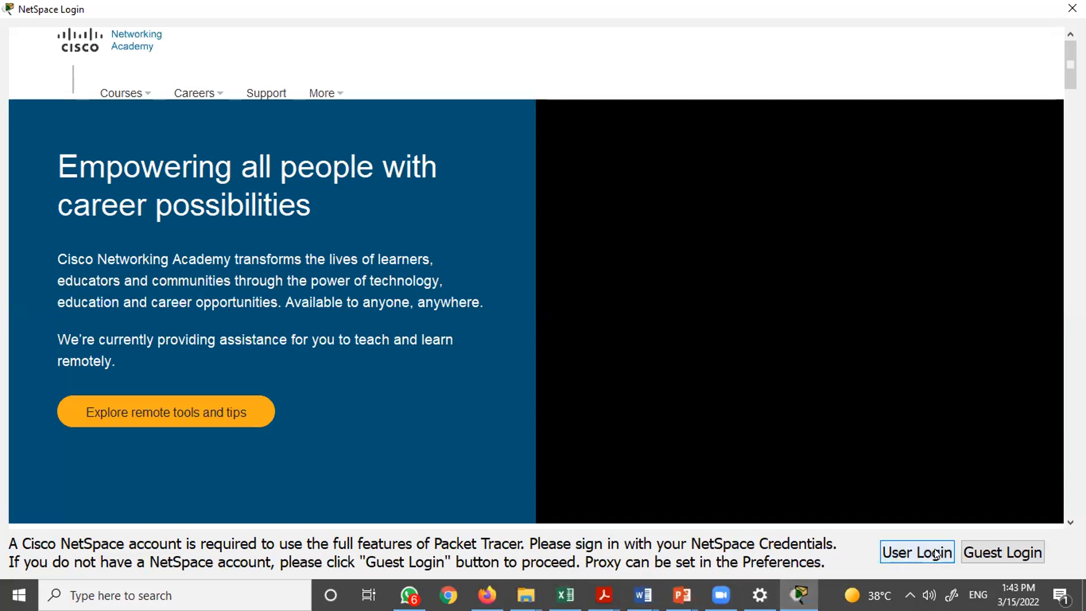
{"action": "left_click", "coordinate": [971, 543]}
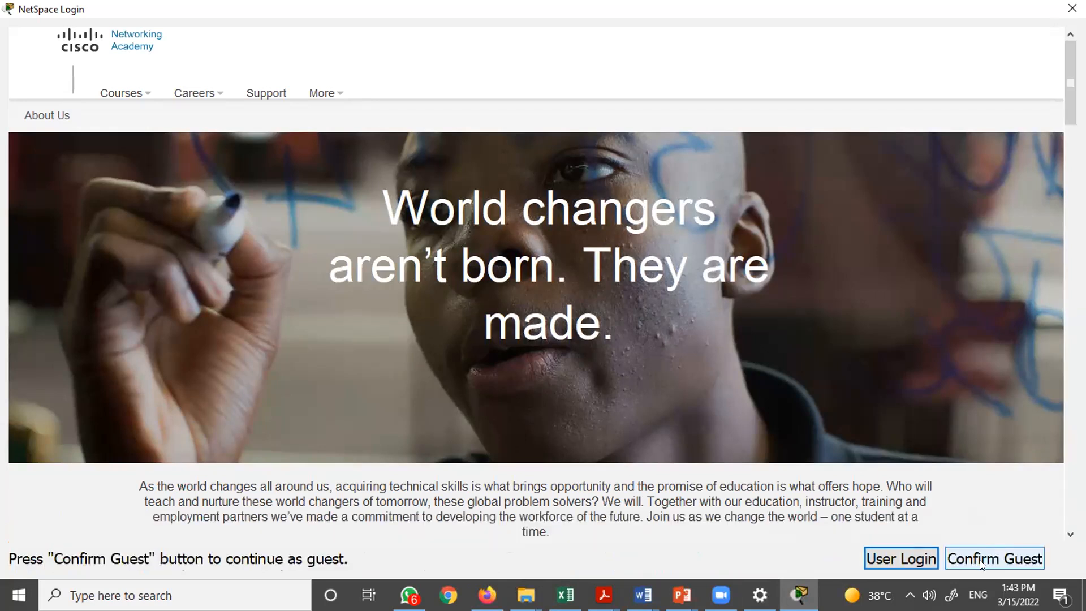
{"action": "left_click", "coordinate": [981, 563]}
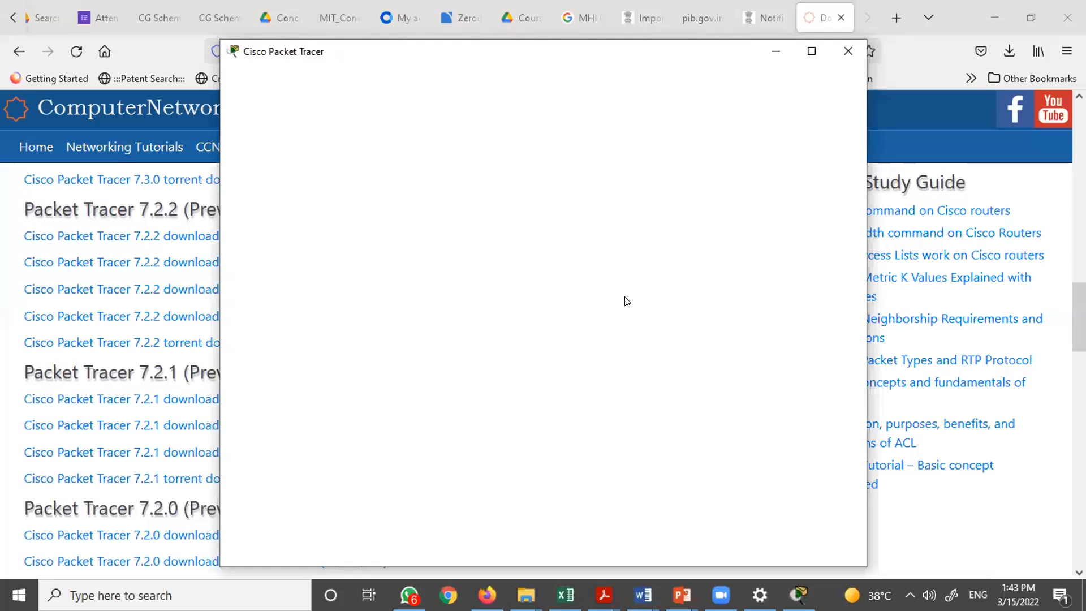
- Maximize the Packet Tracer window and check the program version in the About dialog
{"action": "left_click", "coordinate": [812, 50]}
{"action": "left_click", "coordinate": [224, 28]}
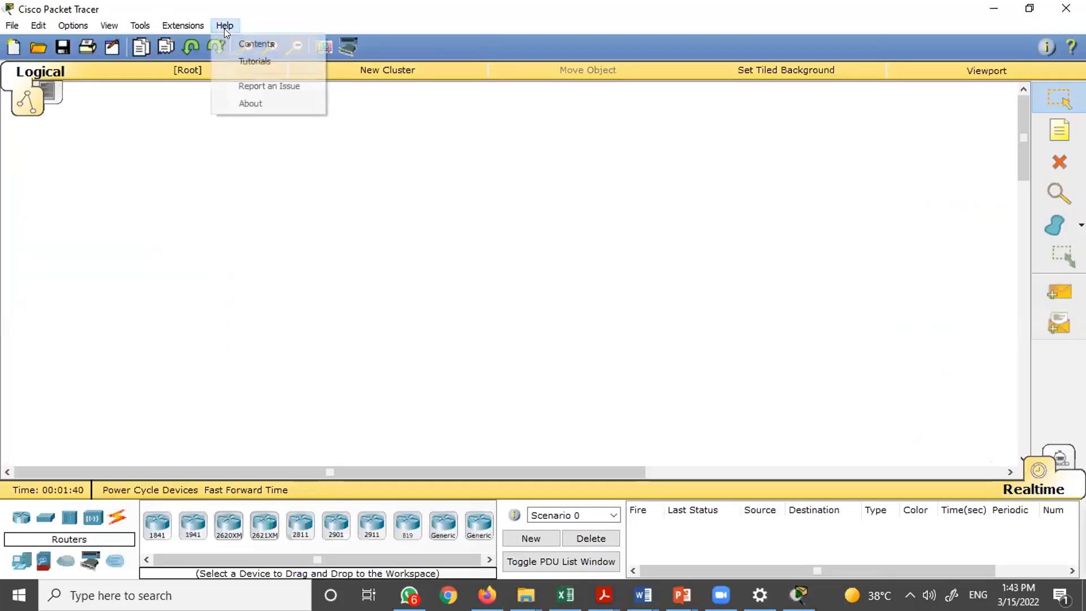
{"action": "left_click", "coordinate": [250, 103]}
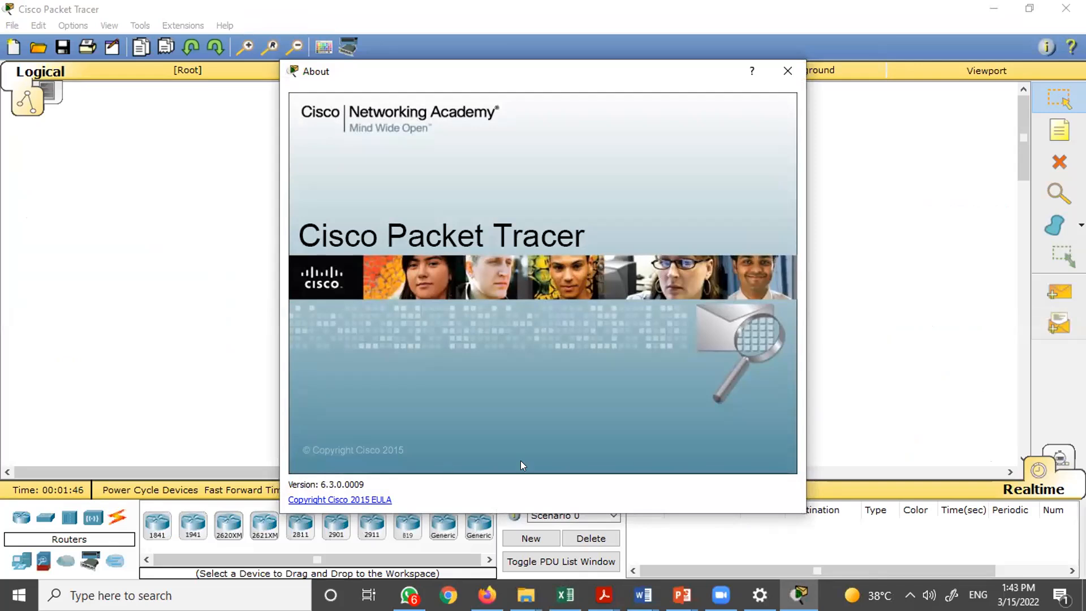
{"action": "left_click", "coordinate": [788, 70]}
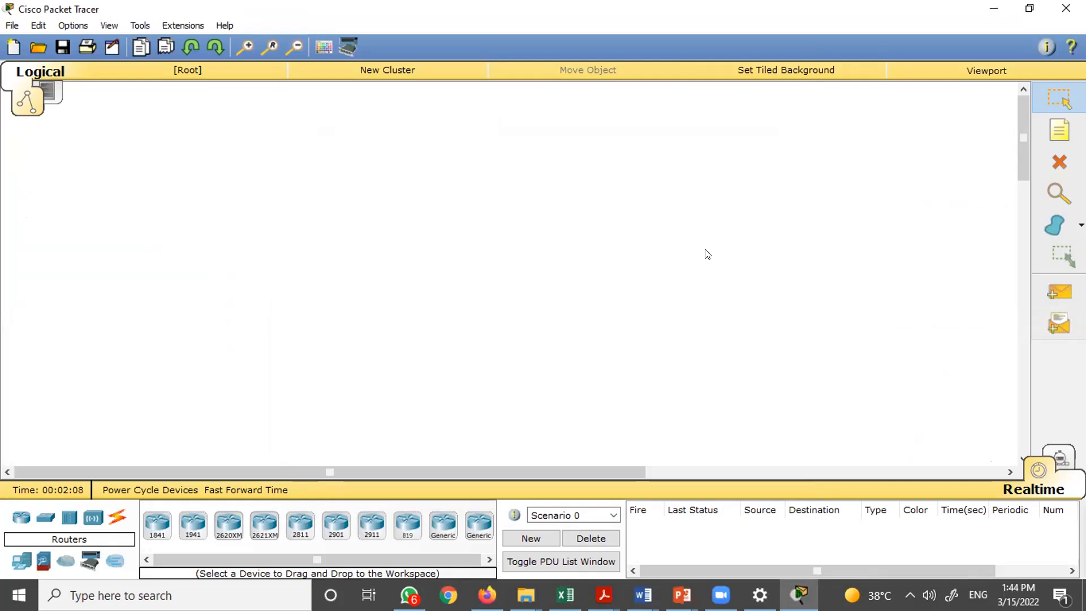
{"action": "left_click", "coordinate": [721, 595]}
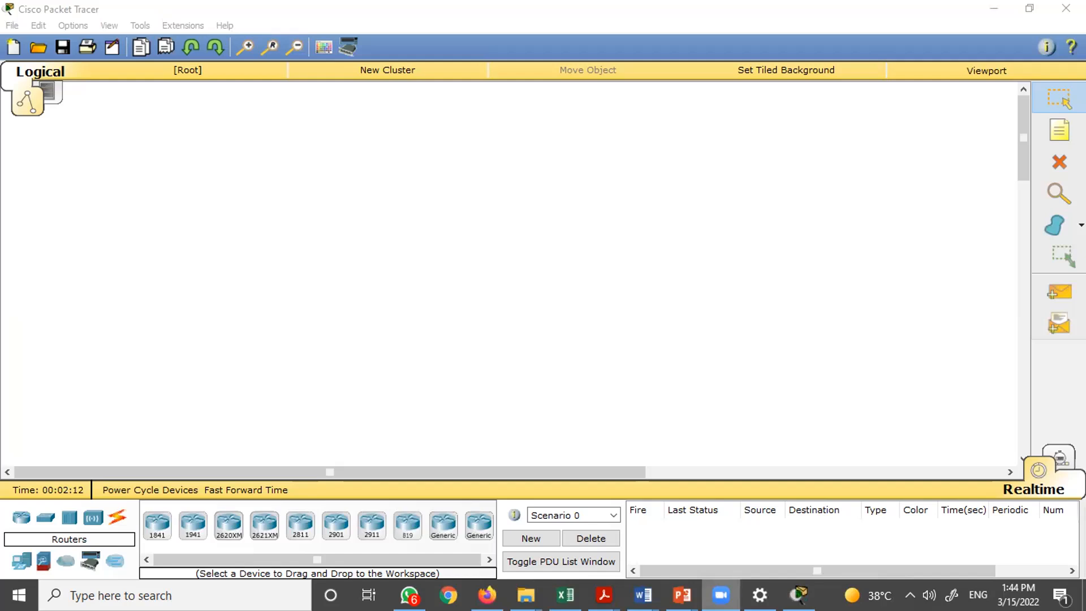
{"action": "left_click", "coordinate": [721, 595]}
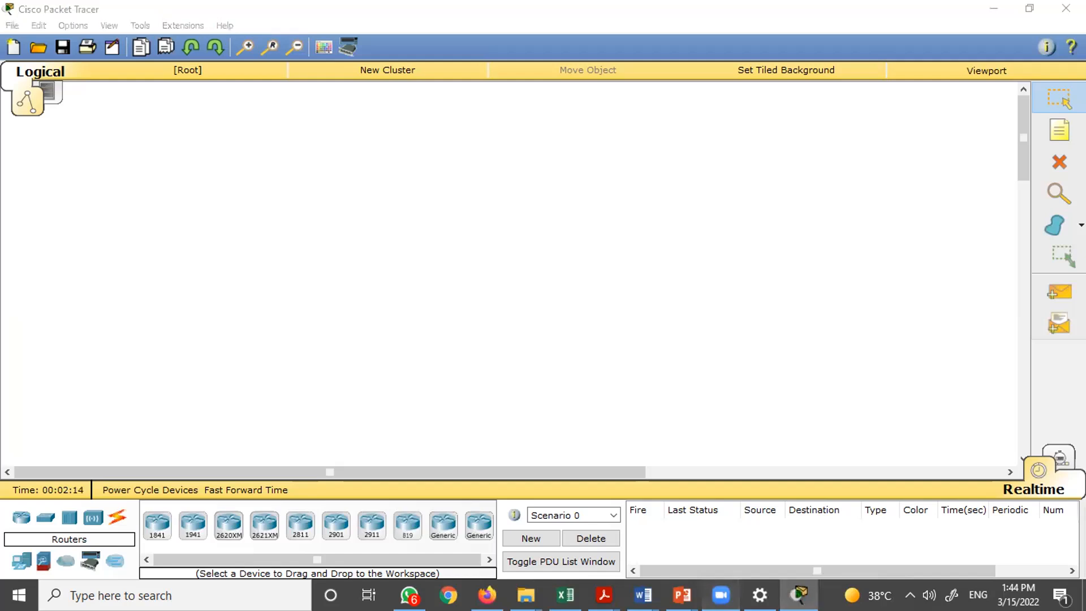
{"action": "left_click", "coordinate": [720, 594]}
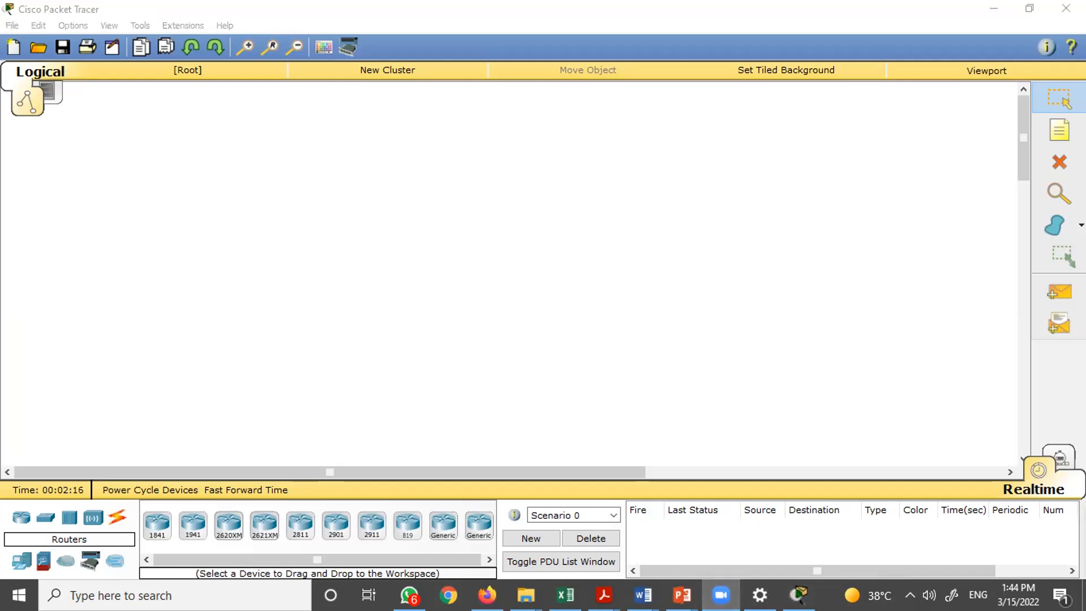
{"action": "key", "text": "alt+Tab"}
{"action": "key", "text": "alt+Tab"}
{"action": "key", "text": "alt+Tab"}
{"action": "key", "text": "alt+Tab"}
{"action": "key", "text": "alt+Tab"}
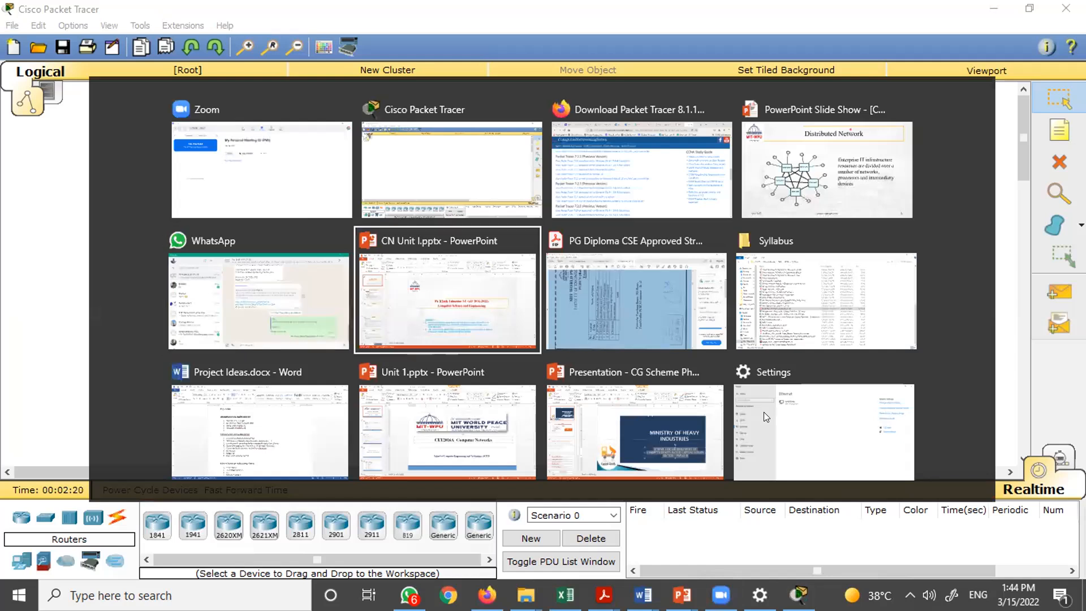
{"action": "key", "text": "alt+shift+Tab"}
{"action": "key", "text": "alt+shift+Tab"}
{"action": "key", "text": "alt+shift+Tab"}
{"action": "key", "text": "alt+shift+Tab"}
{"action": "key", "text": "alt+shift+Tab"}
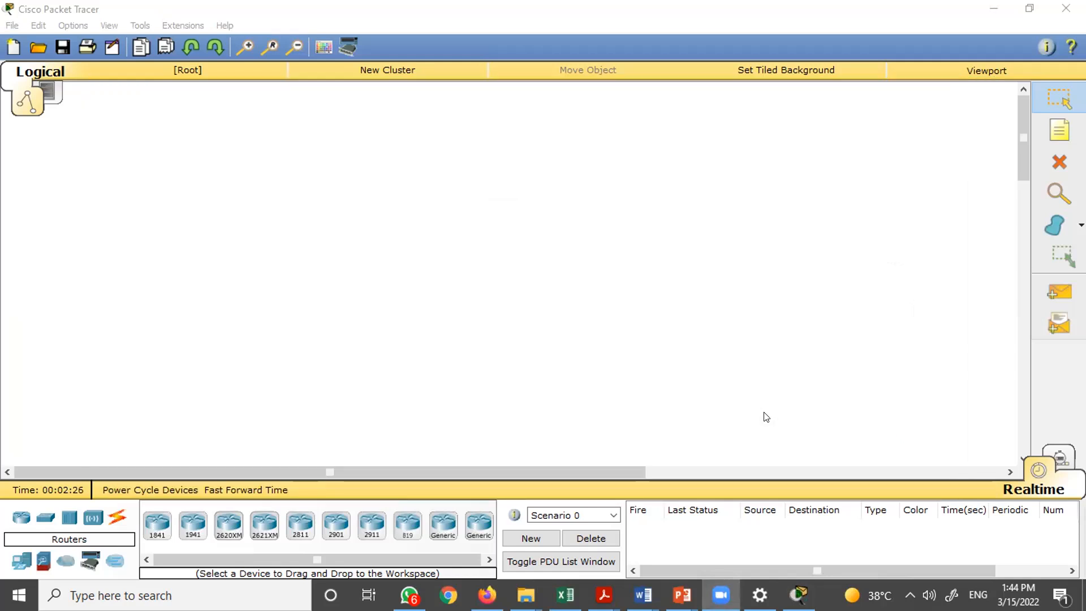
- Minimize Packet Tracer and the browser window to return to the slideshow presentation
{"action": "left_click", "coordinate": [999, 12]}
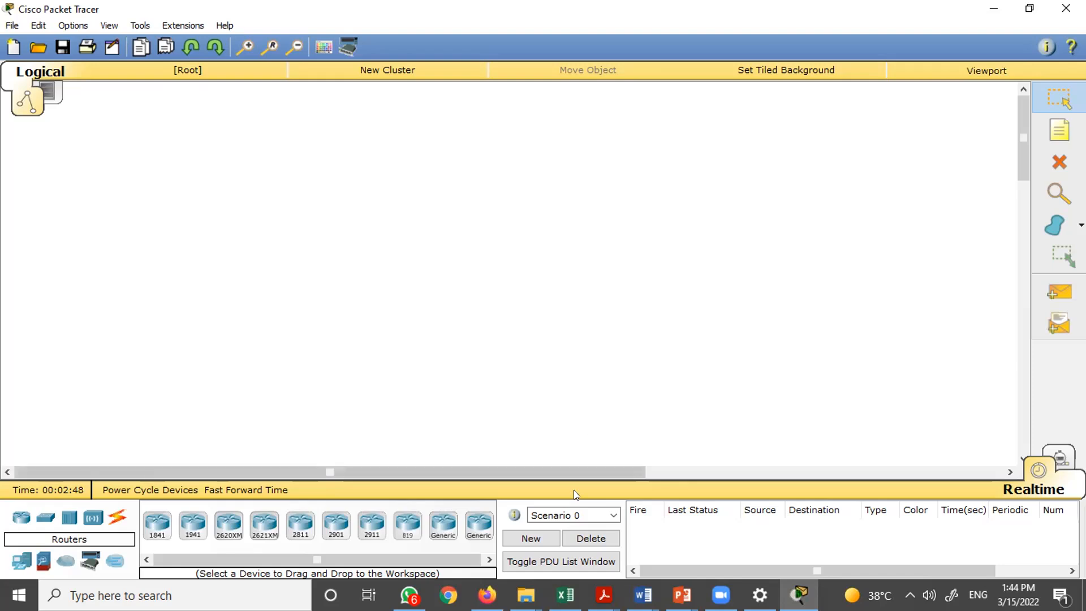
{"action": "left_click", "coordinate": [993, 7]}
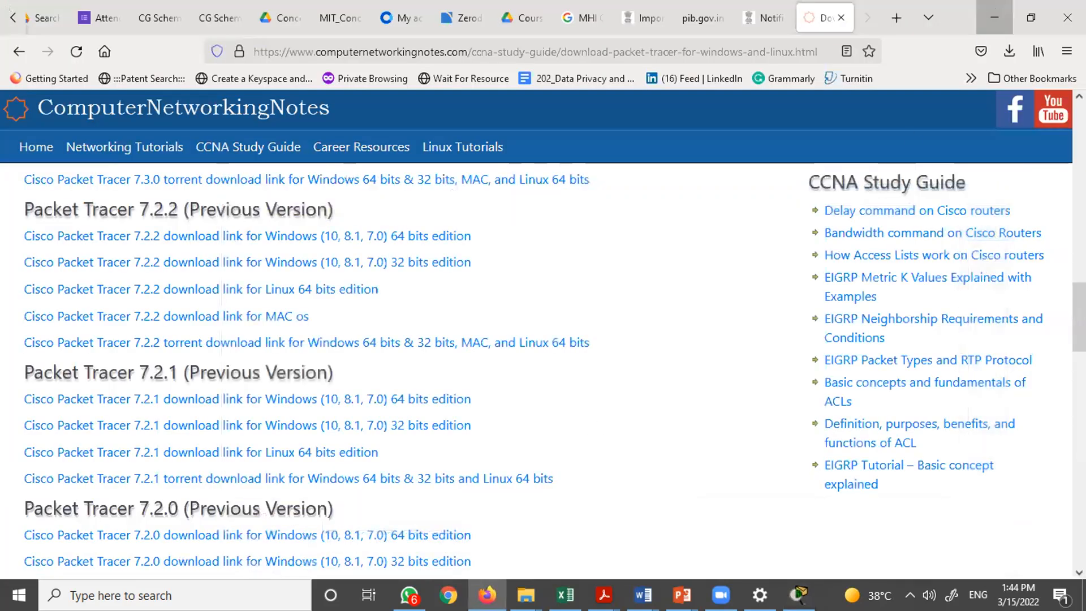
{"action": "left_click", "coordinate": [994, 11]}
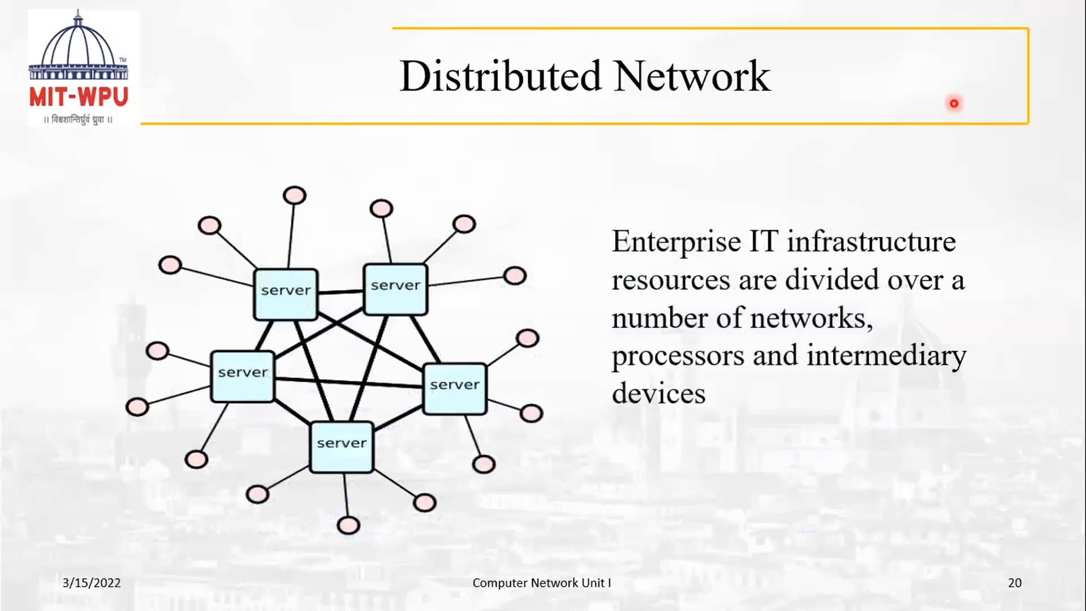
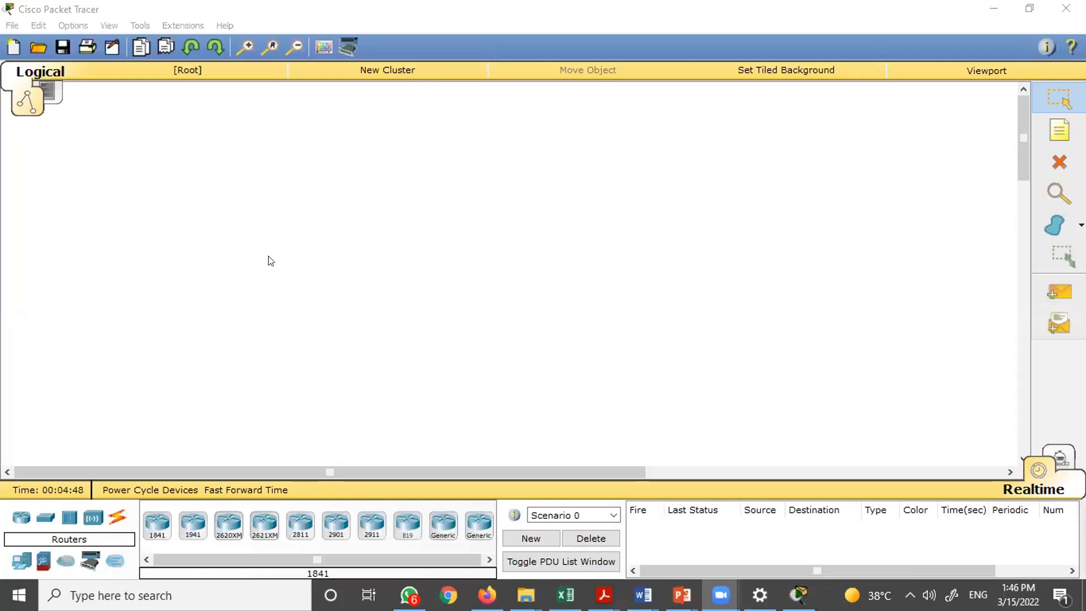
- Place a generic PC from the end devices on the workspace
{"action": "left_click", "coordinate": [540, 247]}
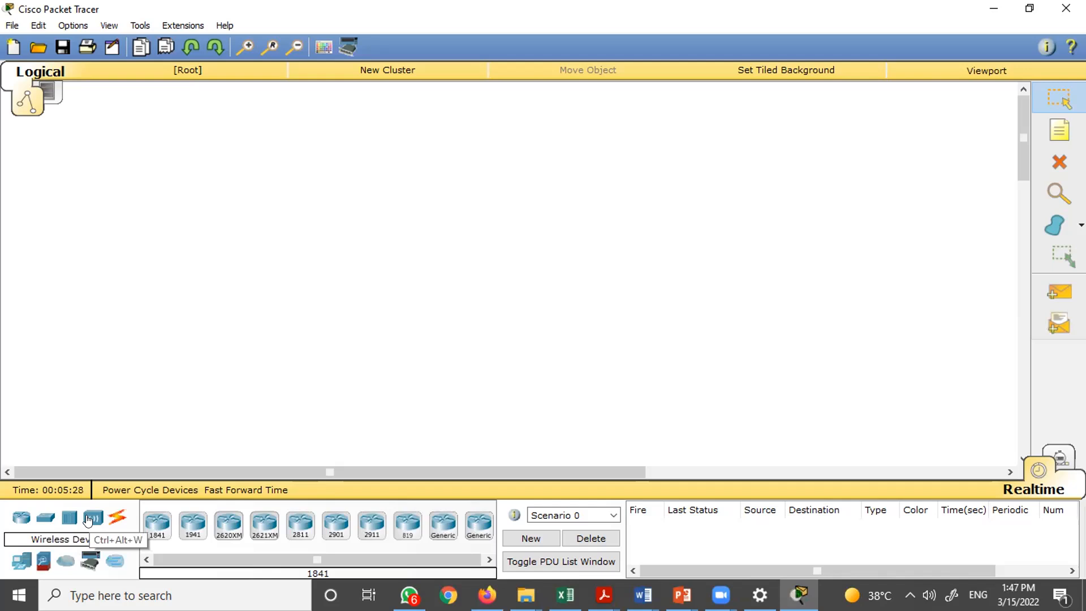
{"action": "left_click", "coordinate": [15, 568]}
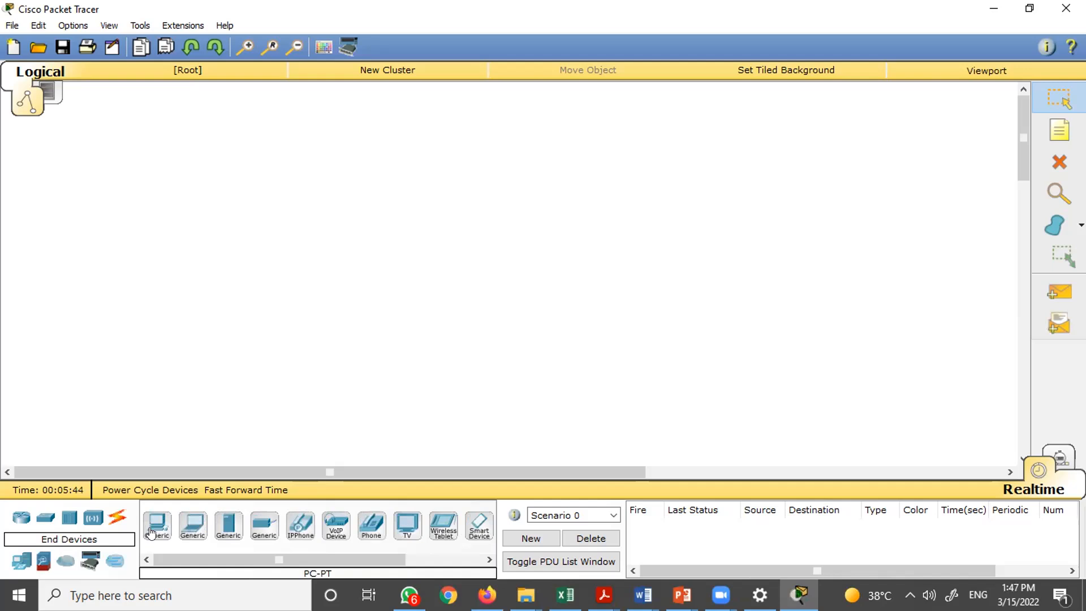
{"action": "left_click_drag", "start_coordinate": [151, 532], "coordinate": [230, 300]}
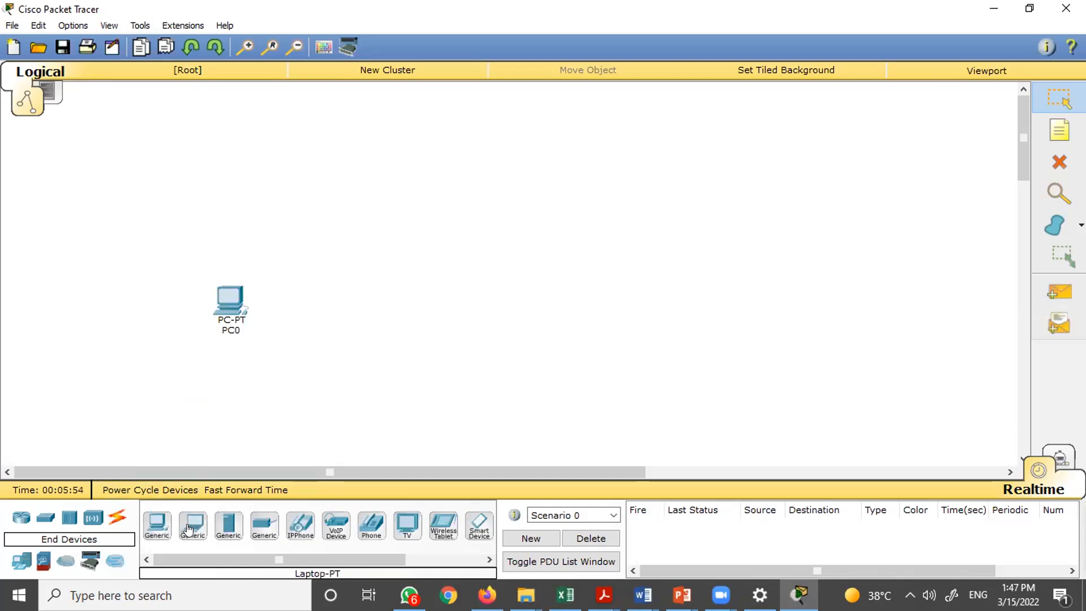
- Add a laptop above the PC and a server below it on the workspace
{"action": "left_click_drag", "start_coordinate": [190, 530], "coordinate": [211, 487]}
{"action": "left_click_drag", "start_coordinate": [316, 199], "coordinate": [323, 211]}
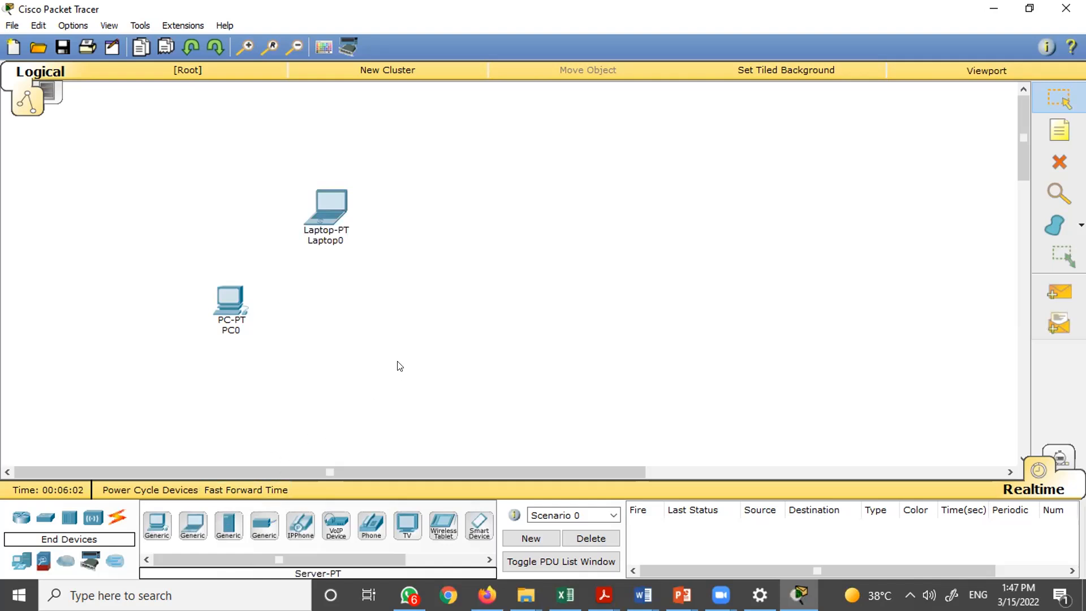
{"action": "left_click", "coordinate": [234, 530]}
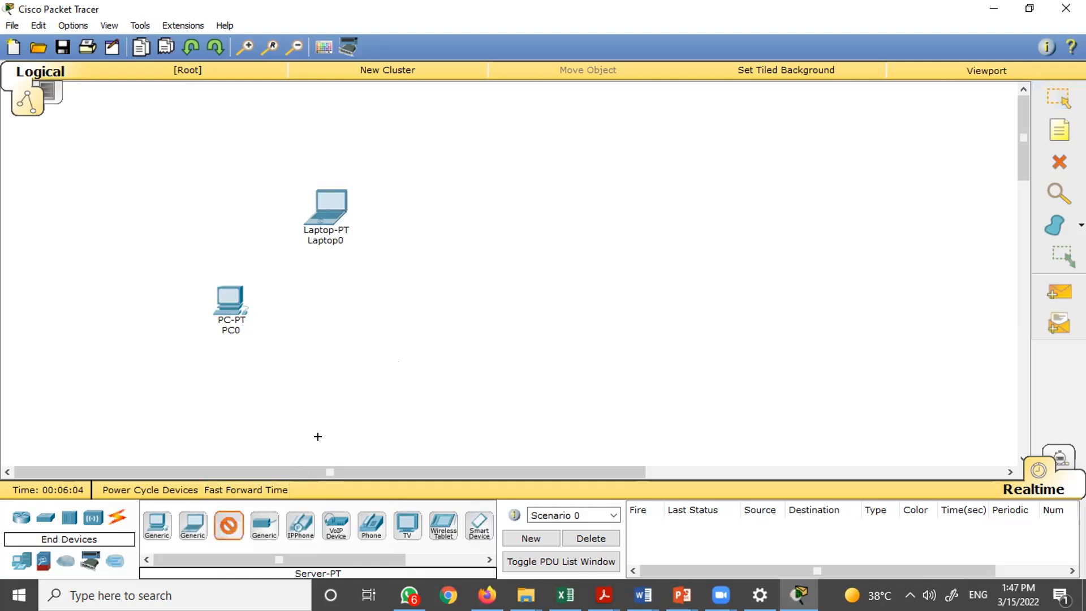
{"action": "left_click", "coordinate": [381, 382]}
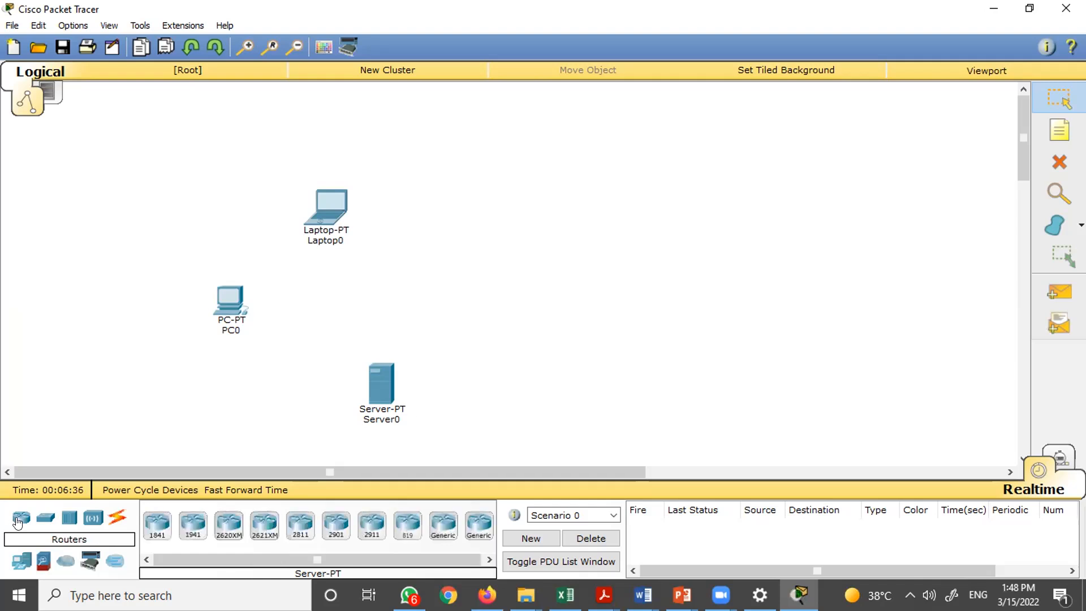
- Place a 2950-24 switch to the right of the end devices
{"action": "left_click", "coordinate": [36, 520]}
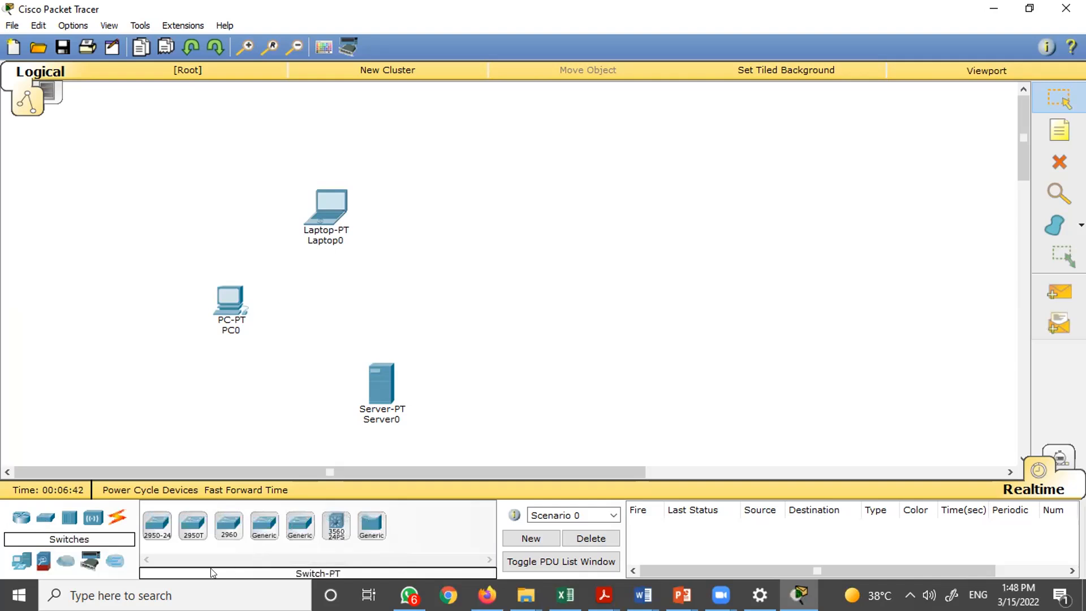
{"action": "left_click_drag", "start_coordinate": [152, 532], "coordinate": [405, 378]}
{"action": "left_click_drag", "start_coordinate": [537, 287], "coordinate": [540, 287]}
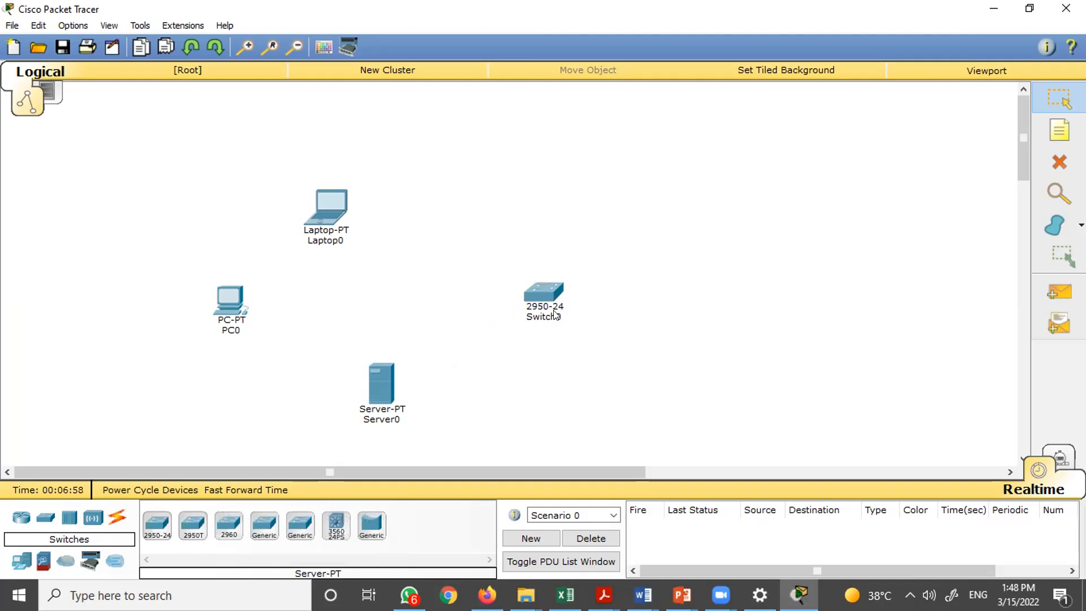
{"action": "mouse_move", "coordinate": [557, 315]}
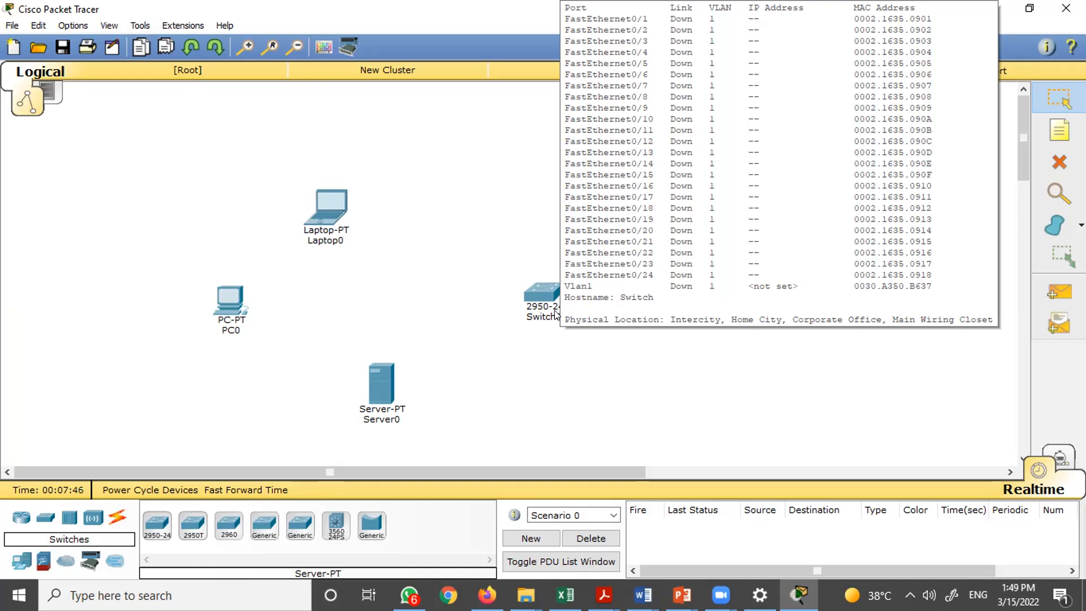
- Open the switch's physical device view, maximize it and zoom in on its ports
{"action": "left_click", "coordinate": [541, 293]}
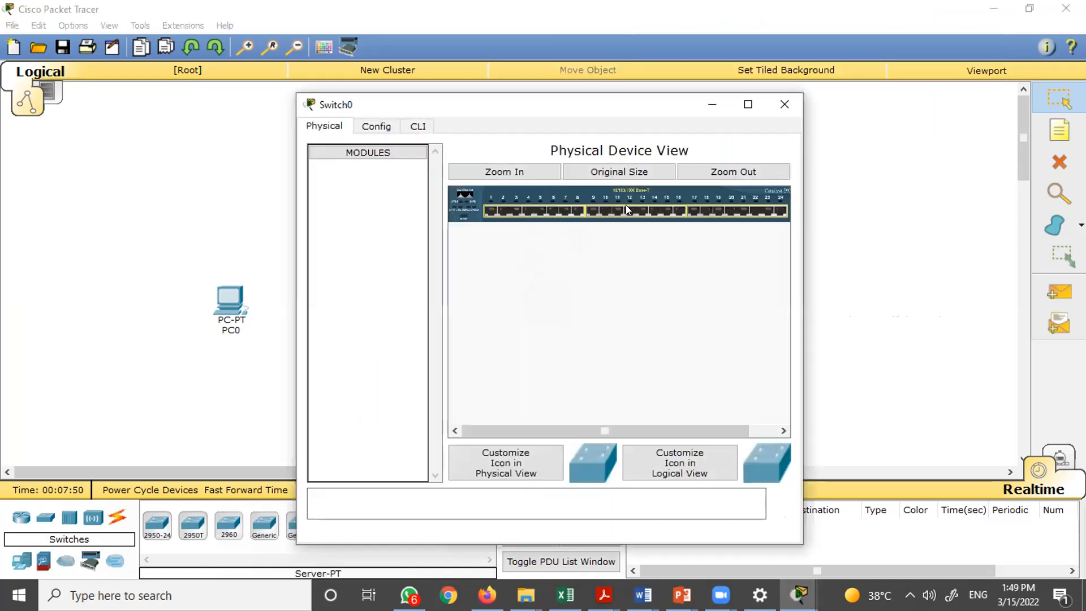
{"action": "left_click", "coordinate": [749, 105]}
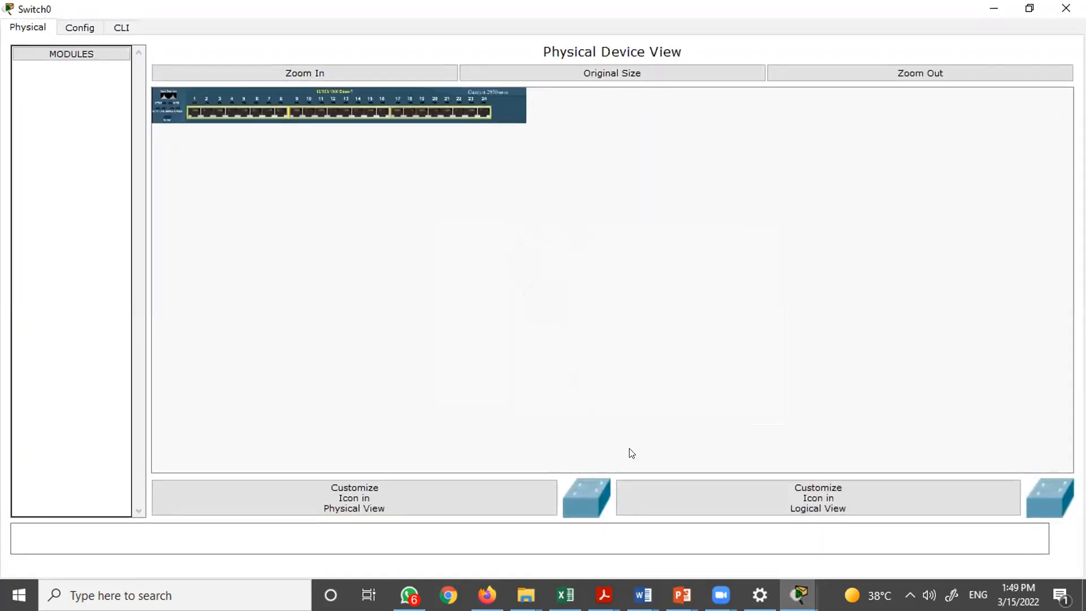
{"action": "left_click", "coordinate": [373, 75]}
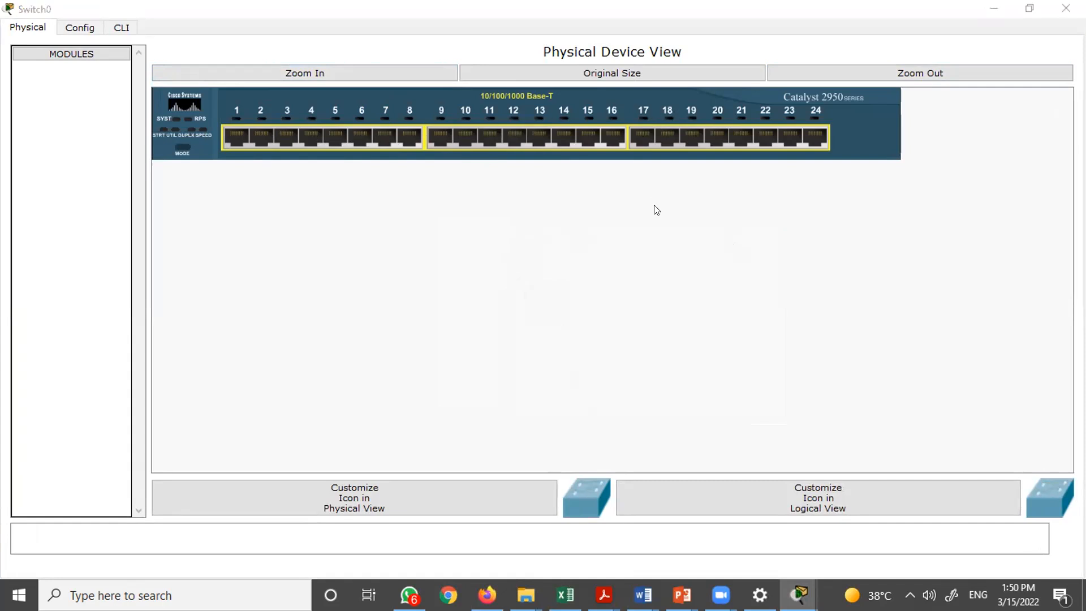
{"action": "key", "text": "alt+Tab"}
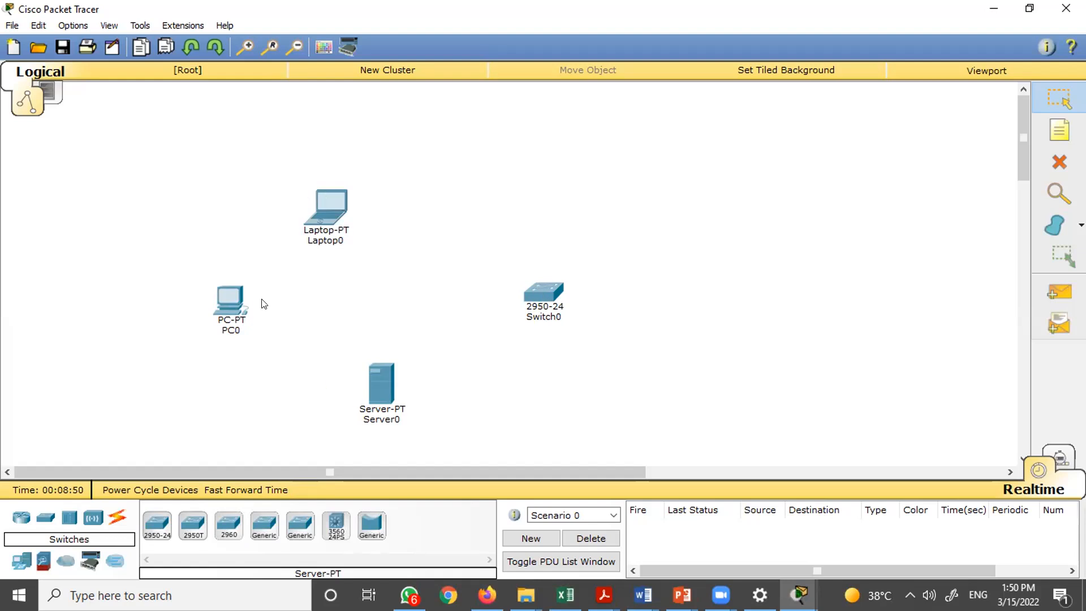
- Place a generic hub above the switch
{"action": "left_click", "coordinate": [71, 520]}
{"action": "left_click", "coordinate": [157, 525]}
{"action": "left_click", "coordinate": [475, 185]}
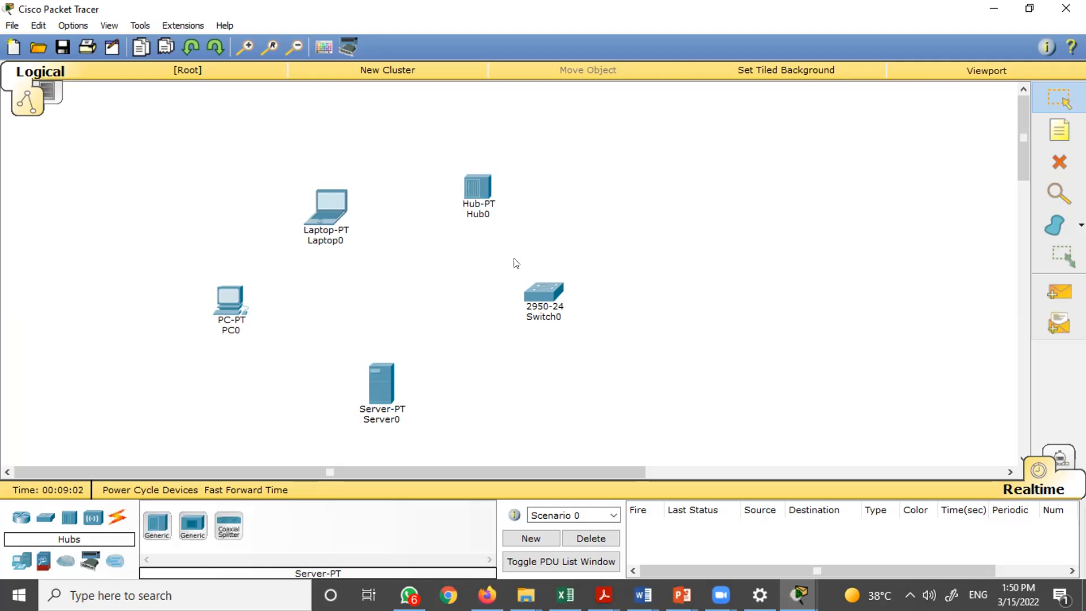
{"action": "mouse_move", "coordinate": [537, 312]}
{"action": "left_click_drag", "start_coordinate": [444, 140], "coordinate": [512, 247]}
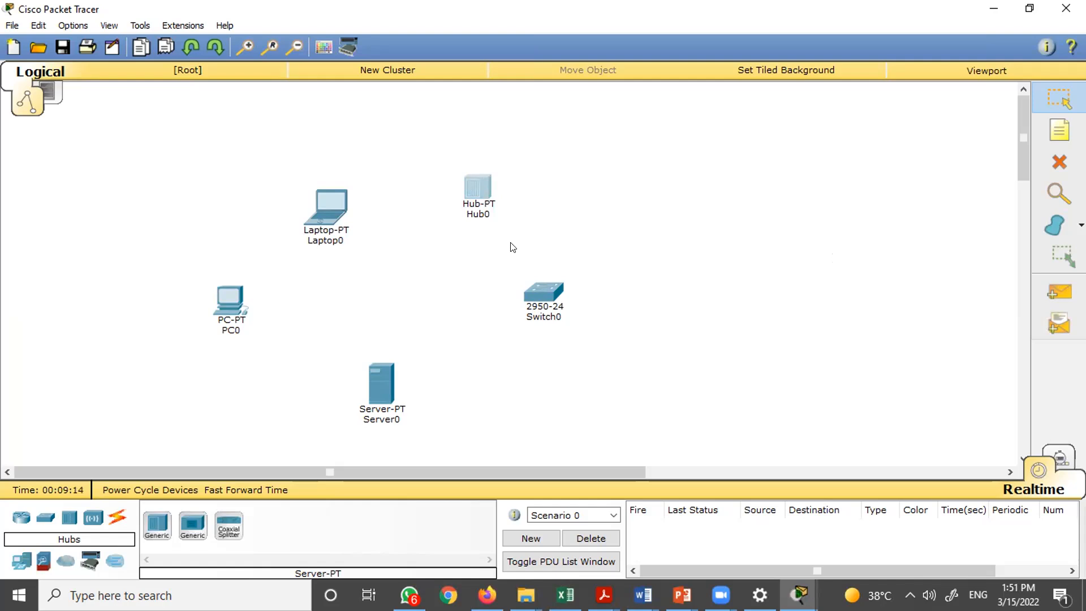
{"action": "left_click", "coordinate": [512, 247]}
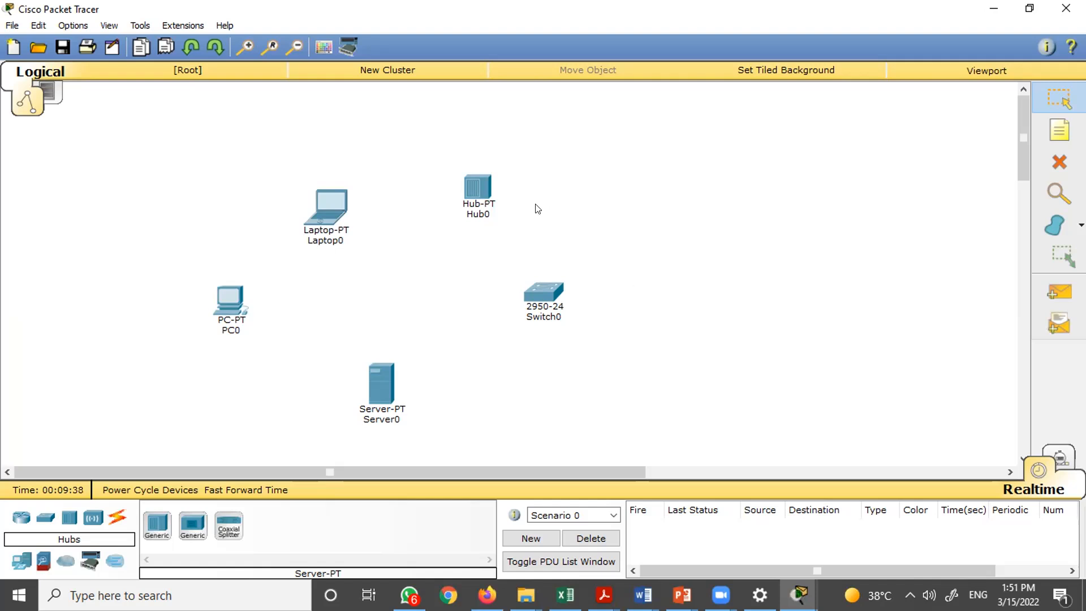
- Connect the laptop, server and PC to the hub with automatically chosen cables
{"action": "left_click_drag", "start_coordinate": [268, 154], "coordinate": [376, 276]}
{"action": "left_click_drag", "start_coordinate": [355, 327], "coordinate": [413, 443]}
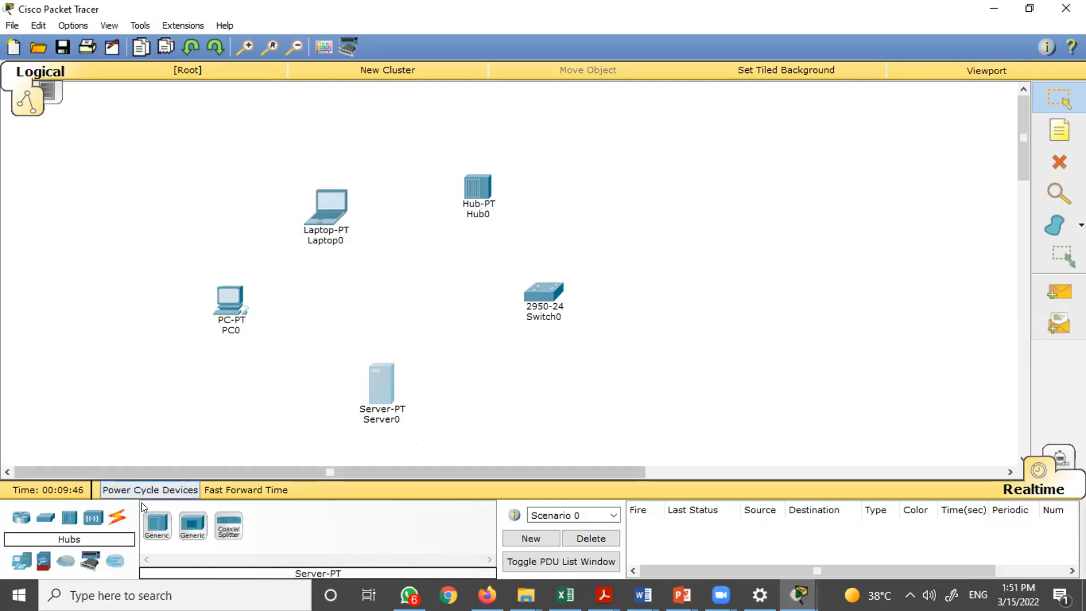
{"action": "left_click", "coordinate": [118, 519]}
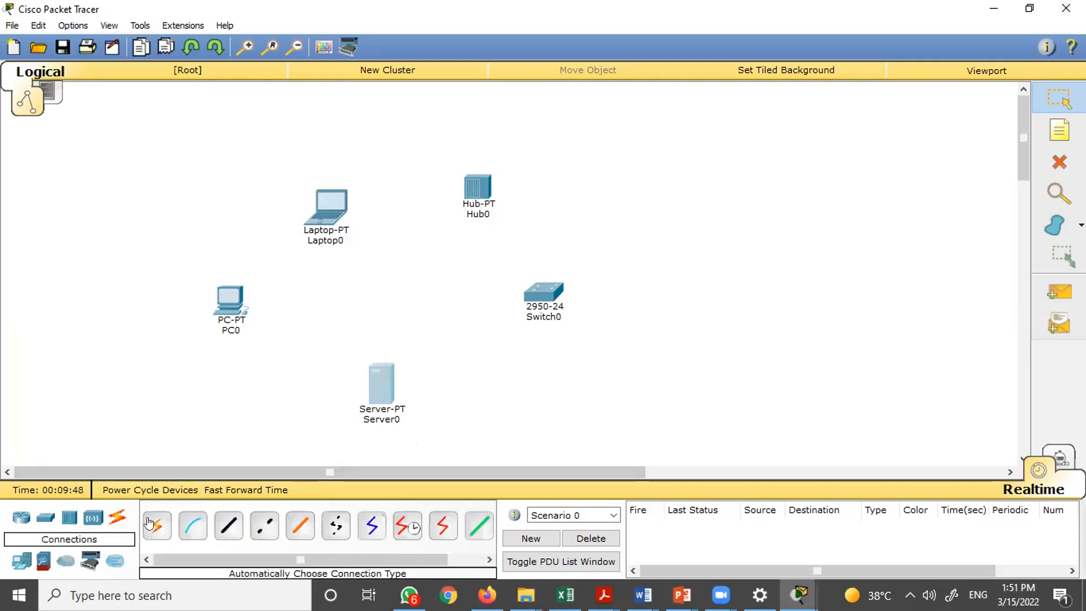
{"action": "left_click", "coordinate": [336, 210]}
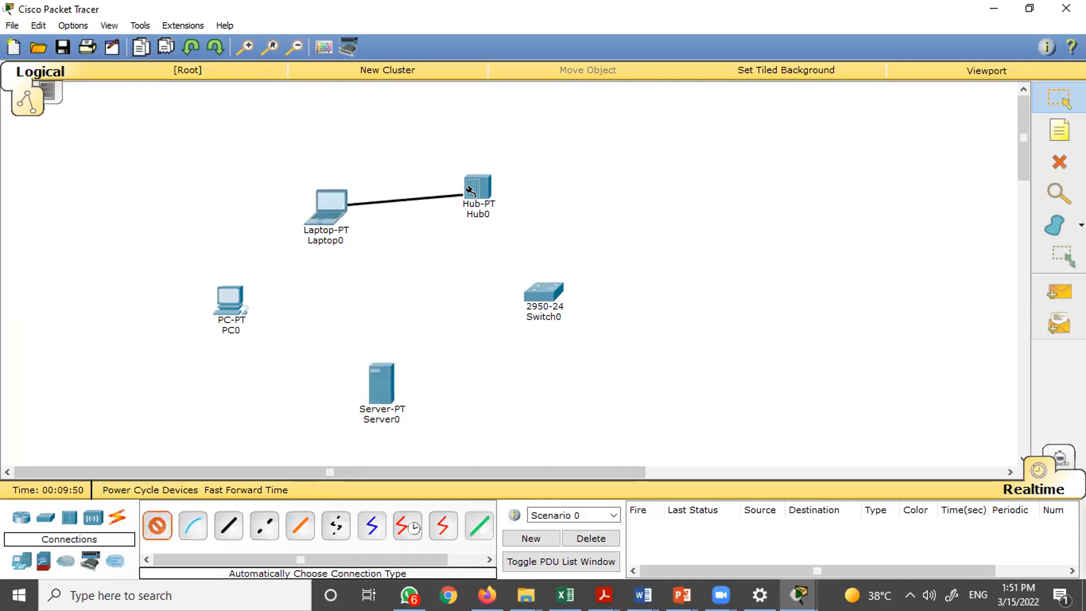
{"action": "left_click", "coordinate": [477, 190]}
{"action": "left_click", "coordinate": [157, 527]}
{"action": "left_click", "coordinate": [378, 382]}
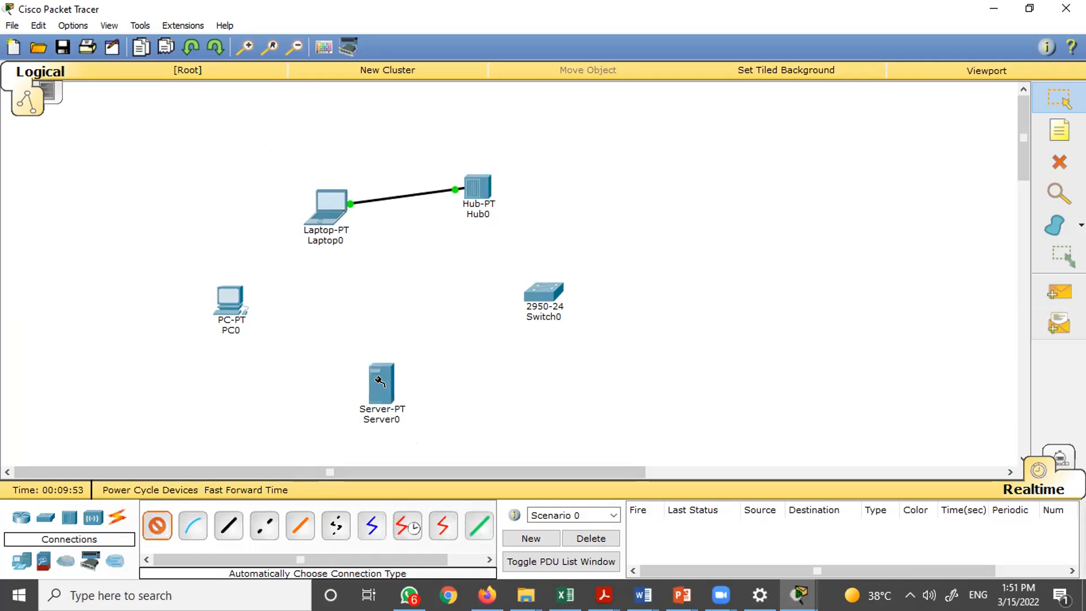
{"action": "left_click", "coordinate": [473, 188]}
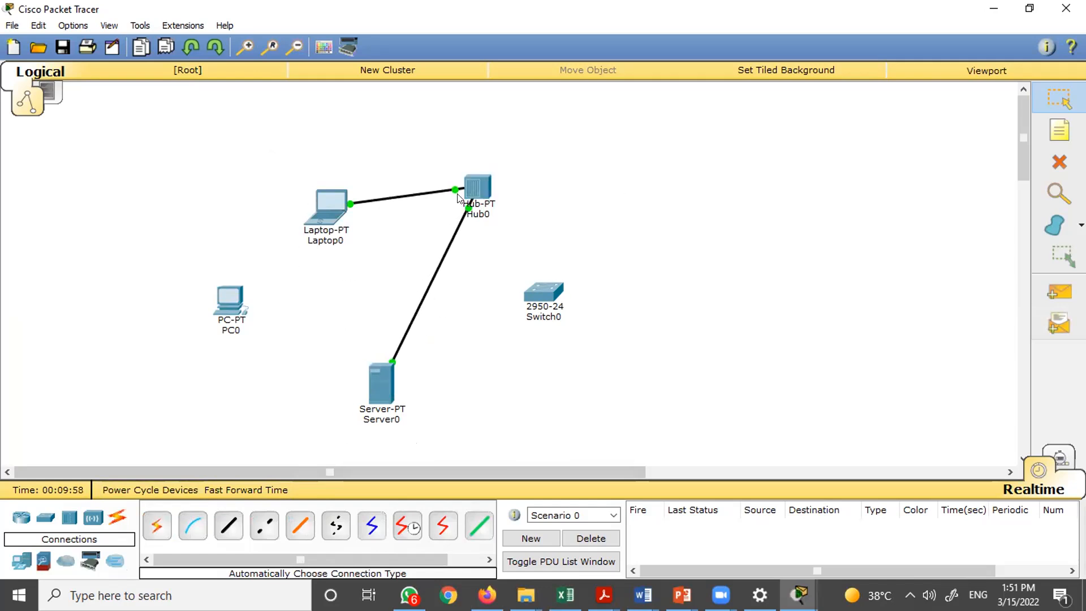
{"action": "left_click", "coordinate": [159, 526]}
{"action": "left_click", "coordinate": [477, 188]}
{"action": "left_click", "coordinate": [228, 302]}
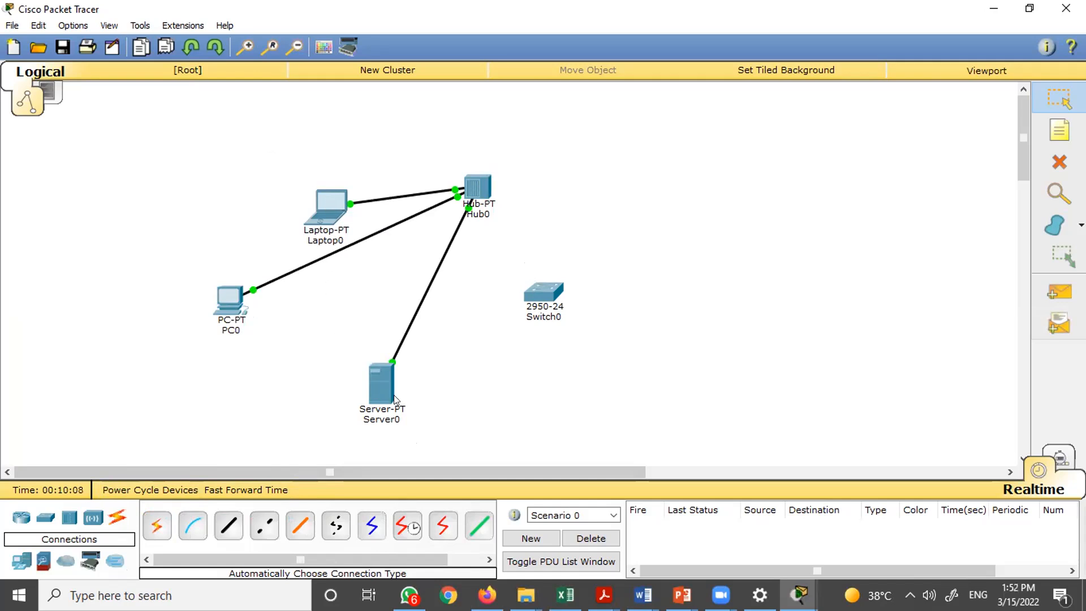
- Delete the three cables connected to the hub
{"action": "mouse_move", "coordinate": [394, 400]}
{"action": "mouse_move", "coordinate": [462, 195]}
{"action": "key", "text": "Delete"}
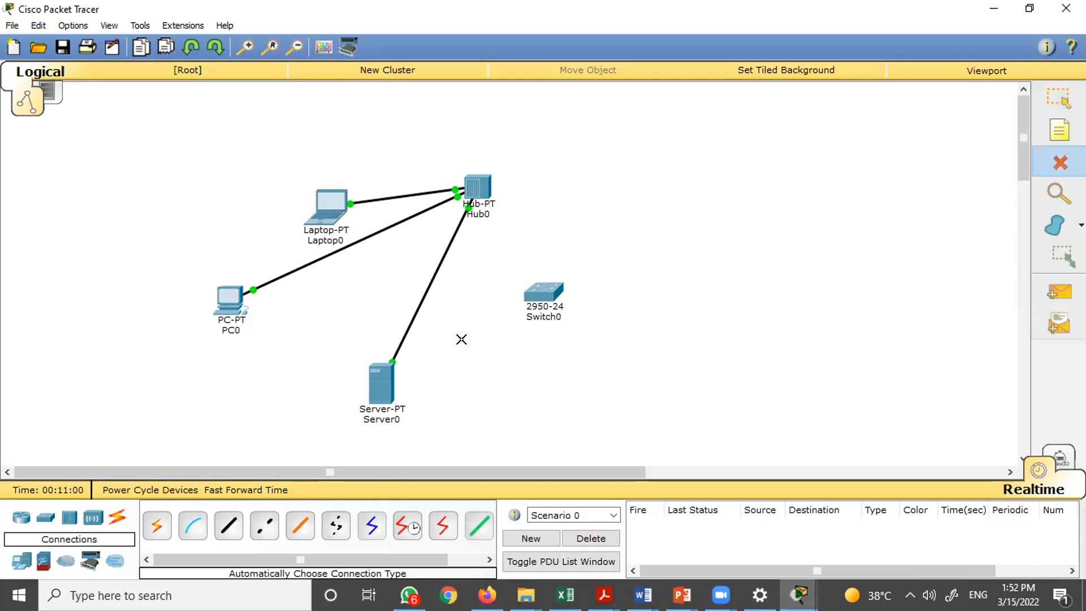
{"action": "left_click", "coordinate": [418, 293]}
{"action": "left_click", "coordinate": [377, 232]}
{"action": "left_click", "coordinate": [379, 199]}
{"action": "key", "text": "Escape"}
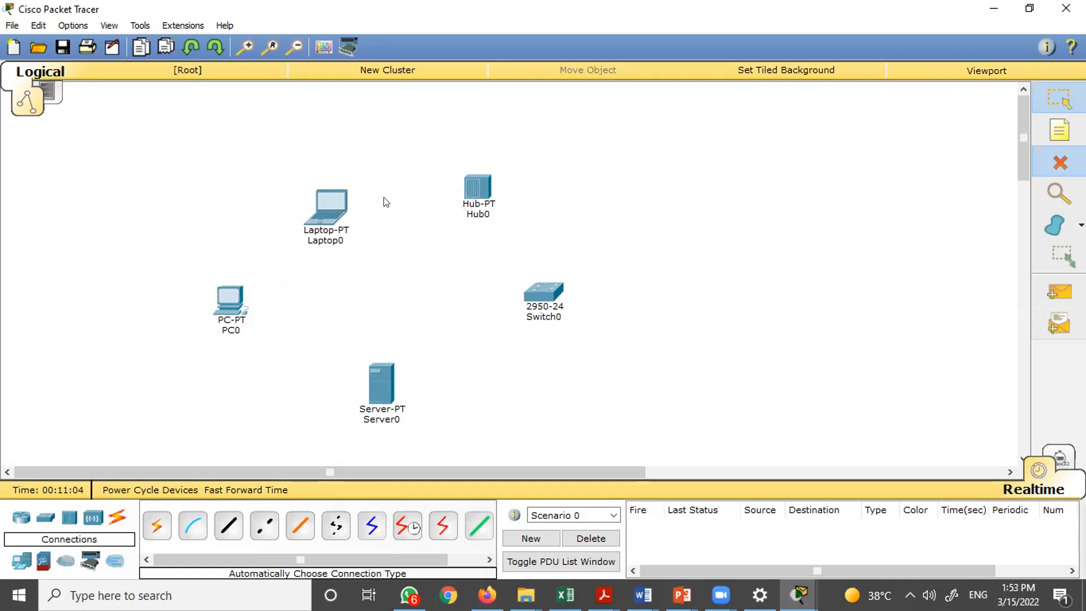
- Open the hub's device view, close it, and delete the hub from the workspace
{"action": "left_click", "coordinate": [477, 186]}
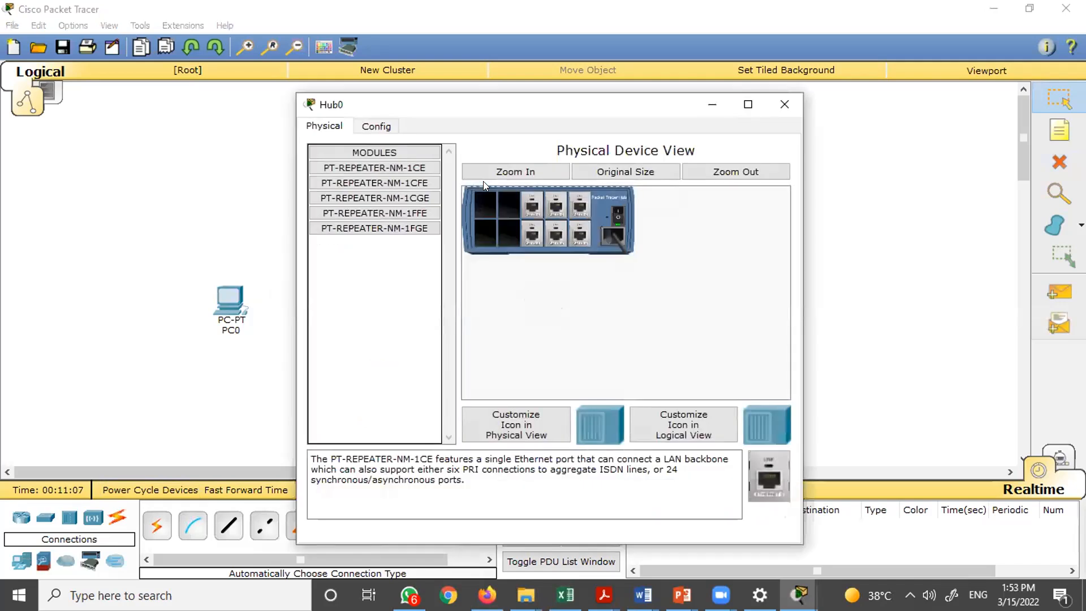
{"action": "left_click", "coordinate": [779, 104]}
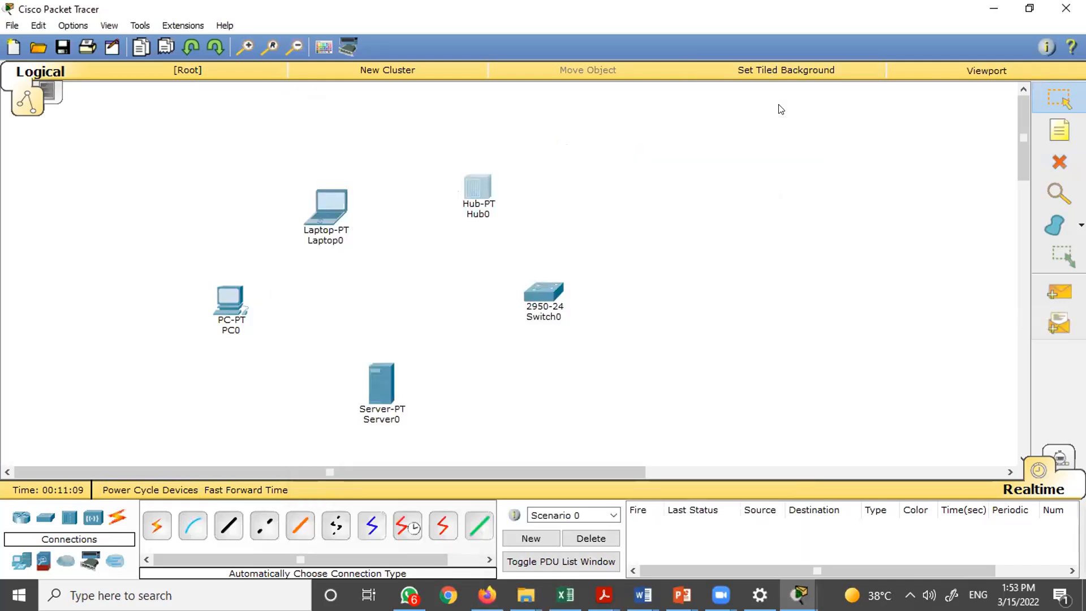
{"action": "key", "text": "Delete"}
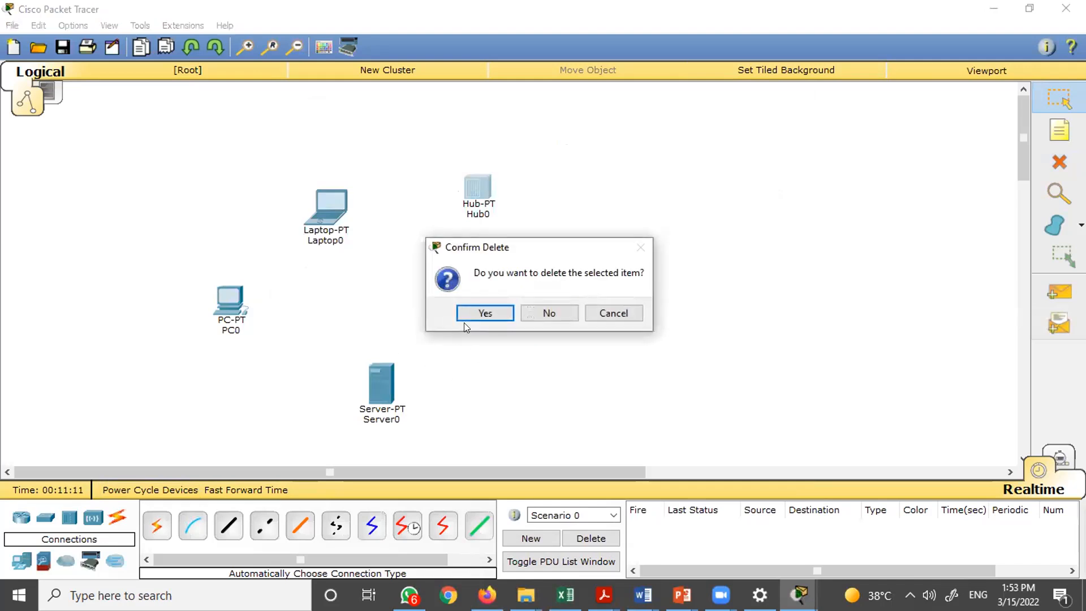
{"action": "left_click", "coordinate": [462, 314]}
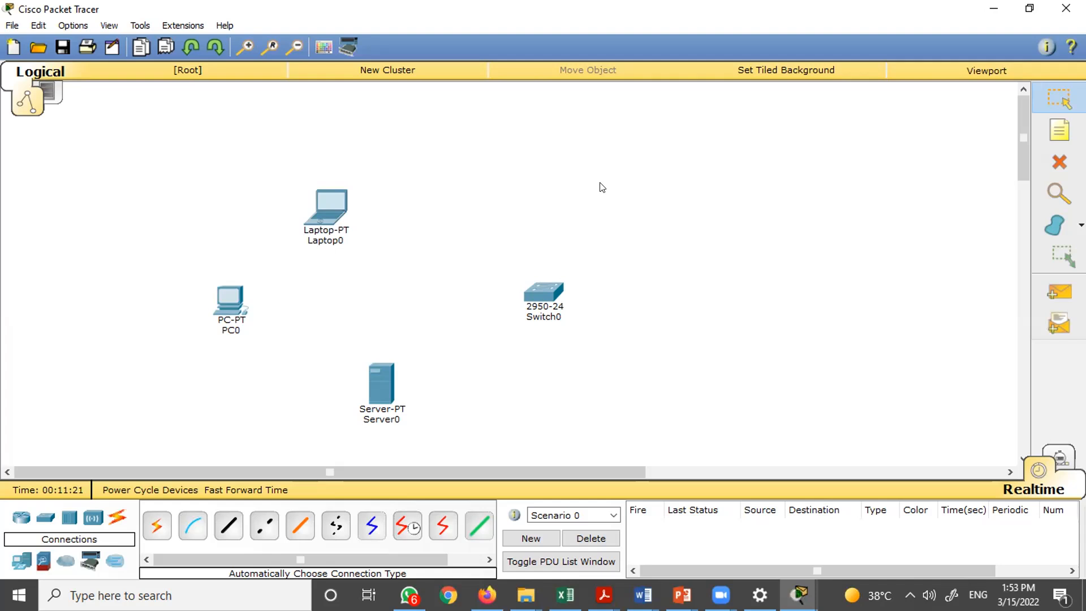
- Place a WRT300N wireless router where the hub was
{"action": "left_click", "coordinate": [95, 523]}
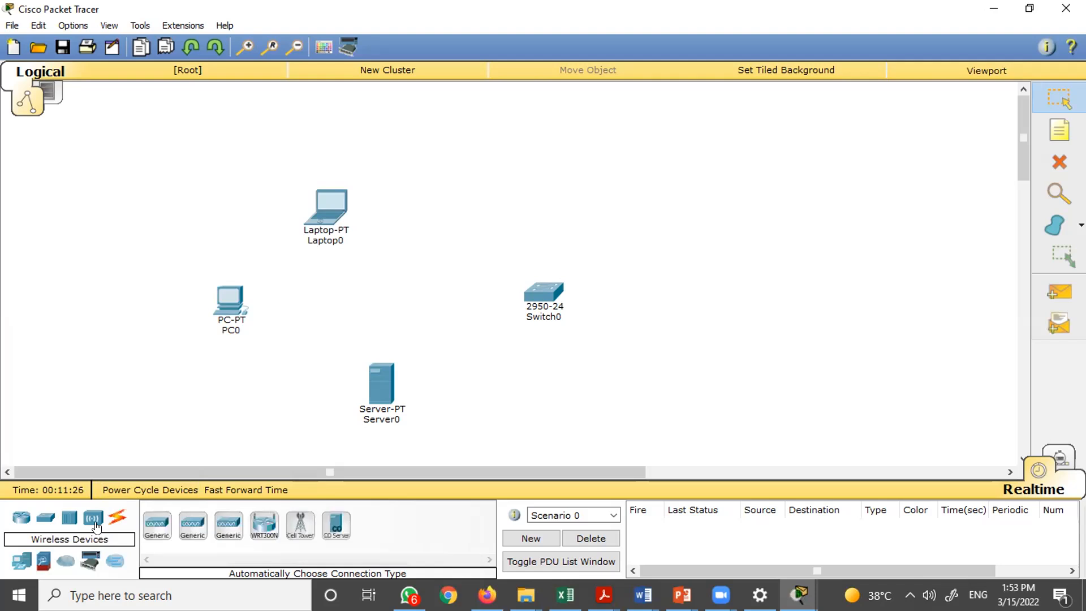
{"action": "left_click", "coordinate": [262, 530]}
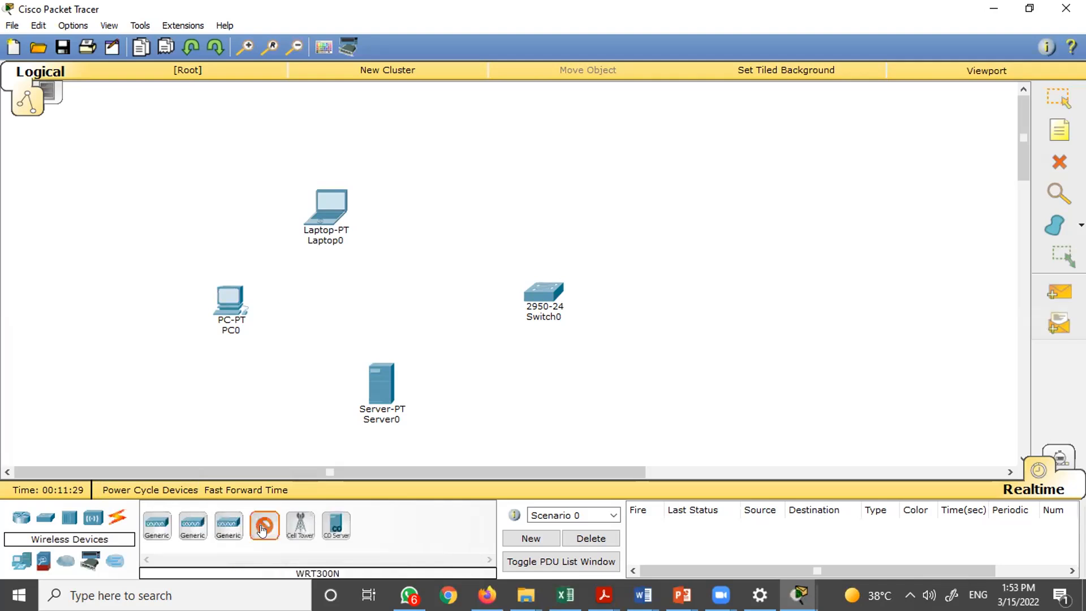
{"action": "left_click", "coordinate": [492, 182]}
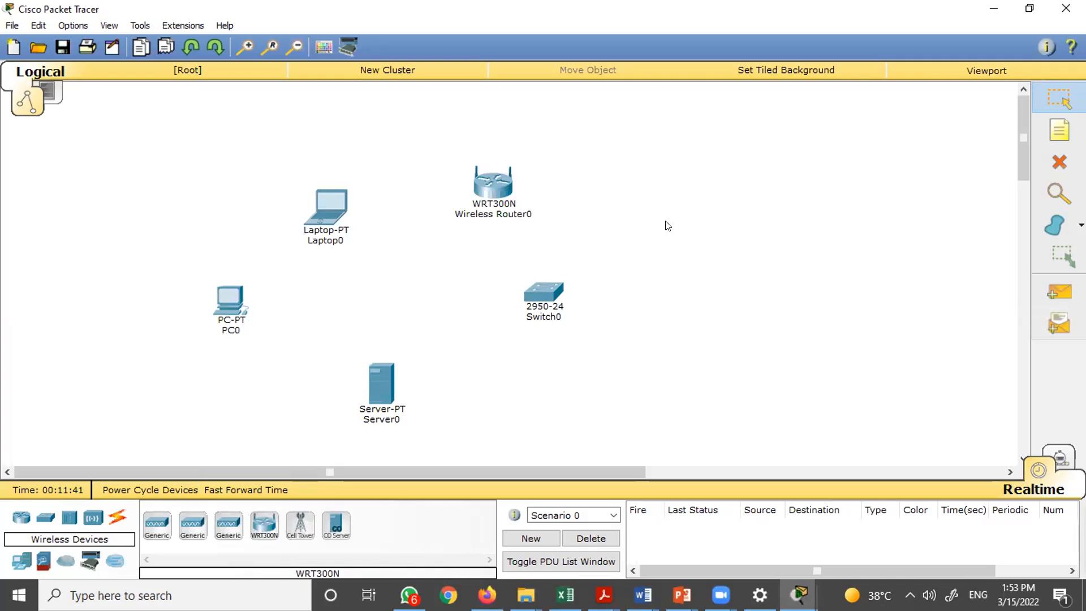
- Open the wireless router's configuration and its web GUI setup page in a maximized window
{"action": "left_click", "coordinate": [490, 180]}
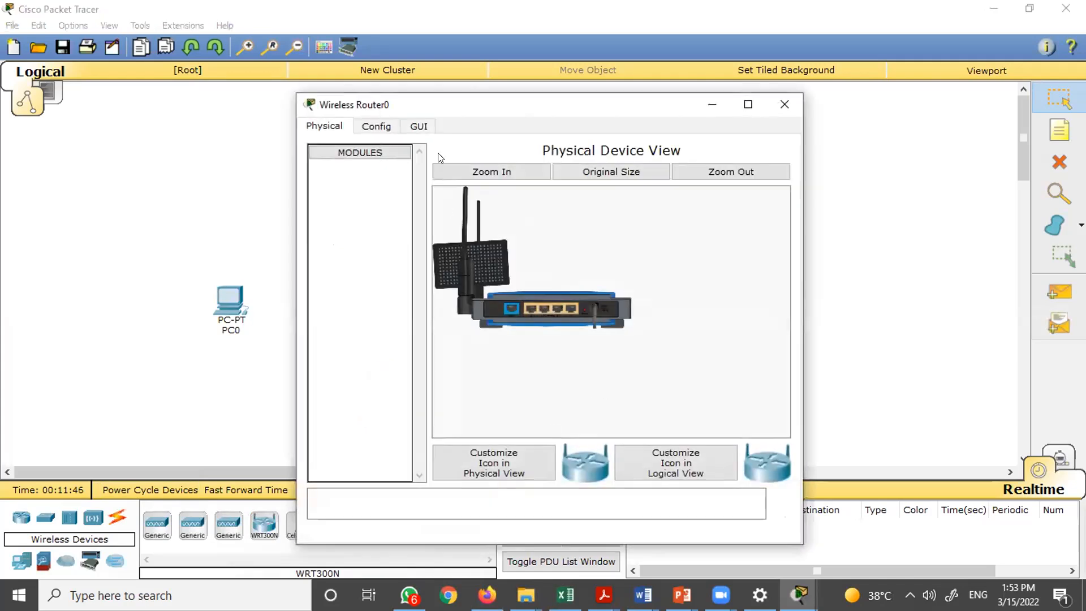
{"action": "left_click", "coordinate": [375, 128]}
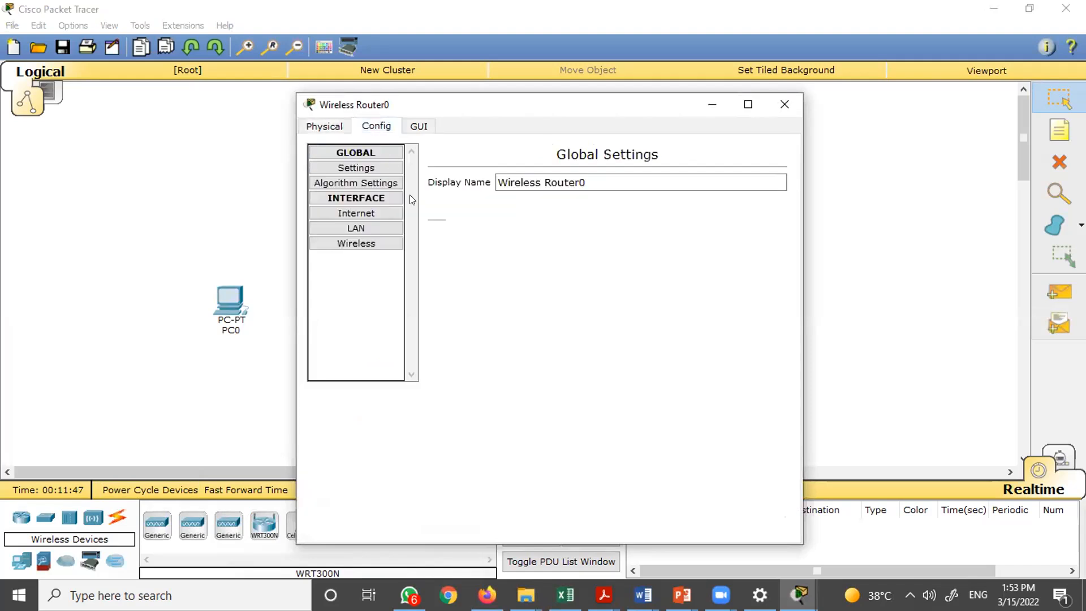
{"action": "left_click", "coordinate": [418, 125]}
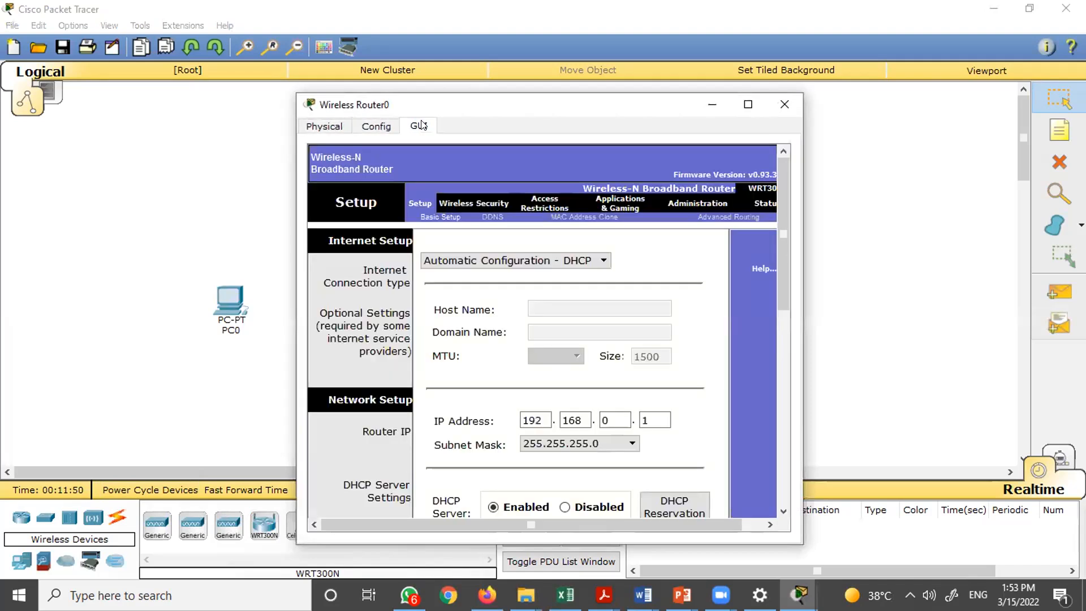
{"action": "left_click", "coordinate": [747, 105]}
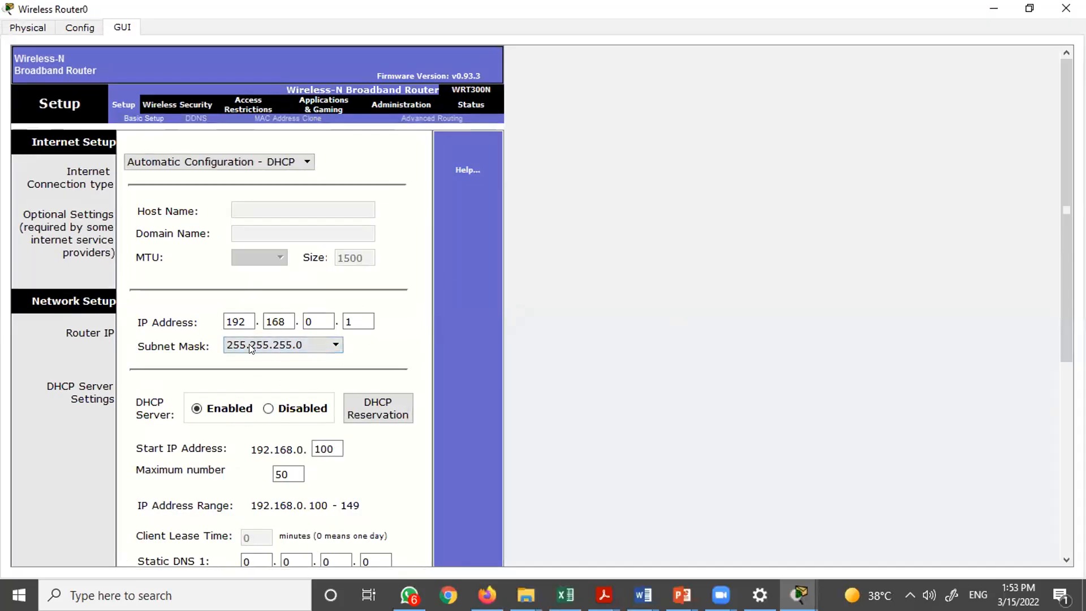
- Scroll through the router's Basic Setup page to review its router IP and DHCP server settings
{"action": "scroll", "coordinate": [260, 493], "scroll_direction": "down", "scroll_amount": 5}
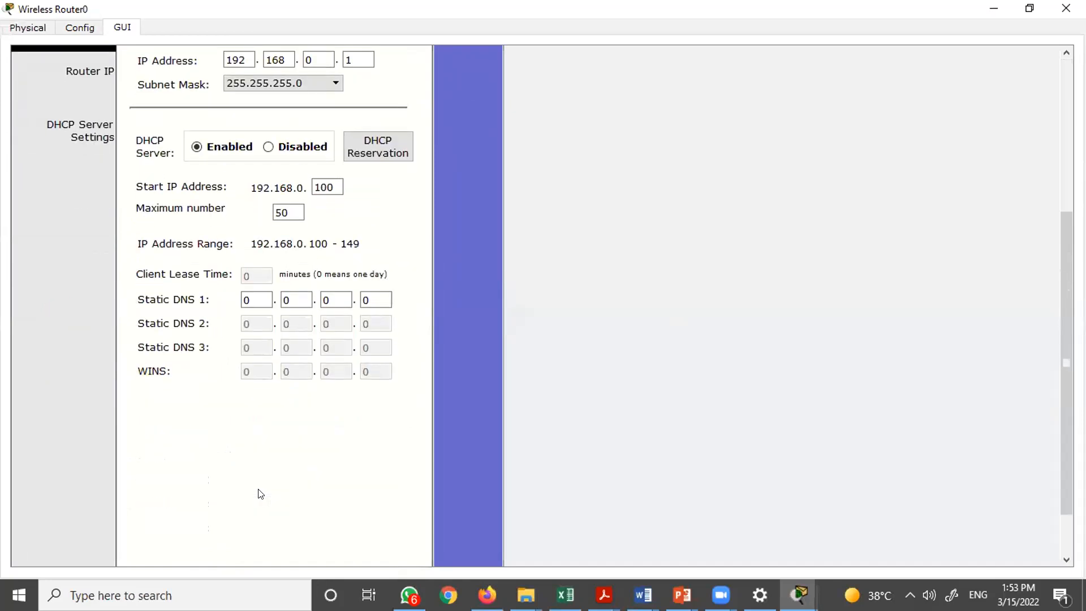
{"action": "scroll", "coordinate": [261, 494], "scroll_direction": "up", "scroll_amount": 5}
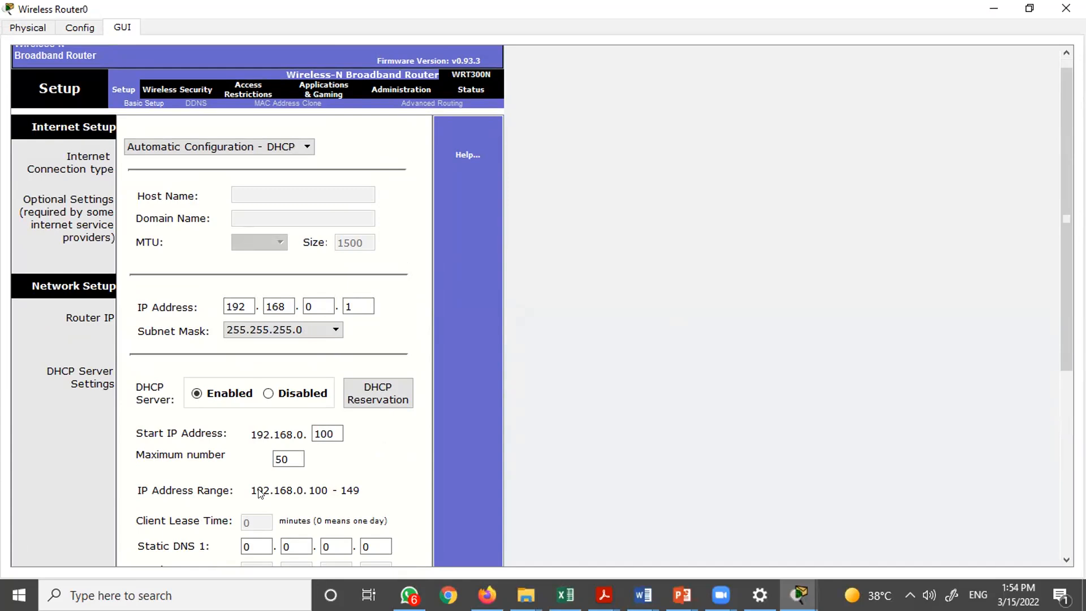
{"action": "scroll", "coordinate": [260, 494], "scroll_direction": "down", "scroll_amount": 5}
{"action": "scroll", "coordinate": [261, 493], "scroll_direction": "down", "scroll_amount": 1}
{"action": "scroll", "coordinate": [260, 494], "scroll_direction": "up", "scroll_amount": 1}
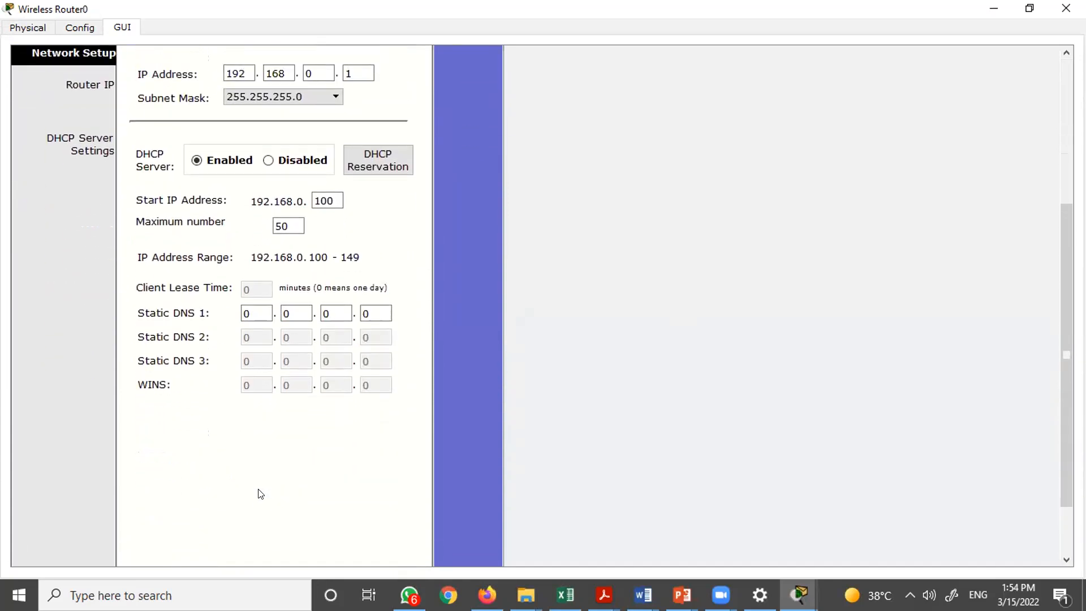
{"action": "scroll", "coordinate": [260, 493], "scroll_direction": "up", "scroll_amount": 3}
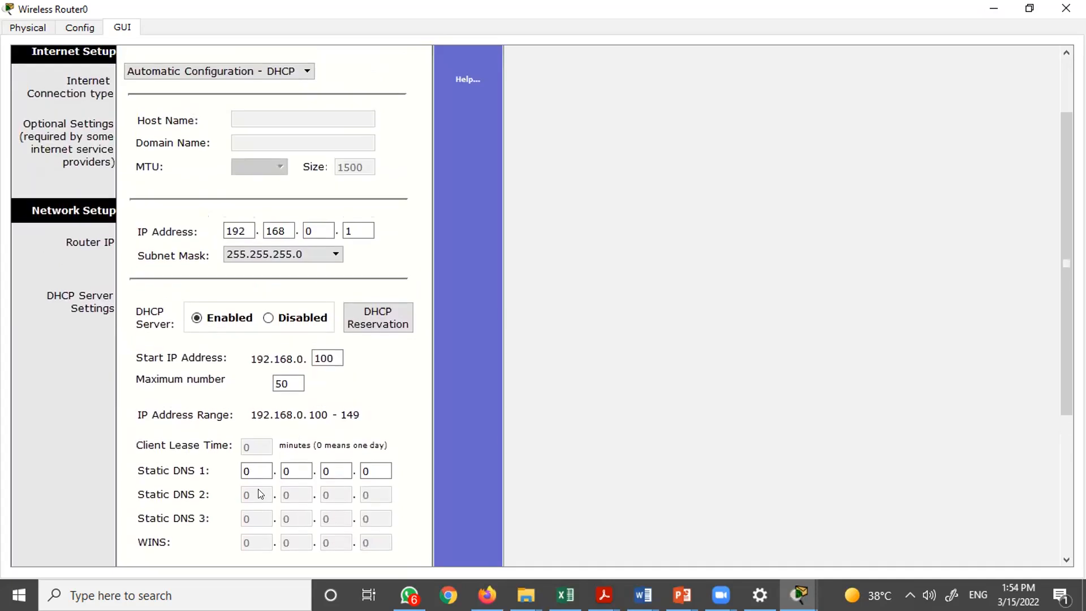
{"action": "scroll", "coordinate": [261, 493], "scroll_direction": "up", "scroll_amount": 2}
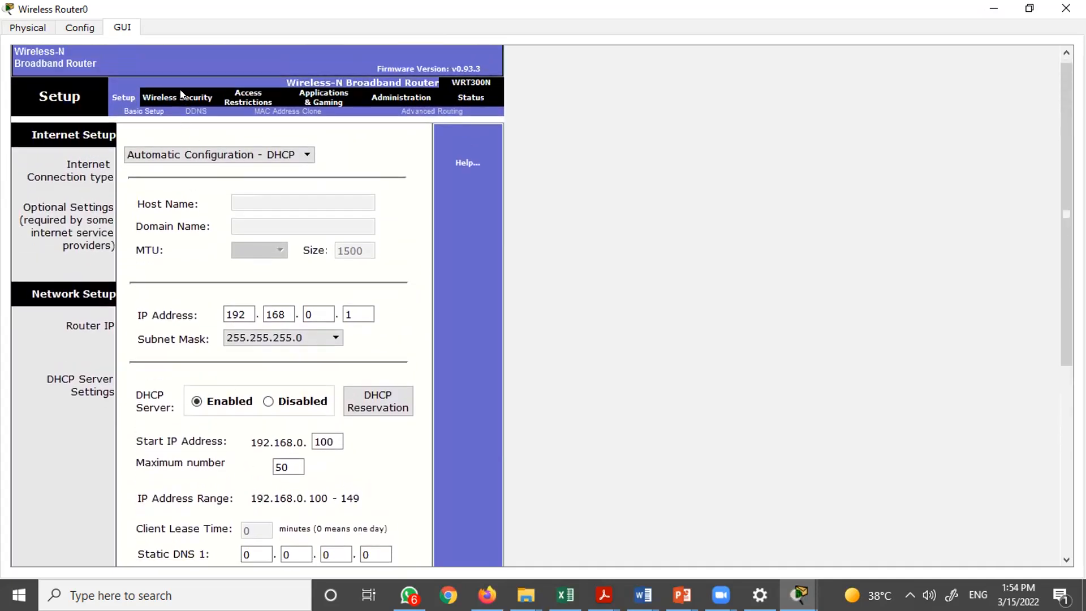
- Browse the router's Security, Wireless and Access Restrictions pages, then close the router configuration window
{"action": "left_click", "coordinate": [181, 95]}
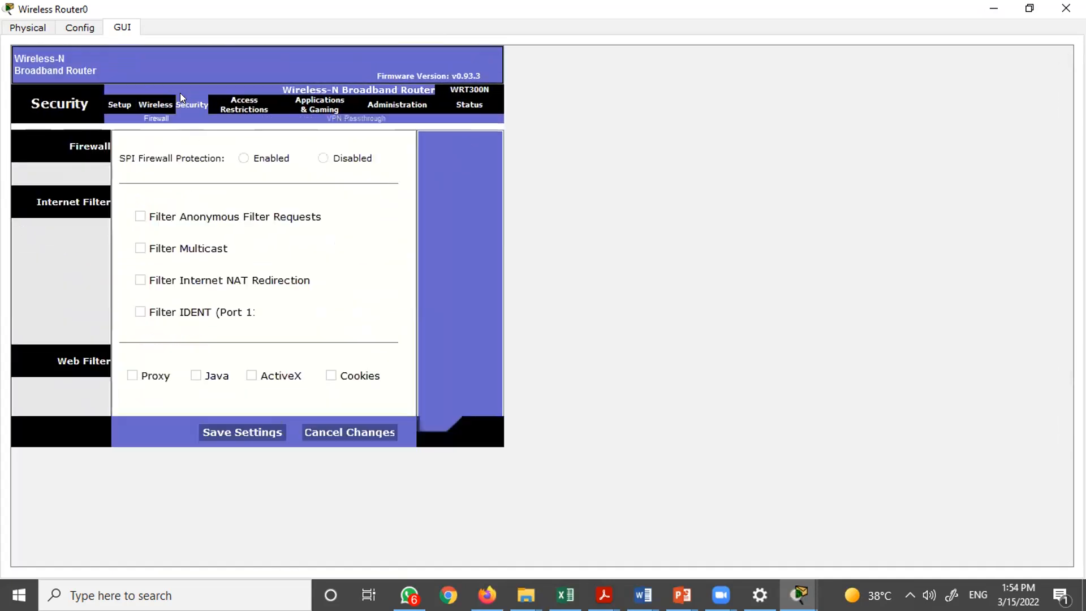
{"action": "left_click", "coordinate": [159, 102]}
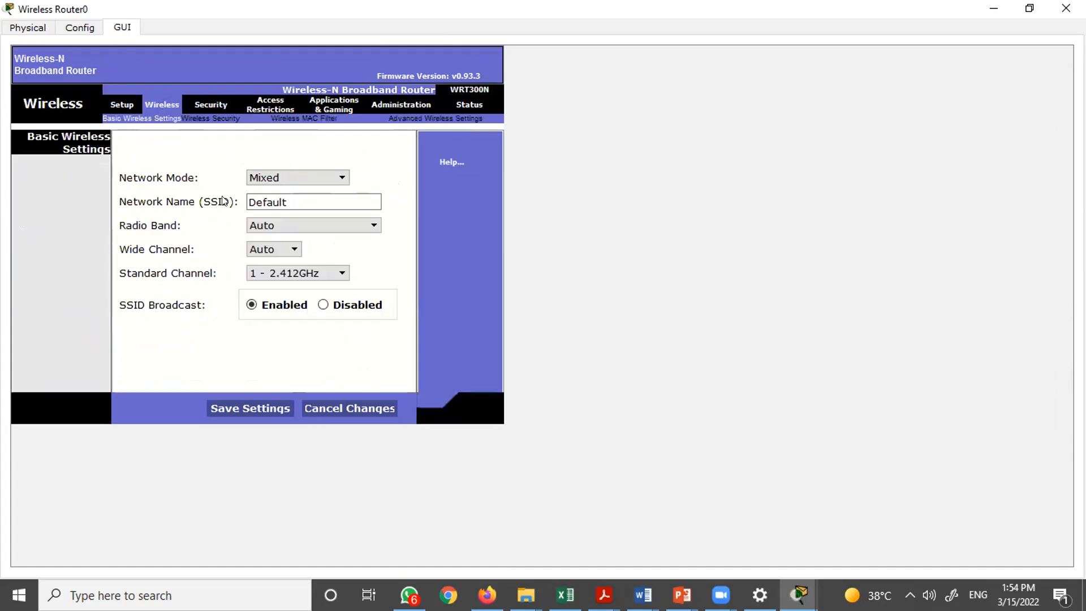
{"action": "left_click", "coordinate": [248, 105]}
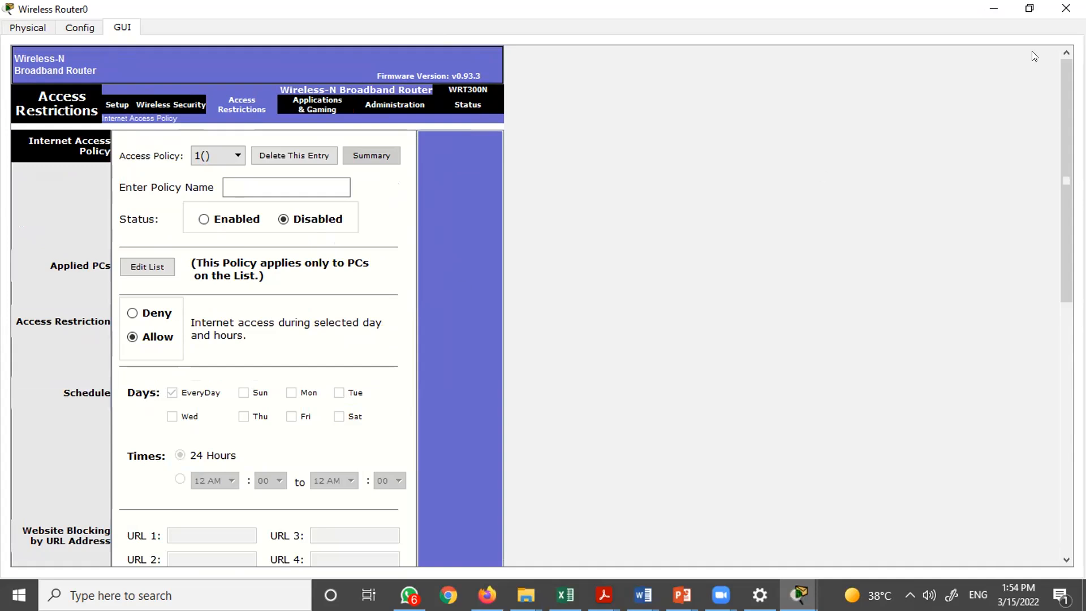
{"action": "left_click", "coordinate": [1066, 7]}
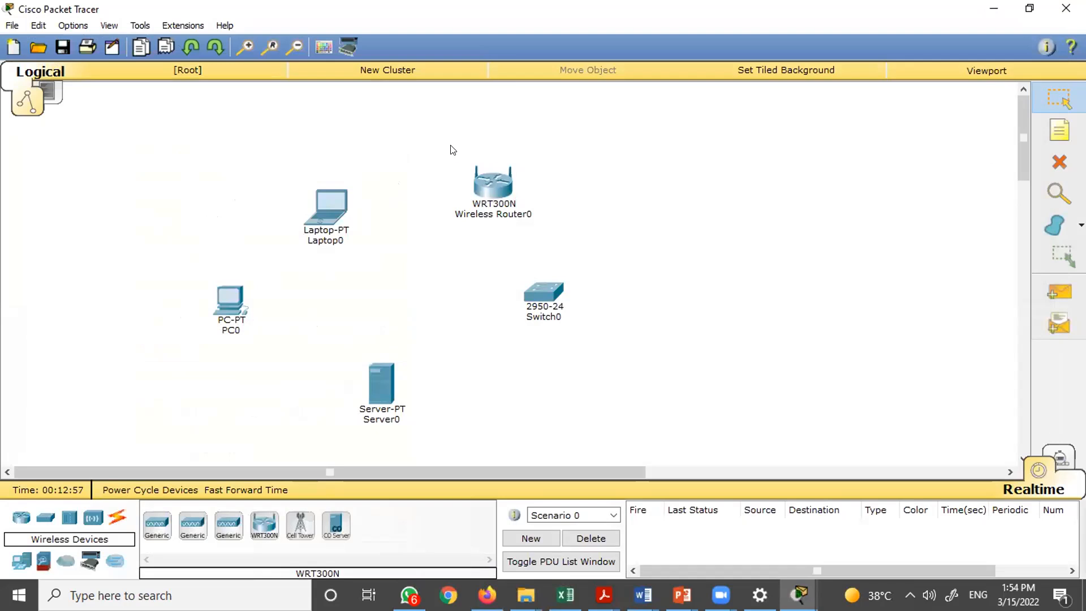
{"action": "left_click_drag", "start_coordinate": [452, 149], "coordinate": [531, 249]}
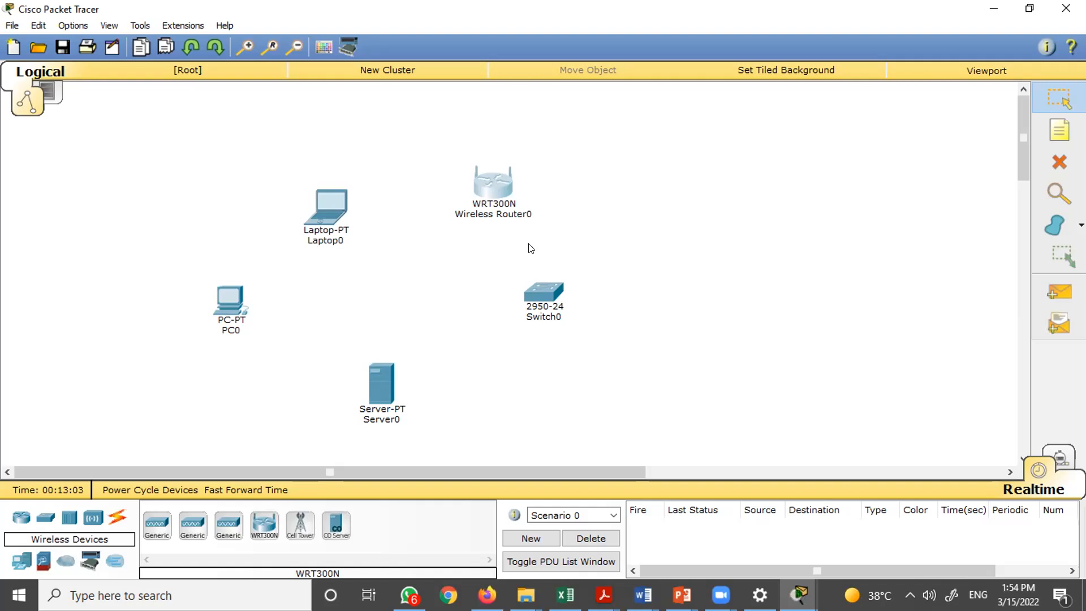
{"action": "left_click", "coordinate": [631, 228]}
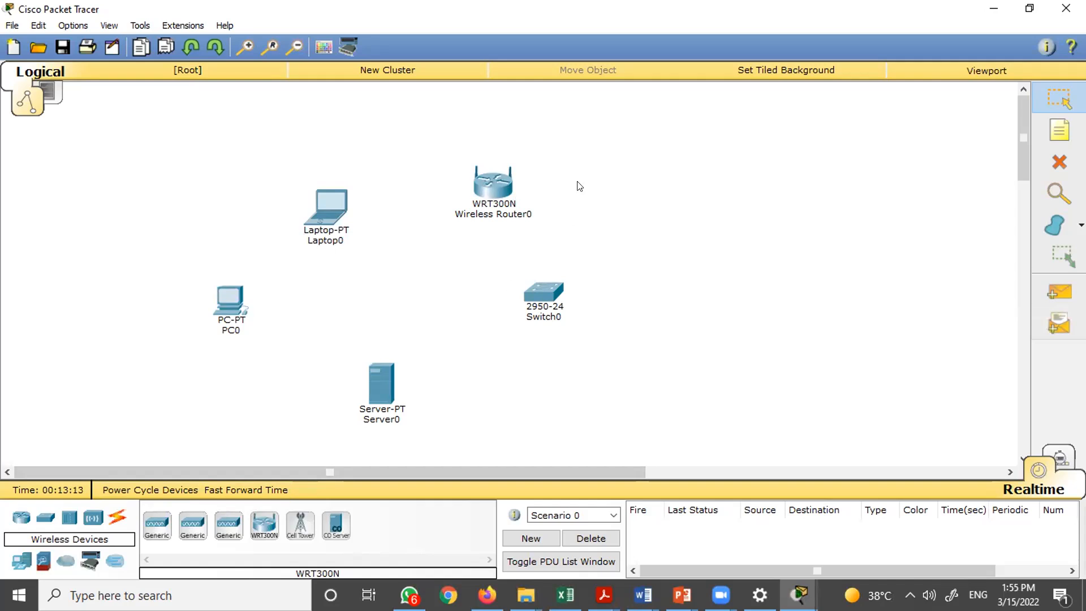
{"action": "mouse_move", "coordinate": [491, 190]}
{"action": "mouse_move", "coordinate": [229, 310]}
{"action": "mouse_move", "coordinate": [237, 304]}
{"action": "mouse_move", "coordinate": [484, 188]}
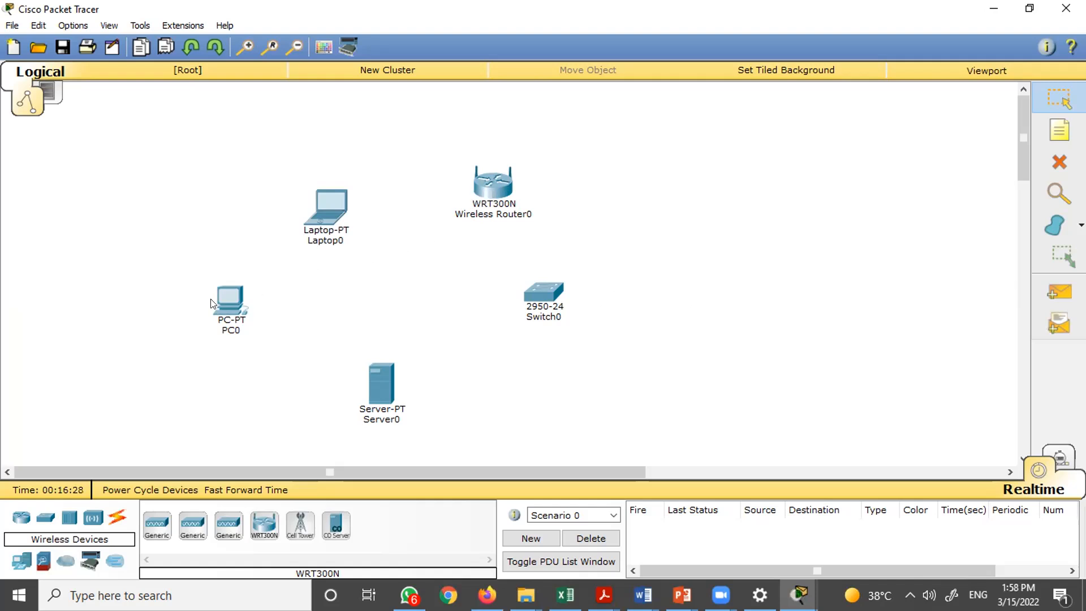
- Choose the Copper Straight-Through cable from the Connections category
{"action": "left_click", "coordinate": [118, 520]}
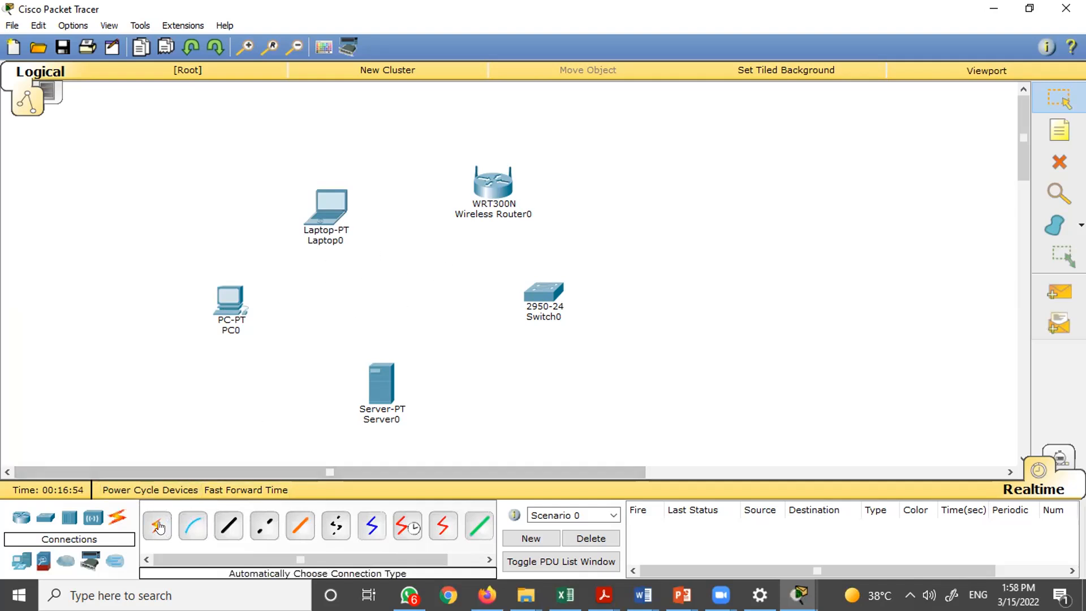
{"action": "left_click", "coordinate": [227, 529]}
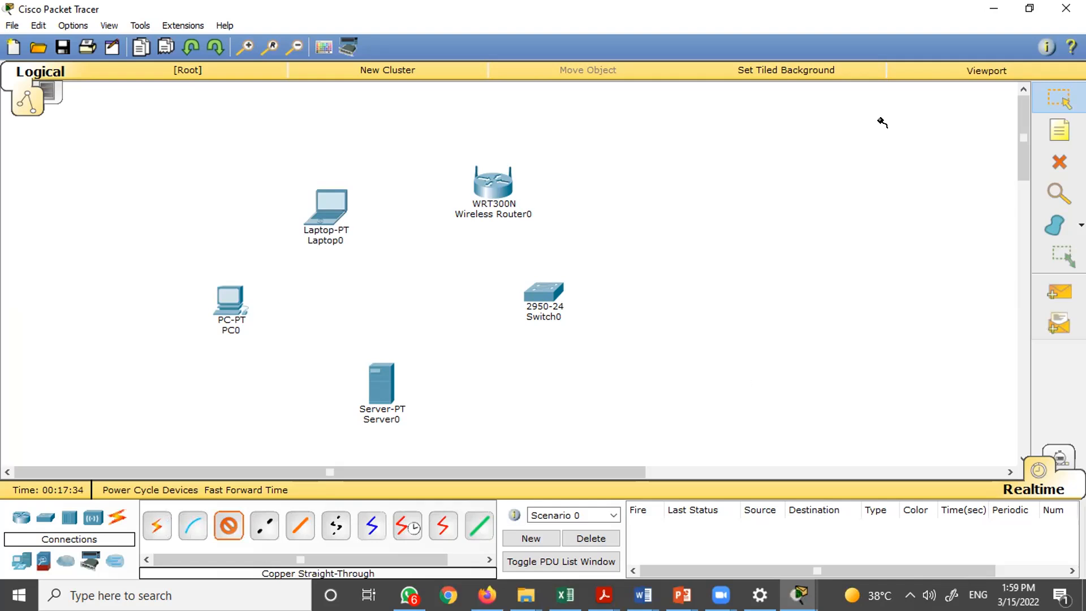
{"action": "left_click", "coordinate": [746, 73]}
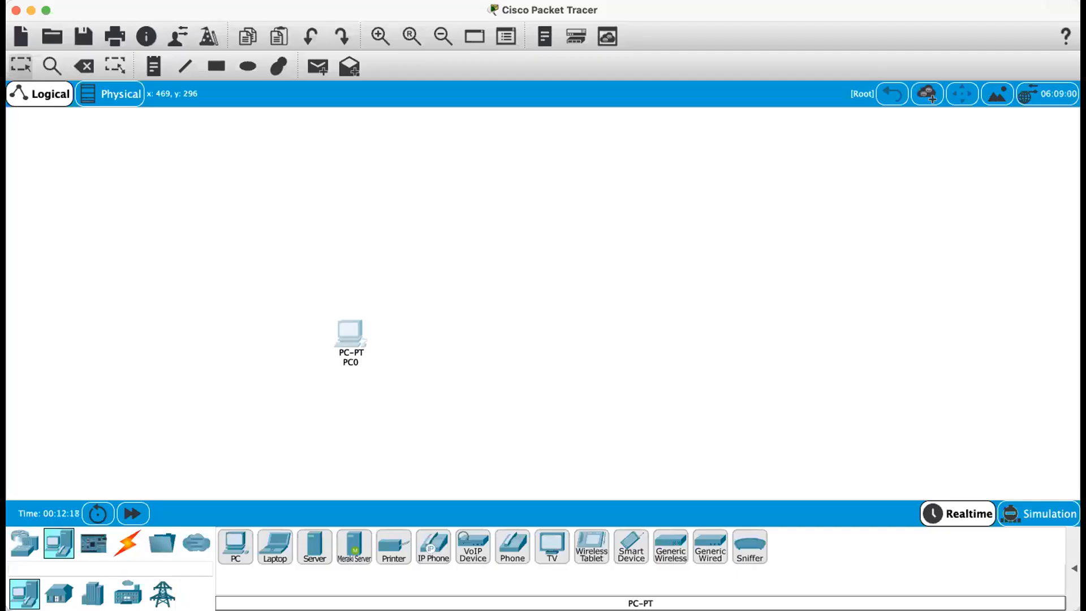
- Place a PC and a 1941 router from Network Devices on a fresh workspace
{"action": "left_click_drag", "start_coordinate": [358, 332], "coordinate": [462, 222]}
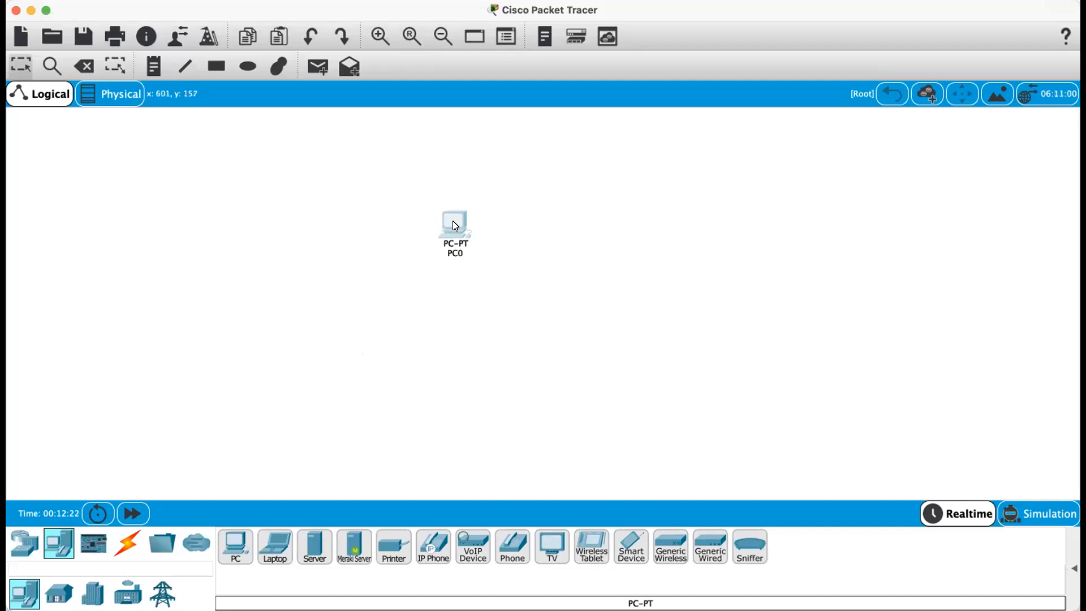
{"action": "left_click", "coordinate": [25, 542]}
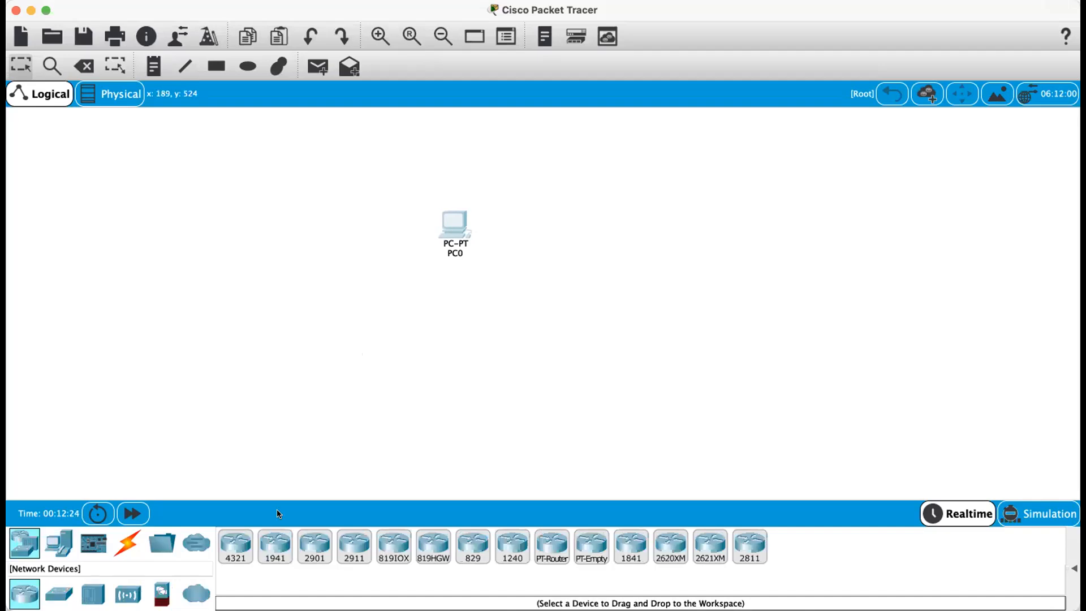
{"action": "left_click", "coordinate": [281, 535]}
{"action": "left_click", "coordinate": [323, 310]}
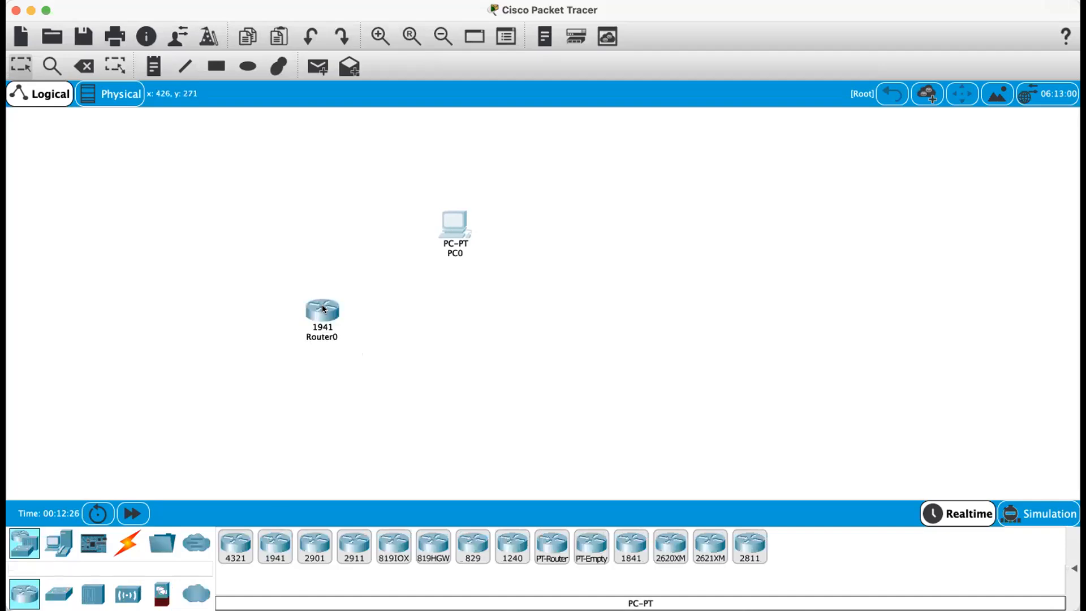
{"action": "left_click", "coordinate": [337, 101]}
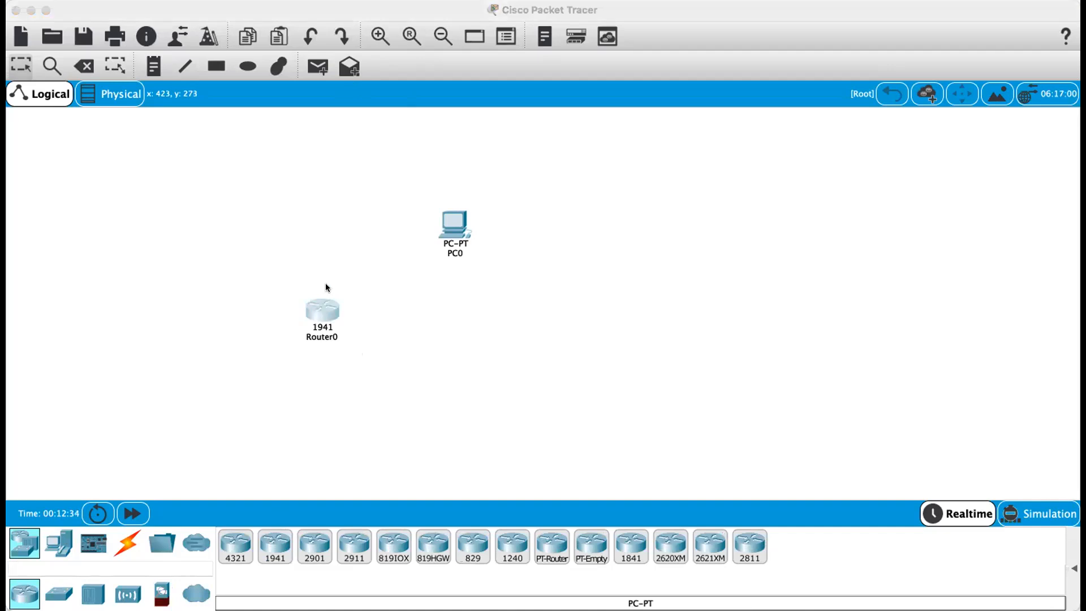
{"action": "left_click", "coordinate": [341, 77]}
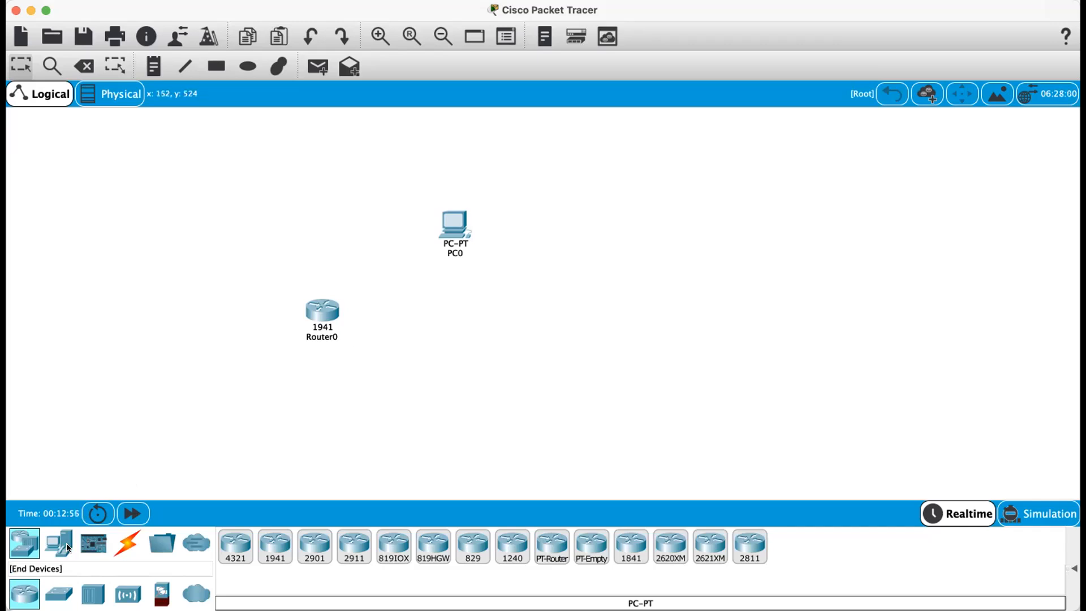
- Open the Connections category to show the available cable types
{"action": "left_click", "coordinate": [124, 541]}
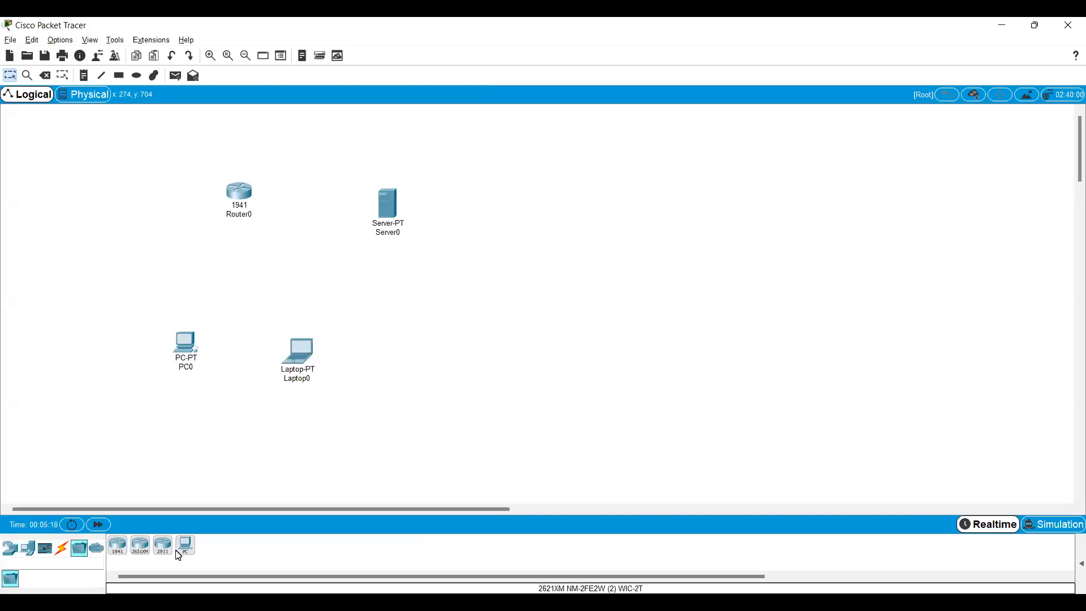
{"action": "left_click", "coordinate": [27, 547]}
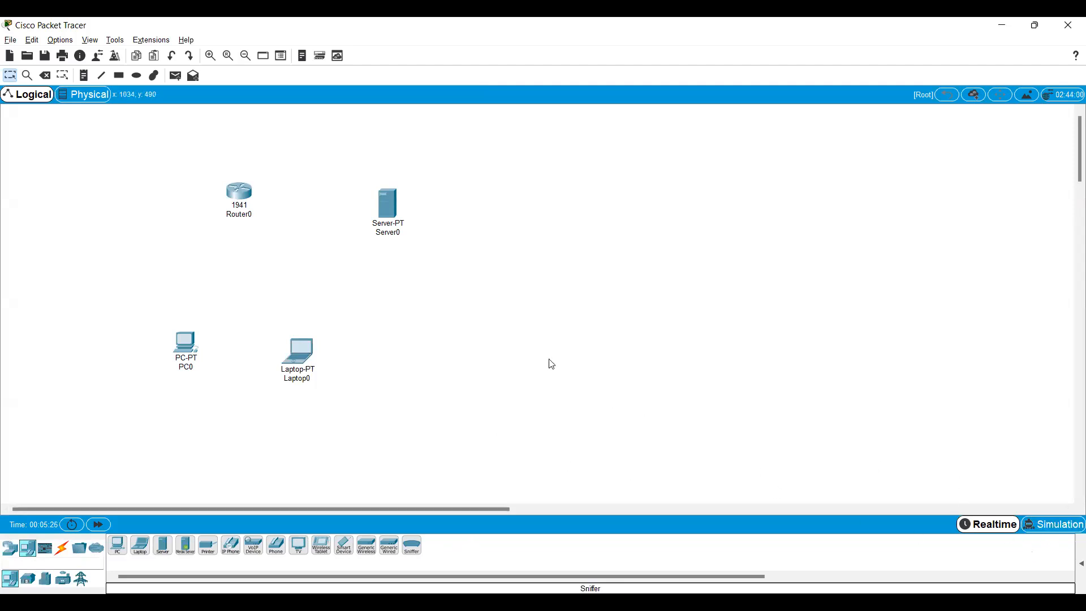
{"action": "left_click_drag", "start_coordinate": [236, 195], "coordinate": [237, 199]}
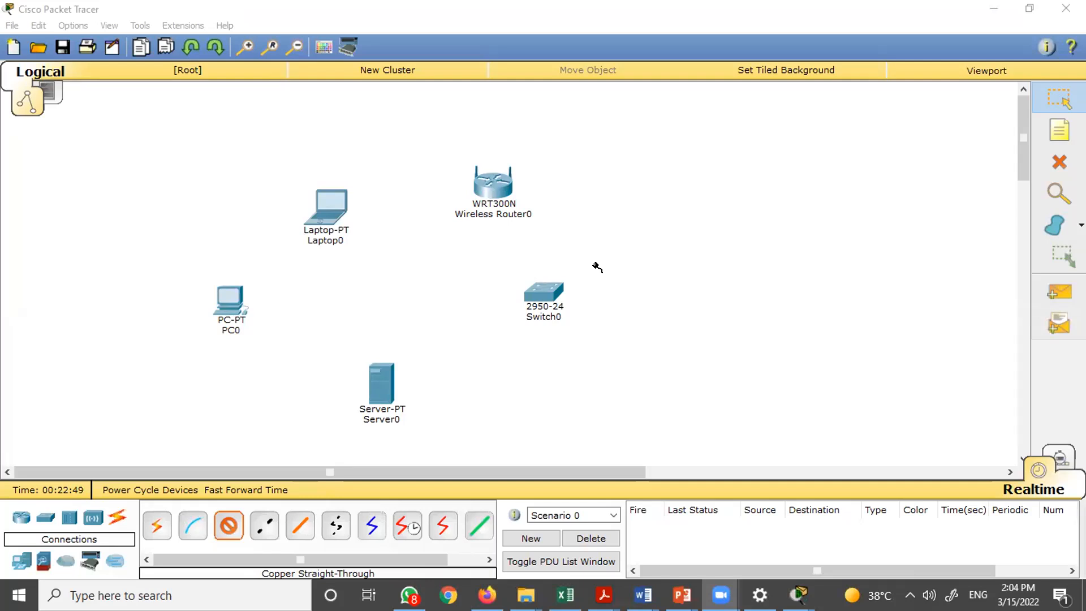
{"action": "left_click", "coordinate": [644, 285]}
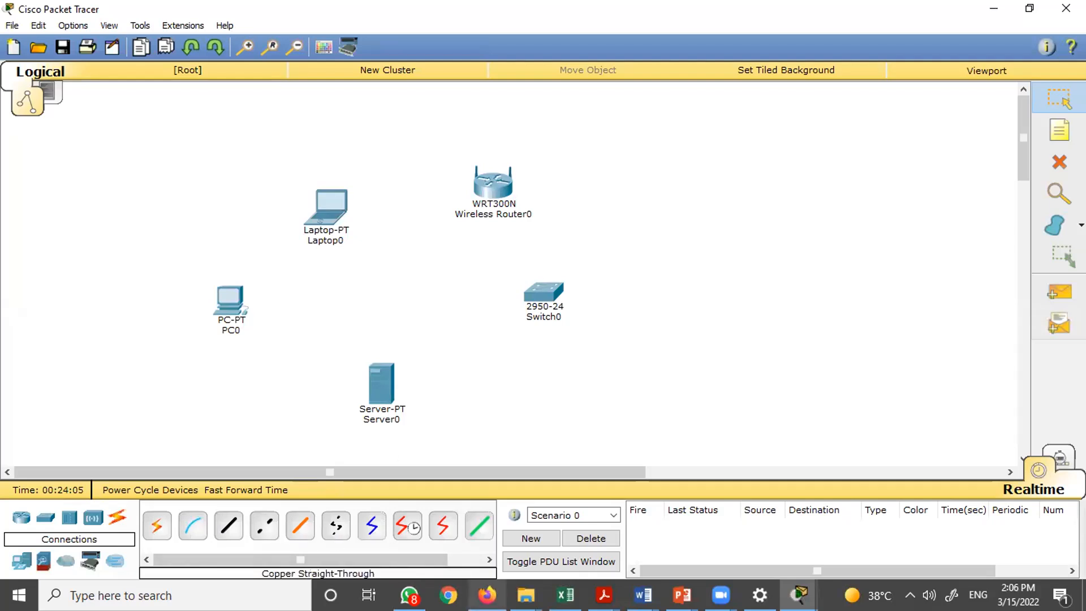
- Switch to Firefox and search the web for LAn Cable connection in a new tab
{"action": "left_click", "coordinate": [487, 595]}
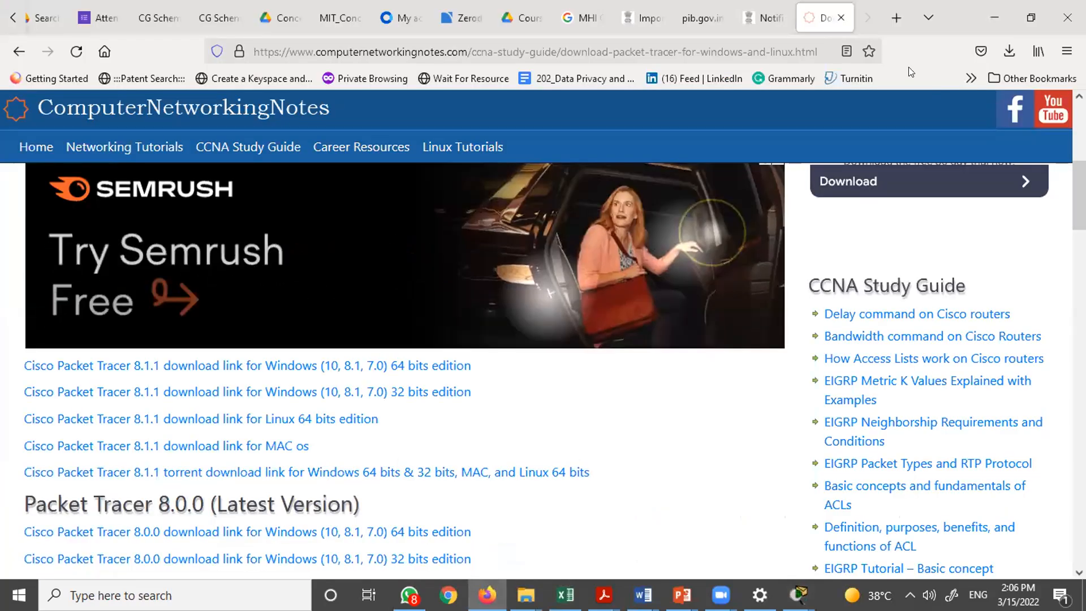
{"action": "key", "text": "ctrl+t"}
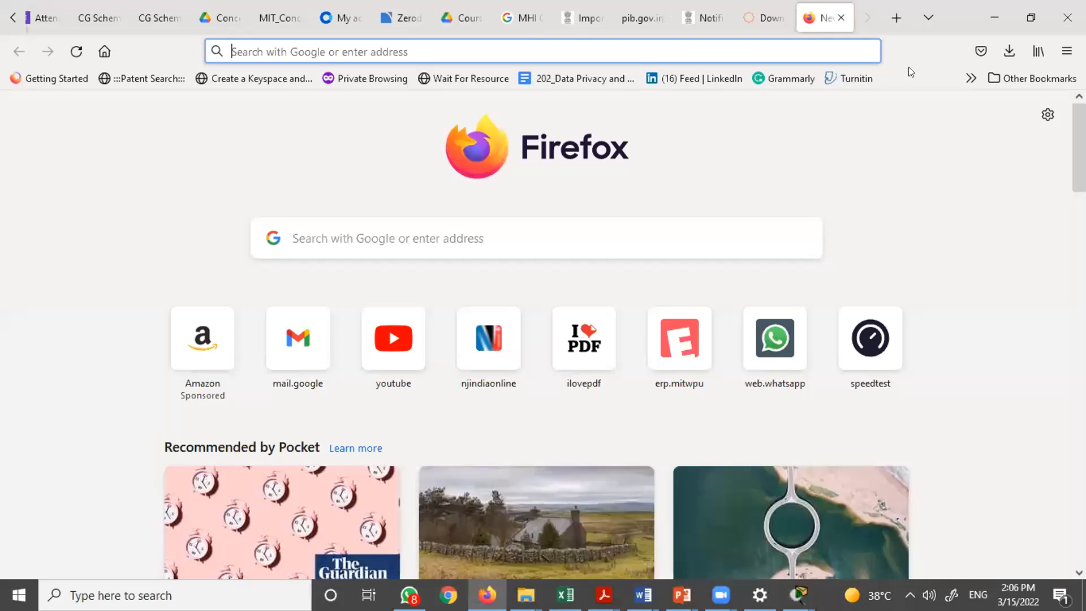
{"action": "type", "text": "LAn C"}
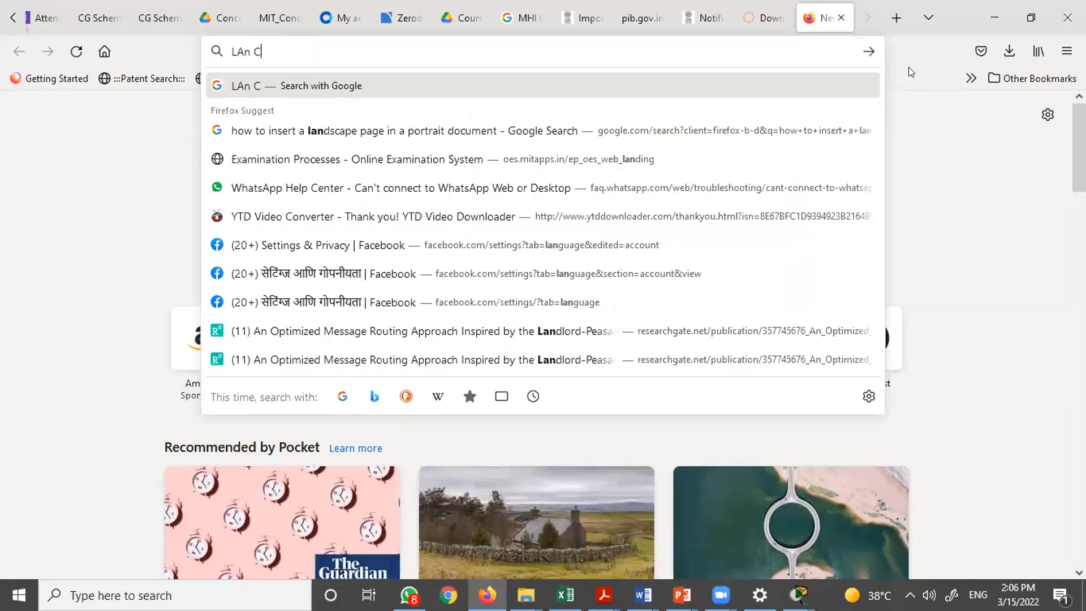
{"action": "type", "text": "able connec"}
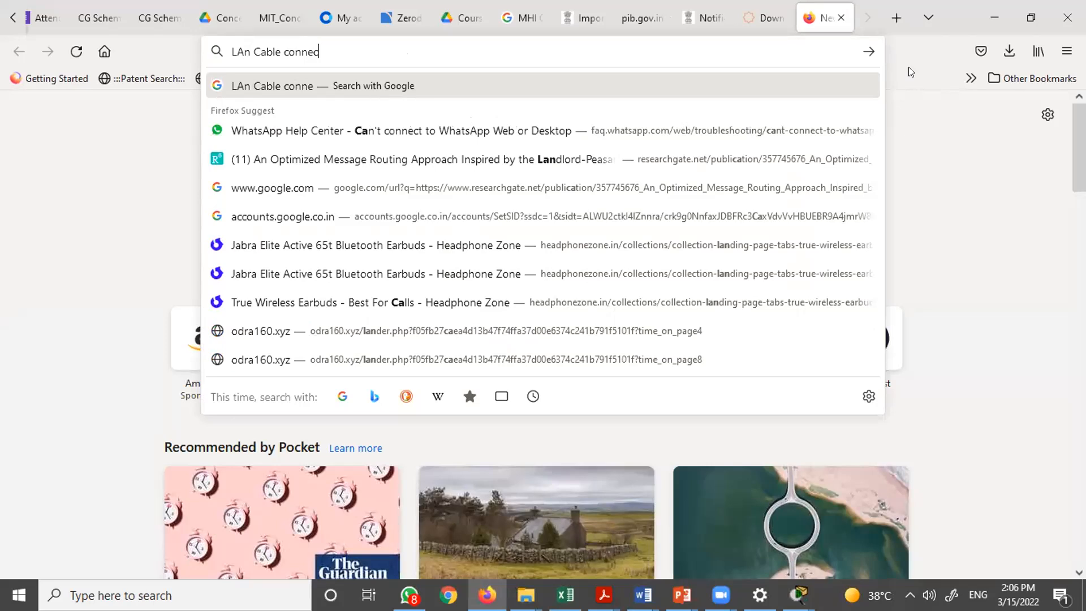
{"action": "type", "text": "tion"}
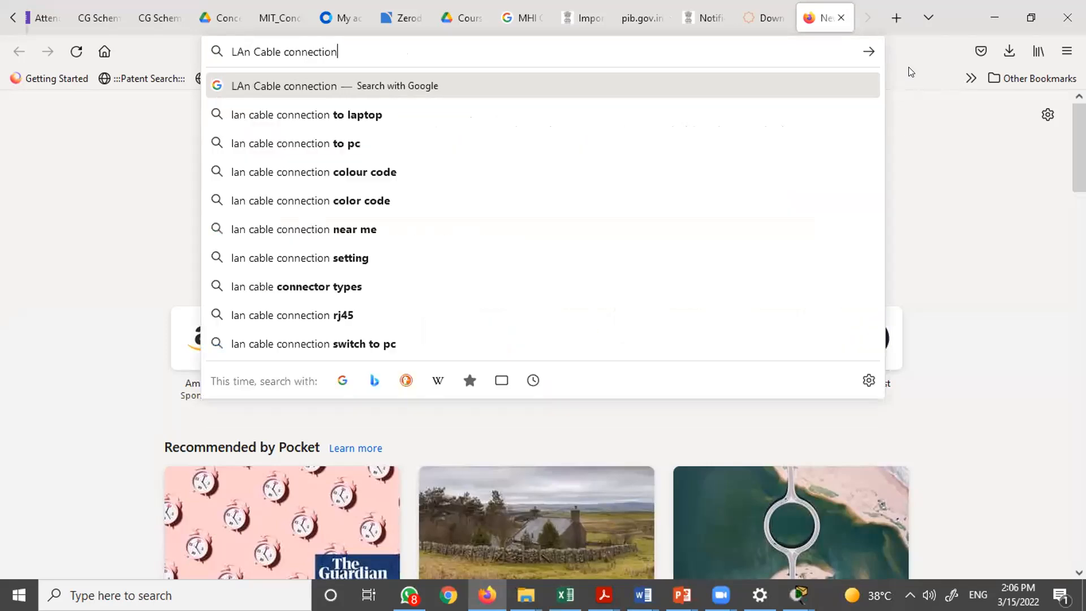
{"action": "key", "text": "Return"}
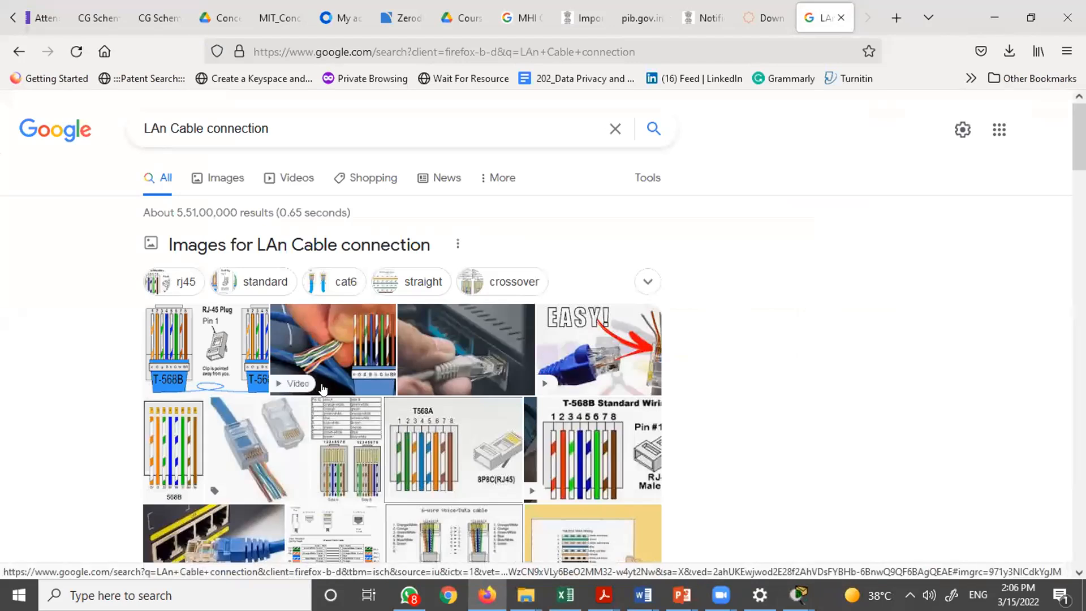
- Examine the image results showing LAN cable wiring and connectors
{"action": "scroll", "coordinate": [317, 378], "scroll_direction": "up", "scroll_amount": 4}
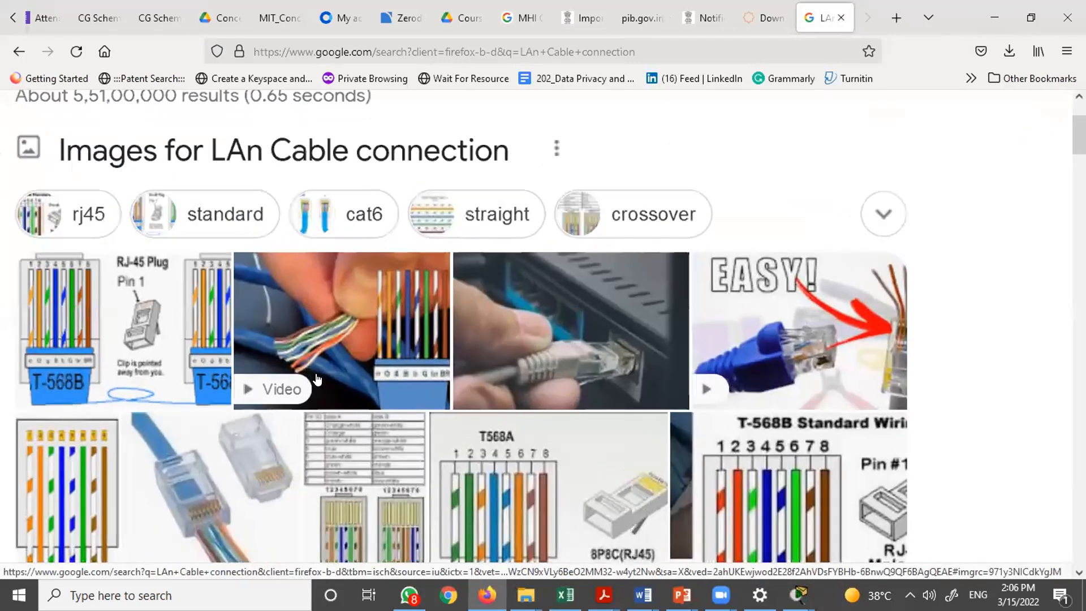
{"action": "left_click", "coordinate": [577, 350]}
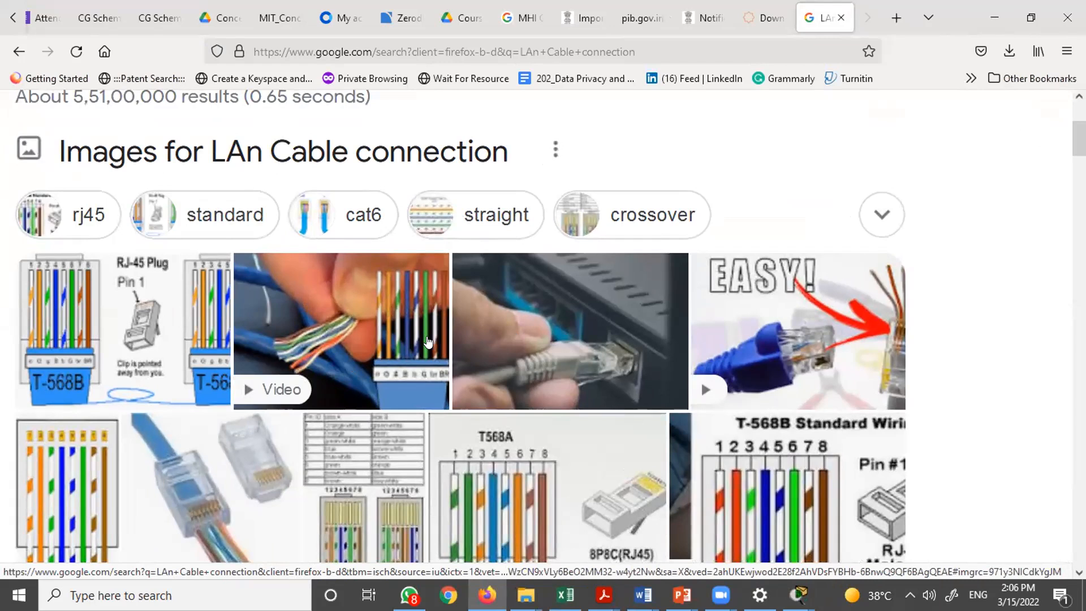
{"action": "scroll", "coordinate": [428, 342], "scroll_direction": "down", "scroll_amount": 1}
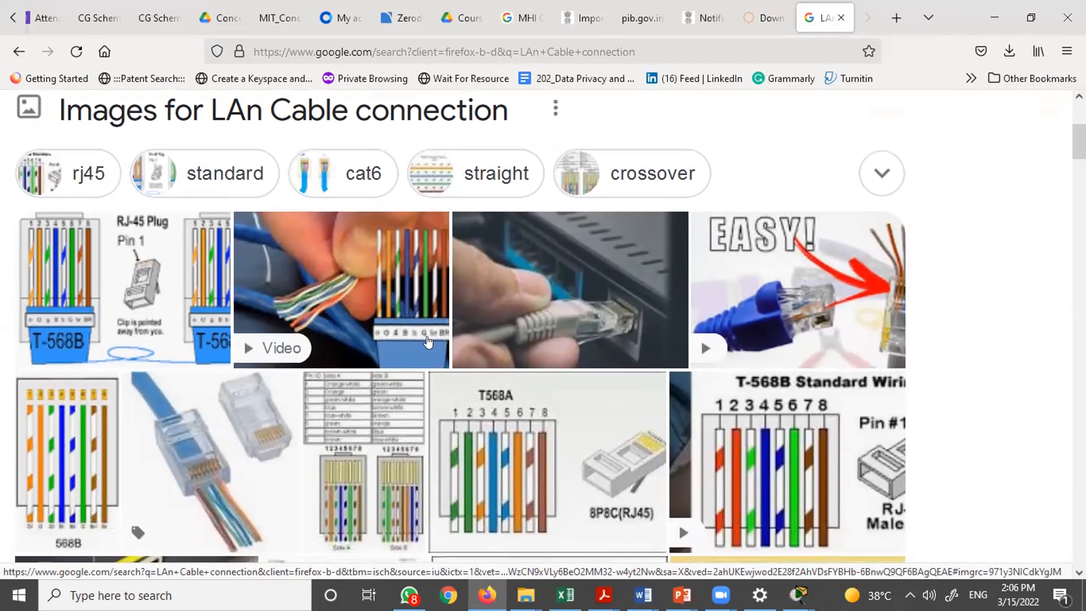
{"action": "scroll", "coordinate": [428, 342], "scroll_direction": "up", "scroll_amount": 1}
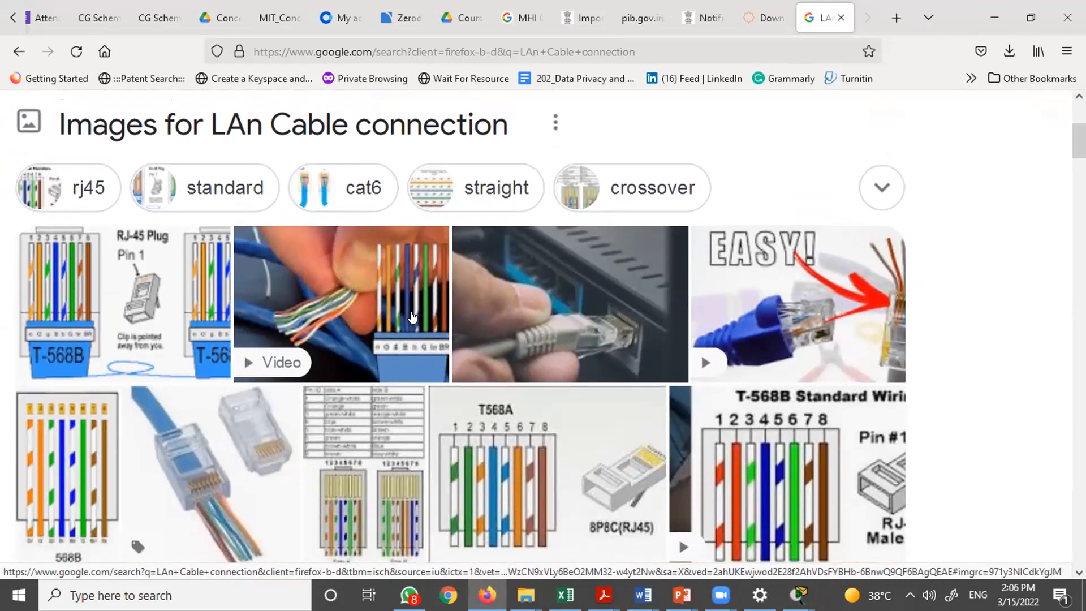
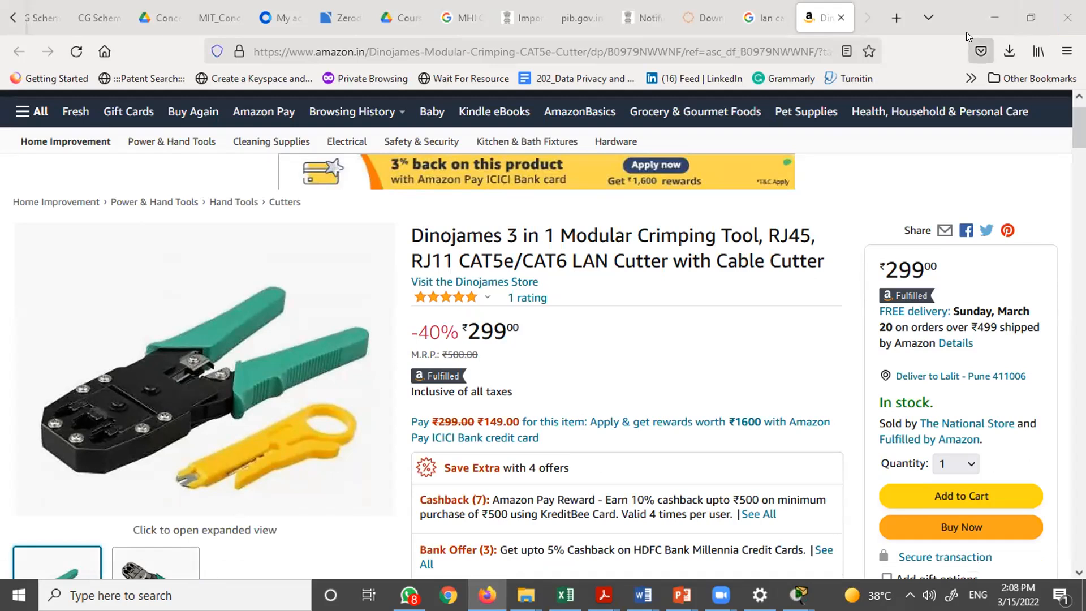
- Open a new browser tab and search Google for straight cable color code
{"action": "key", "text": "ctrl+t"}
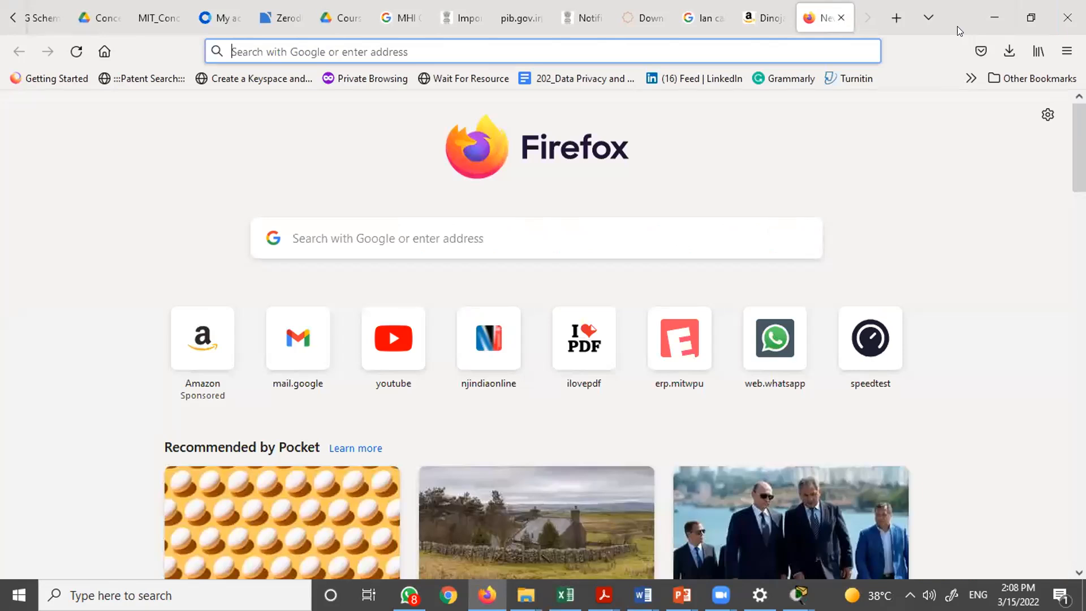
{"action": "type", "text": "Star"}
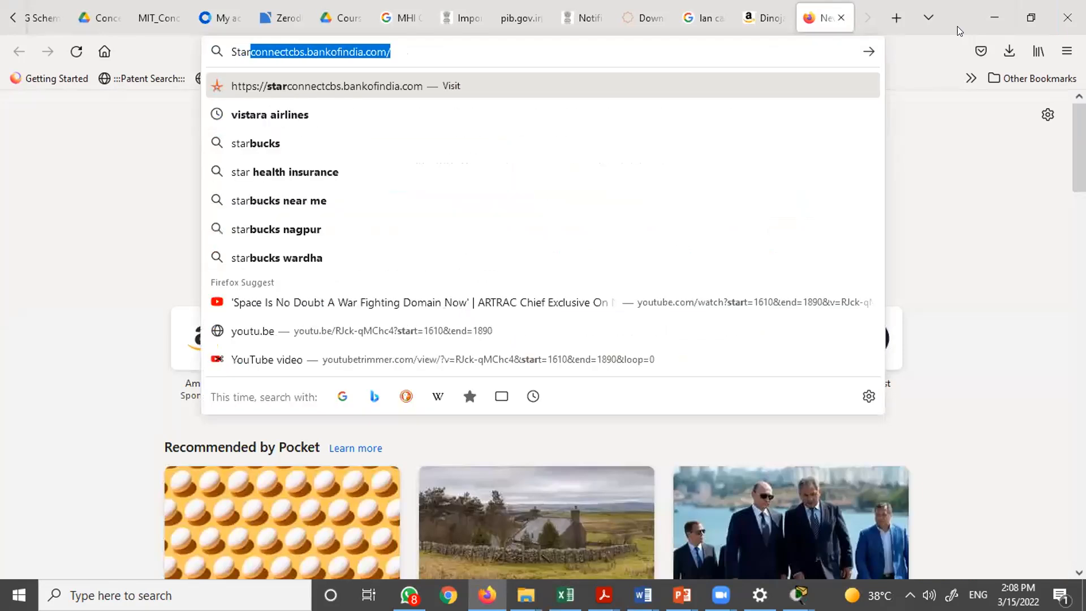
{"action": "key", "text": "BackSpace"}
{"action": "key", "text": "BackSpace"}
{"action": "key", "text": "BackSpace"}
{"action": "type", "text": "rai"}
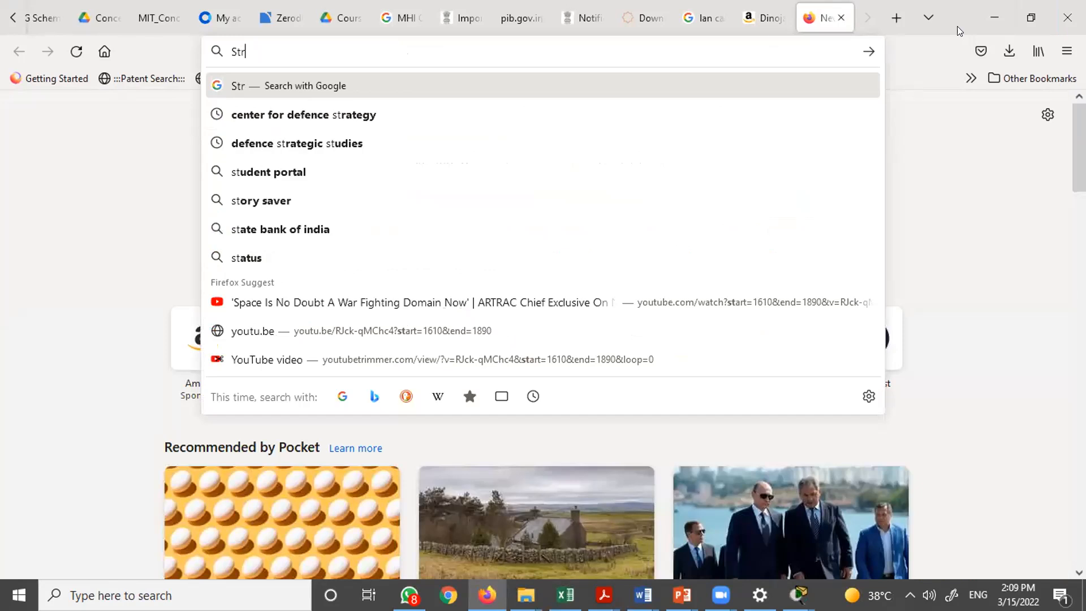
{"action": "type", "text": "ght cabl;"}
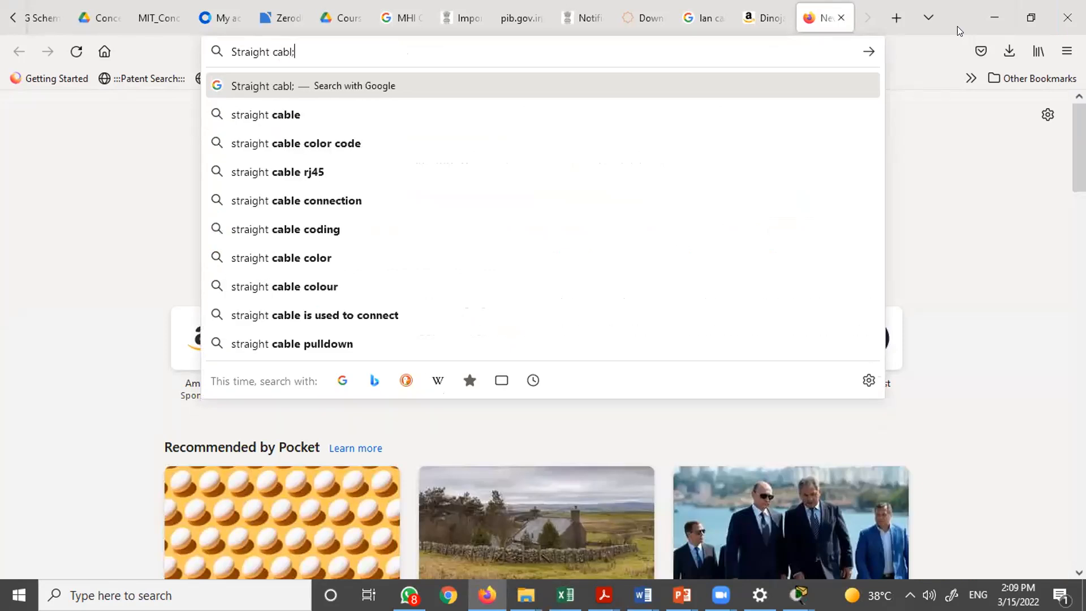
{"action": "key", "text": "BackSpace"}
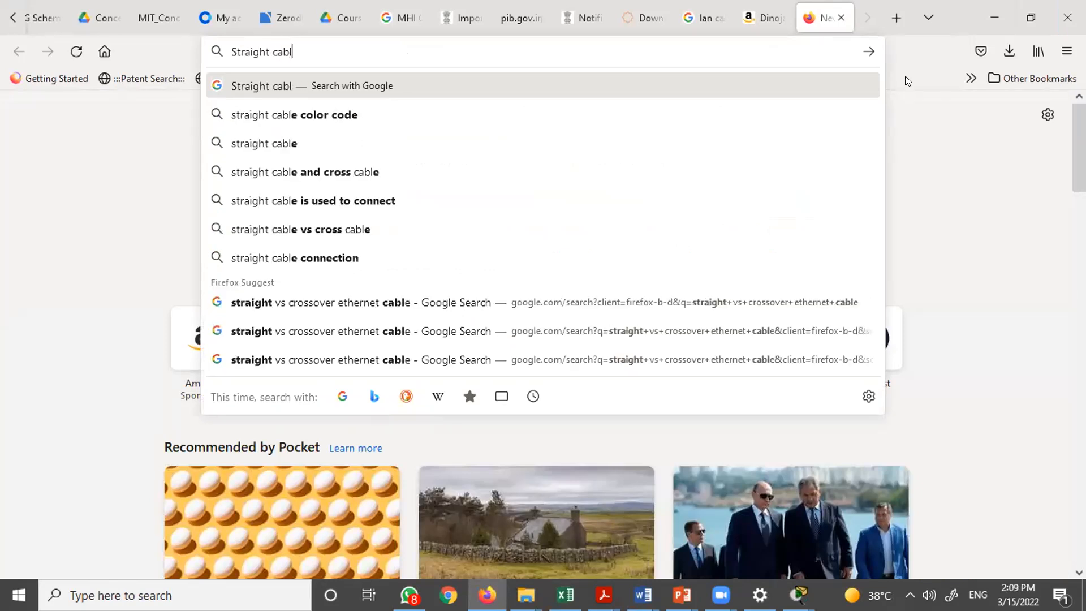
{"action": "left_click", "coordinate": [309, 114]}
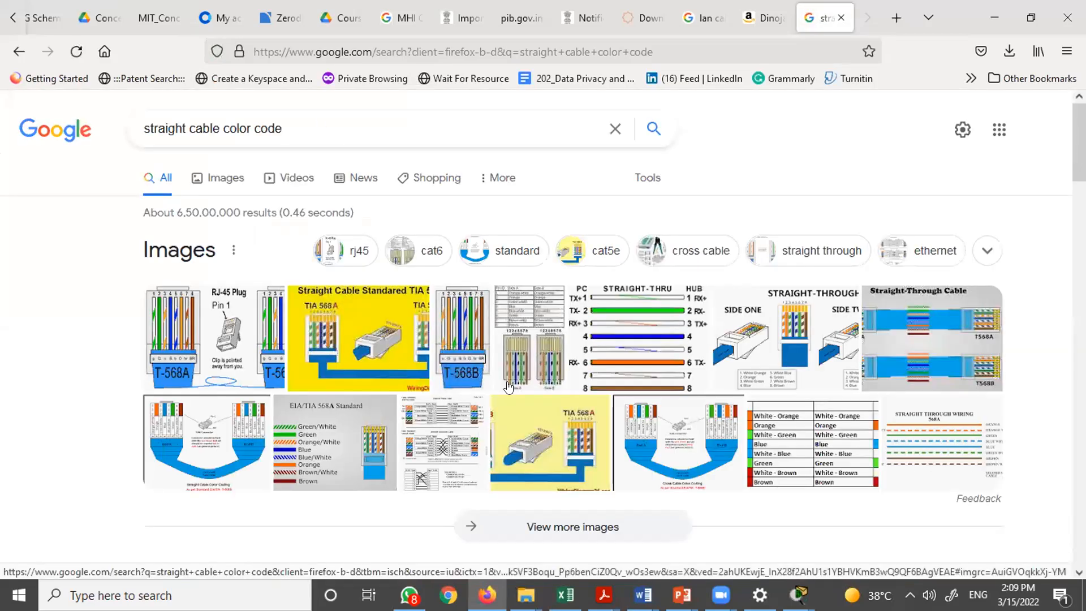
- Open the Internet Centre Ethernet cable color coding diagram page from the image results and view the T-568A straight-through diagram
{"action": "left_click", "coordinate": [221, 341]}
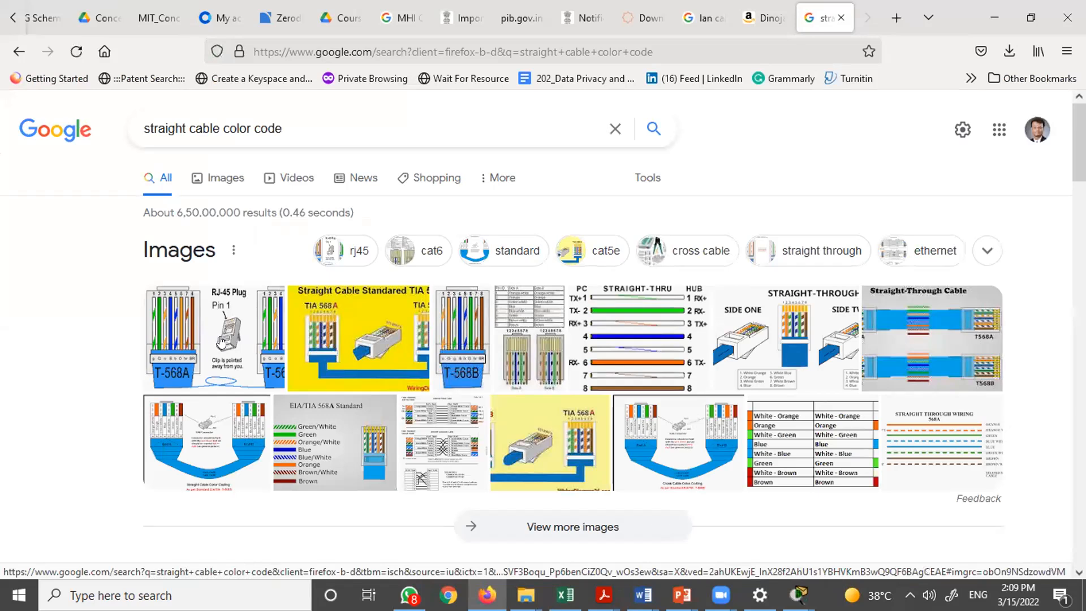
{"action": "left_click", "coordinate": [222, 341]}
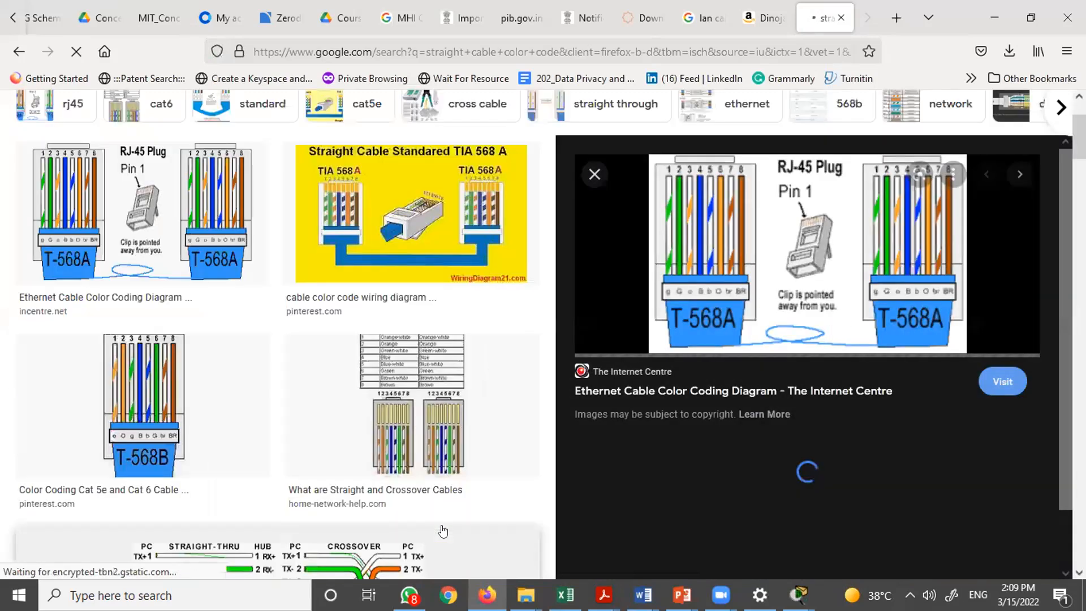
{"action": "scroll", "coordinate": [394, 446], "scroll_direction": "down", "scroll_amount": 3}
{"action": "left_click", "coordinate": [394, 446]}
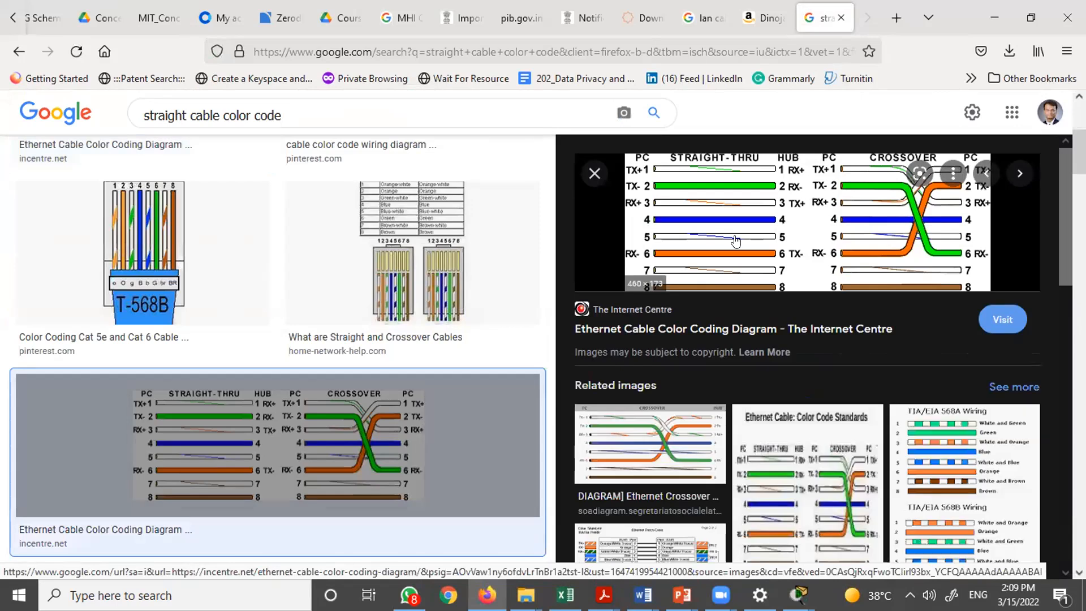
{"action": "left_click", "coordinate": [736, 237]}
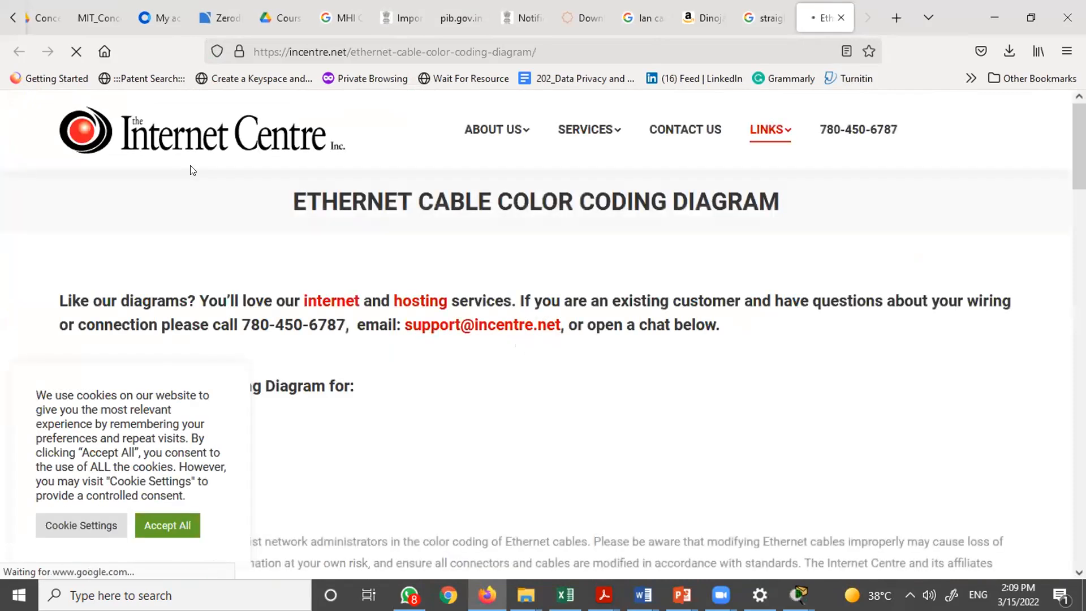
{"action": "scroll", "coordinate": [385, 252], "scroll_direction": "down", "scroll_amount": 5}
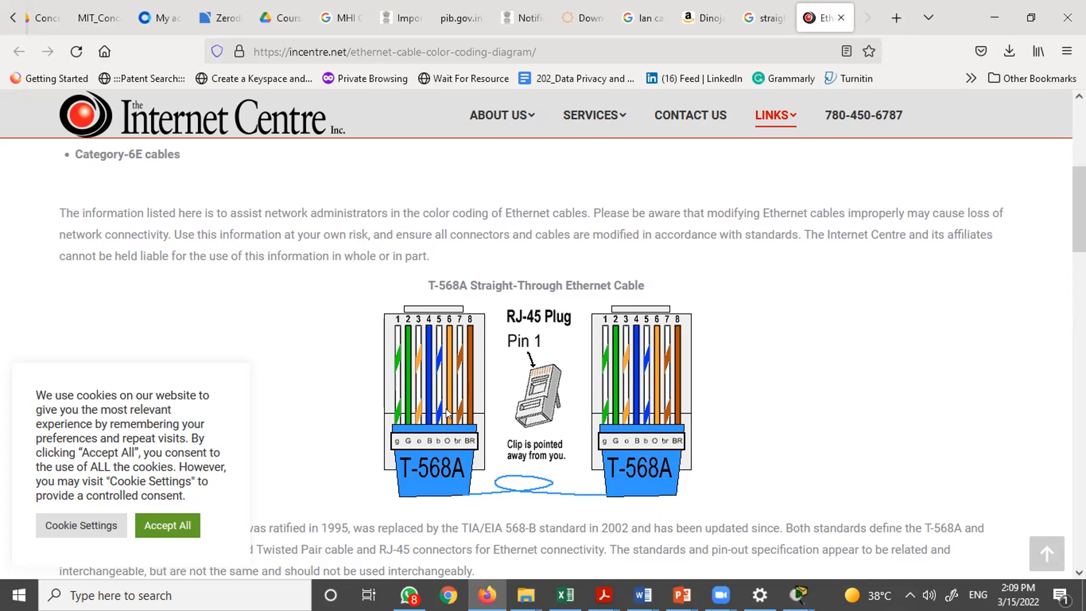
{"action": "scroll", "coordinate": [446, 408], "scroll_direction": "down", "scroll_amount": 1}
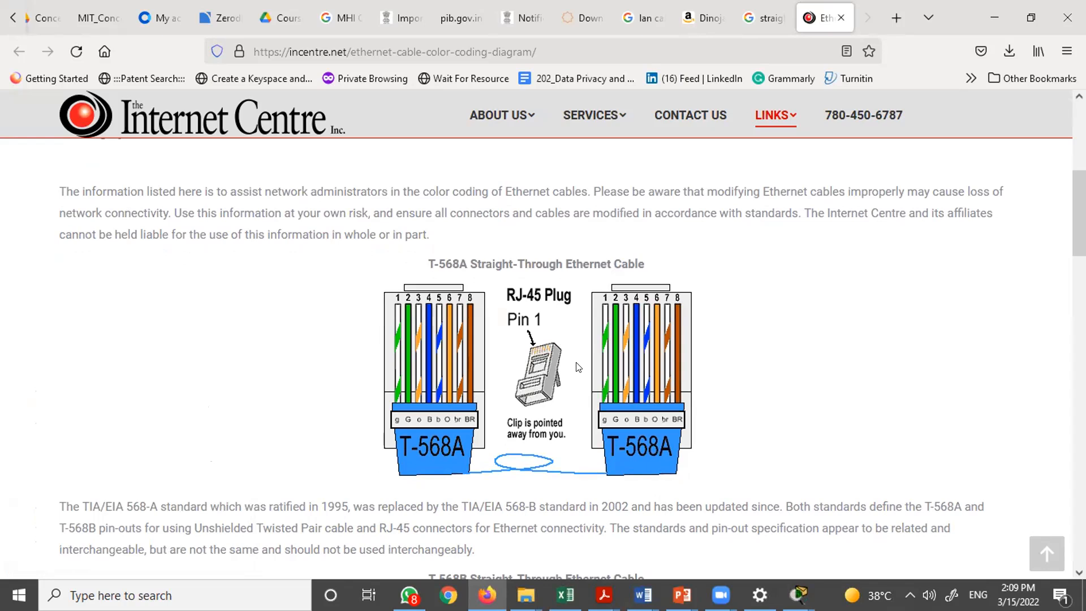
- Switch back to Packet Tracer, open PC0's physical device view, and close it
{"action": "key", "text": "alt+Tab"}
{"action": "key", "text": "Tab"}
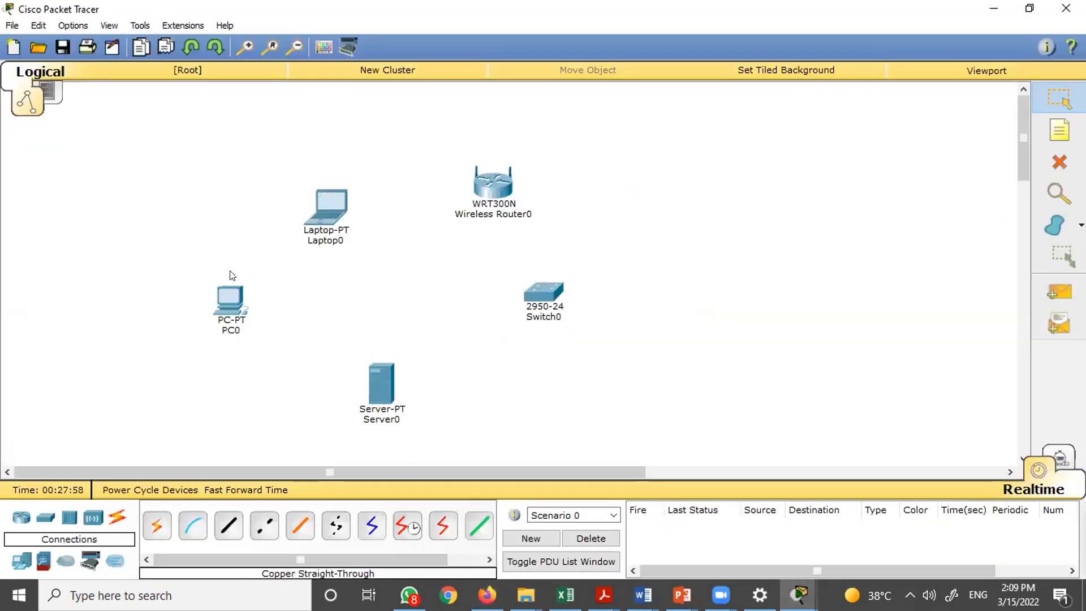
{"action": "left_click_drag", "start_coordinate": [182, 248], "coordinate": [229, 299]}
{"action": "double_click", "coordinate": [228, 299]}
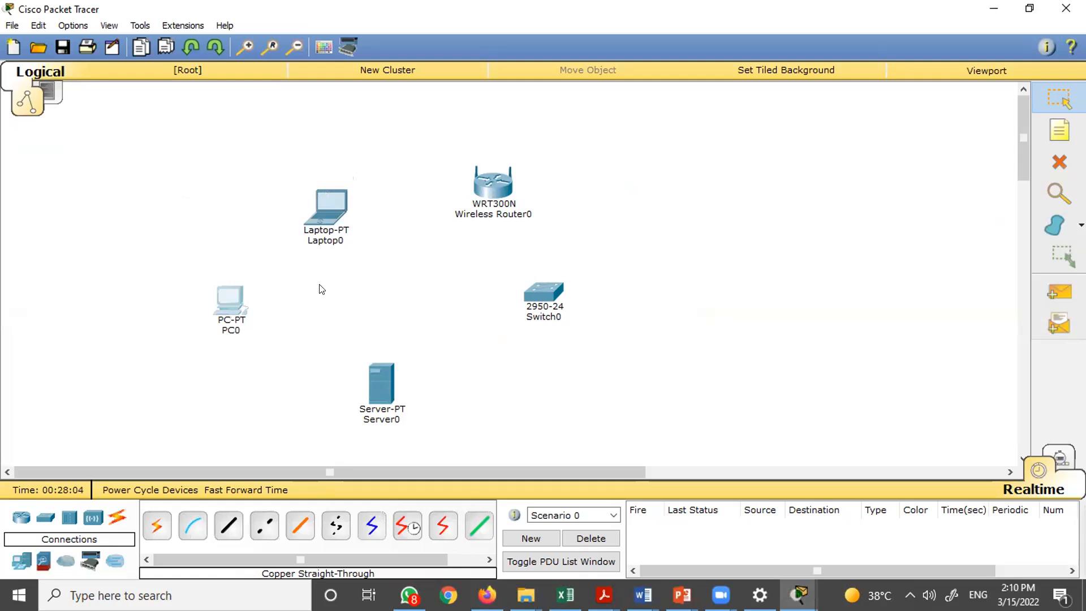
{"action": "left_click", "coordinate": [332, 227]}
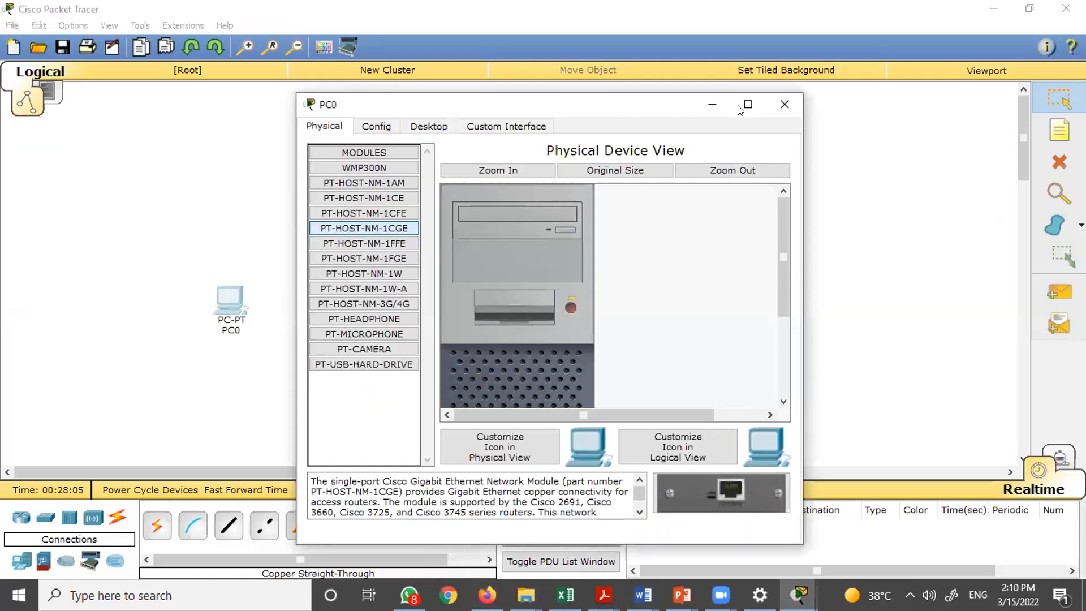
{"action": "left_click", "coordinate": [784, 105]}
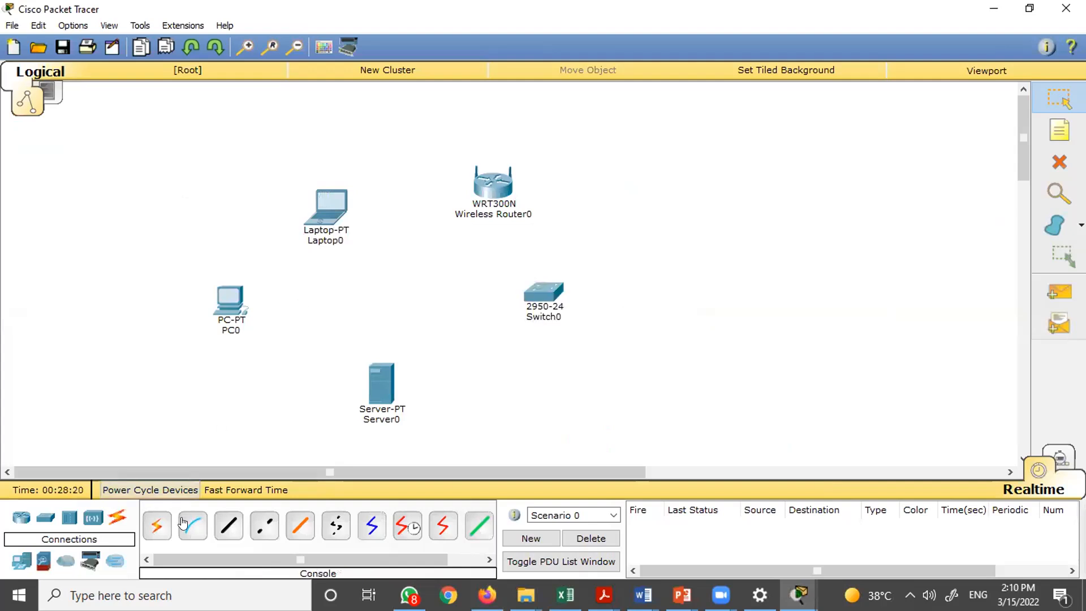
- Connect PC0 to Laptop0 using the automatically chosen connection type
{"action": "left_click", "coordinate": [156, 525]}
{"action": "left_click", "coordinate": [228, 297]}
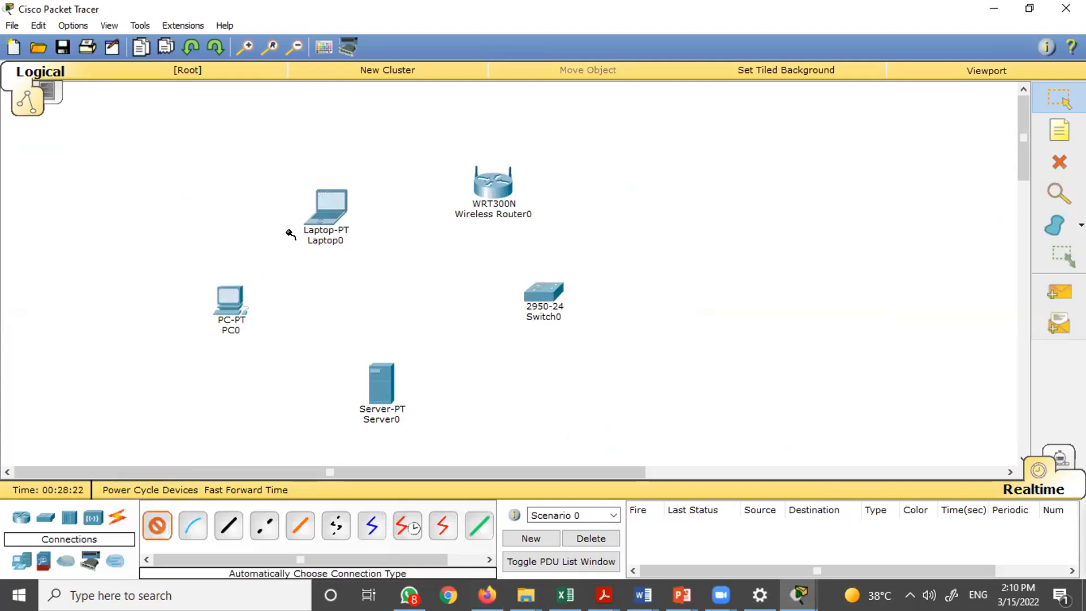
{"action": "left_click", "coordinate": [331, 206]}
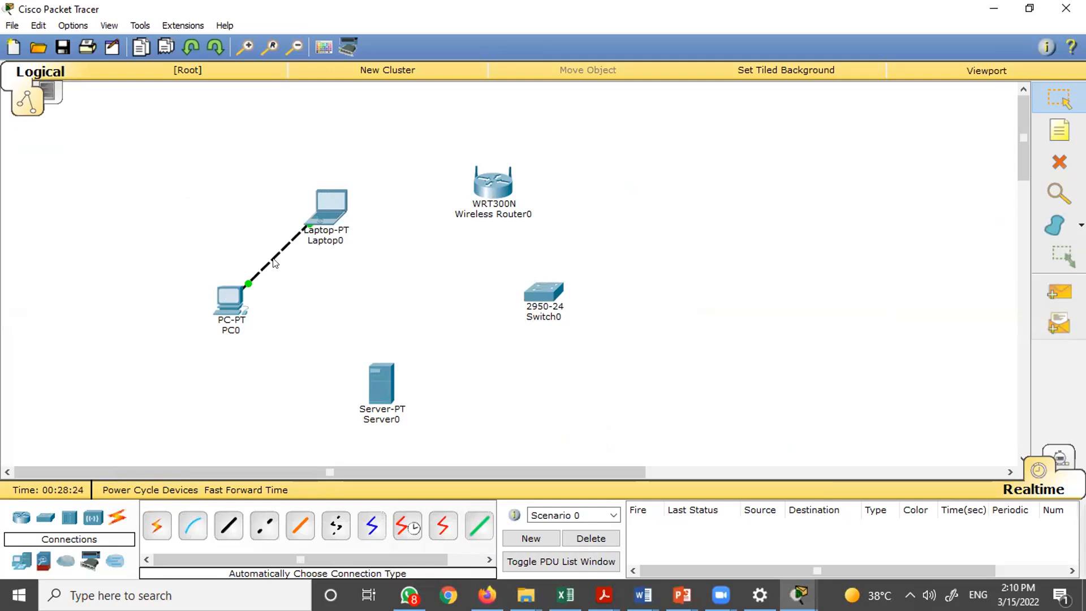
- Connect Switch0 to Server0 using the automatically chosen connection type
{"action": "left_click", "coordinate": [157, 528]}
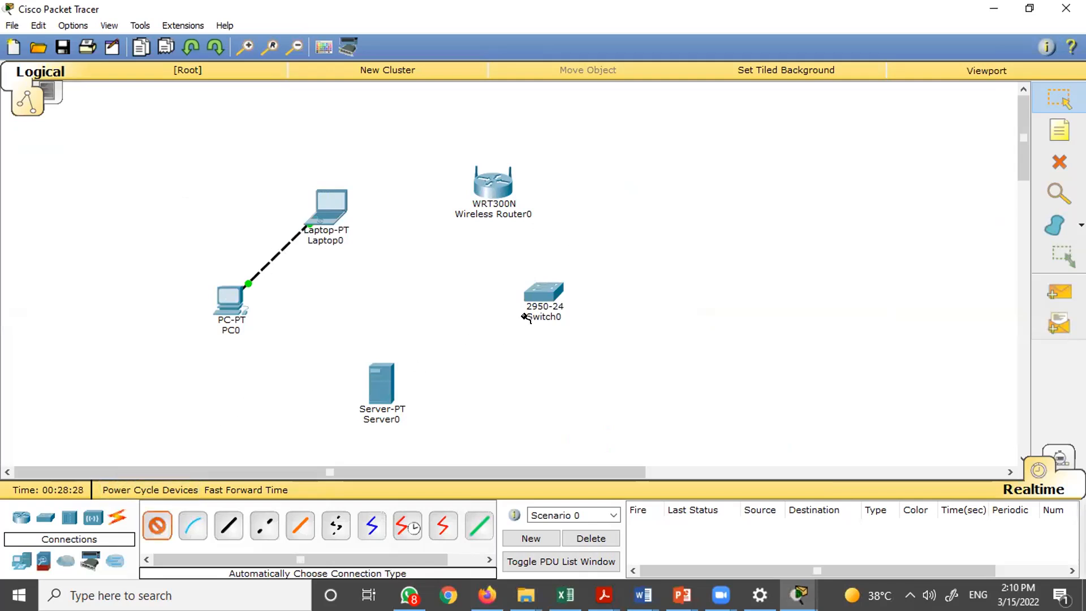
{"action": "left_click", "coordinate": [541, 291]}
{"action": "left_click", "coordinate": [381, 381]}
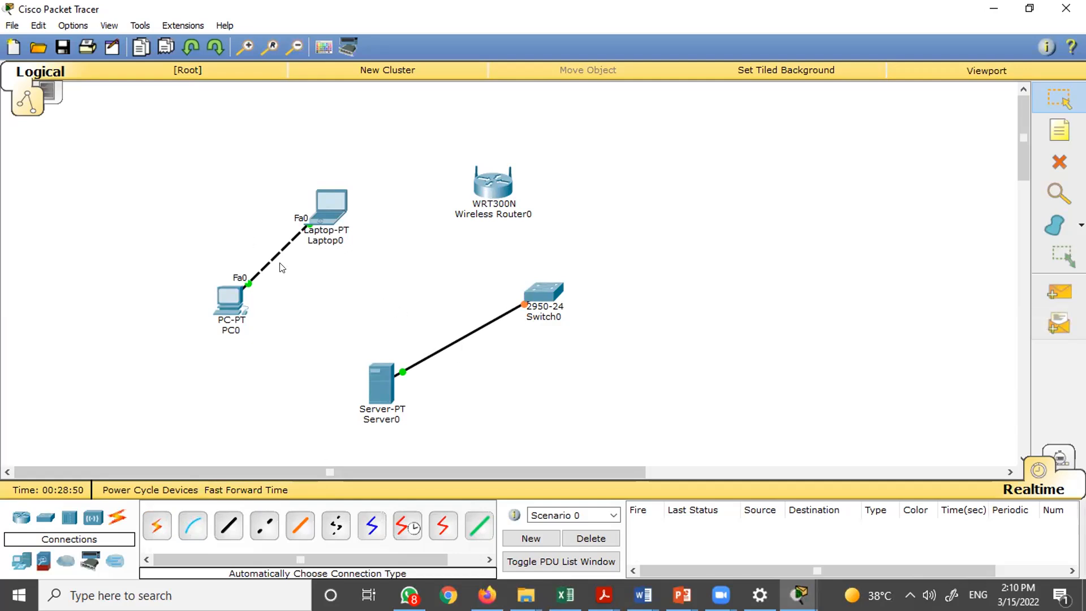
- Glance at the wiring diagram in the browser, then place another server and two more PCs on the workspace
{"action": "key", "text": "alt+Tab"}
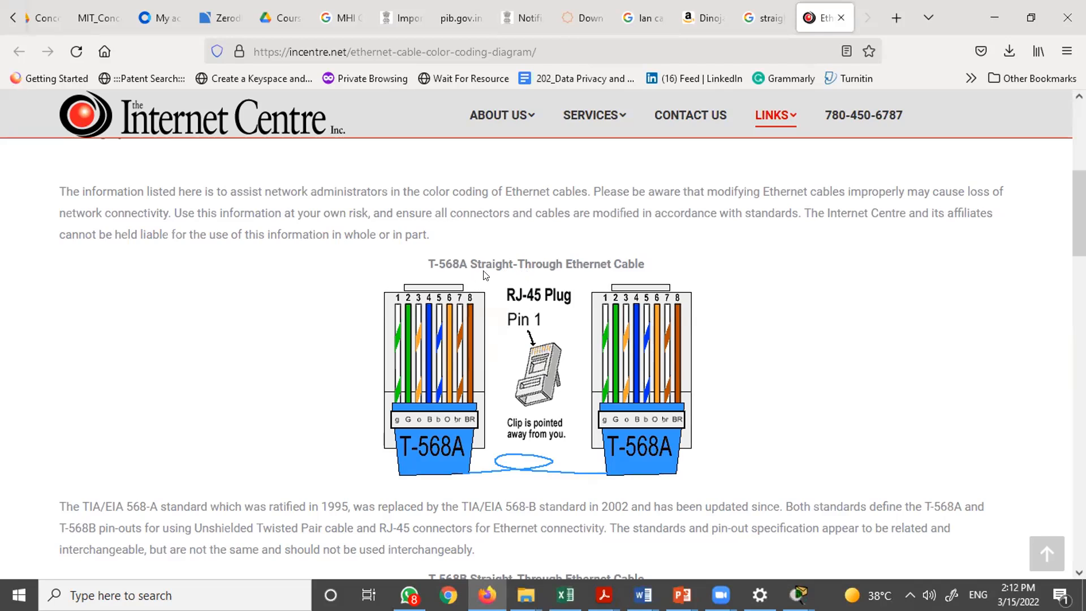
{"action": "key", "text": "alt+Tab"}
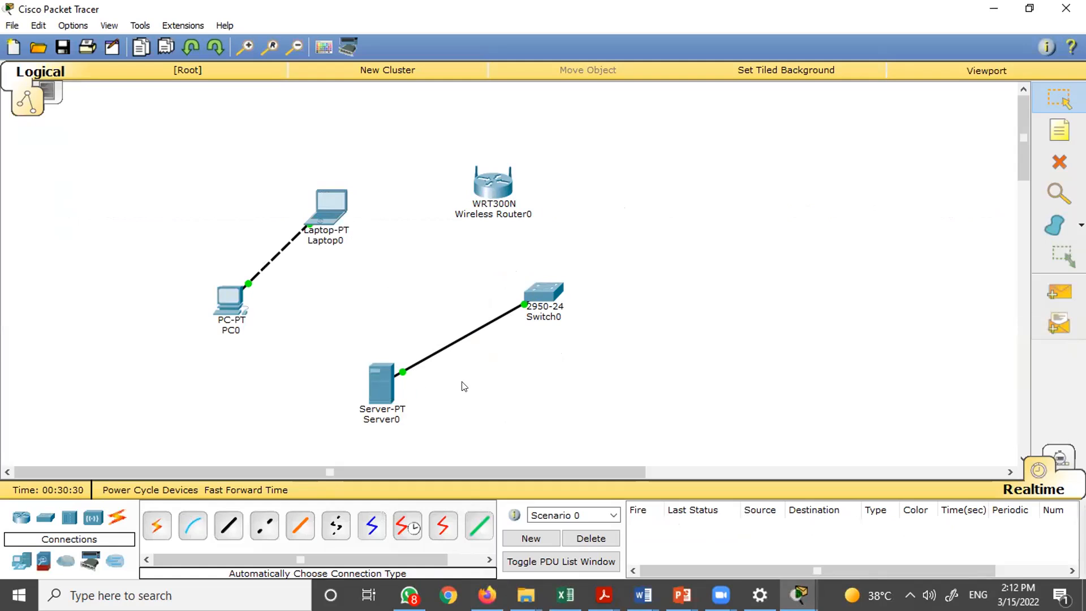
{"action": "left_click_drag", "start_coordinate": [21, 560], "coordinate": [766, 232]}
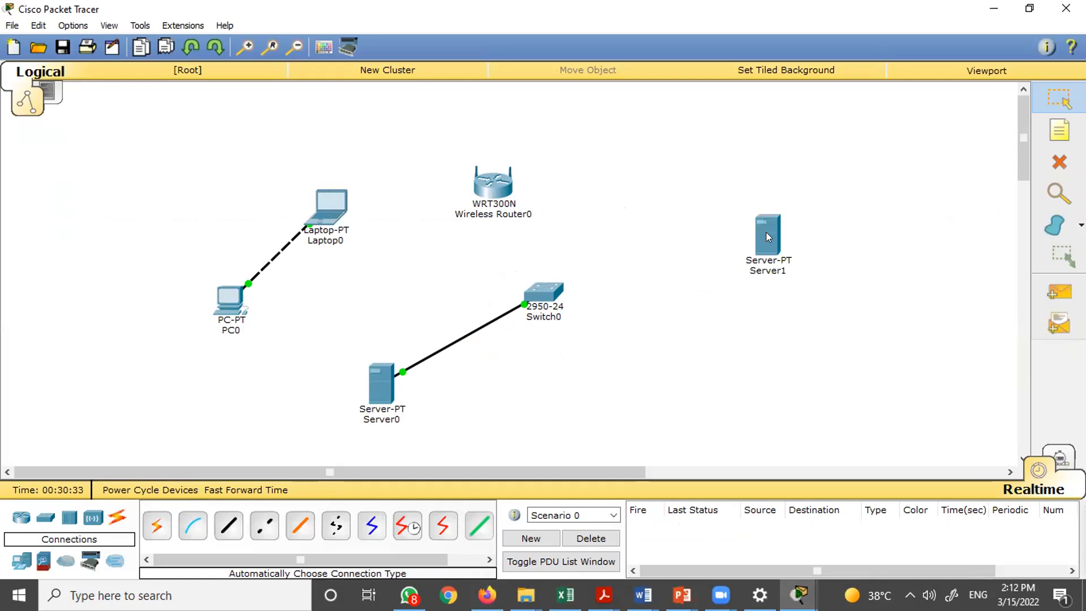
{"action": "left_click", "coordinate": [22, 560]}
{"action": "left_click_drag", "start_coordinate": [156, 523], "coordinate": [713, 367]}
{"action": "left_click_drag", "start_coordinate": [157, 523], "coordinate": [648, 173]}
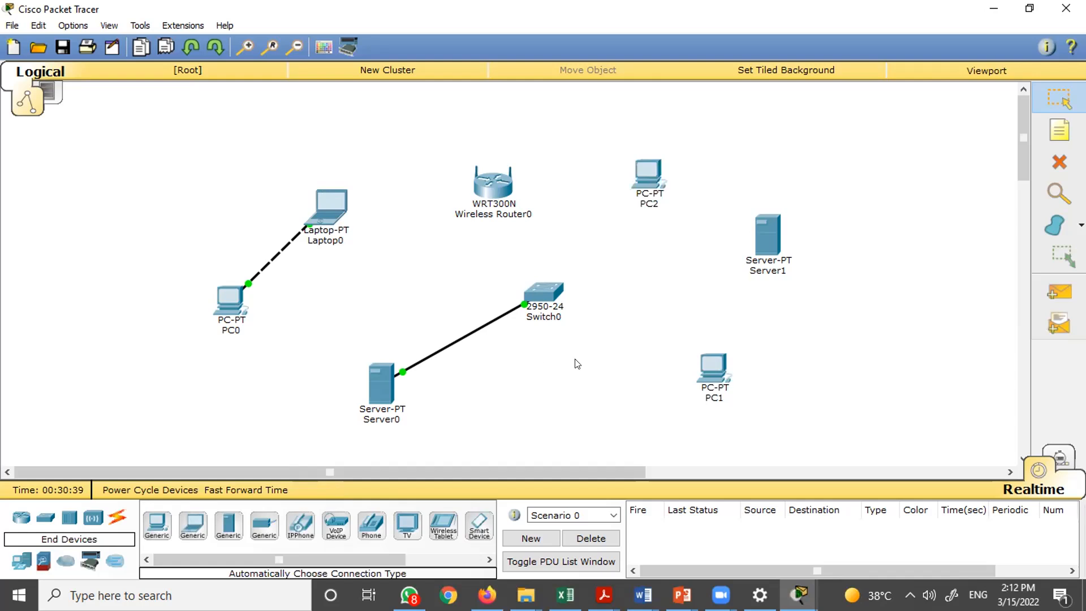
- Connect Switch0 to the new PC below it using the automatic connection type
{"action": "left_click", "coordinate": [118, 519]}
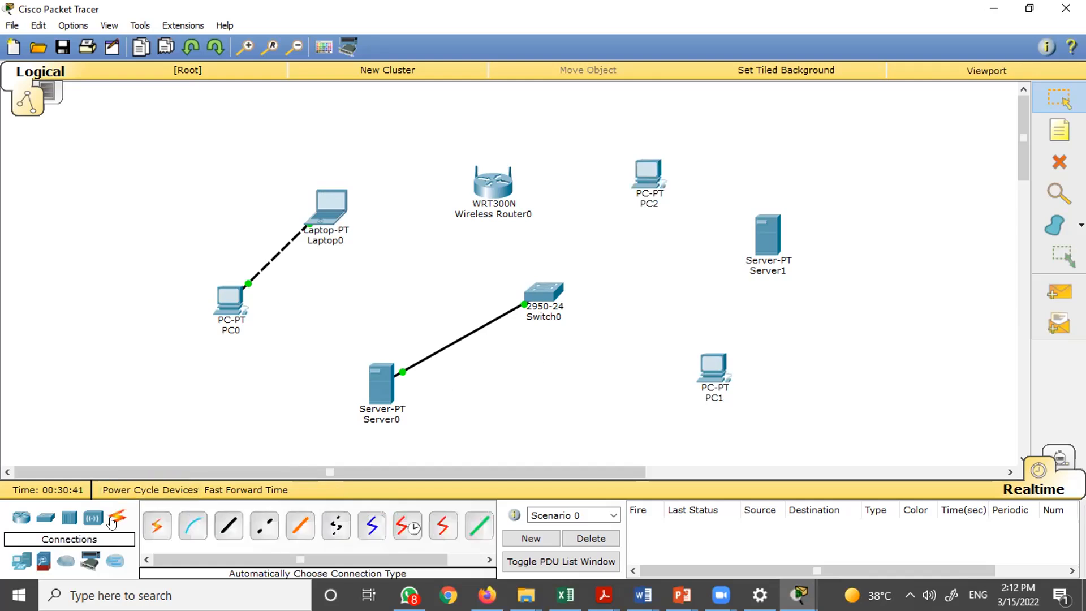
{"action": "left_click", "coordinate": [157, 525]}
{"action": "left_click", "coordinate": [538, 310]}
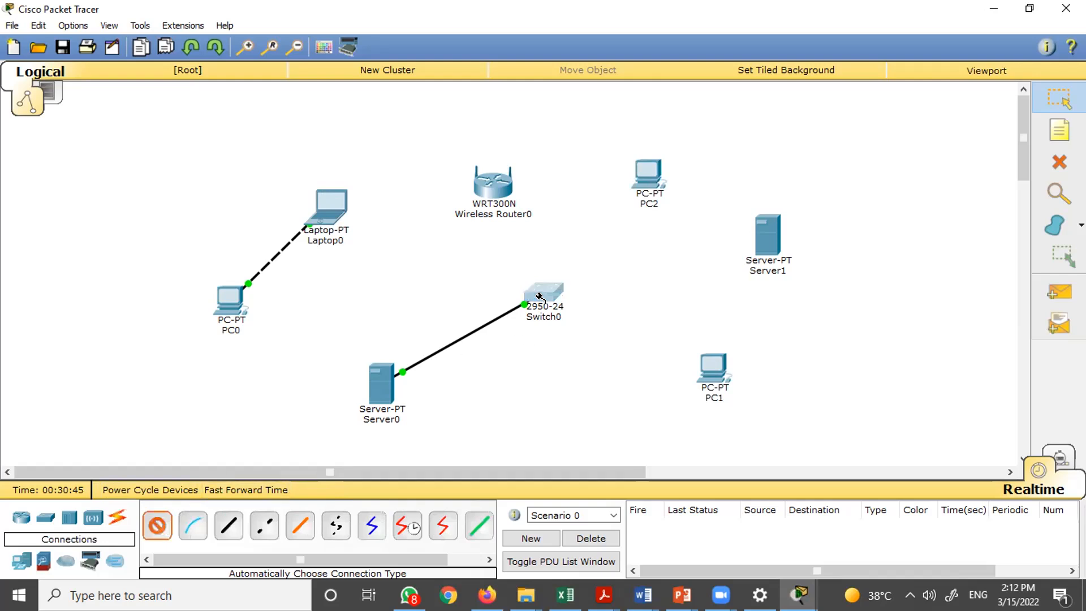
{"action": "left_click", "coordinate": [716, 368]}
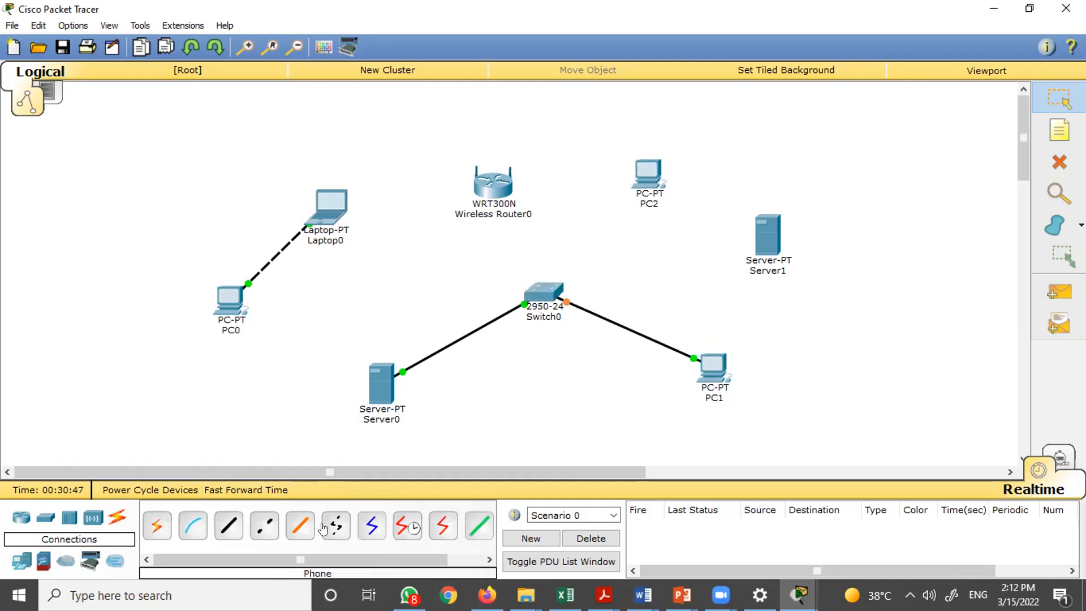
- Connect Switch0 to the second server using the automatic connection type
{"action": "left_click", "coordinate": [156, 525]}
{"action": "left_click", "coordinate": [541, 293]}
{"action": "left_click", "coordinate": [774, 227]}
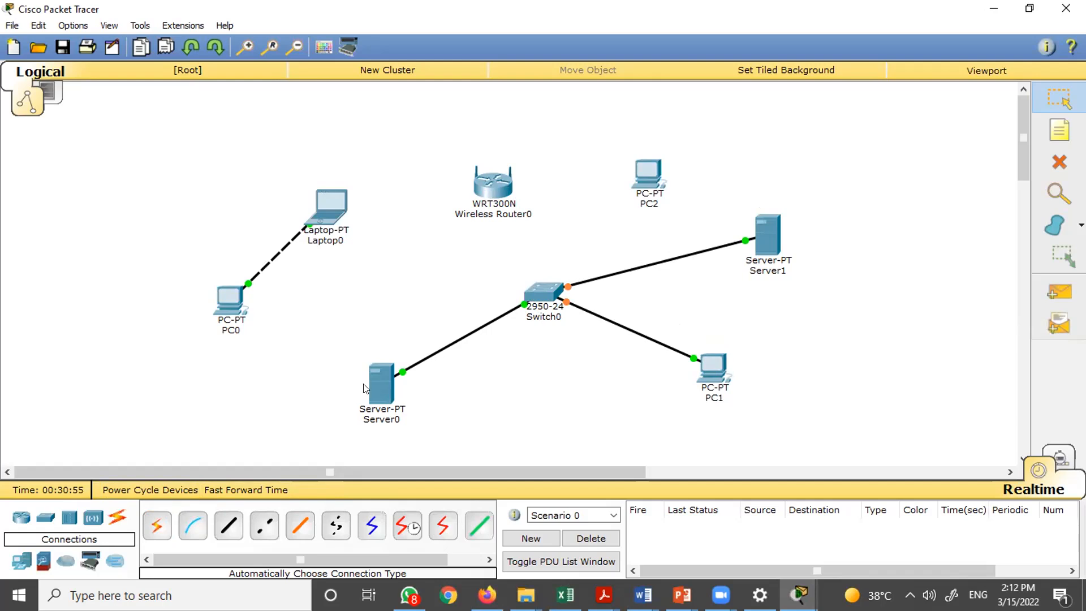
- Connect Switch0 to the WRT300N wireless router using the automatic connection type
{"action": "left_click", "coordinate": [157, 526]}
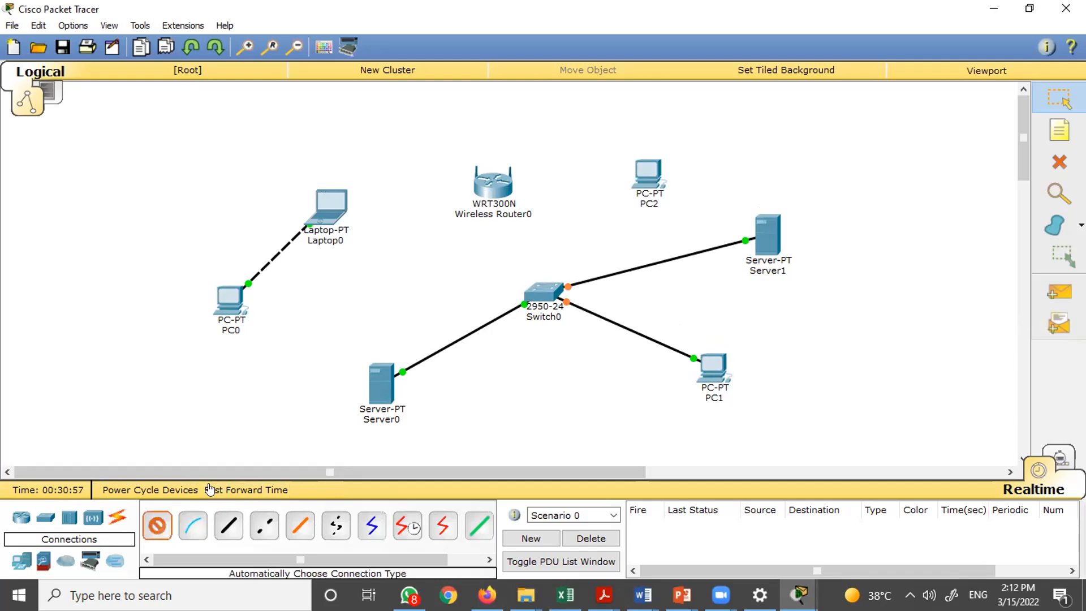
{"action": "left_click", "coordinate": [545, 292]}
{"action": "left_click", "coordinate": [502, 183]}
{"action": "left_click", "coordinate": [157, 526]}
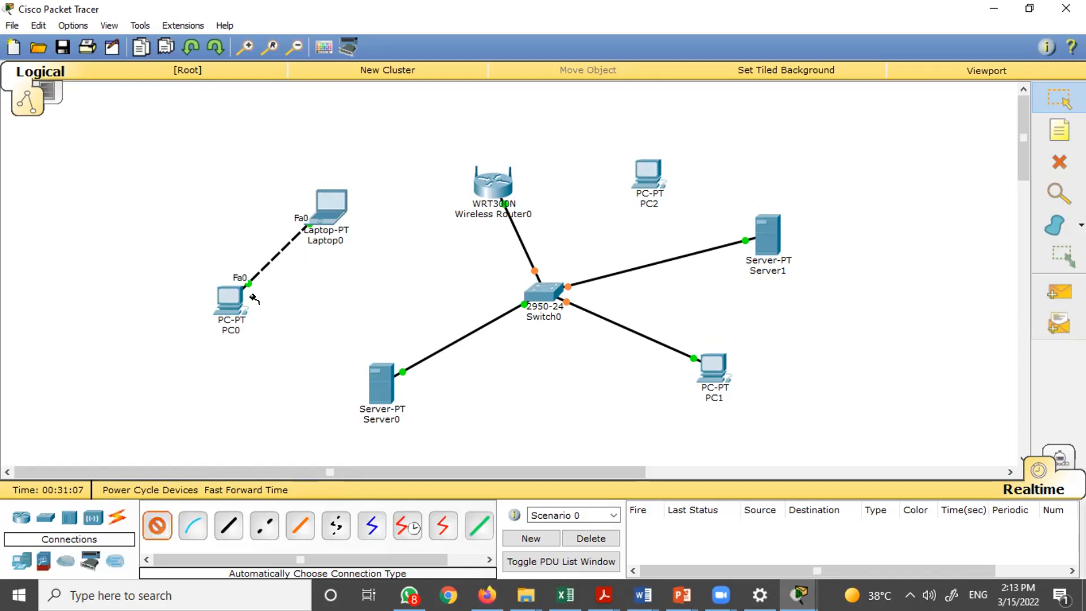
{"action": "key", "text": "Escape"}
- Switch to the browser and examine the T-568B straight-through and RJ-45 crossover wiring diagrams
{"action": "key", "text": "alt+Tab"}
{"action": "scroll", "coordinate": [515, 335], "scroll_direction": "down", "scroll_amount": 2}
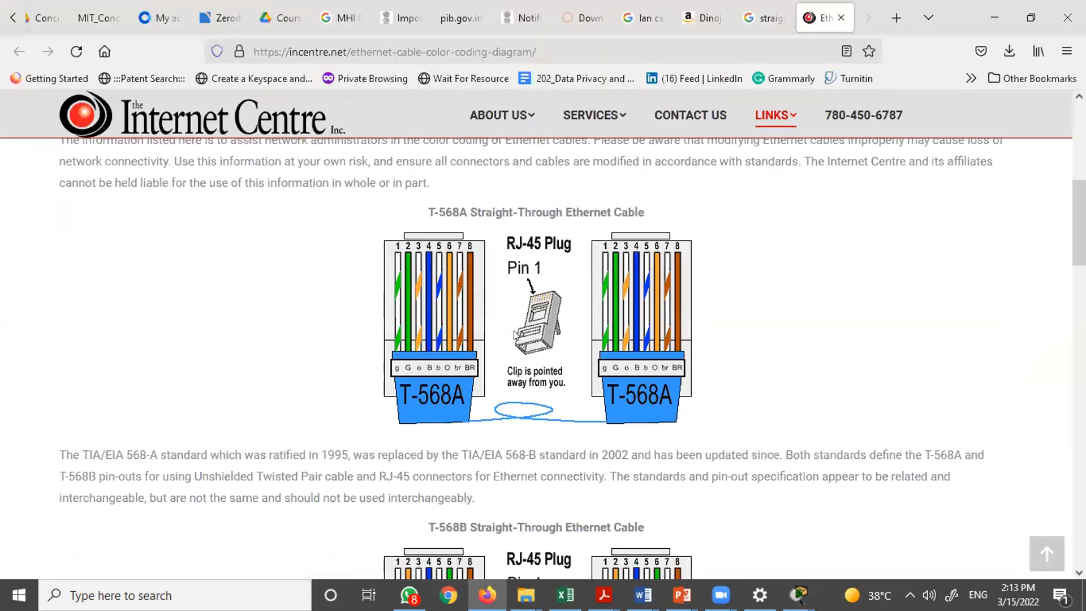
{"action": "scroll", "coordinate": [514, 335], "scroll_direction": "up", "scroll_amount": 6}
{"action": "scroll", "coordinate": [514, 335], "scroll_direction": "down", "scroll_amount": 7}
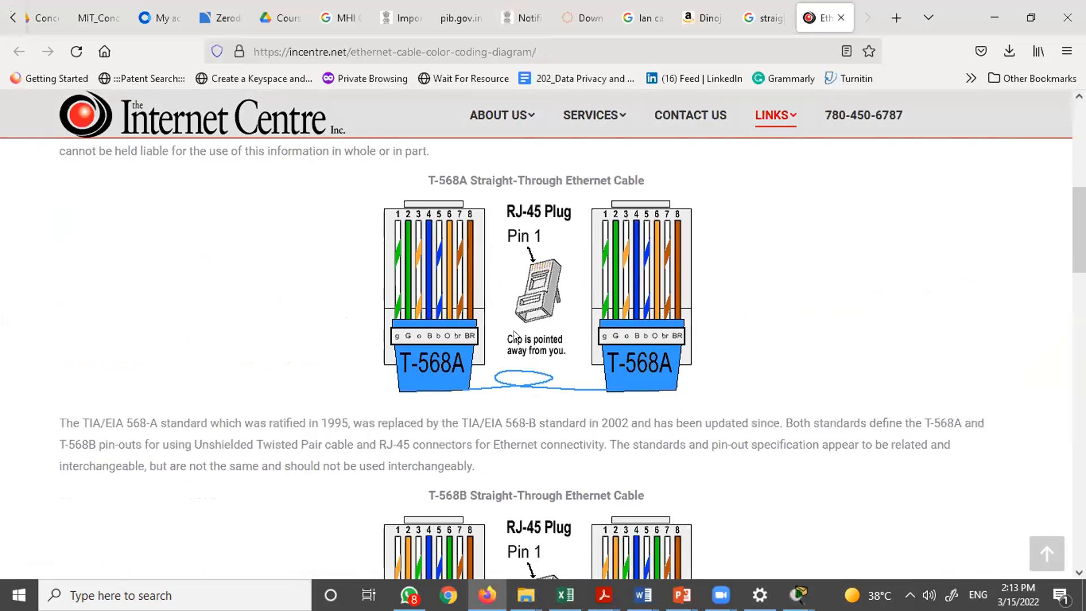
{"action": "scroll", "coordinate": [515, 335], "scroll_direction": "down", "scroll_amount": 5}
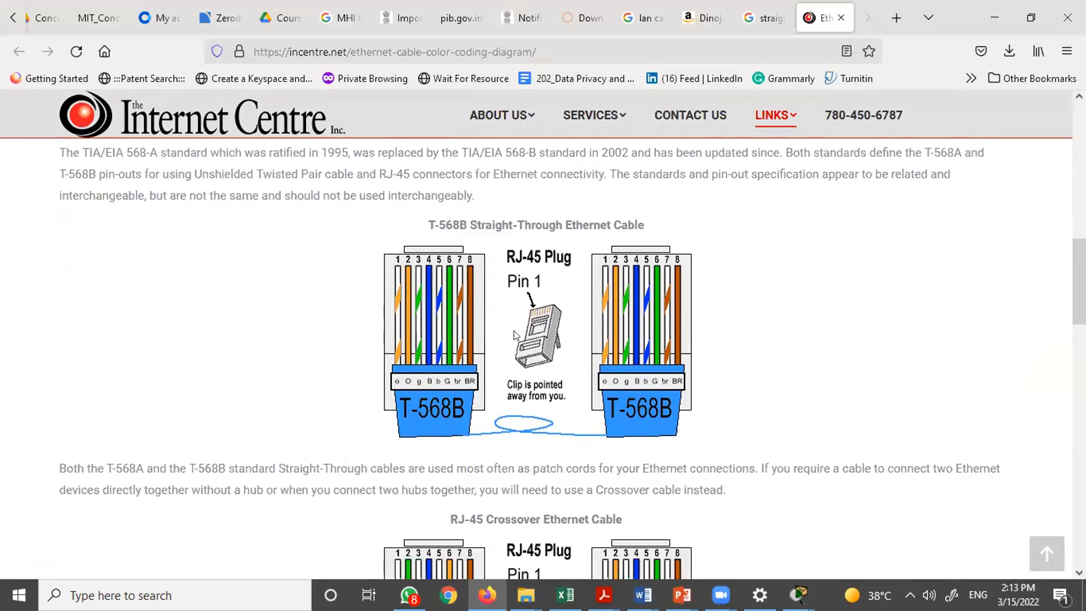
{"action": "scroll", "coordinate": [515, 335], "scroll_direction": "down", "scroll_amount": 3}
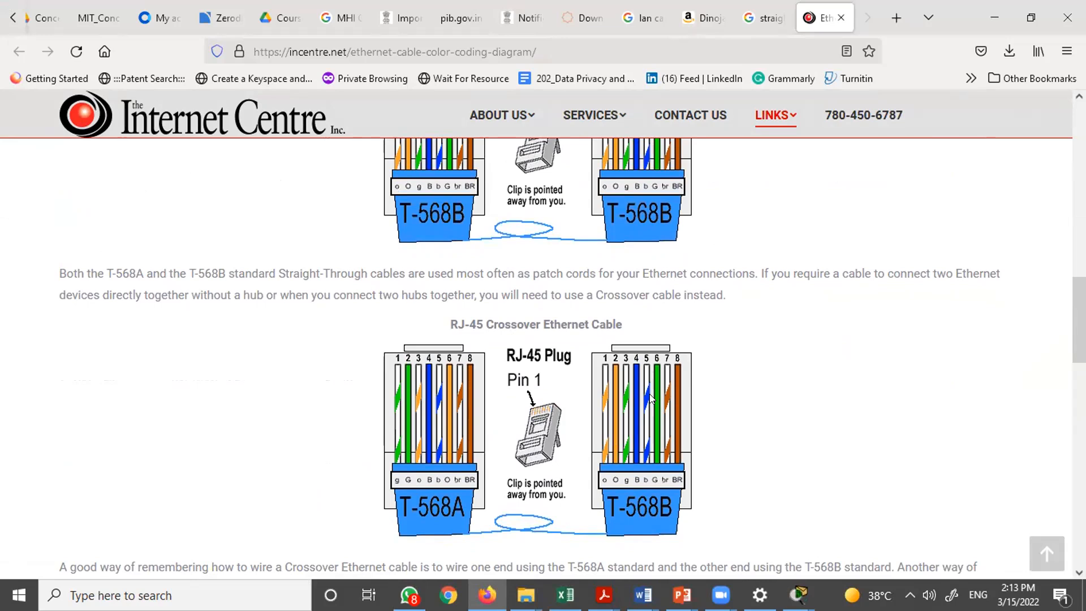
- Review the RJ-45 crossover cable diagram and return to Packet Tracer
{"action": "scroll", "coordinate": [650, 393], "scroll_direction": "up", "scroll_amount": 3}
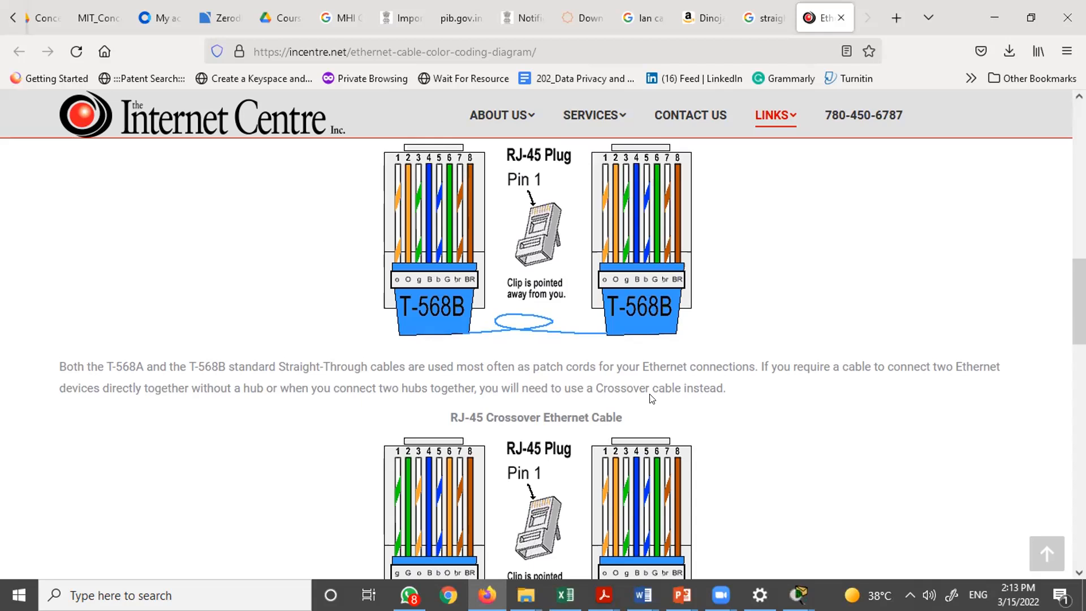
{"action": "scroll", "coordinate": [646, 391], "scroll_direction": "down", "scroll_amount": 2}
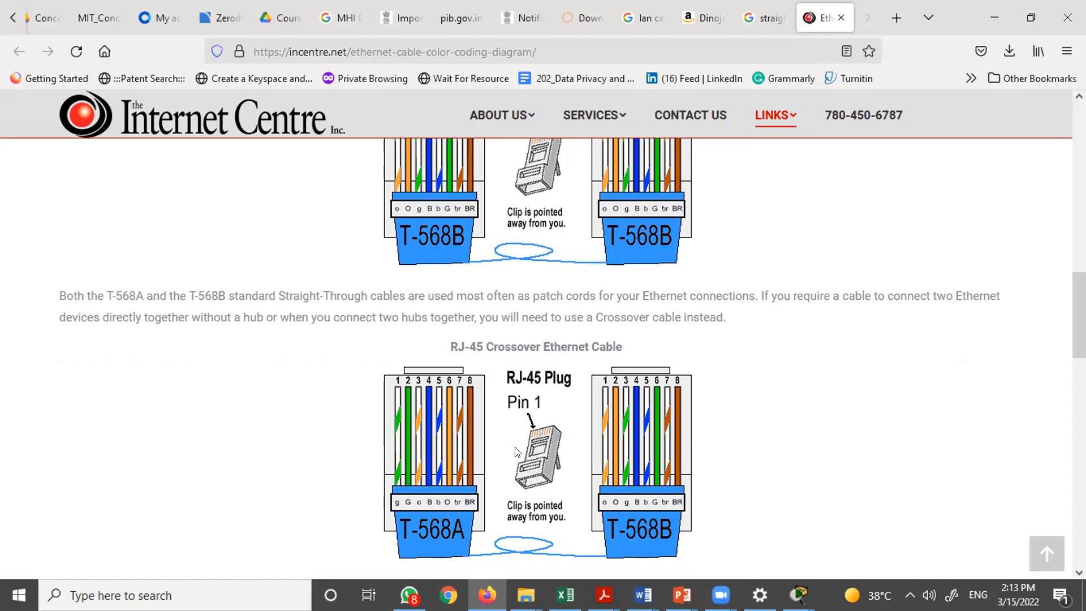
{"action": "key", "text": "alt+Tab"}
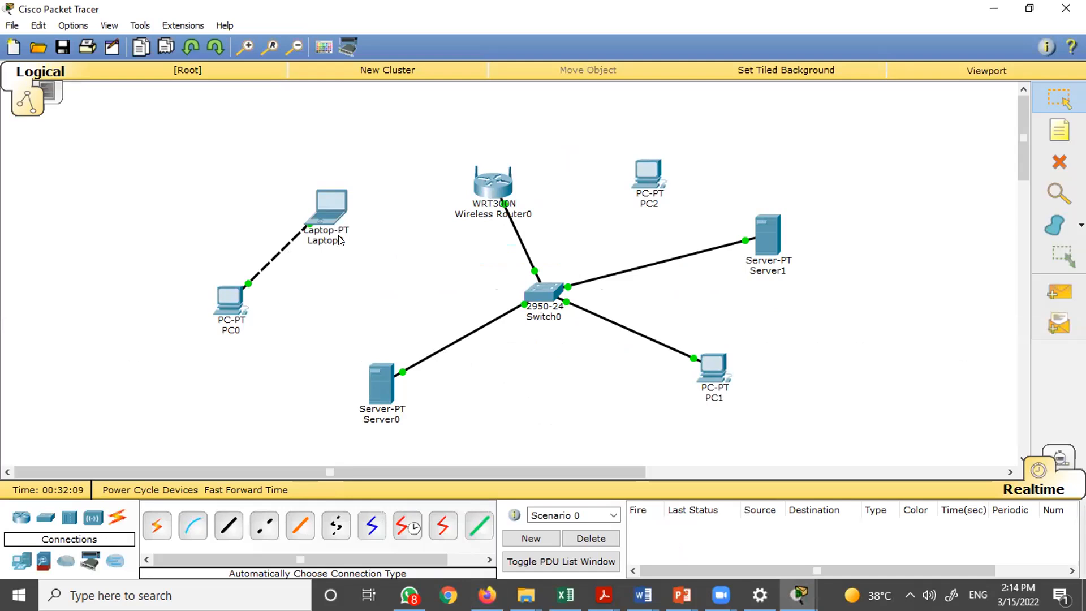
- Inspect Switch0's port link status and MAC address summary
{"action": "mouse_move", "coordinate": [339, 237]}
{"action": "mouse_move", "coordinate": [273, 261]}
{"action": "mouse_move", "coordinate": [539, 292]}
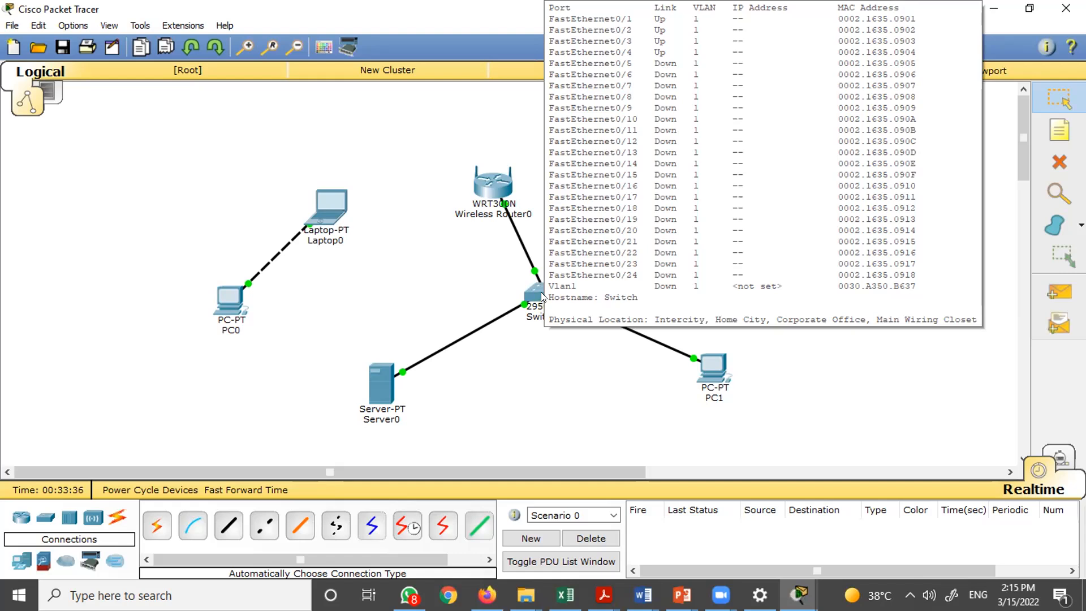
{"action": "mouse_move", "coordinate": [543, 296]}
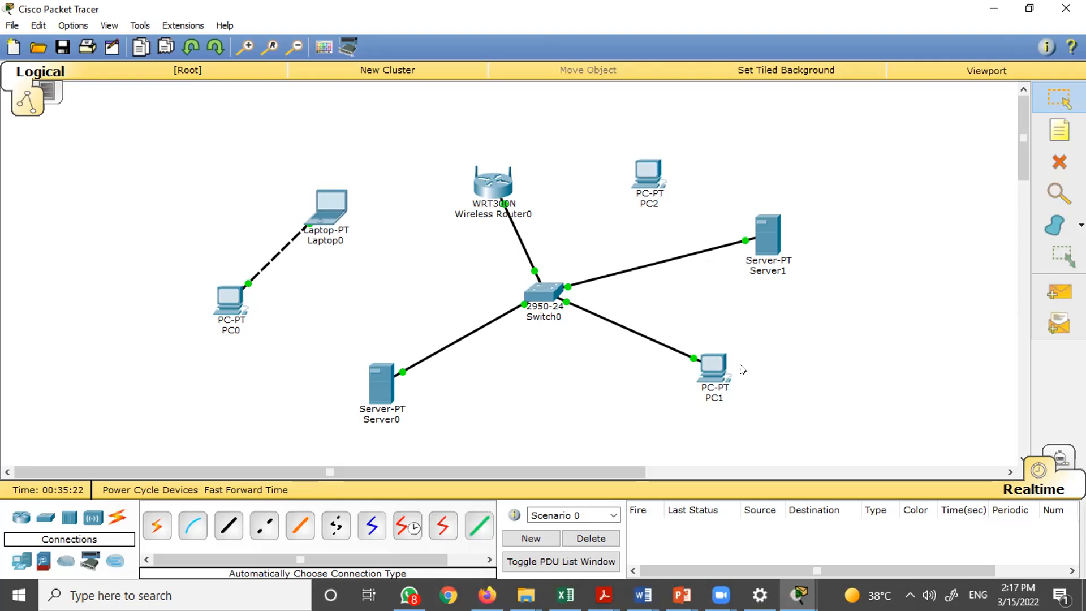
{"action": "mouse_move", "coordinate": [717, 369]}
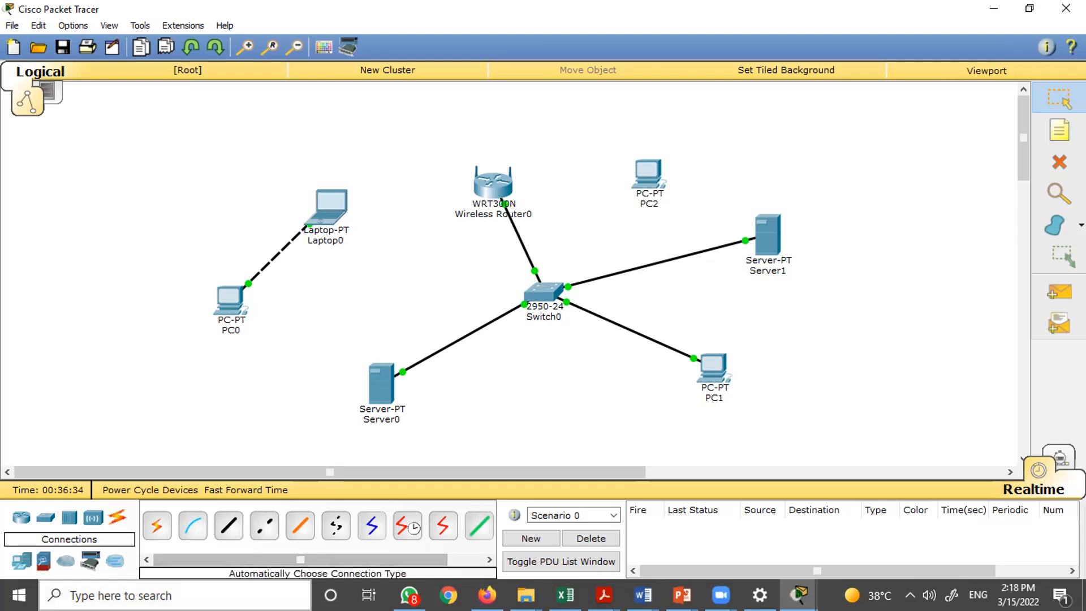
- Open Command Prompt from the Windows search and maximize its window
{"action": "left_click", "coordinate": [170, 595]}
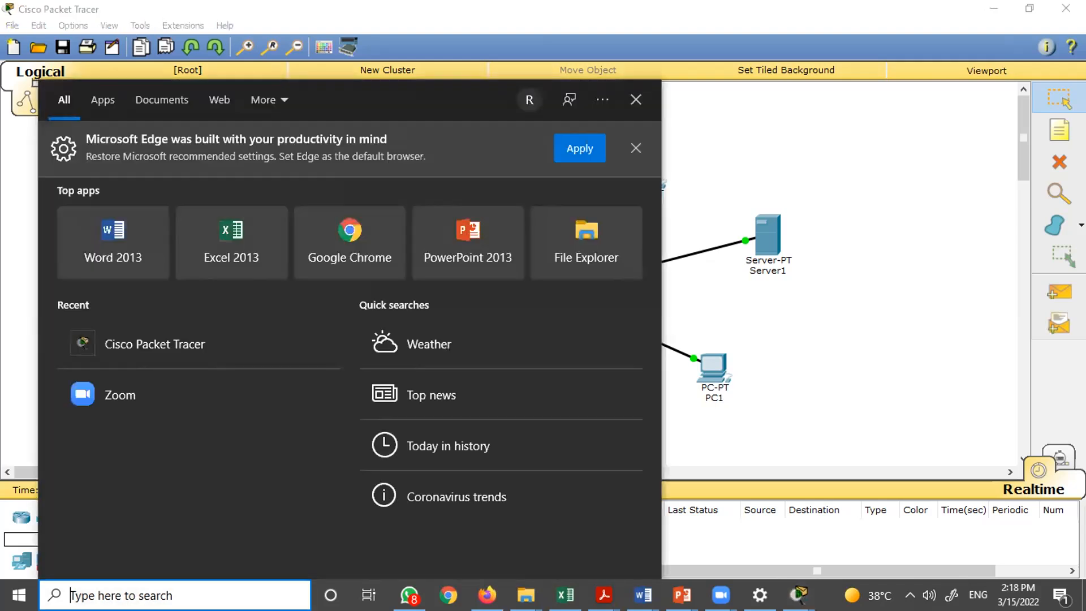
{"action": "type", "text": "cmd"}
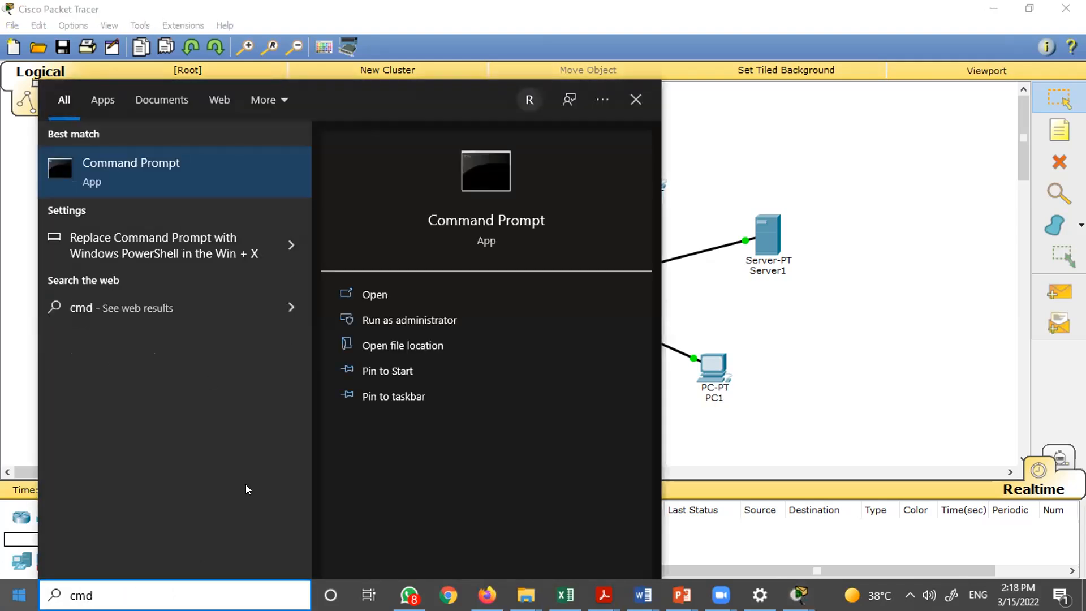
{"action": "left_click", "coordinate": [134, 180]}
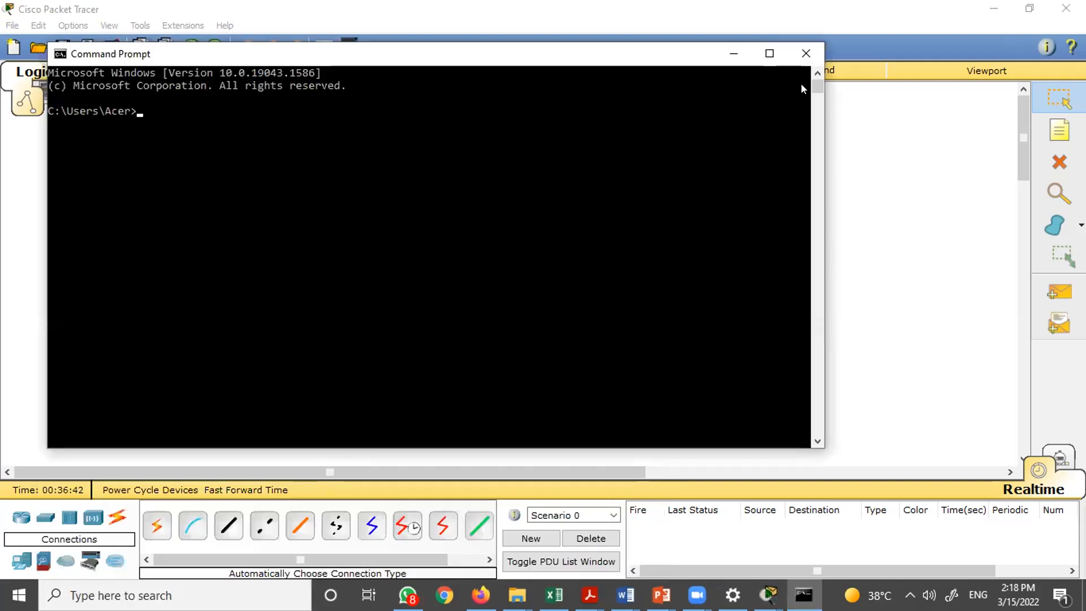
{"action": "left_click", "coordinate": [769, 53]}
{"action": "left_click", "coordinate": [337, 192]}
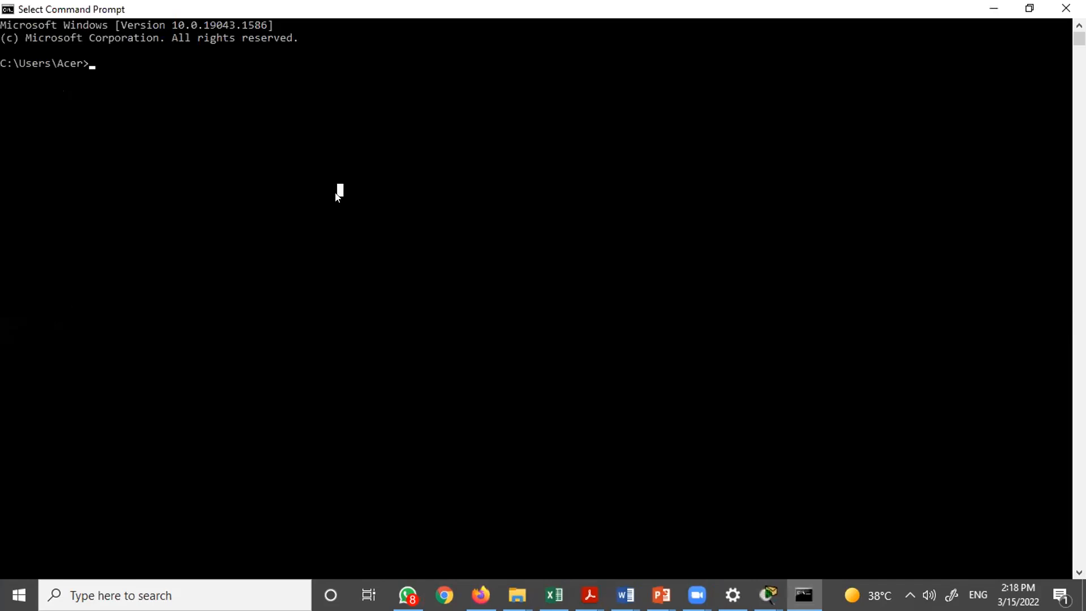
- Run ipconfig and review the listed network adapter addresses
{"action": "left_click", "coordinate": [93, 64]}
{"action": "scroll", "coordinate": [93, 63], "scroll_direction": "up", "scroll_amount": 2}
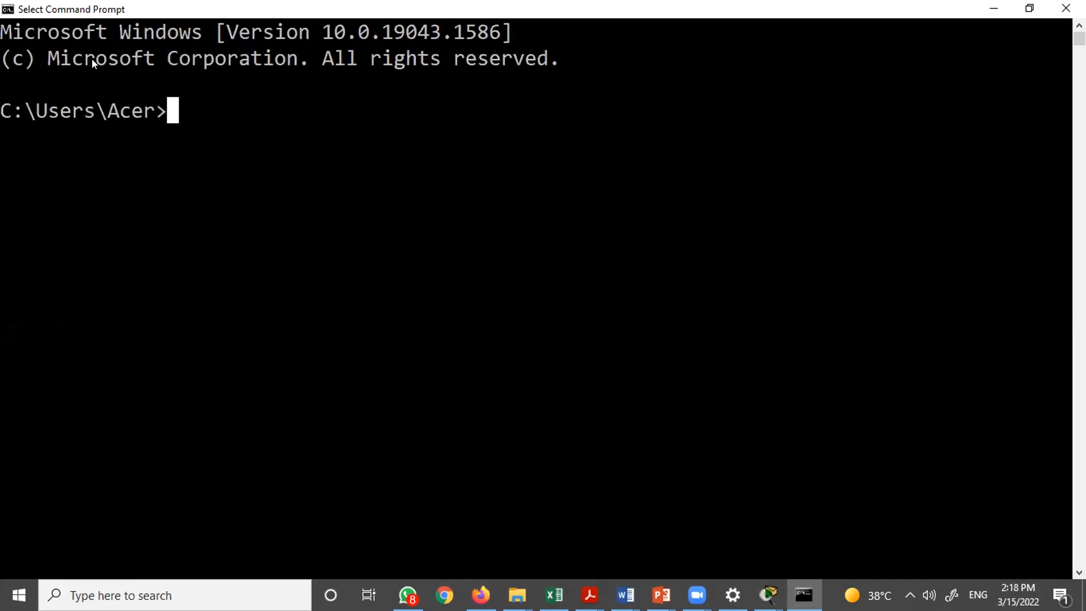
{"action": "scroll", "coordinate": [92, 59], "scroll_direction": "up", "scroll_amount": 1}
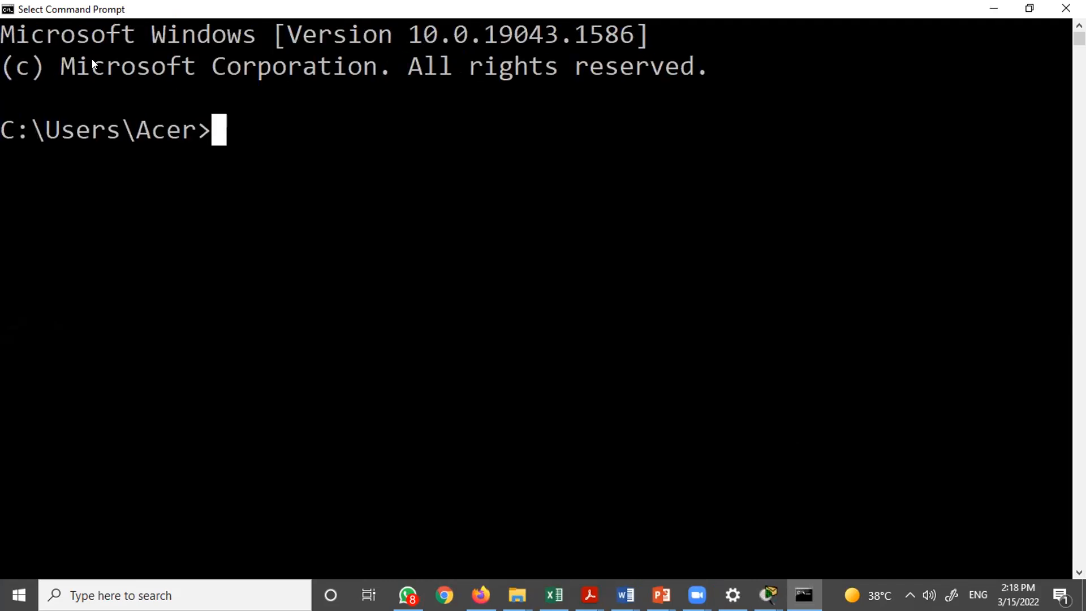
{"action": "type", "text": "ipconfig"}
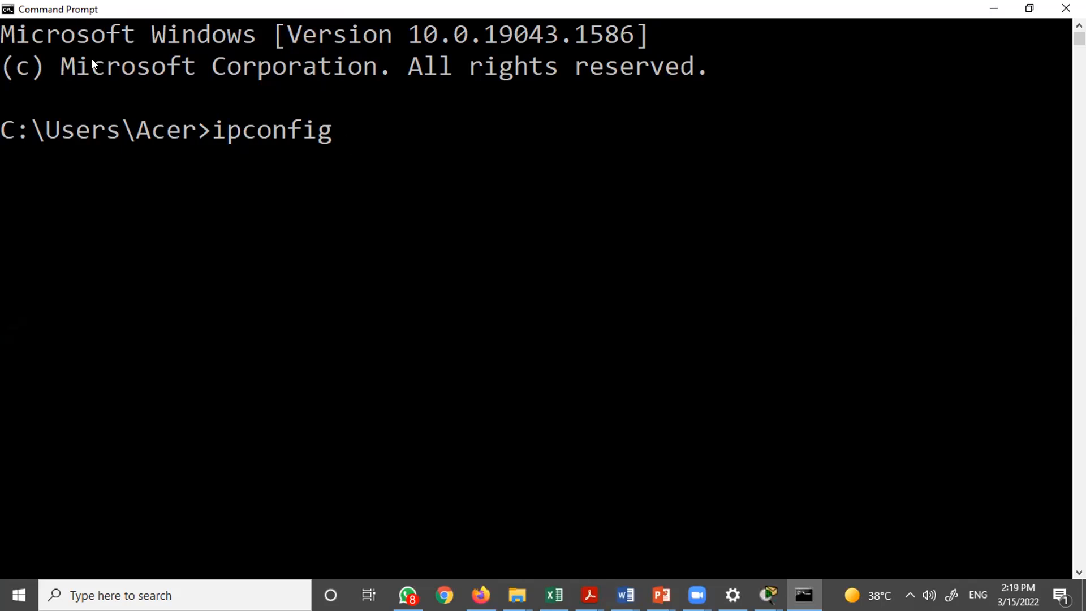
{"action": "key", "text": "Return"}
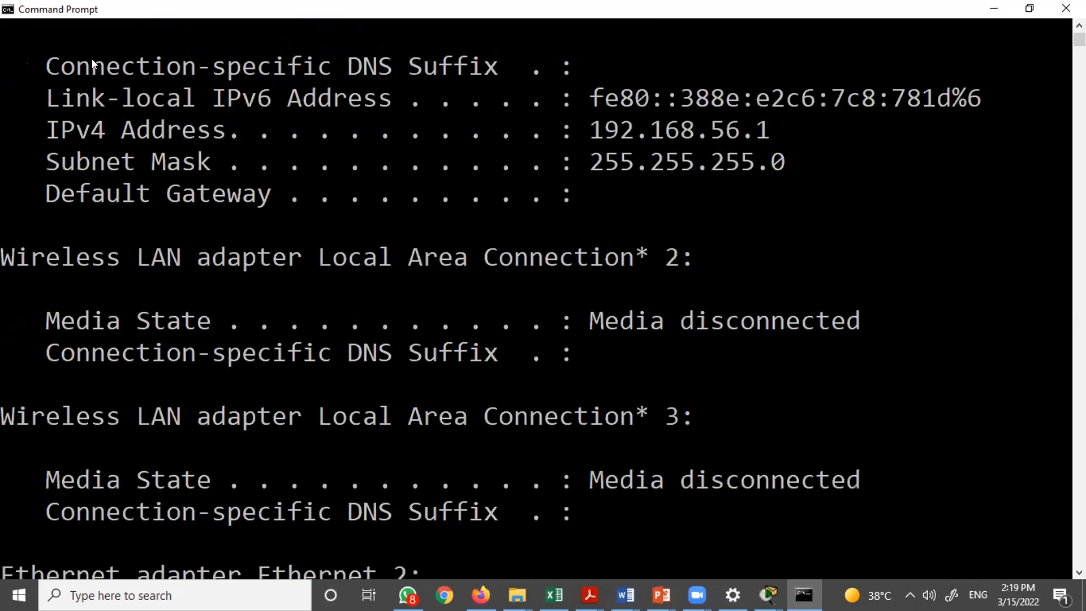
{"action": "scroll", "coordinate": [93, 64], "scroll_direction": "up", "scroll_amount": 5}
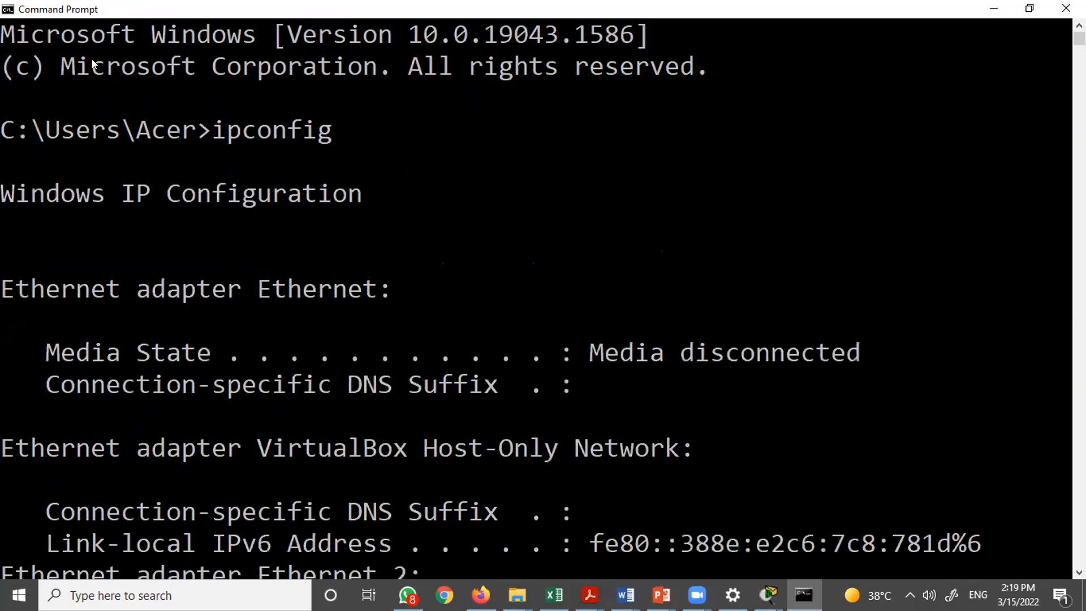
{"action": "scroll", "coordinate": [93, 64], "scroll_direction": "down", "scroll_amount": 3}
{"action": "scroll", "coordinate": [93, 64], "scroll_direction": "down", "scroll_amount": 1}
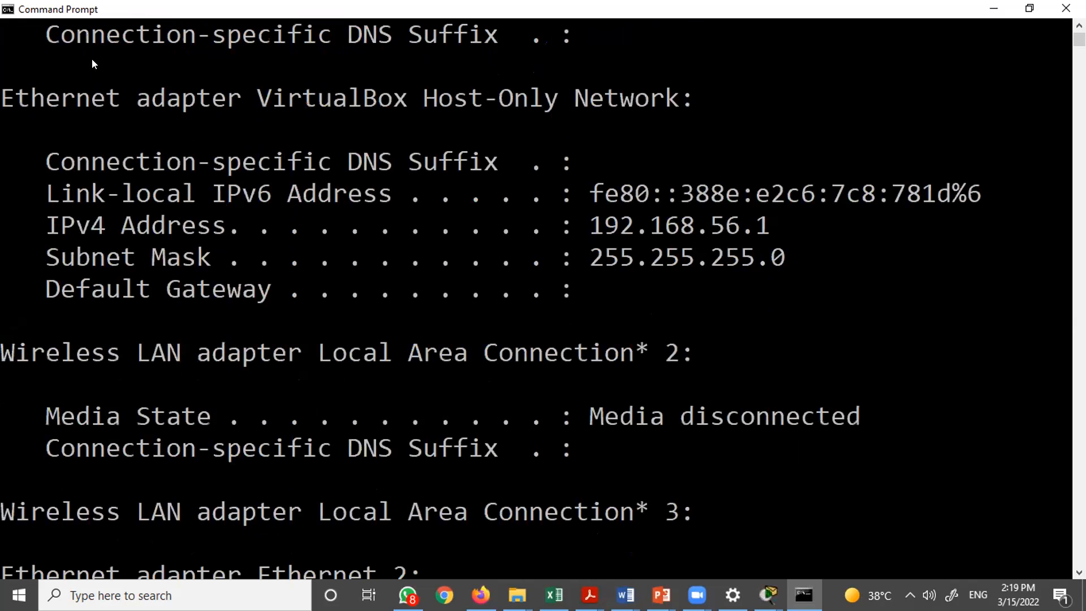
{"action": "scroll", "coordinate": [92, 59], "scroll_direction": "down", "scroll_amount": 1}
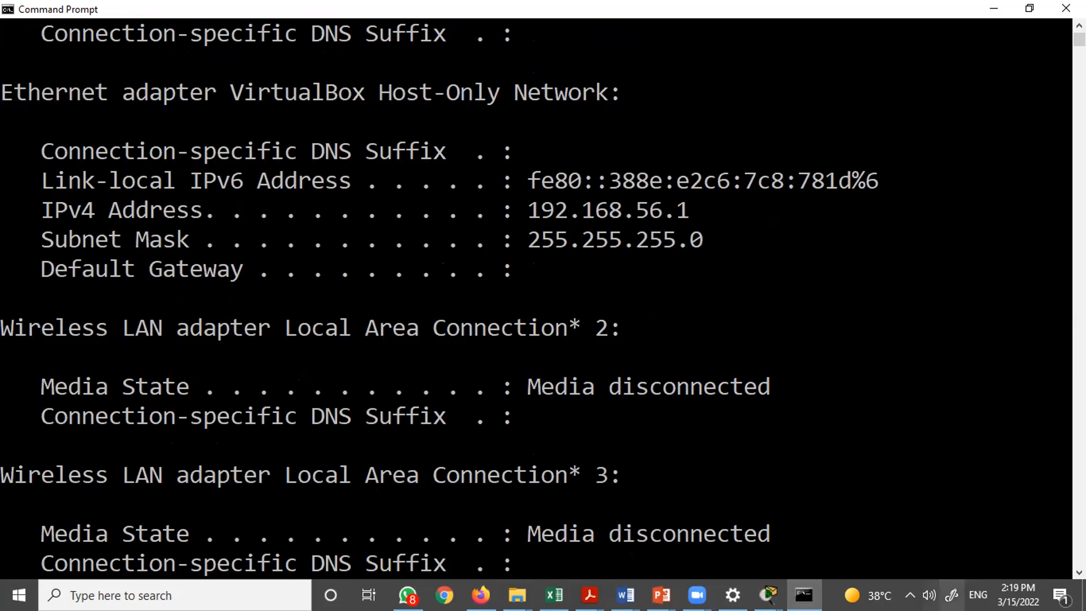
- Try to connect to the Cisco-MITWPU Wi-Fi network, cancelling at the security key prompt
{"action": "left_click", "coordinate": [909, 595]}
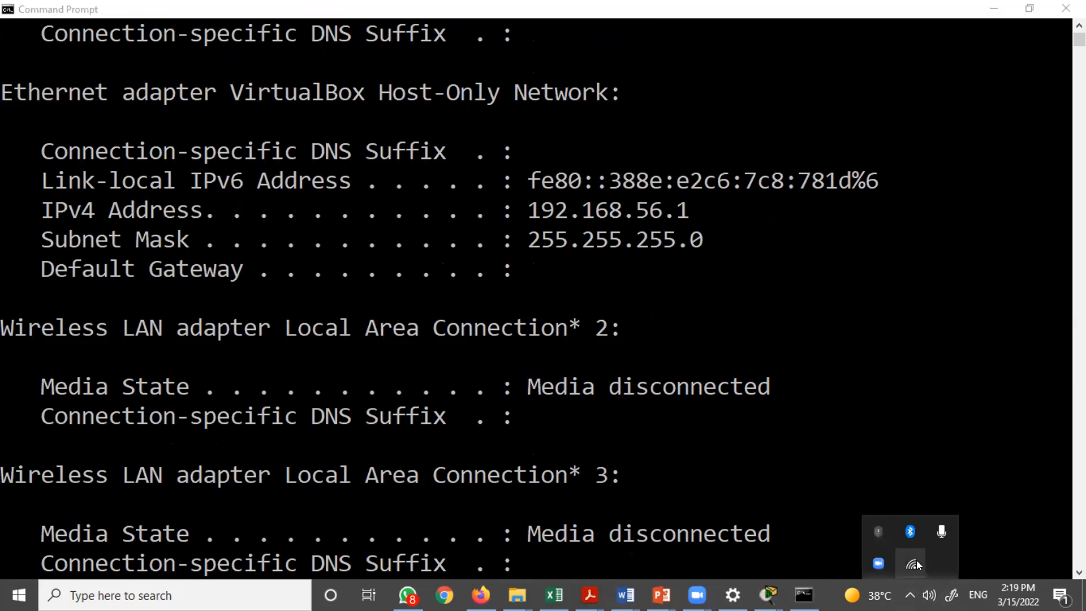
{"action": "mouse_move", "coordinate": [916, 560]}
{"action": "left_click", "coordinate": [913, 563]}
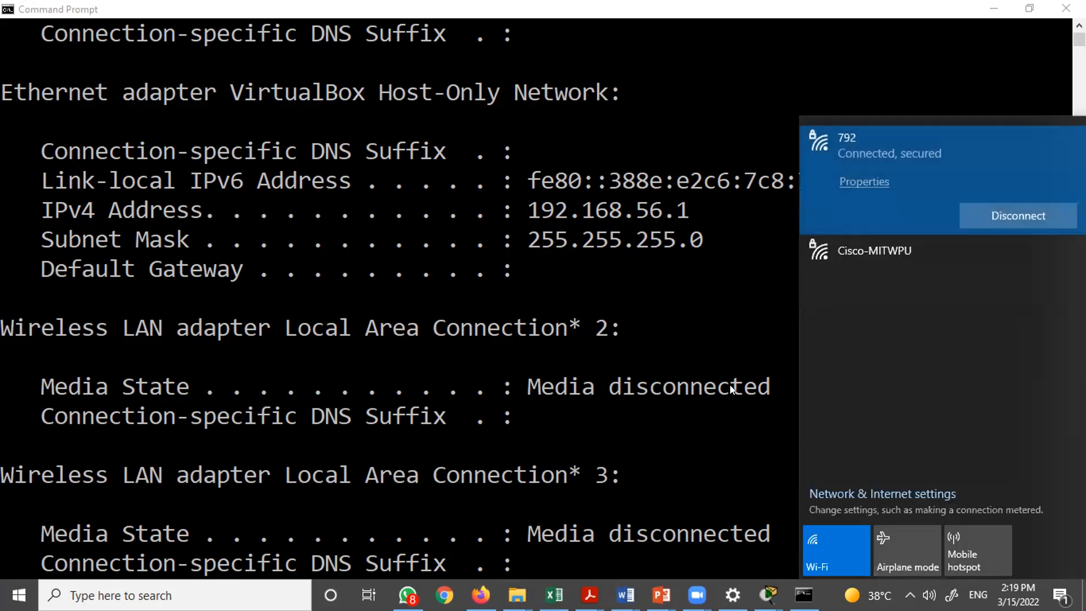
{"action": "left_click", "coordinate": [854, 259]}
{"action": "left_click", "coordinate": [1022, 258]}
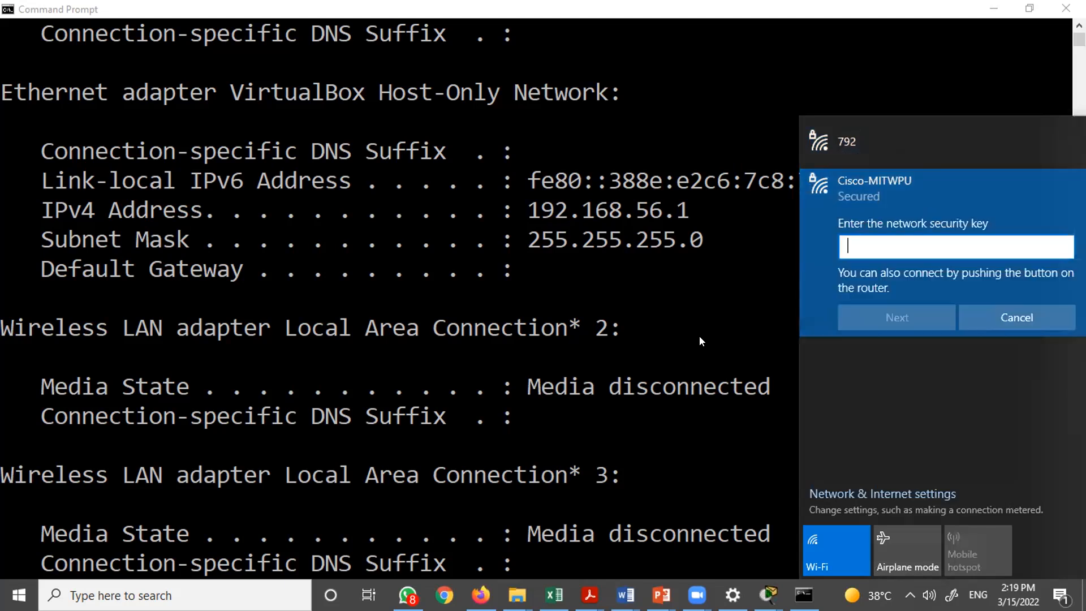
{"action": "left_click", "coordinate": [1009, 315]}
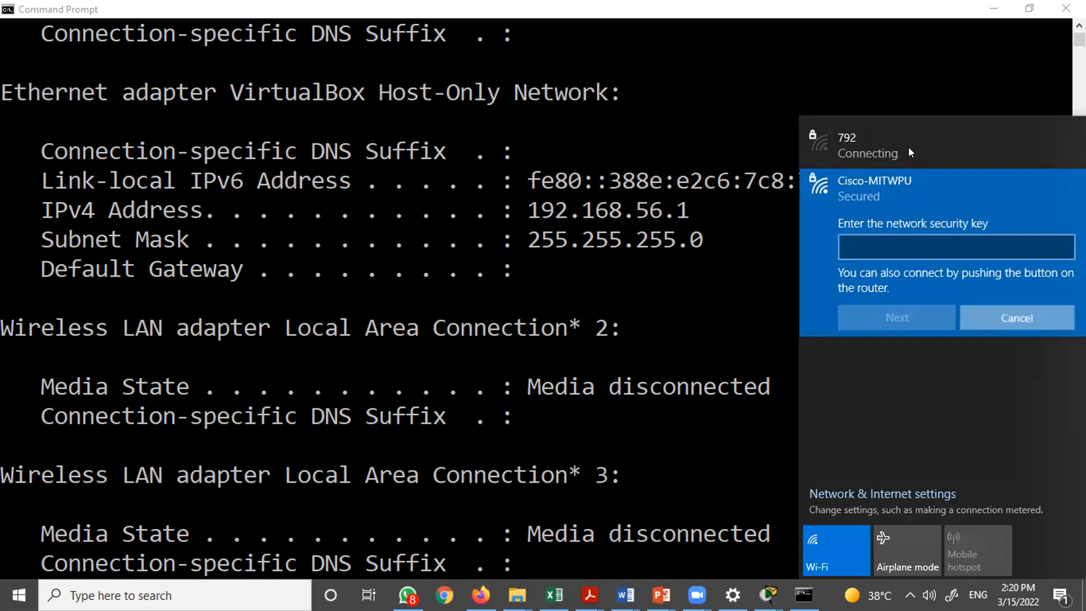
- Reconnect to the 792 Wi-Fi network and return to Packet Tracer
{"action": "left_click", "coordinate": [908, 147]}
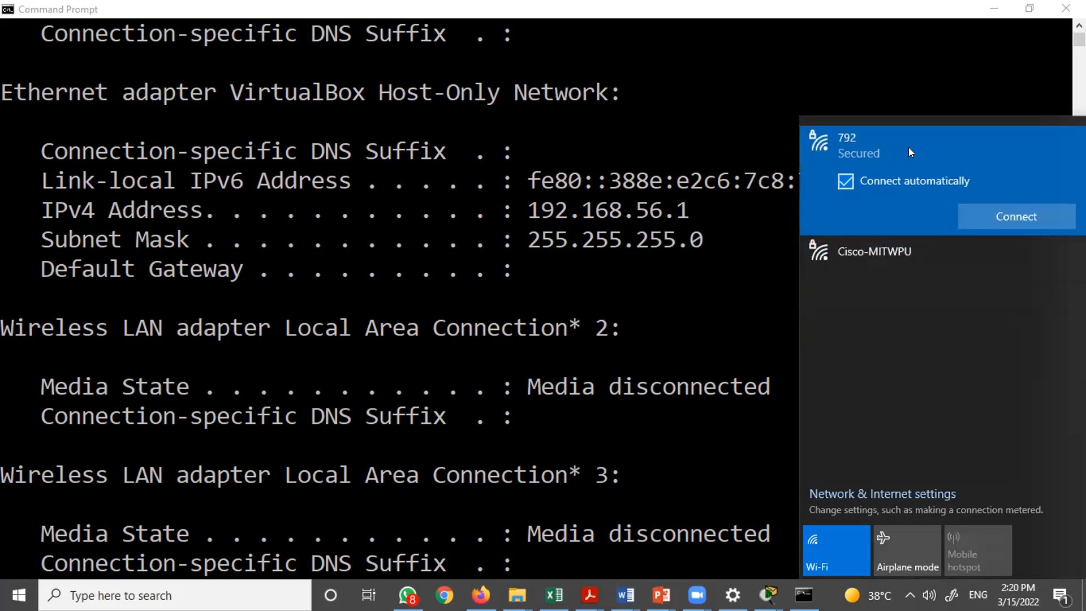
{"action": "left_click", "coordinate": [1051, 212]}
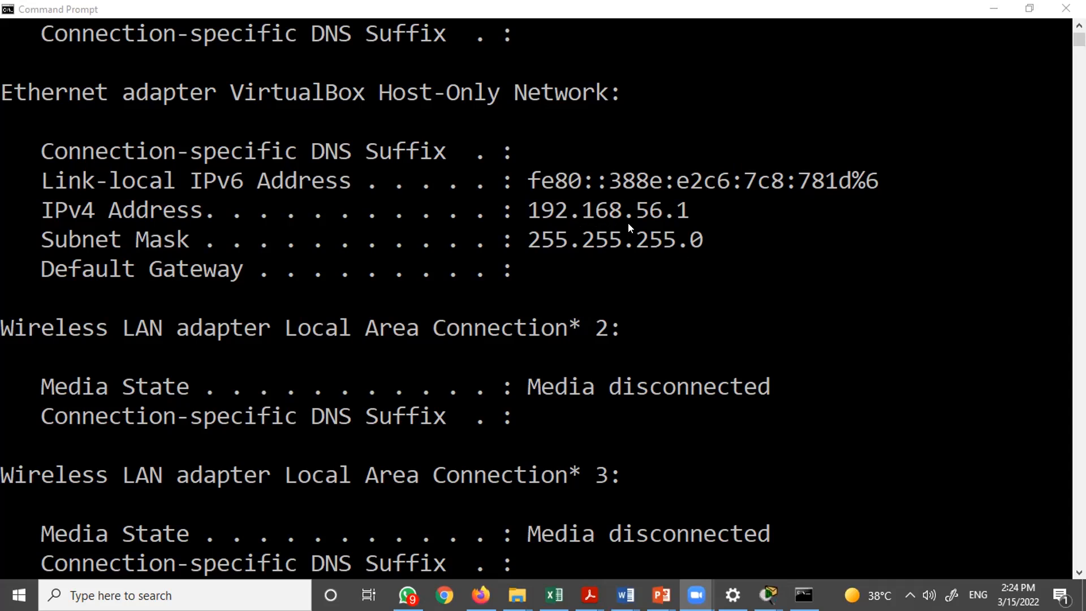
{"action": "key", "text": "alt+Tab"}
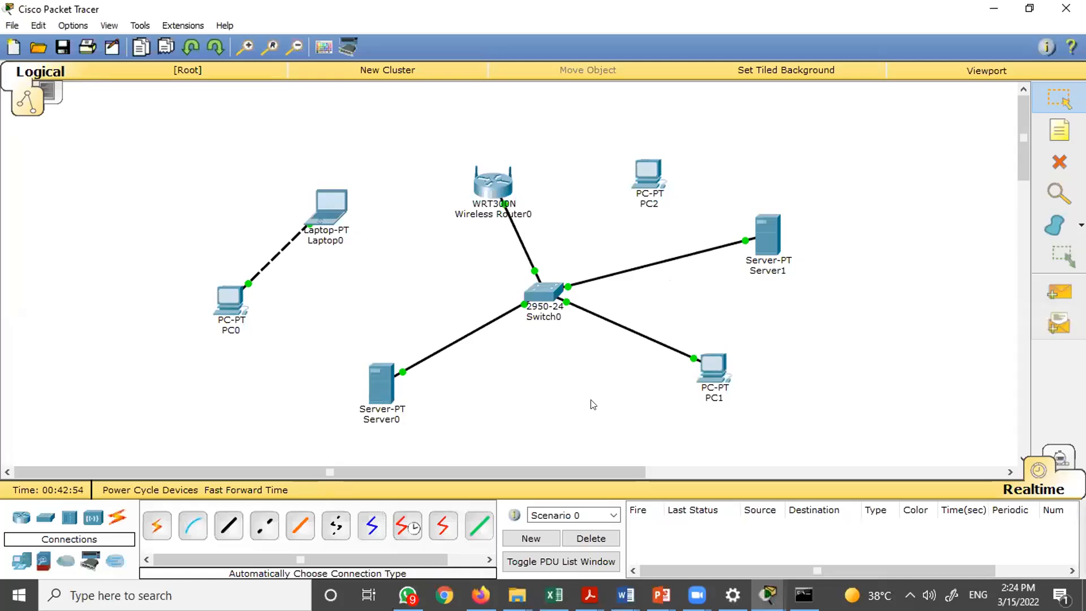
- Open PC1 and browse its Config settings and Desktop IP Configuration page
{"action": "left_click", "coordinate": [715, 365]}
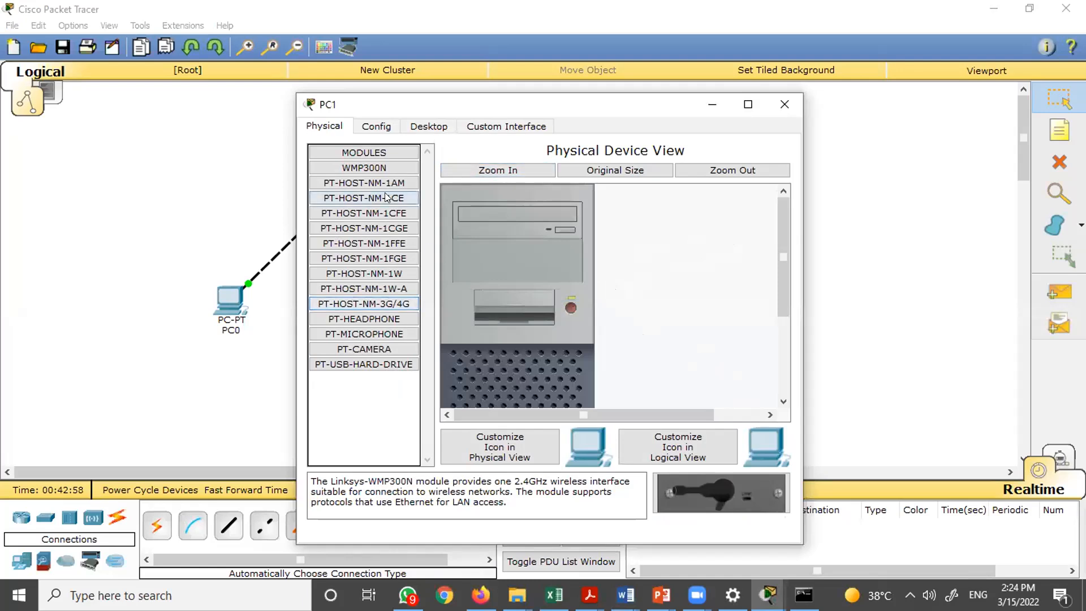
{"action": "left_click", "coordinate": [388, 132]}
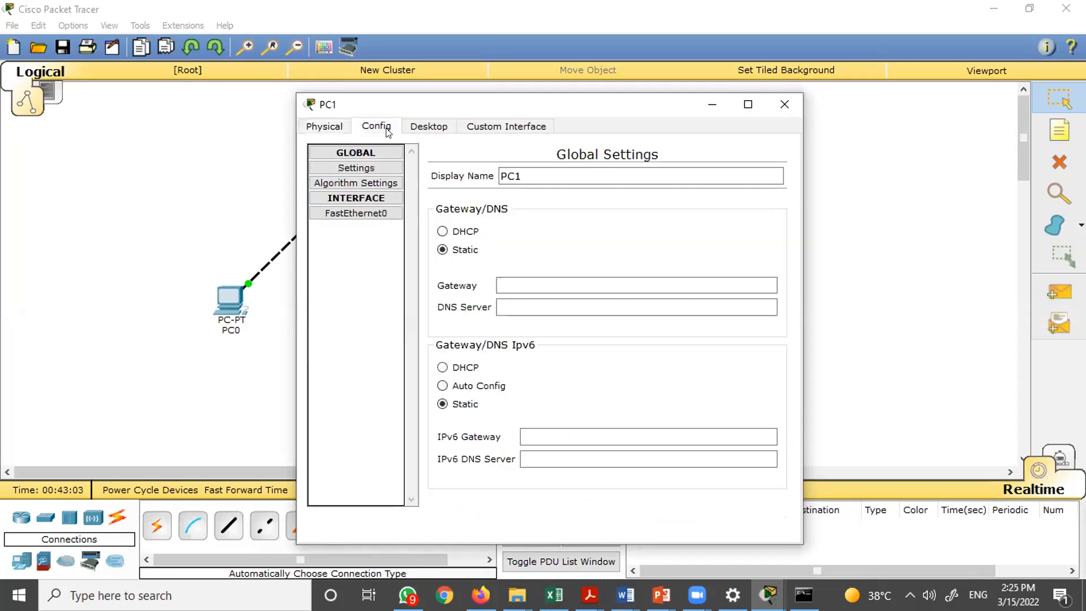
{"action": "left_click", "coordinate": [412, 127]}
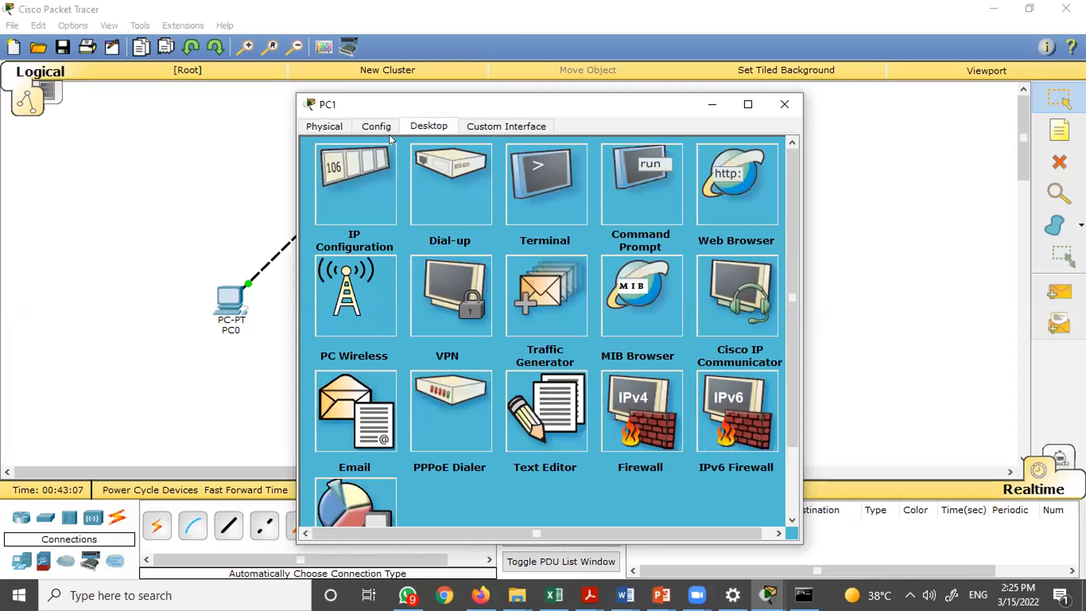
{"action": "left_click", "coordinate": [356, 198]}
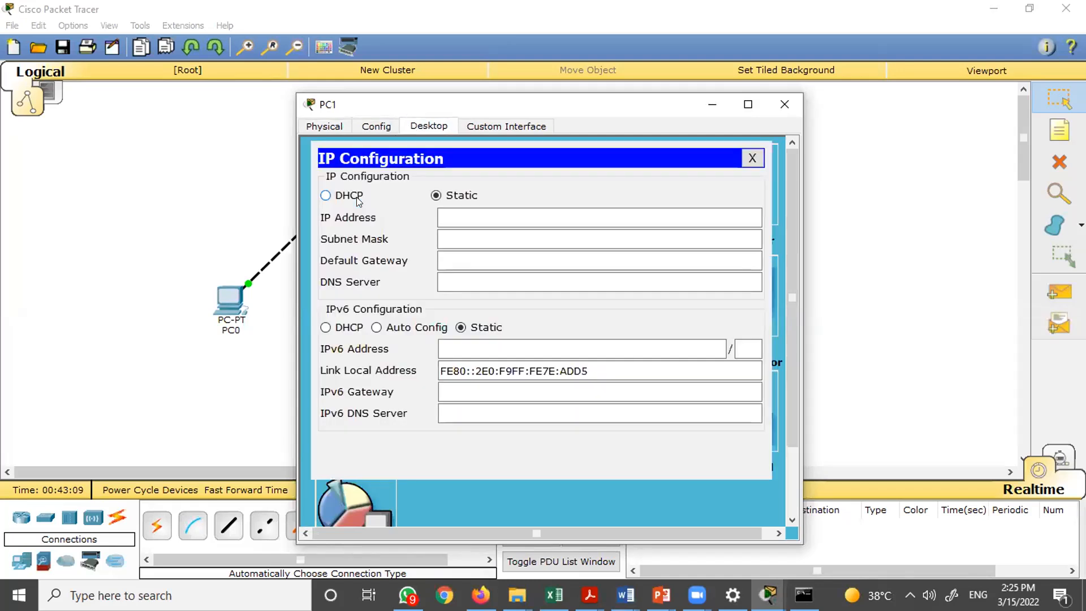
{"action": "left_click", "coordinate": [454, 215]}
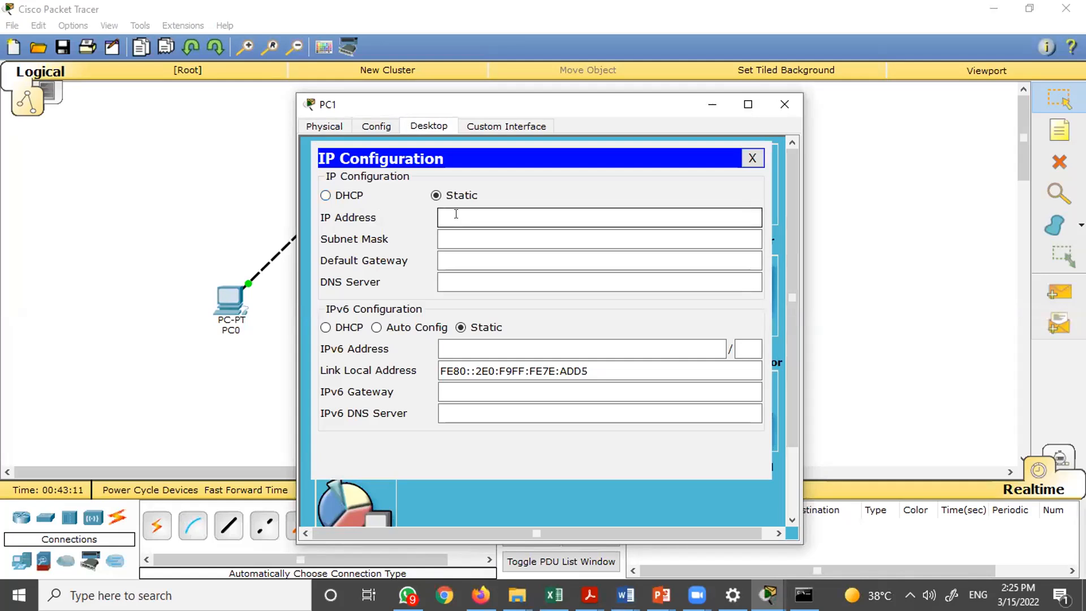
- Set PC1's FastEthernet0 IP address to 192.168.1.1 with subnet mask 255.255.255.0
{"action": "left_click", "coordinate": [379, 128]}
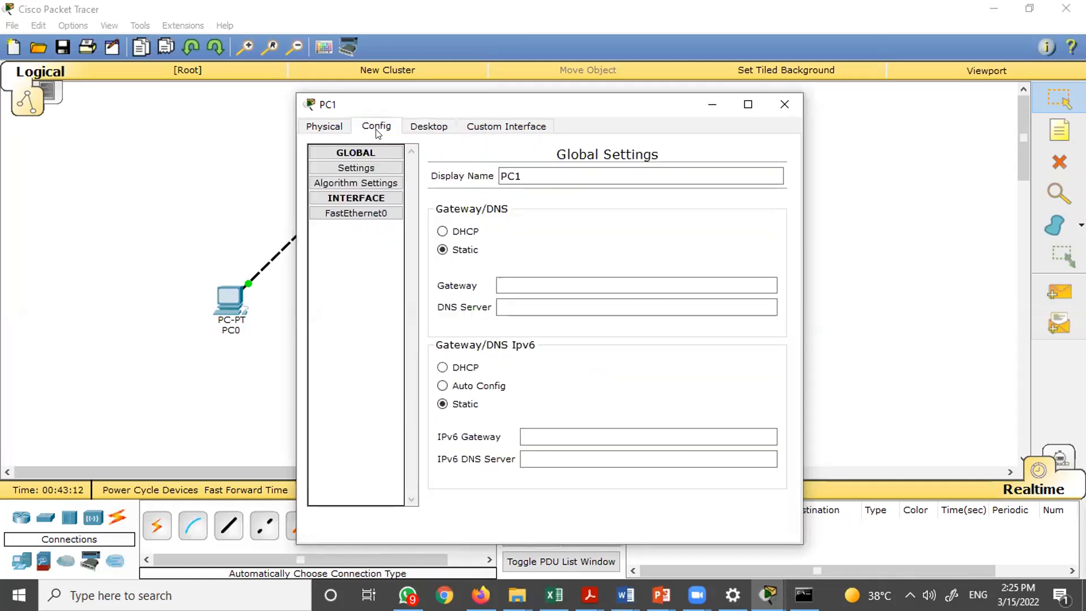
{"action": "left_click", "coordinate": [364, 215]}
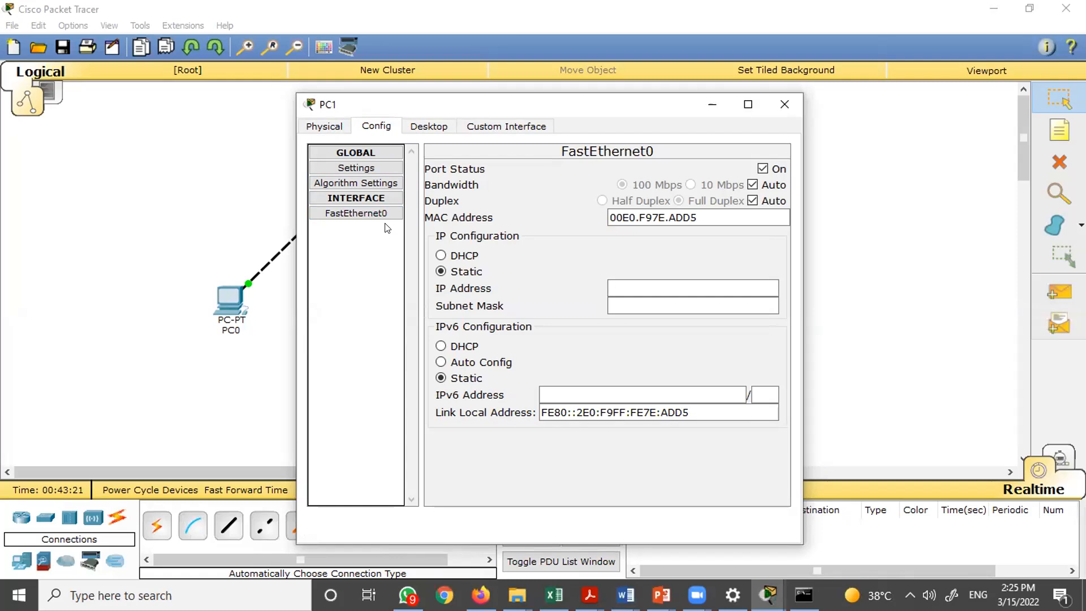
{"action": "left_click", "coordinate": [629, 287]}
{"action": "type", "text": "192."}
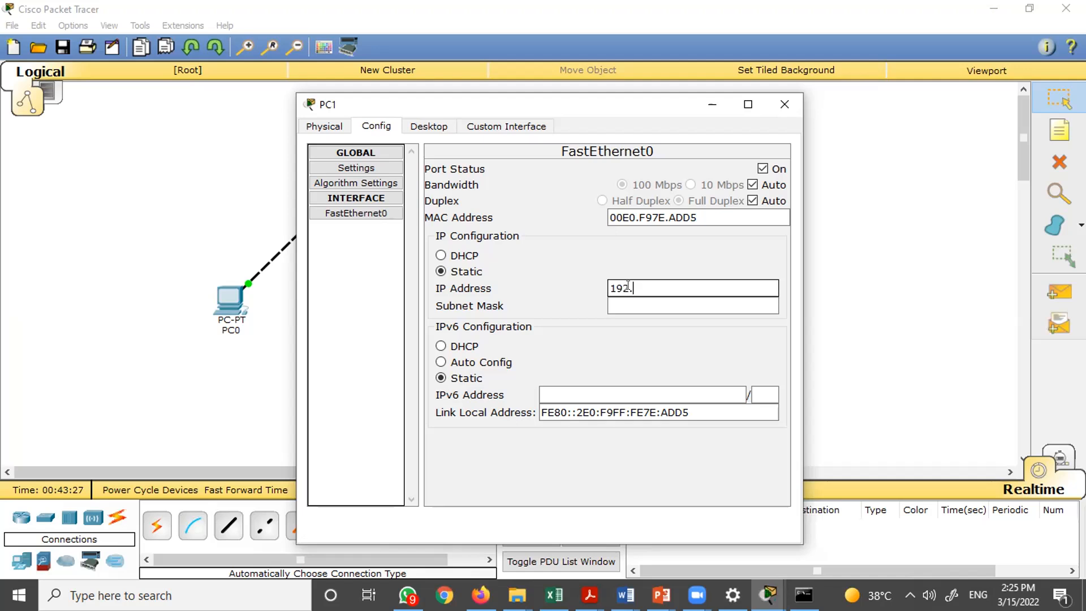
{"action": "type", "text": "168"}
{"action": "type", "text": ".1.1"}
{"action": "left_click", "coordinate": [685, 306]}
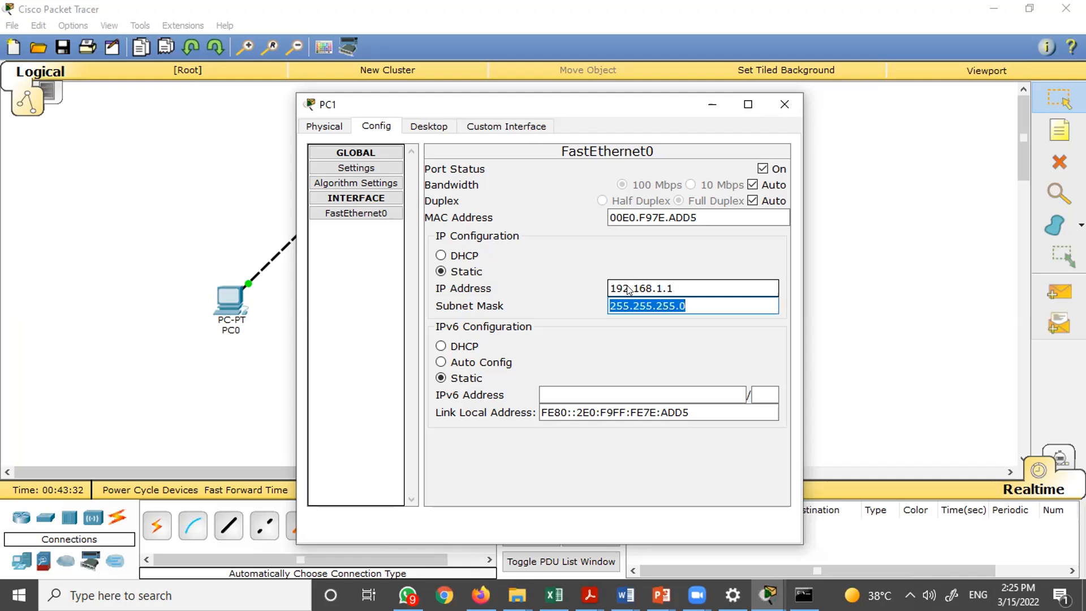
{"action": "left_click", "coordinate": [709, 304]}
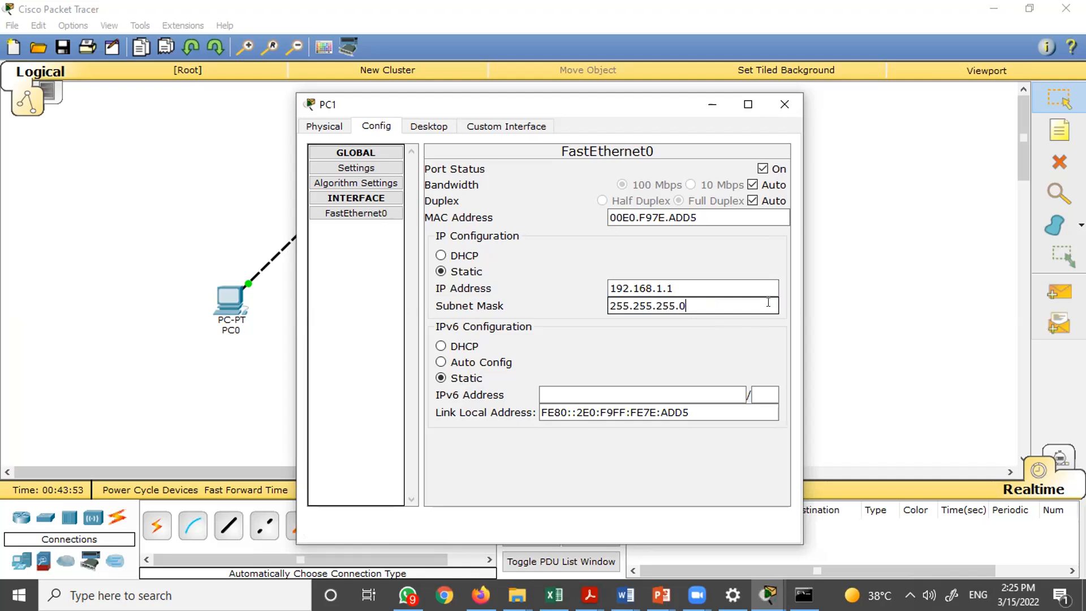
{"action": "key", "text": "Tab"}
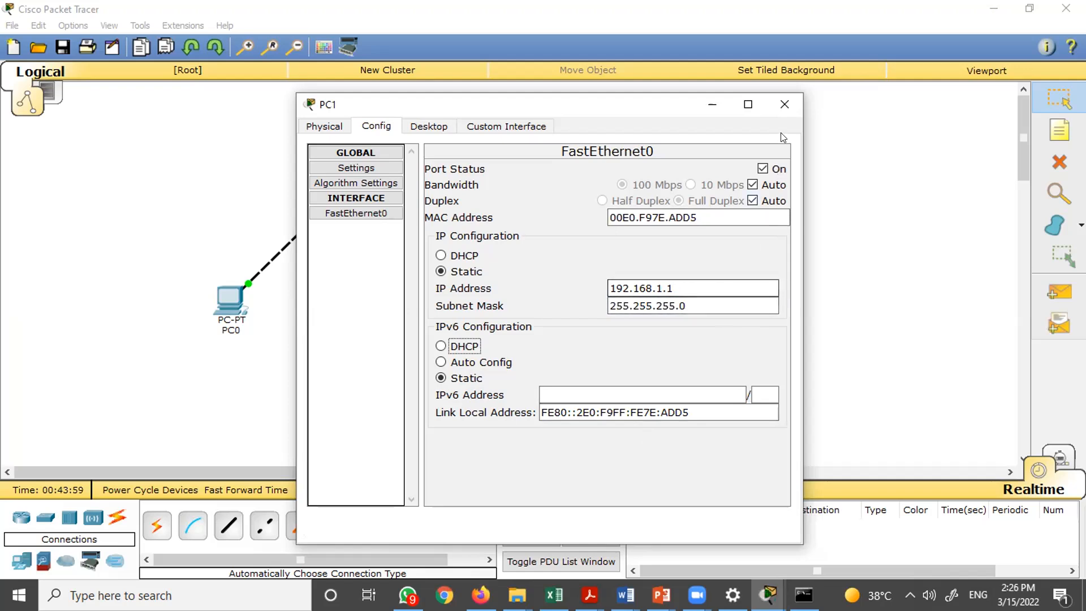
- Delete the dashed crossover cable between PC0 and Laptop0
{"action": "left_click", "coordinate": [783, 105]}
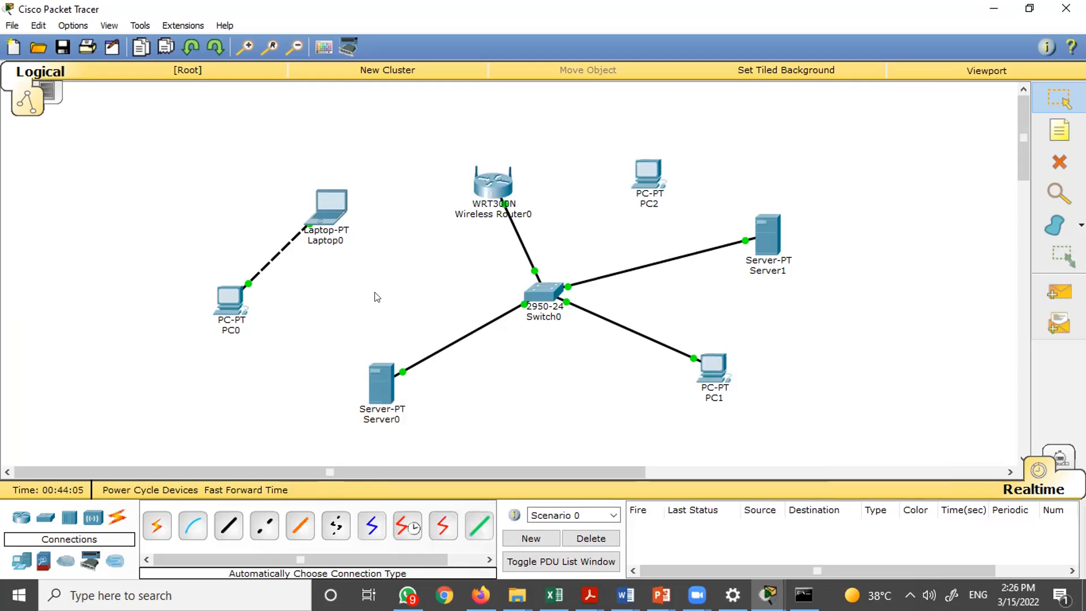
{"action": "key", "text": "Delete"}
{"action": "left_click", "coordinate": [263, 252]}
{"action": "key", "text": "Escape"}
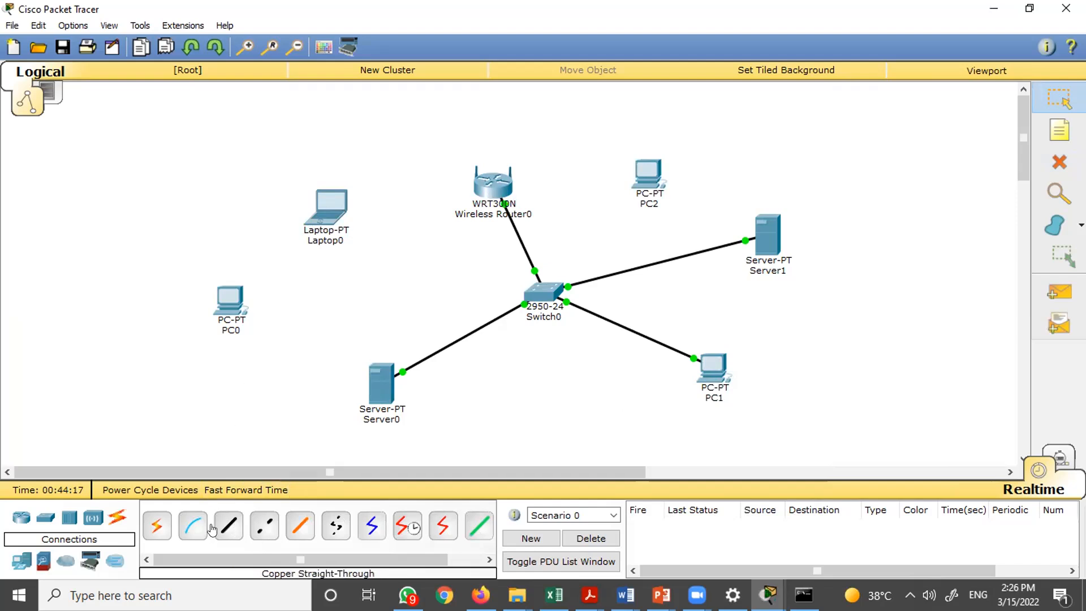
- Connect Switch0's FastEthernet0/5 to Laptop0's FastEthernet0 with a copper straight-through cable
{"action": "left_click", "coordinate": [228, 530]}
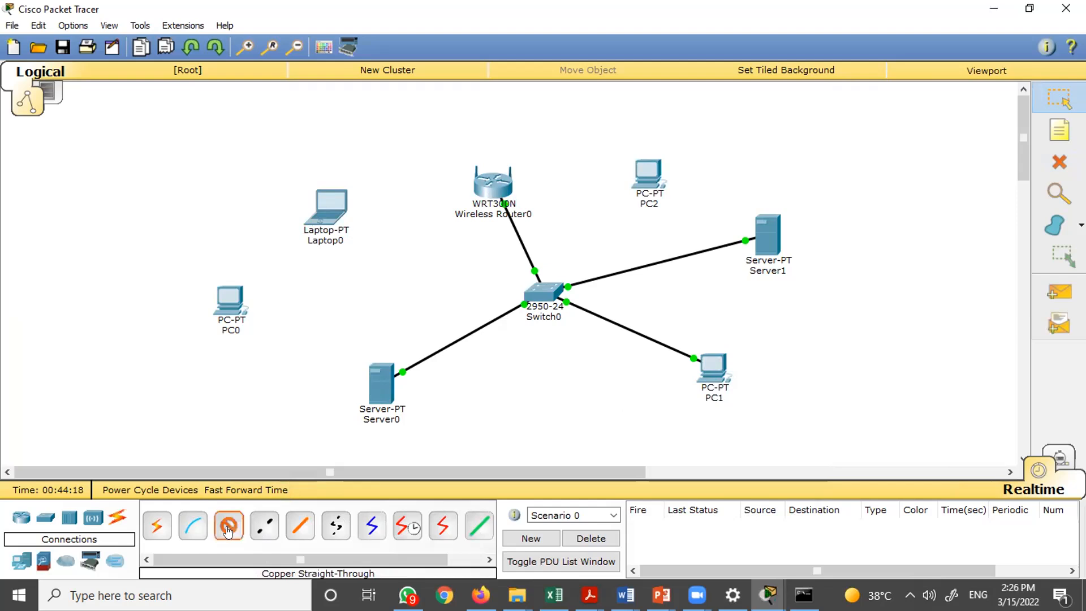
{"action": "left_click", "coordinate": [540, 291]}
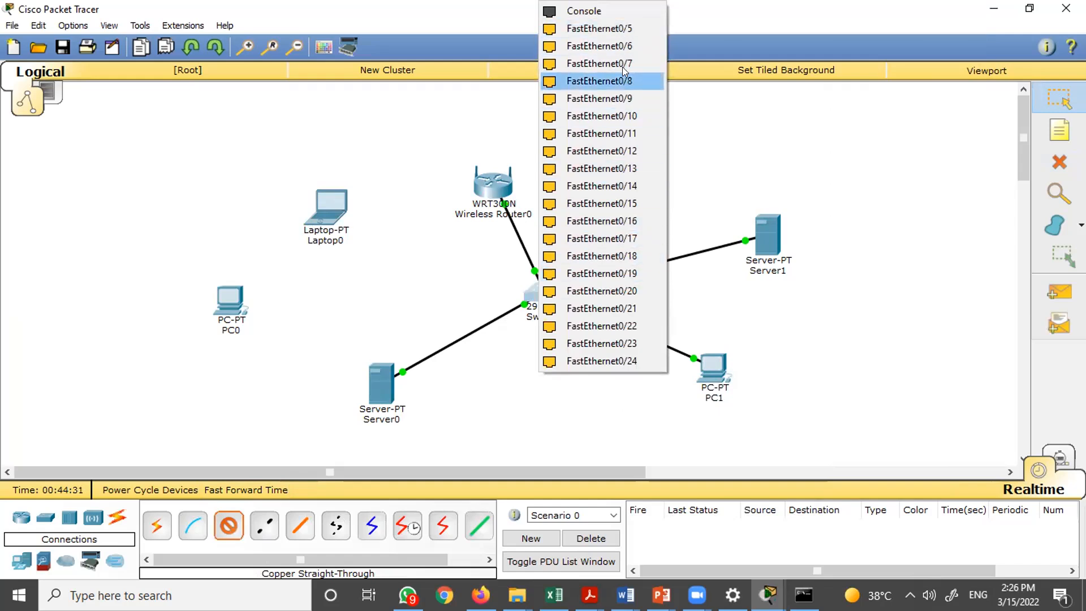
{"action": "left_click", "coordinate": [613, 27]}
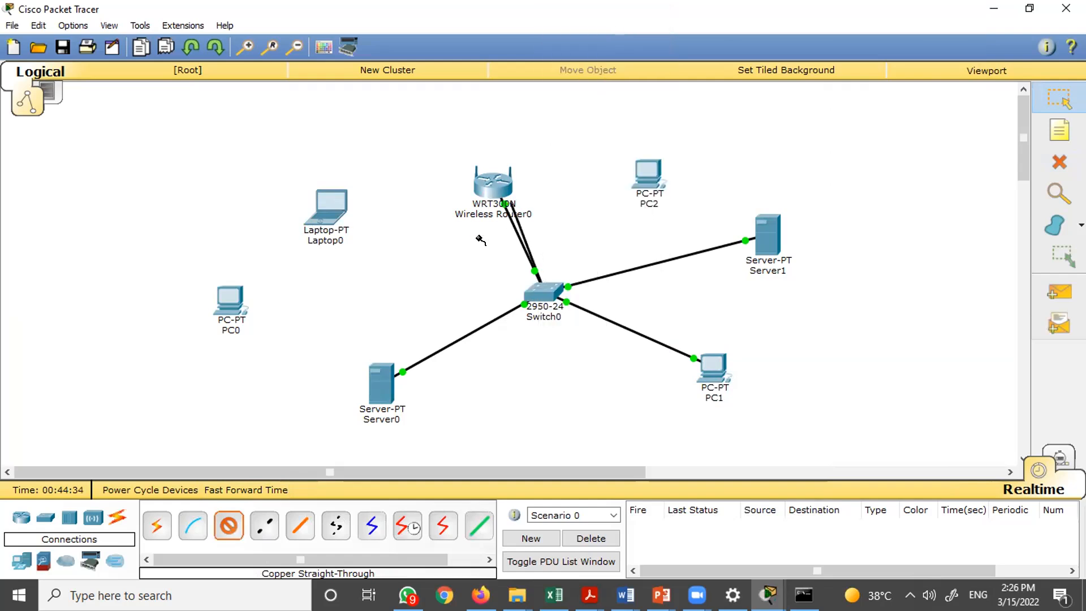
{"action": "left_click", "coordinate": [327, 202]}
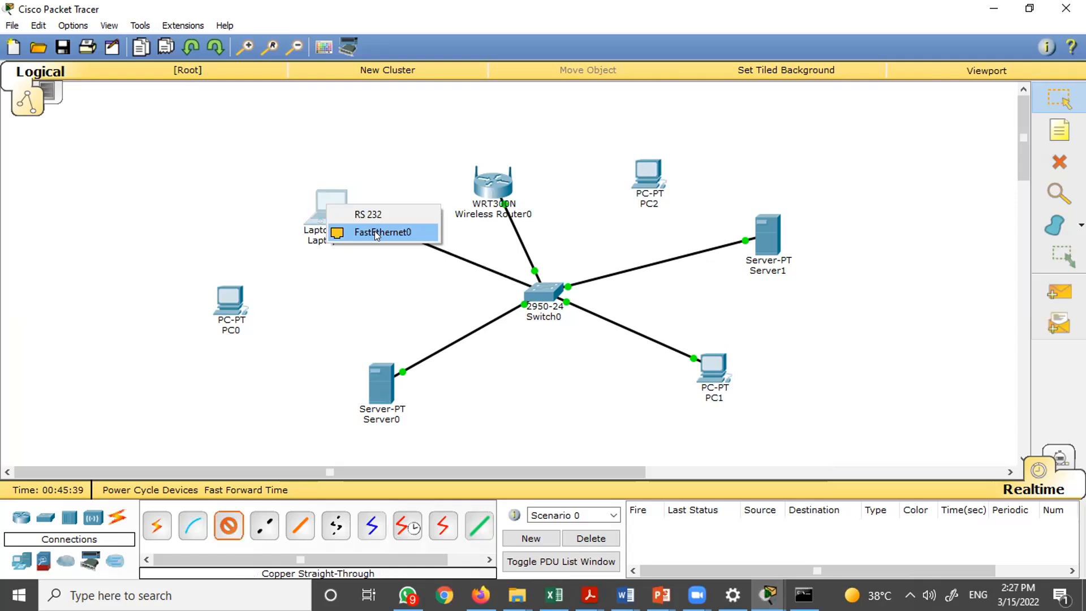
{"action": "left_click", "coordinate": [374, 231]}
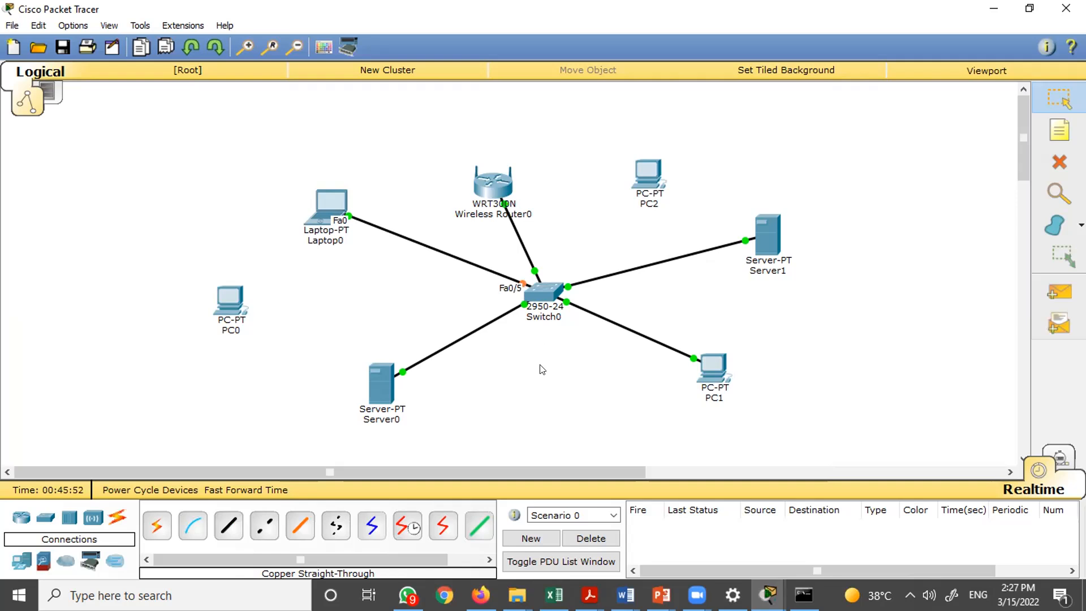
- Set Laptop0's FastEthernet0 IP address to 192.168.1.2 with subnet mask 255.255.255.0
{"action": "mouse_move", "coordinate": [325, 207]}
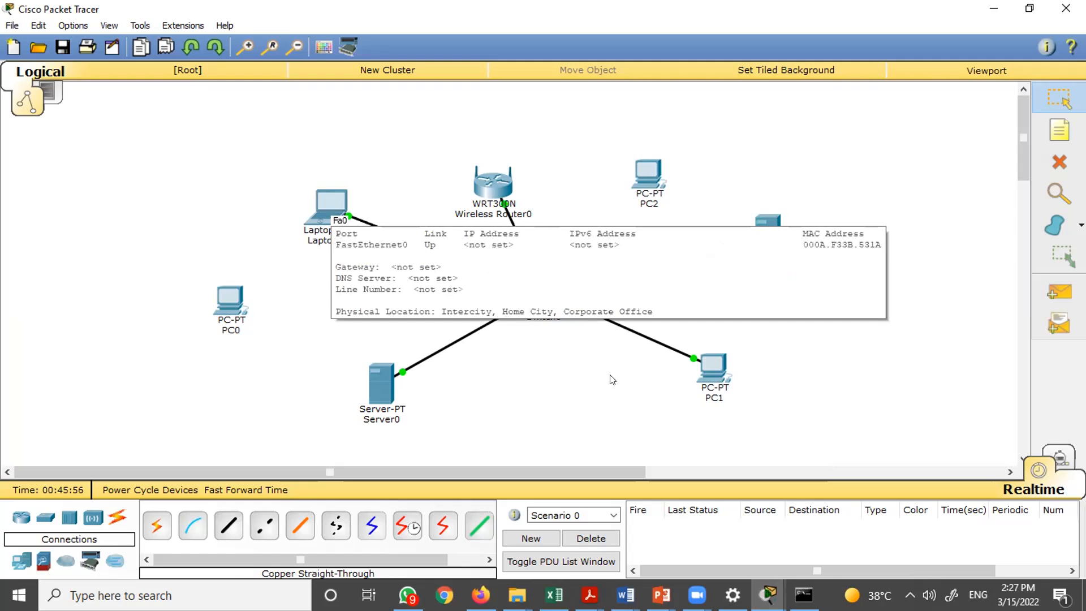
{"action": "left_click", "coordinate": [324, 207]}
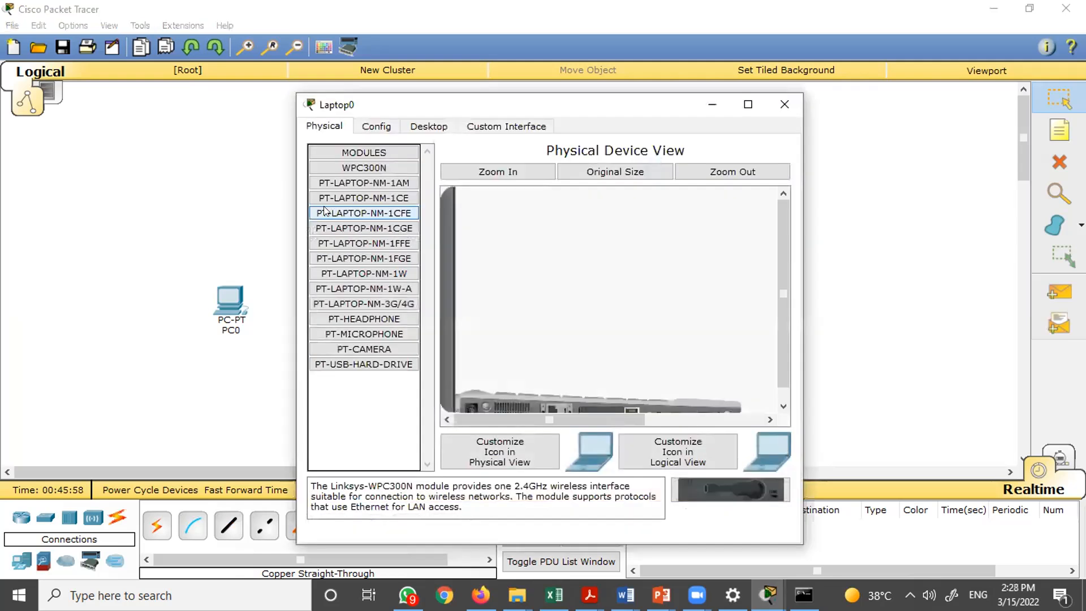
{"action": "left_click", "coordinate": [387, 129]}
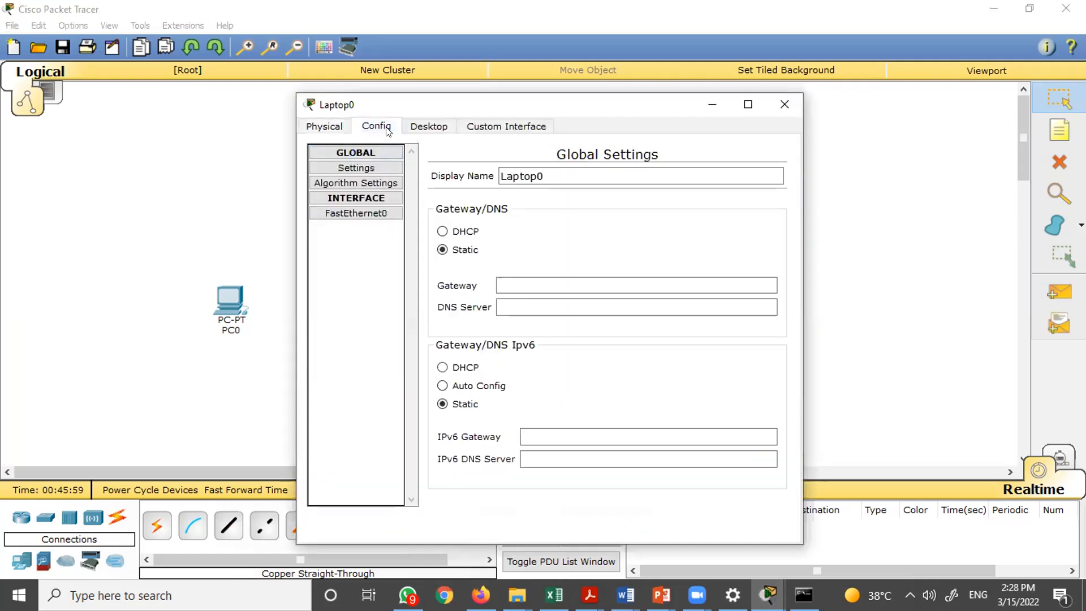
{"action": "left_click", "coordinate": [363, 216]}
{"action": "left_click", "coordinate": [631, 289]}
{"action": "type", "text": "192.168."}
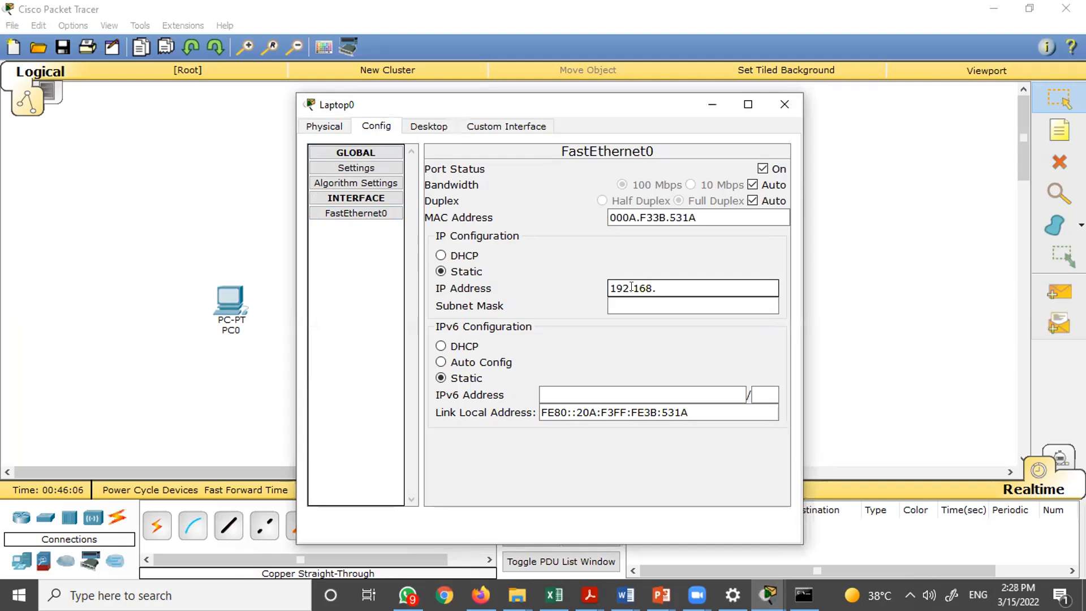
{"action": "type", "text": "1.2"}
{"action": "left_click", "coordinate": [638, 304]}
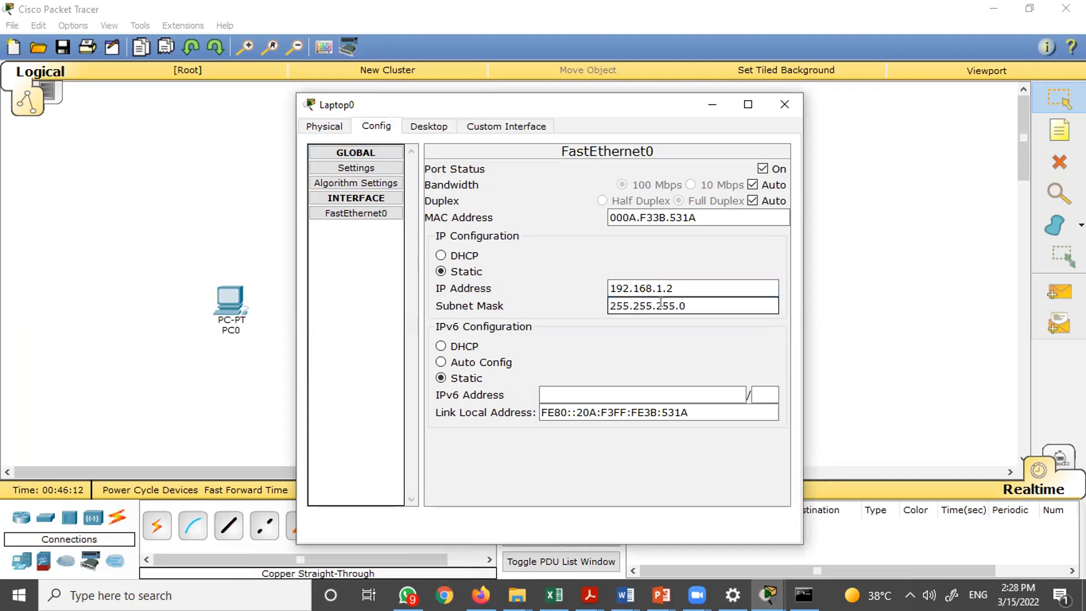
{"action": "left_click", "coordinate": [792, 102]}
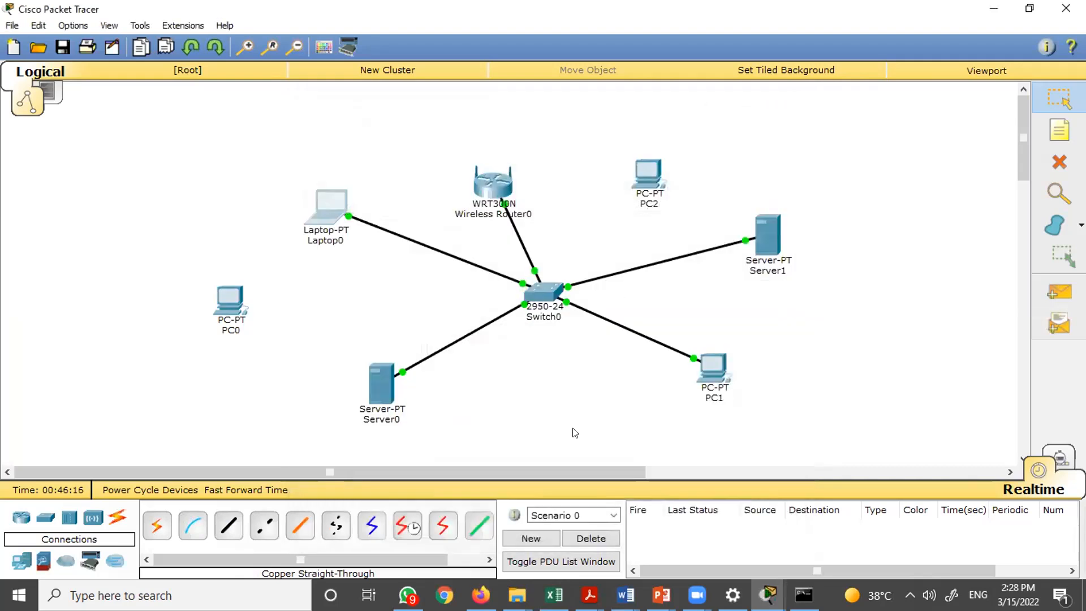
- Set Server1's FastEthernet0 IP address to 192.168.1.3 with subnet mask 255.255.255.0
{"action": "left_click", "coordinate": [765, 237]}
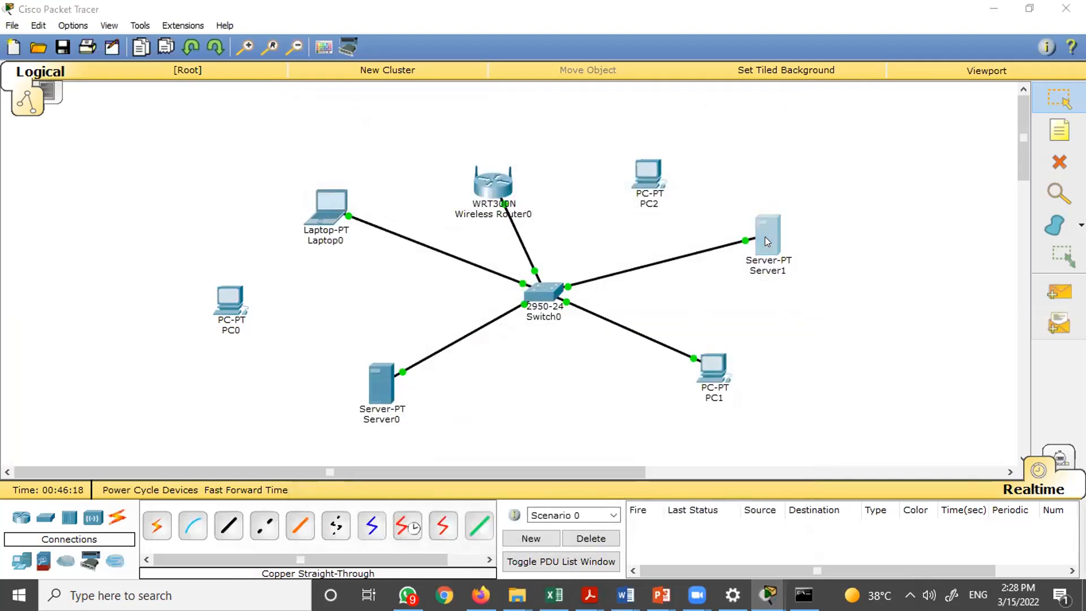
{"action": "left_click", "coordinate": [384, 127]}
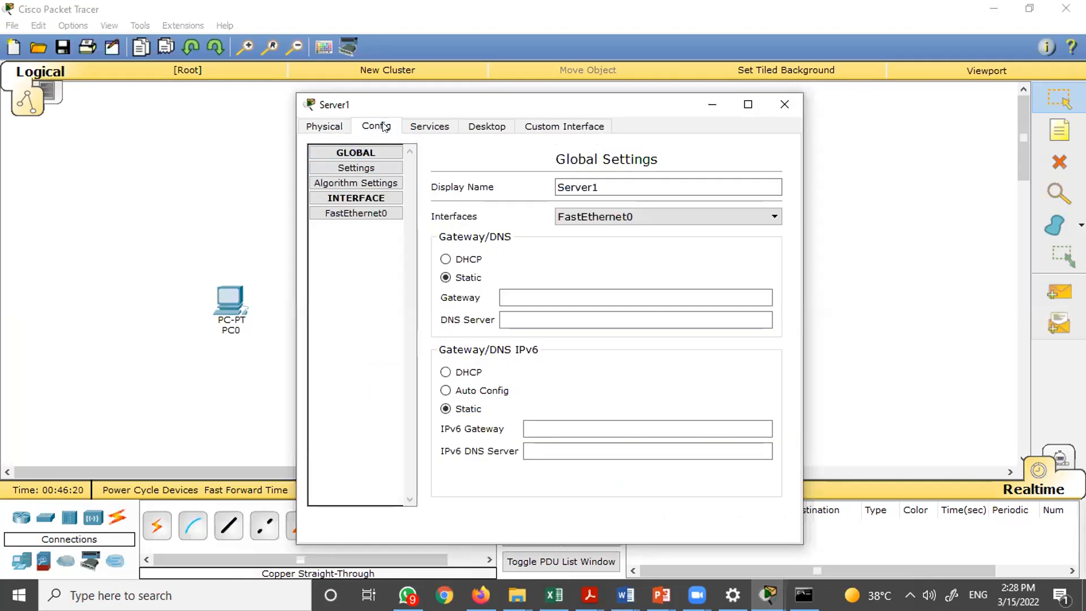
{"action": "left_click", "coordinate": [373, 213]}
{"action": "left_click", "coordinate": [632, 287]}
{"action": "type", "text": "192."}
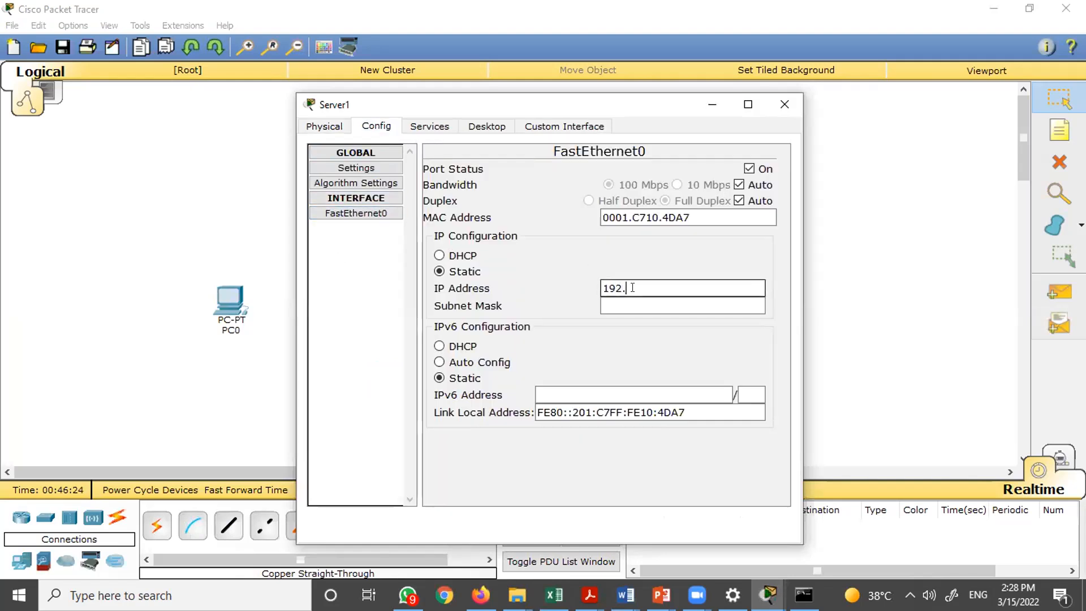
{"action": "type", "text": "168.1.3"}
{"action": "key", "text": "Tab"}
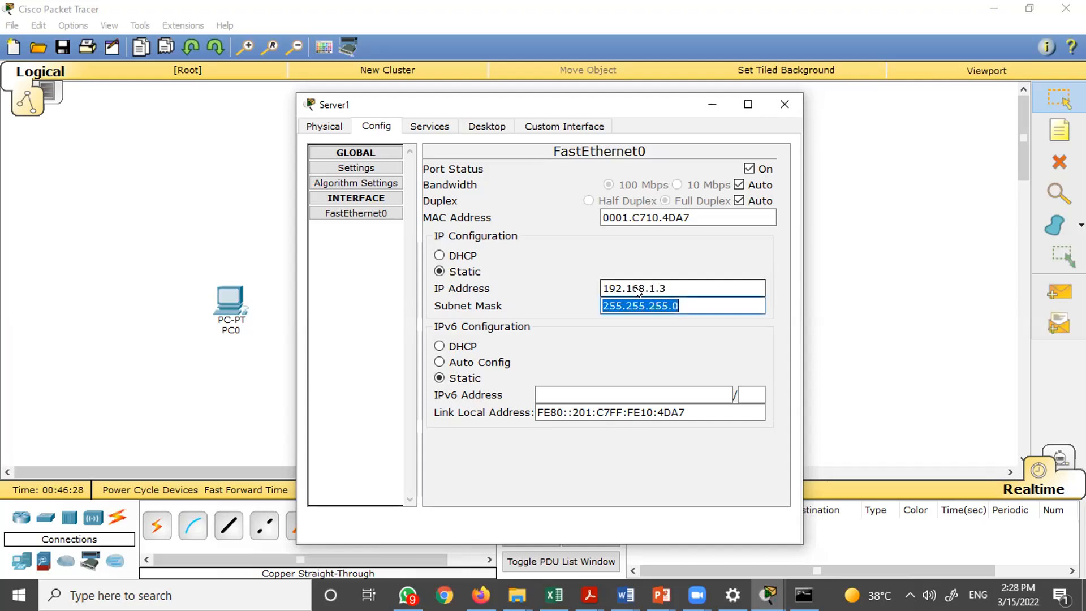
{"action": "left_click", "coordinate": [794, 104]}
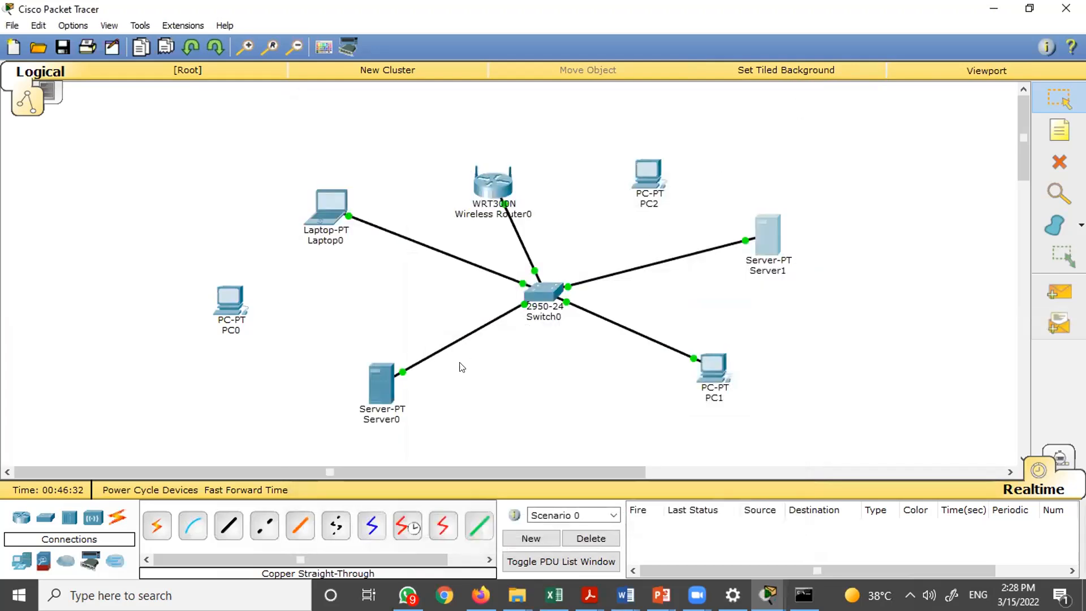
- Set Server0's FastEthernet0 IP address to 192.168.5.1 with subnet mask 255.255.255.0
{"action": "left_click", "coordinate": [378, 390]}
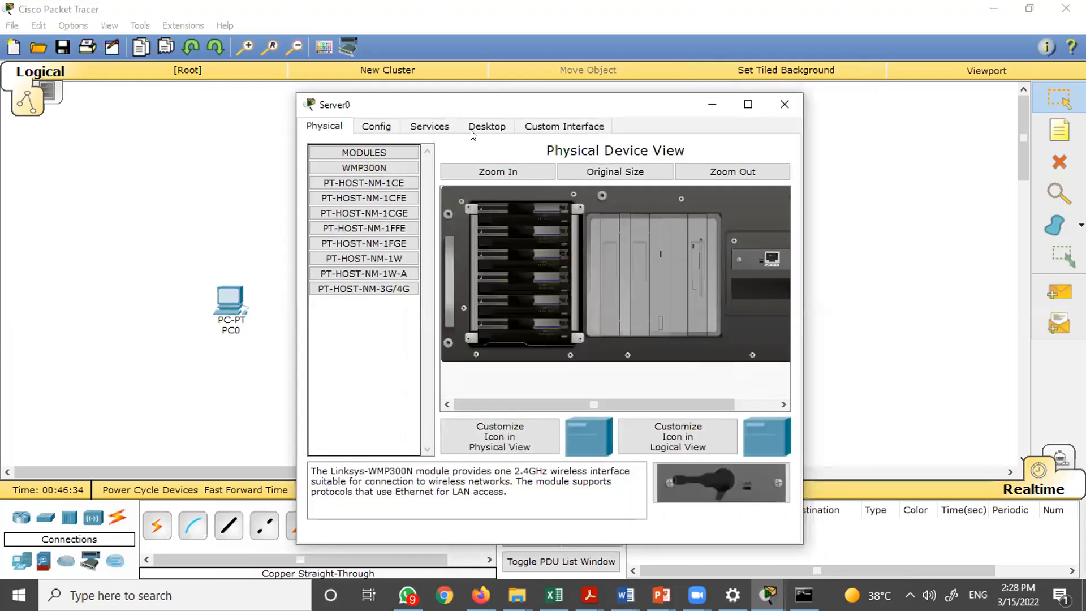
{"action": "left_click", "coordinate": [388, 129]}
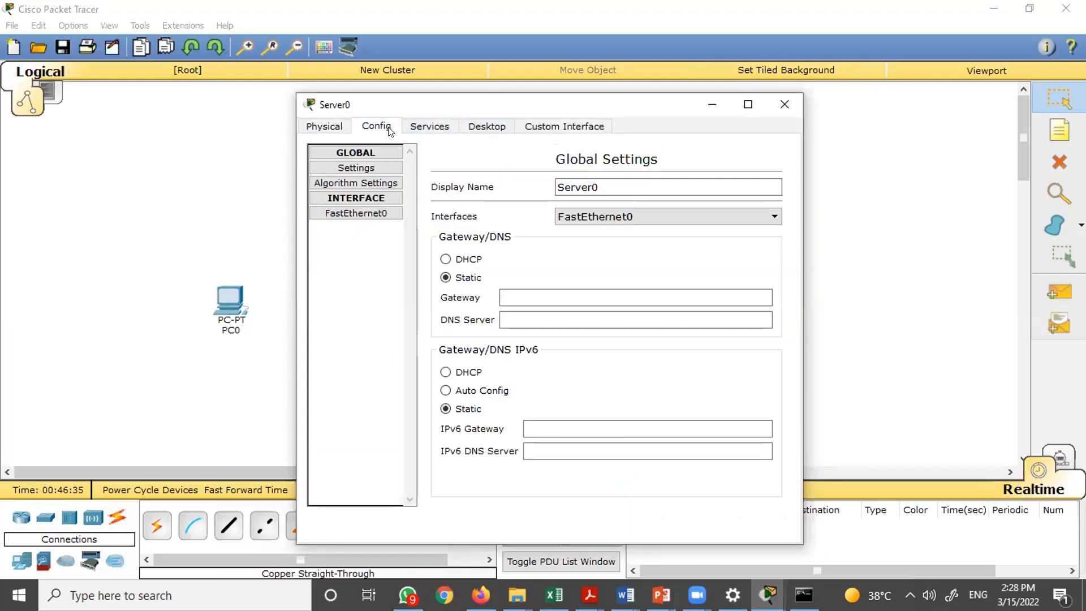
{"action": "left_click", "coordinate": [374, 216]}
{"action": "left_click", "coordinate": [631, 281]}
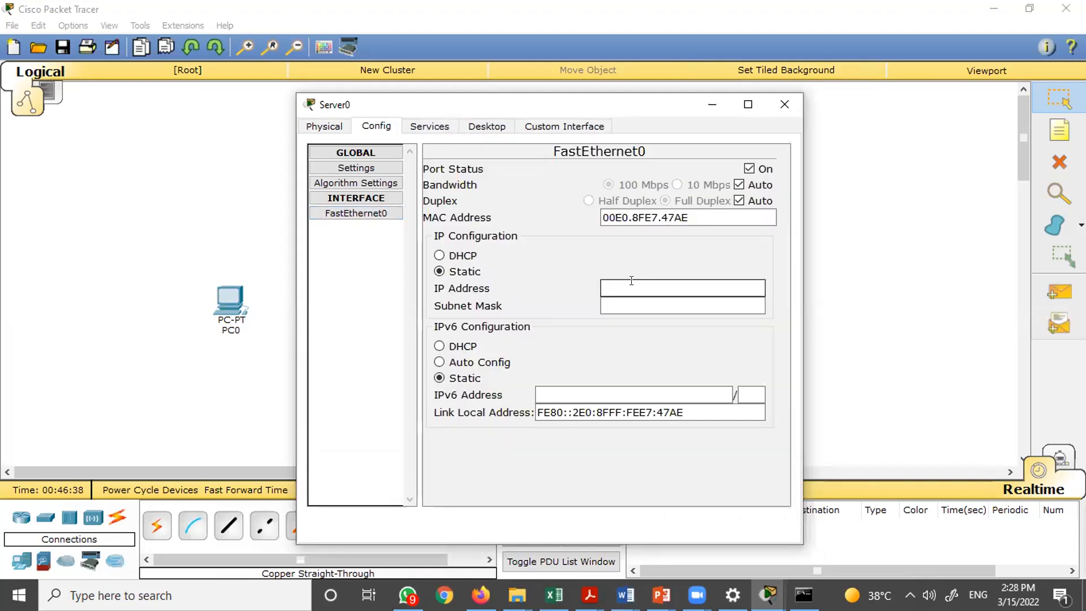
{"action": "type", "text": "192"}
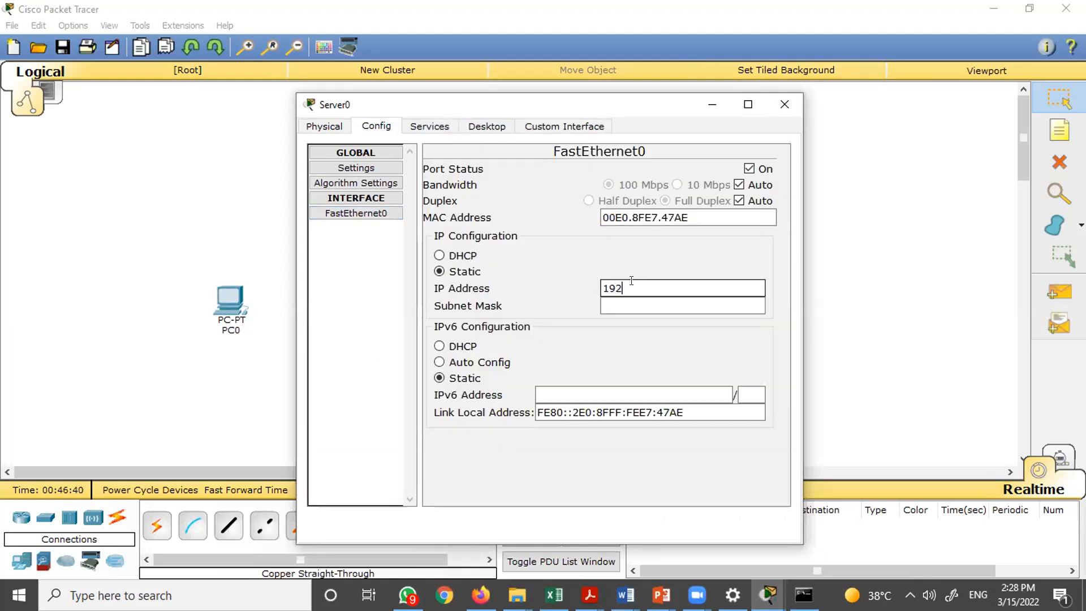
{"action": "type", "text": ".168."}
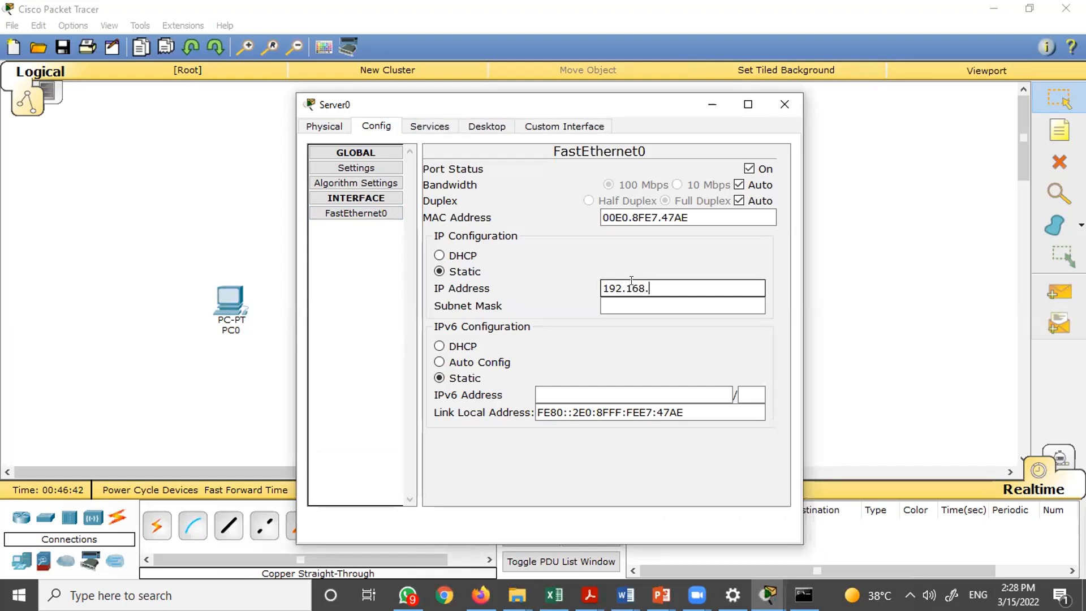
{"action": "type", "text": "5.1"}
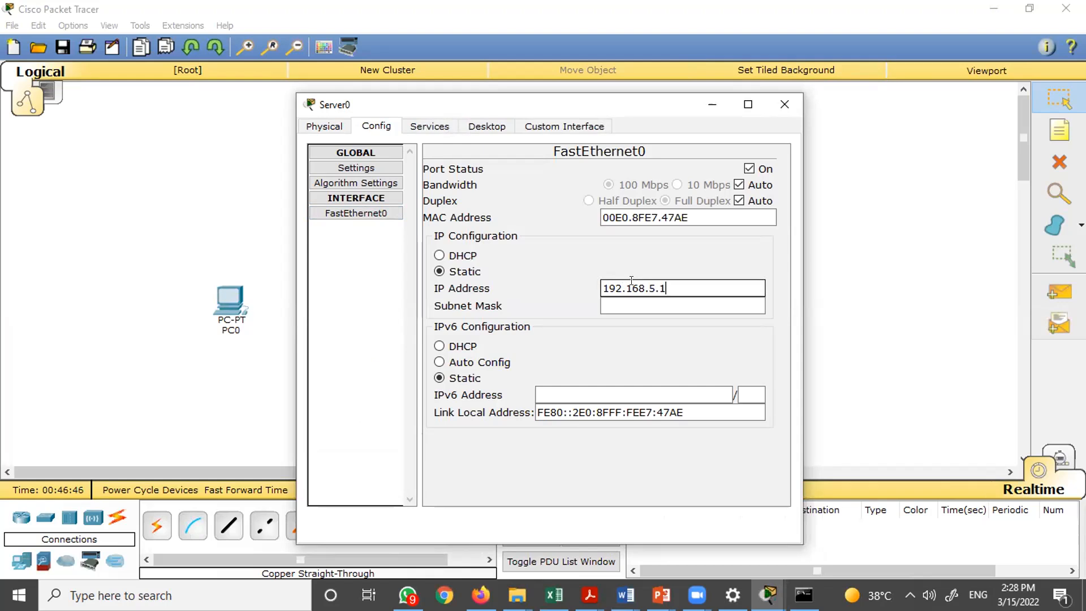
{"action": "left_click", "coordinate": [722, 302]}
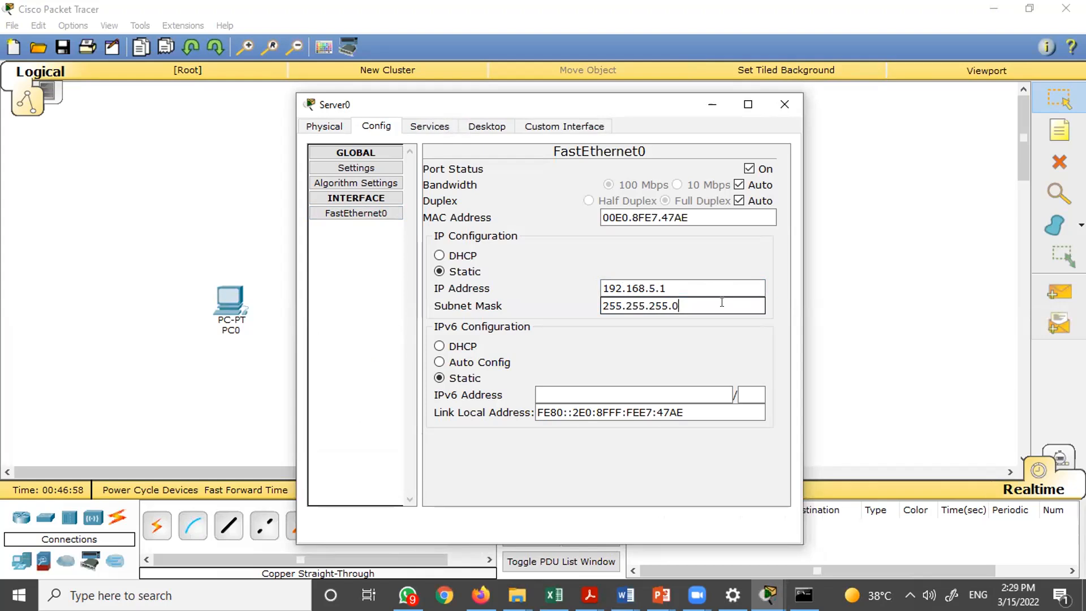
{"action": "left_click", "coordinate": [791, 103]}
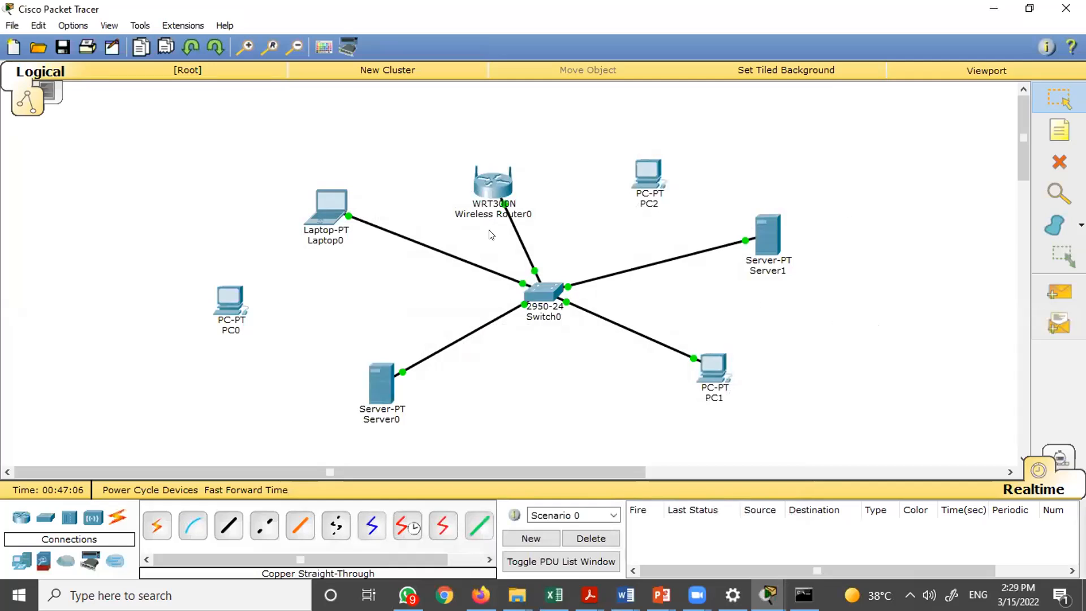
- Try to run a ping from Laptop0's Command Prompt
{"action": "left_click", "coordinate": [324, 217]}
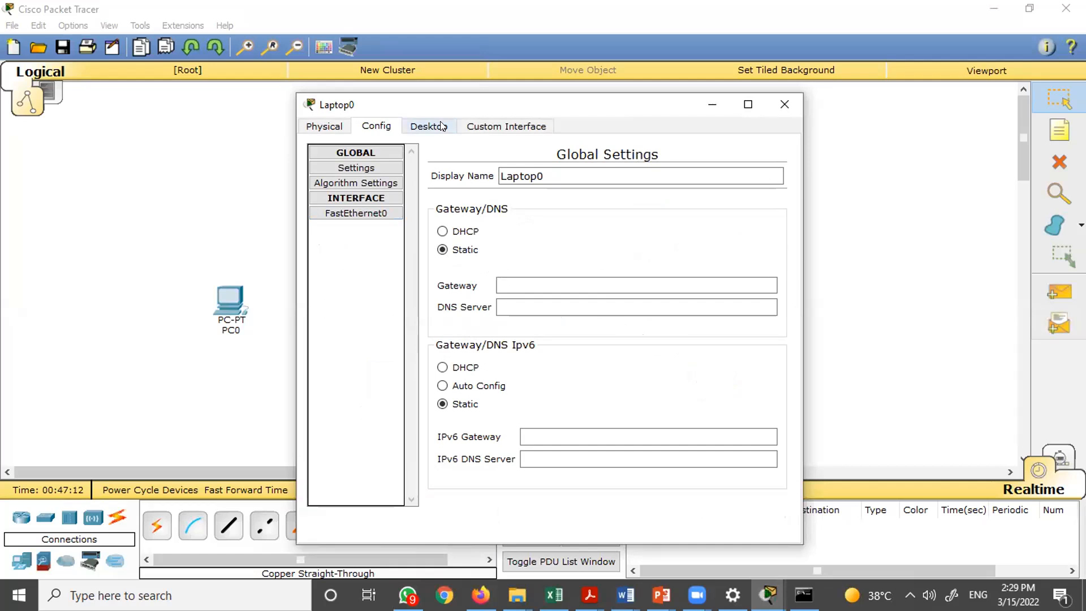
{"action": "left_click", "coordinate": [442, 126]}
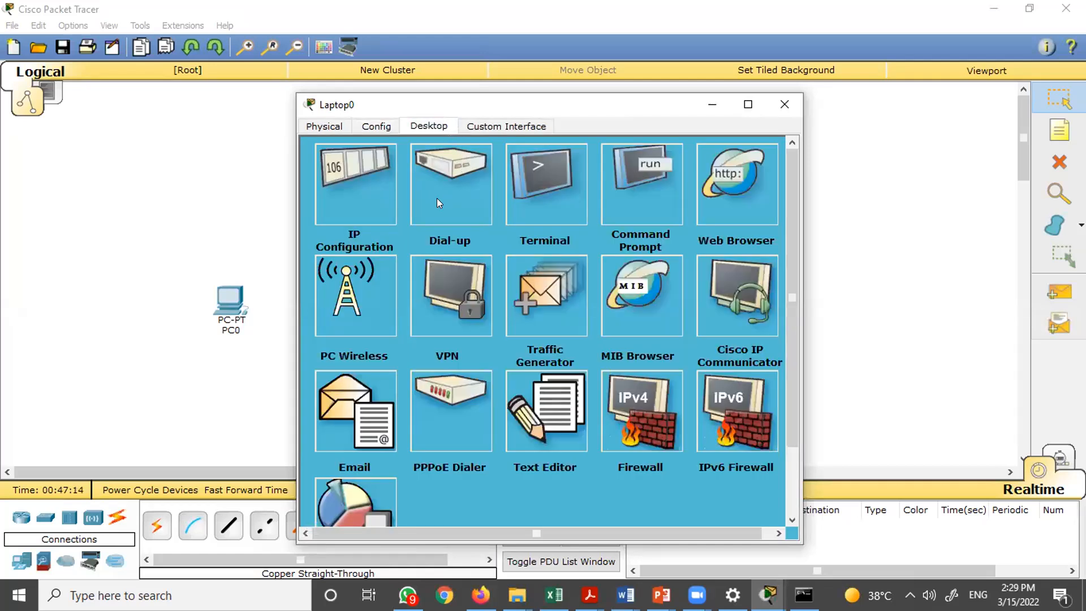
{"action": "left_click", "coordinate": [641, 190]}
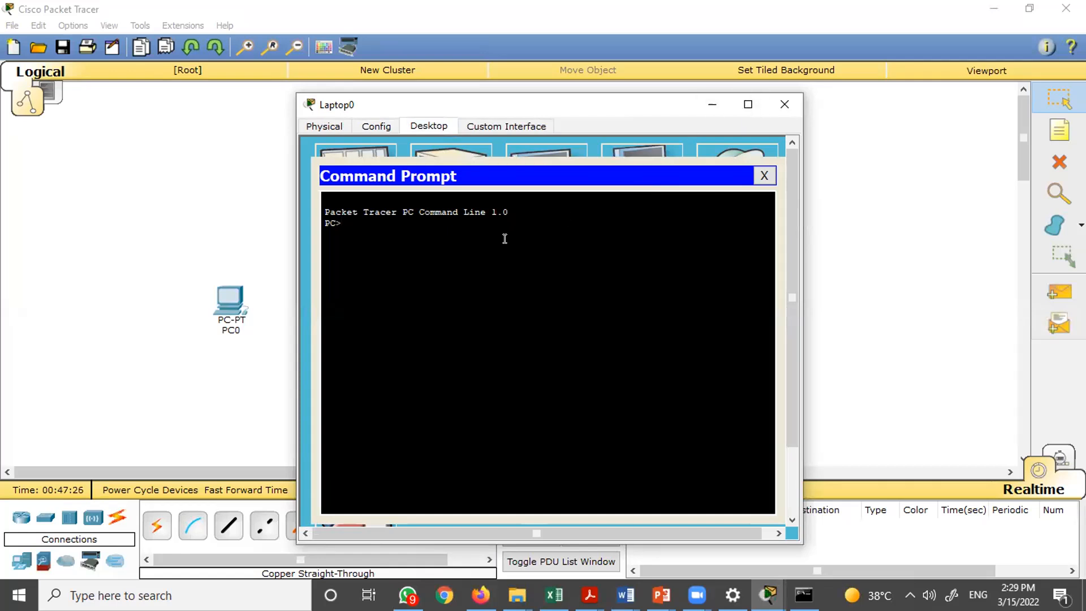
{"action": "type", "text": "ping"}
{"action": "left_click", "coordinate": [910, 595]}
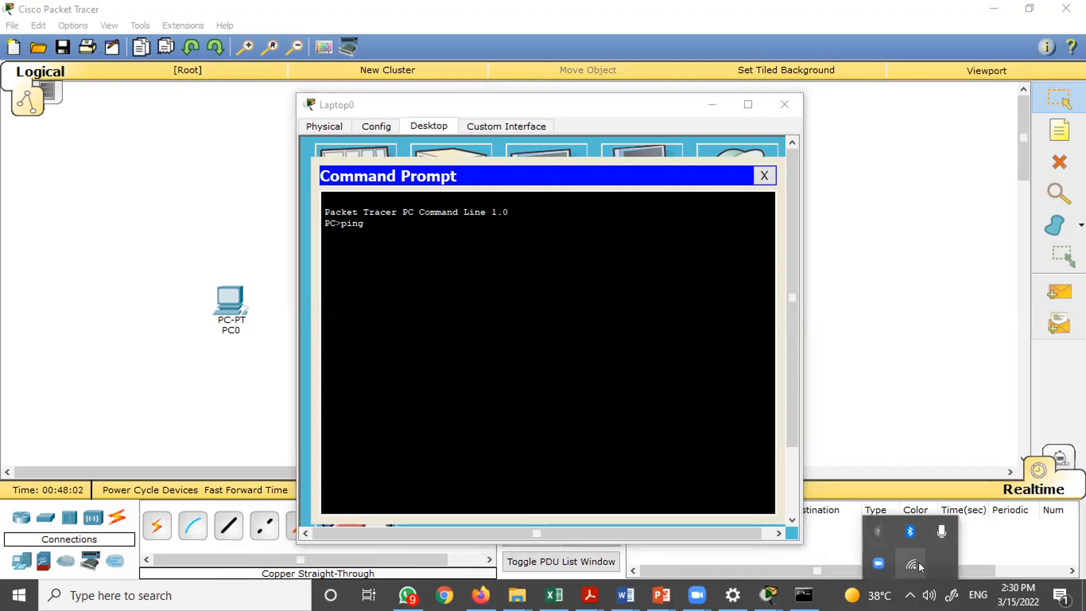
{"action": "mouse_move", "coordinate": [919, 562]}
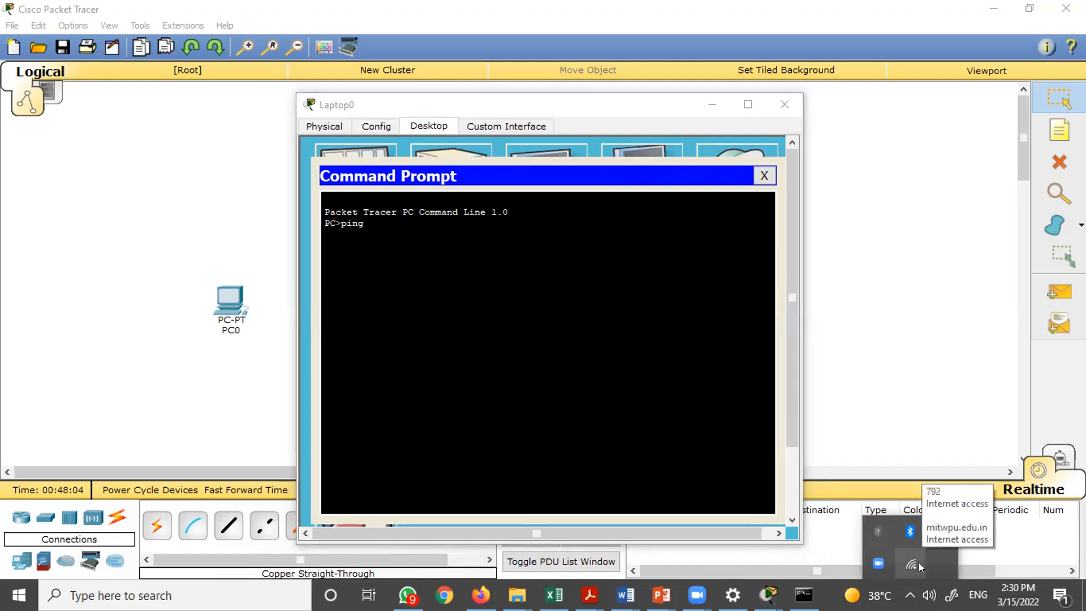
{"action": "left_click", "coordinate": [707, 412]}
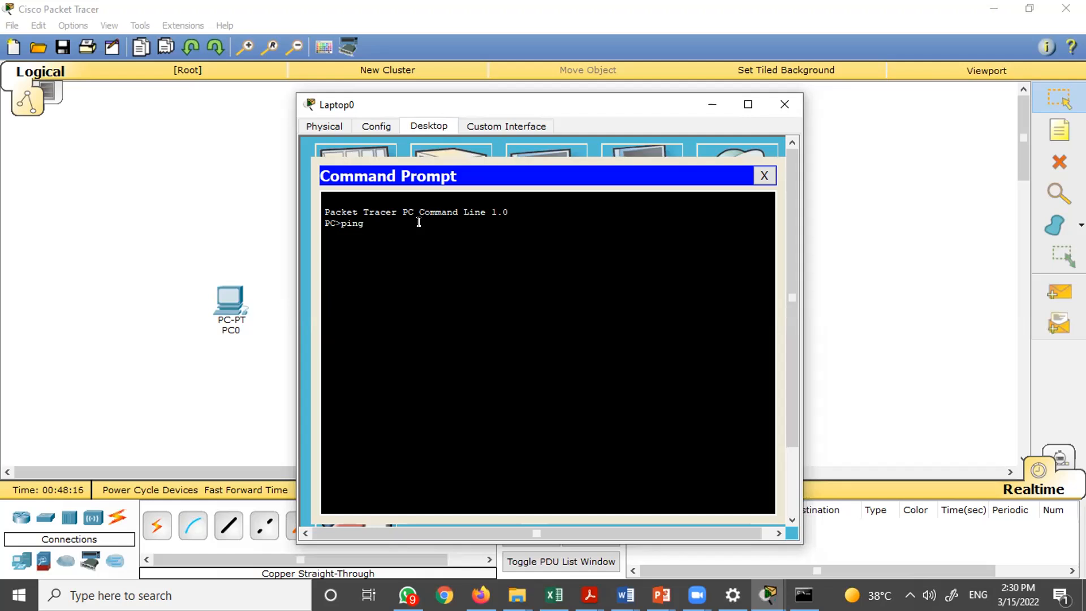
{"action": "left_click", "coordinate": [784, 103]}
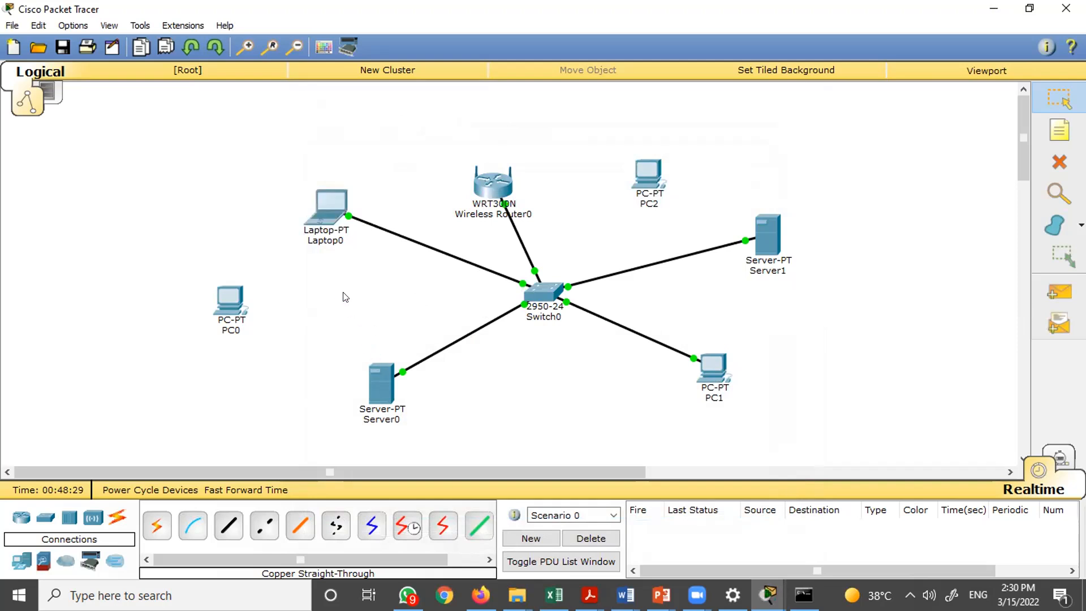
{"action": "mouse_move", "coordinate": [335, 214]}
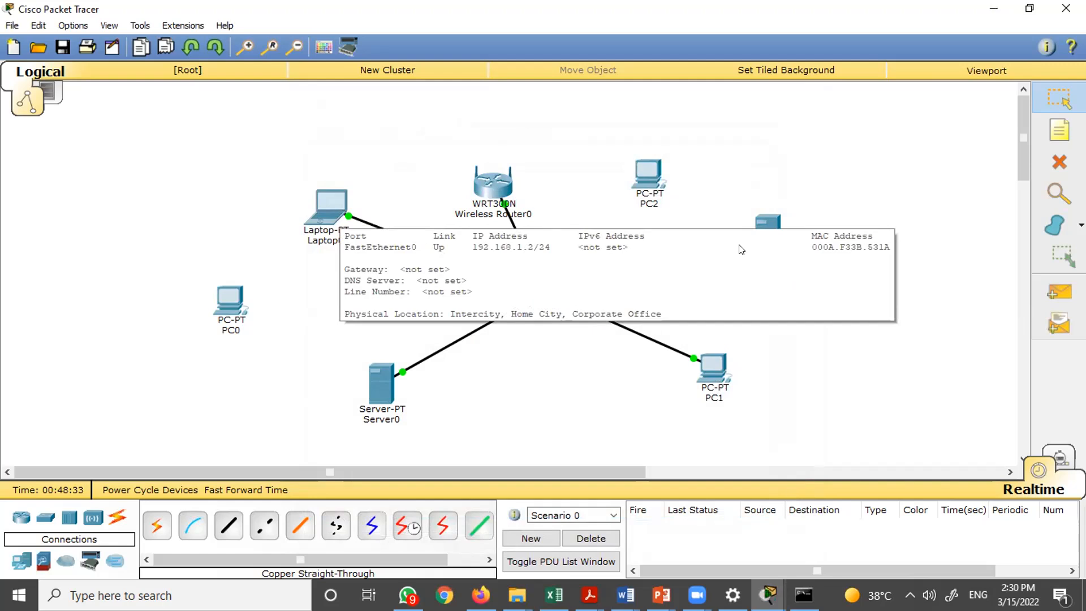
{"action": "mouse_move", "coordinate": [765, 241]}
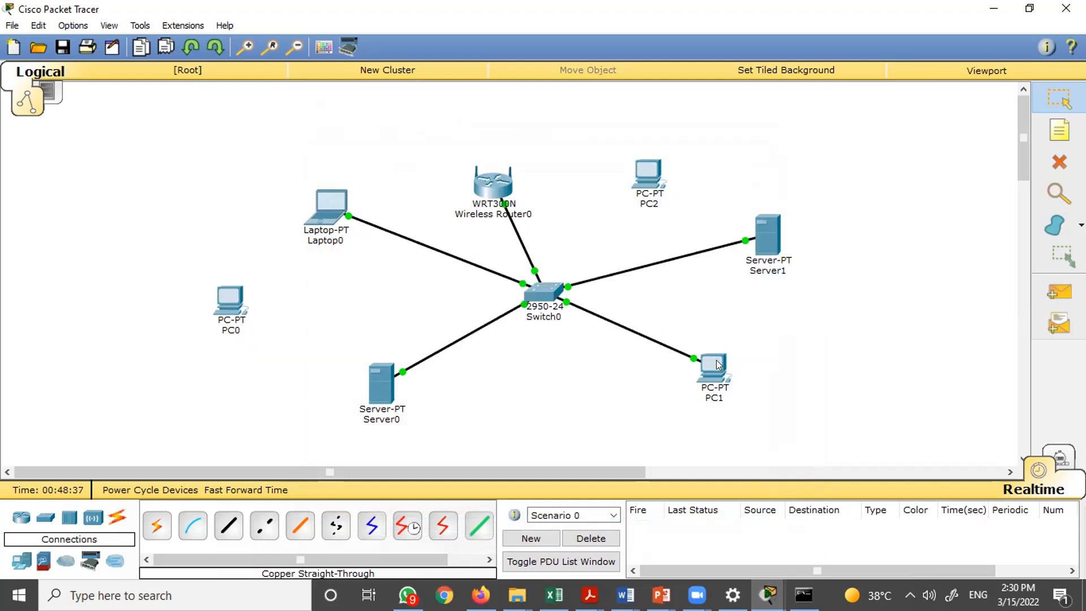
- From Laptop0's Command Prompt, ping 192.168.1.1 and close the Laptop0 window
{"action": "mouse_move", "coordinate": [718, 364]}
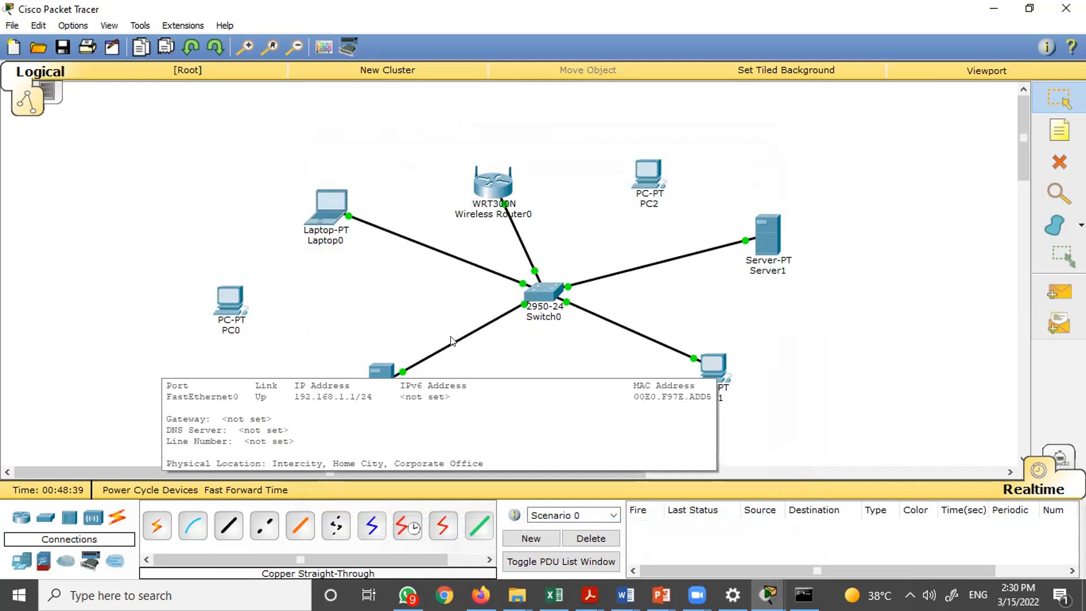
{"action": "mouse_move", "coordinate": [385, 368]}
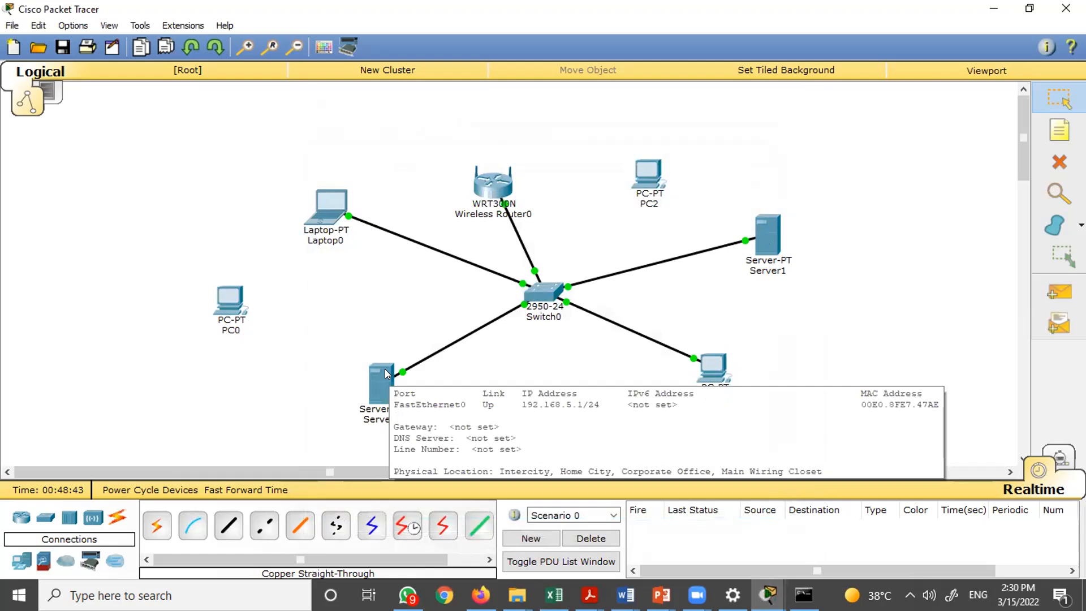
{"action": "left_click", "coordinate": [324, 206]}
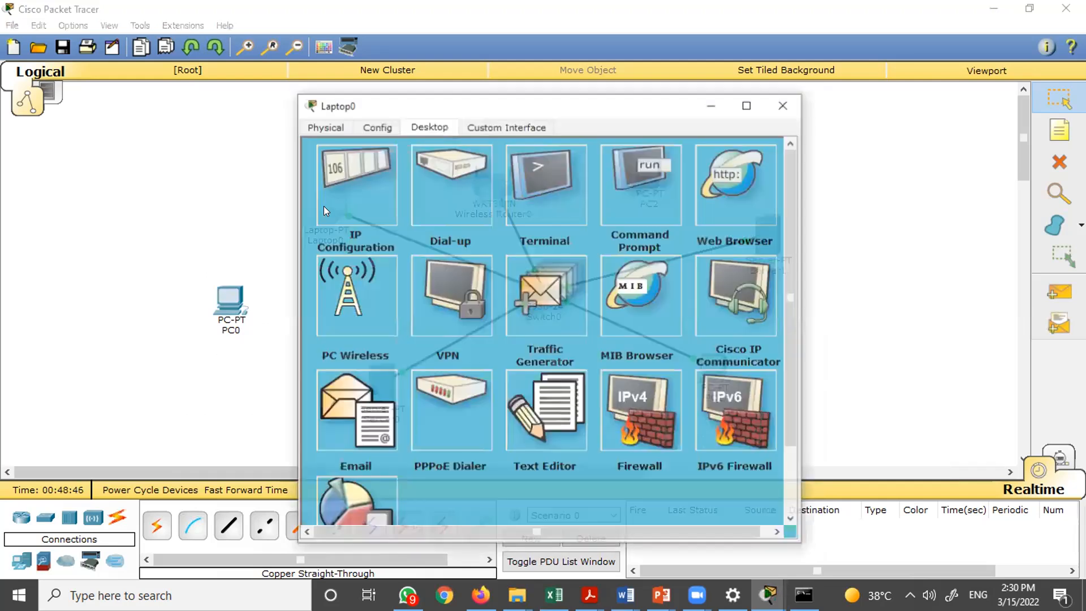
{"action": "left_click", "coordinate": [641, 210]}
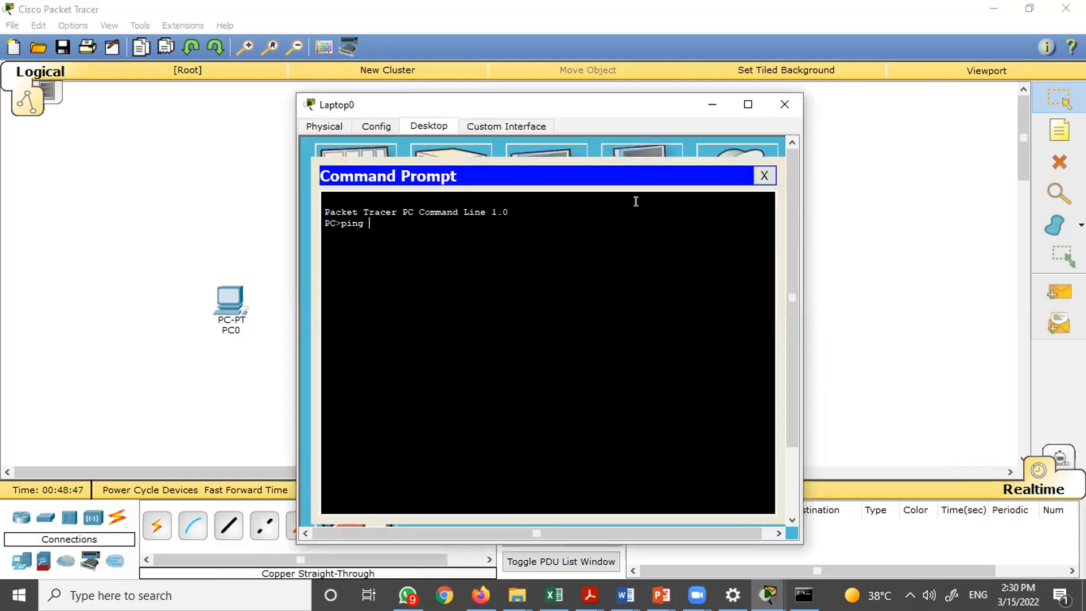
{"action": "type", "text": "19"}
{"action": "type", "text": "."}
{"action": "type", "text": "2"}
{"action": "type", "text": "168."}
{"action": "type", "text": "1."}
{"action": "type", "text": "1"}
{"action": "key", "text": "Return"}
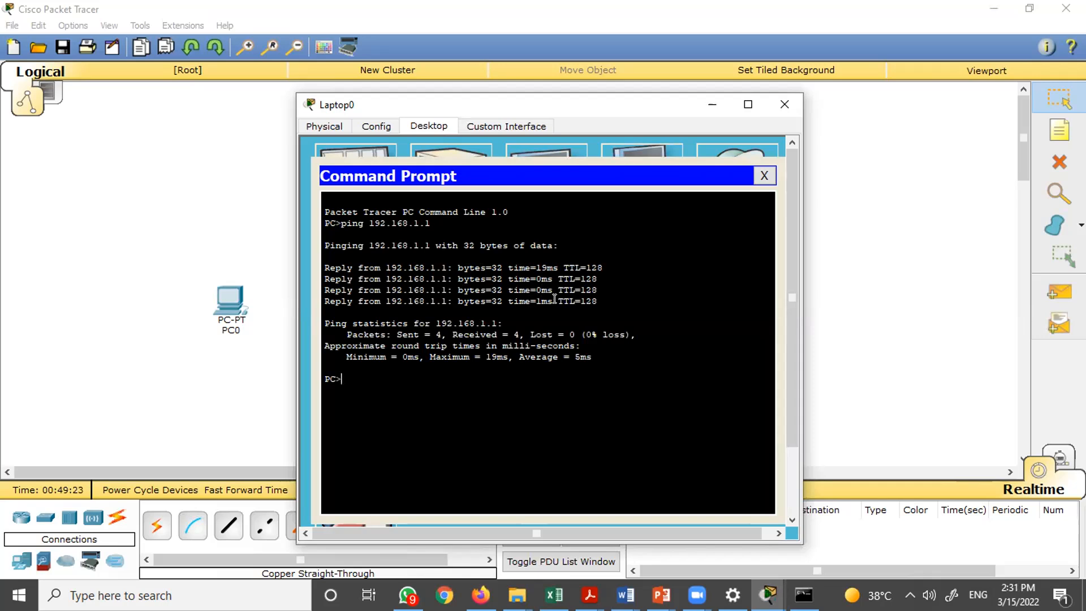
{"action": "left_click_drag", "start_coordinate": [563, 267], "coordinate": [598, 264]}
{"action": "left_click", "coordinate": [584, 278]}
{"action": "left_click", "coordinate": [783, 105]}
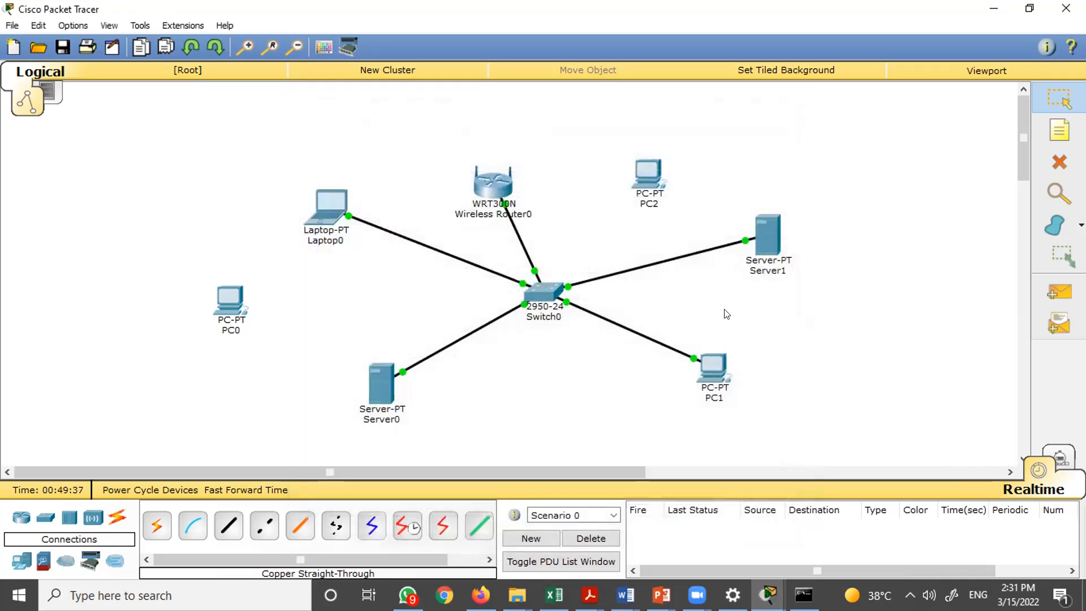
- Open PC1's Command Prompt and ping Server0 at 192.168.5.1
{"action": "left_click", "coordinate": [717, 366]}
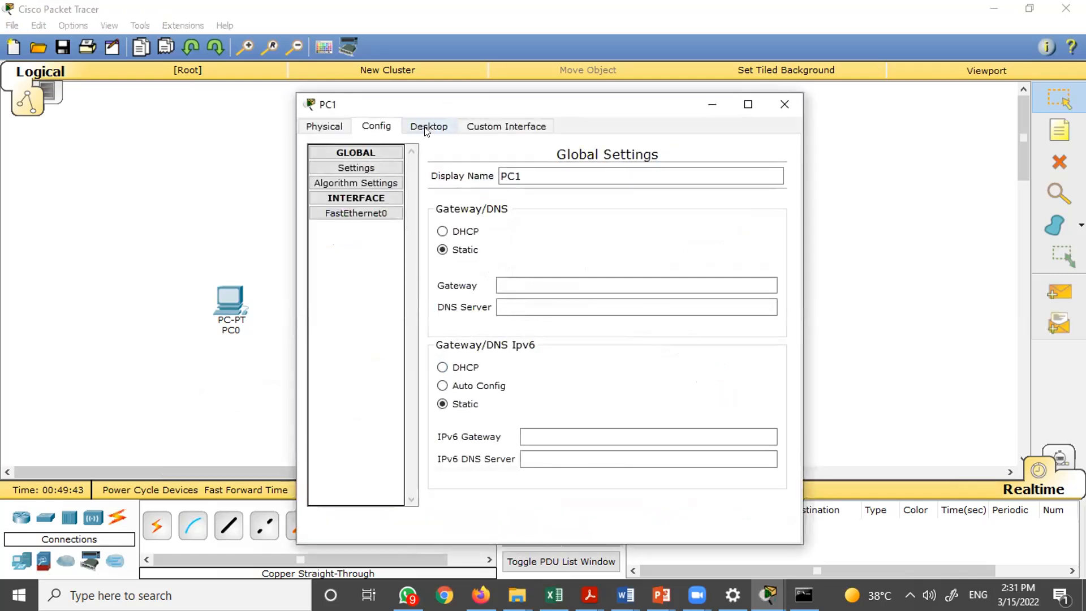
{"action": "left_click", "coordinate": [427, 127]}
{"action": "left_click", "coordinate": [649, 183]}
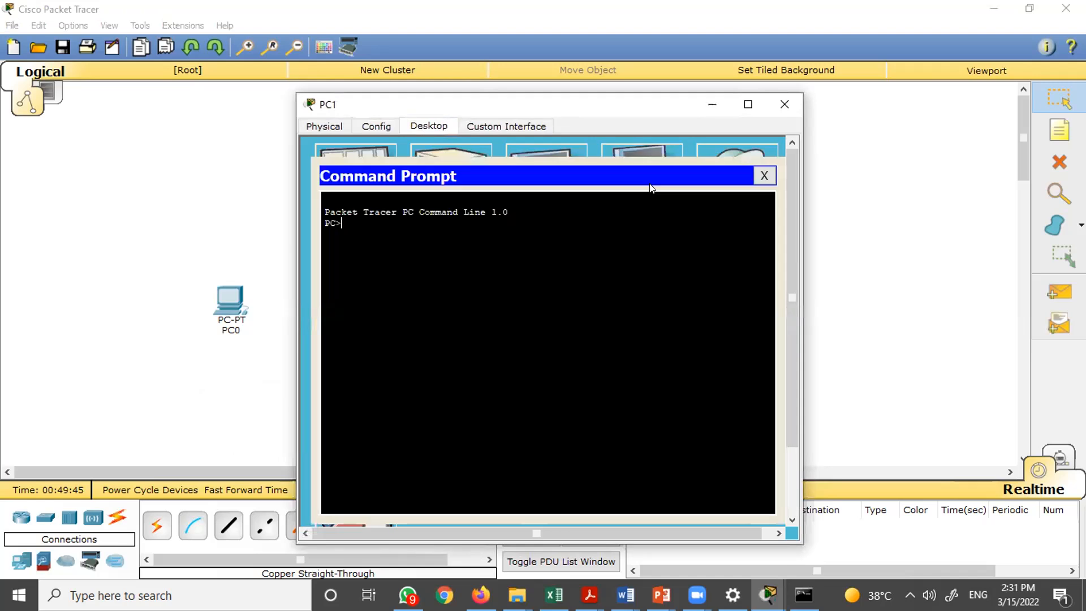
{"action": "type", "text": "ping 192.168.5.1"}
{"action": "key", "text": "Return"}
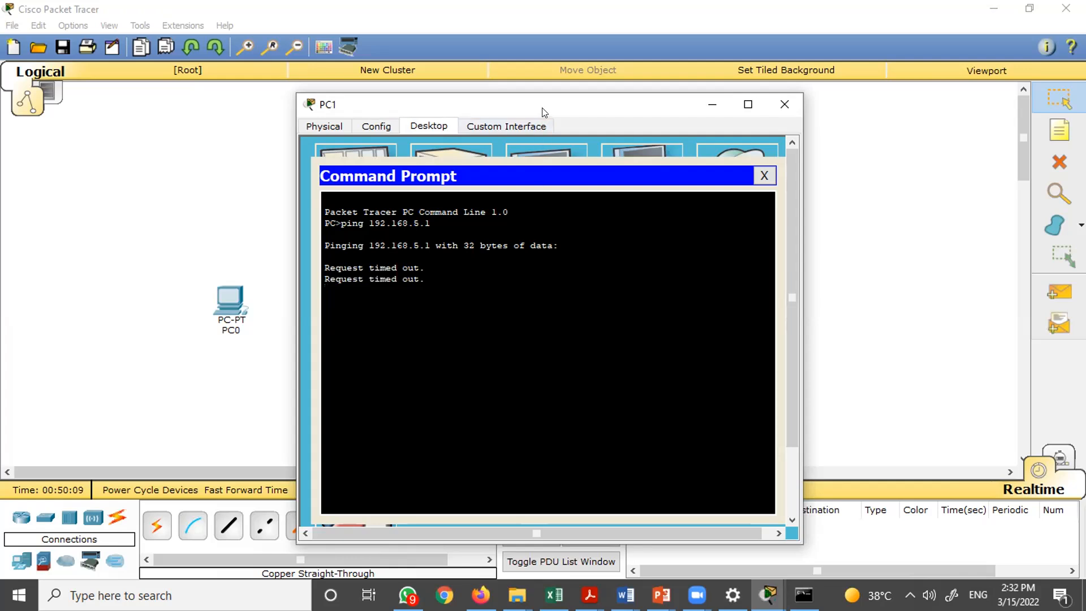
- From PC1's Command Prompt, ping 192.168.1.3 and close the PC1 window
{"action": "left_click_drag", "start_coordinate": [552, 109], "coordinate": [731, 80]}
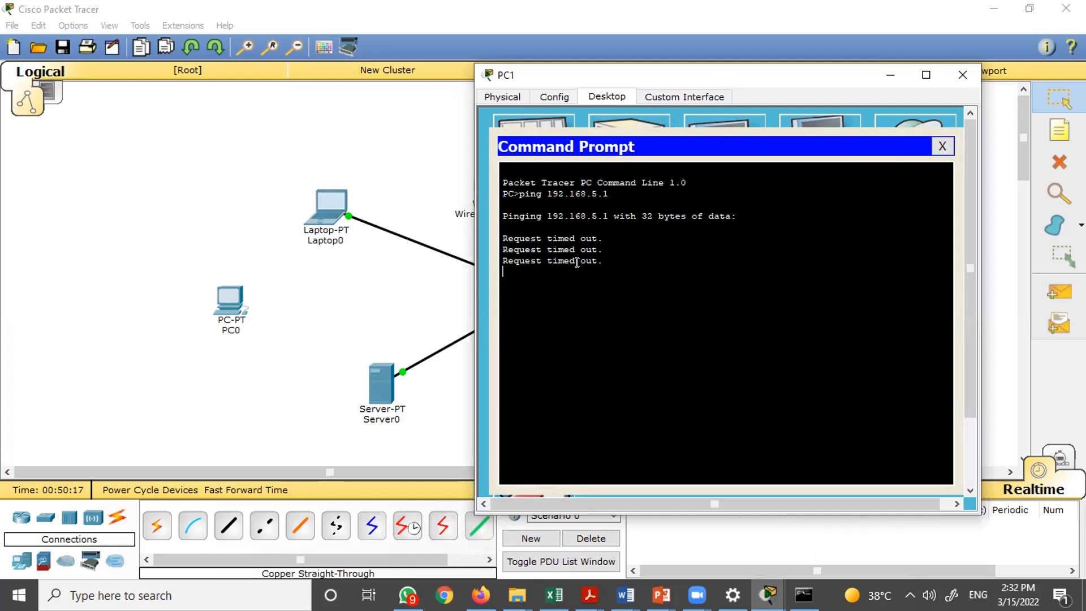
{"action": "key", "text": "Up"}
{"action": "key", "text": "BackSpace"}
{"action": "key", "text": "BackSpace"}
{"action": "key", "text": "BackSpace"}
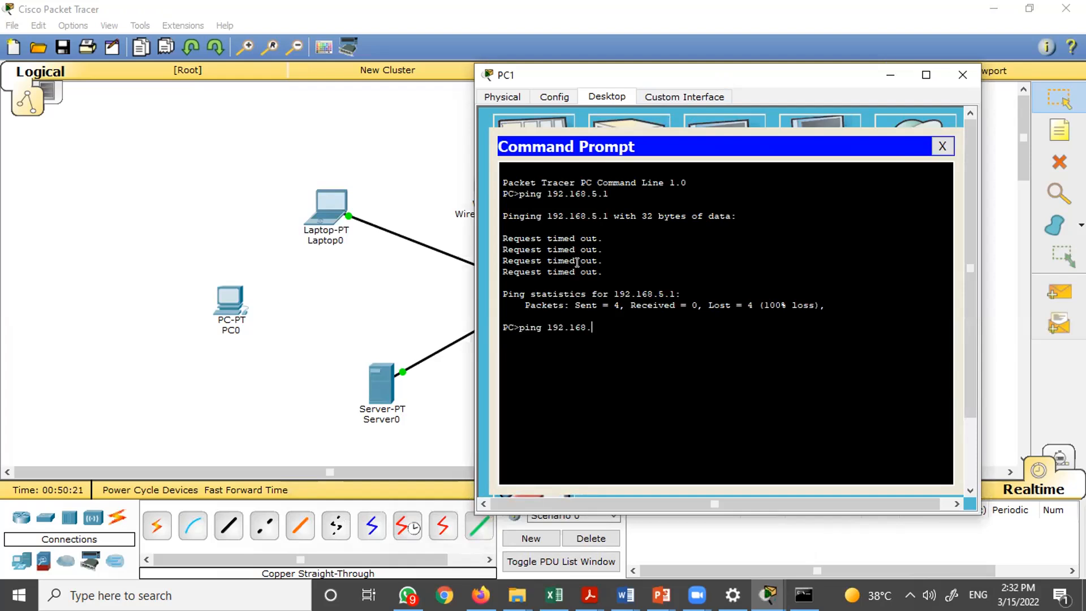
{"action": "type", "text": "1.3"}
{"action": "key", "text": "Return"}
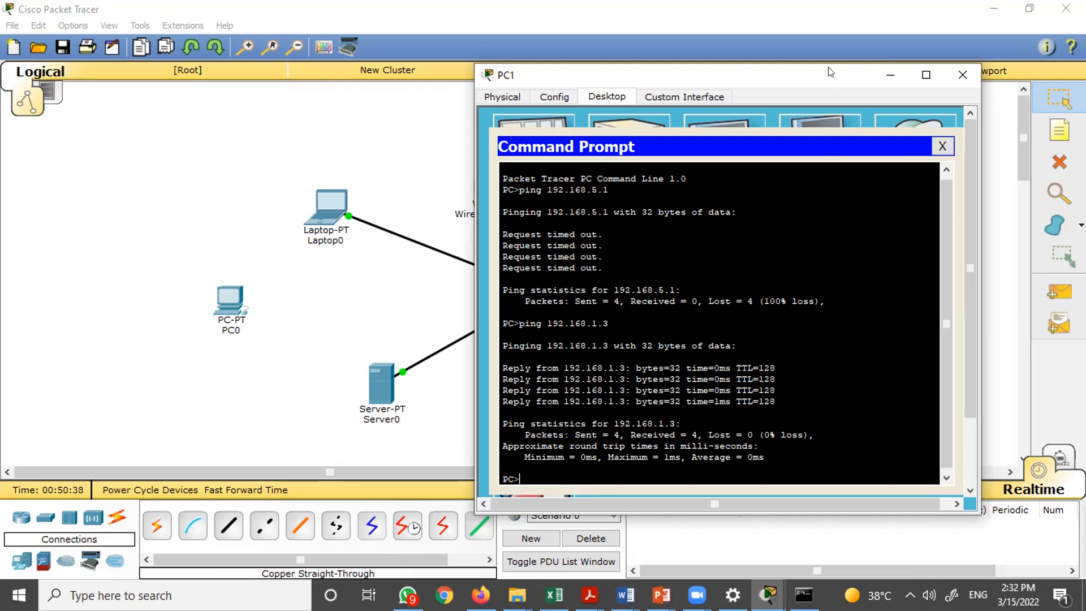
{"action": "left_click_drag", "start_coordinate": [830, 72], "coordinate": [944, 67]}
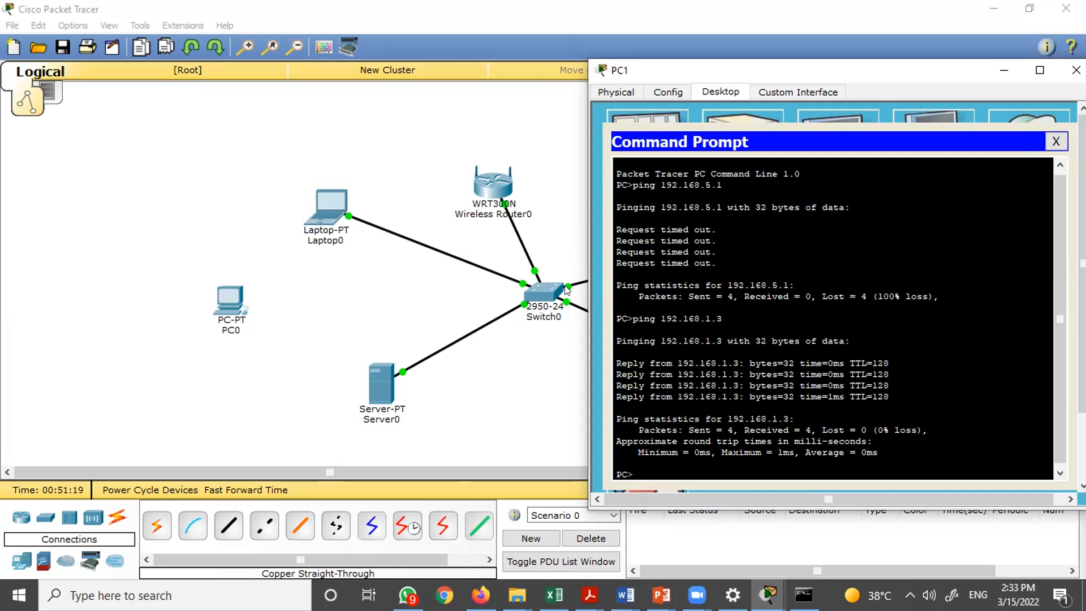
{"action": "left_click", "coordinate": [1076, 70]}
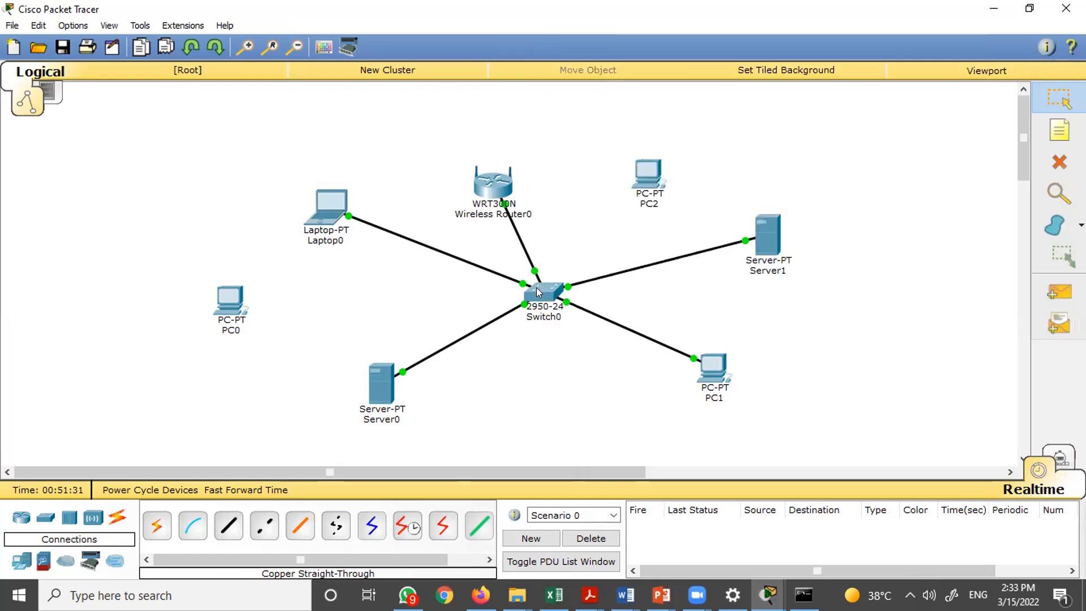
- Examine the IP address details of PC1, Server1, Laptop0 and Server0 on the topology
{"action": "mouse_move", "coordinate": [541, 293]}
{"action": "mouse_move", "coordinate": [383, 398]}
{"action": "mouse_move", "coordinate": [721, 377]}
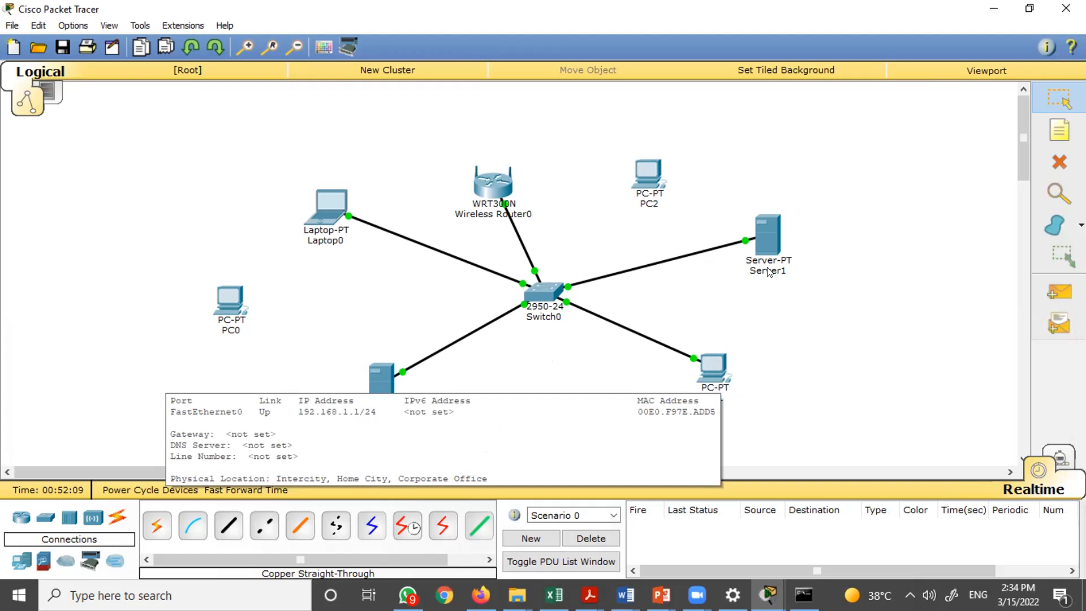
{"action": "mouse_move", "coordinate": [770, 247]}
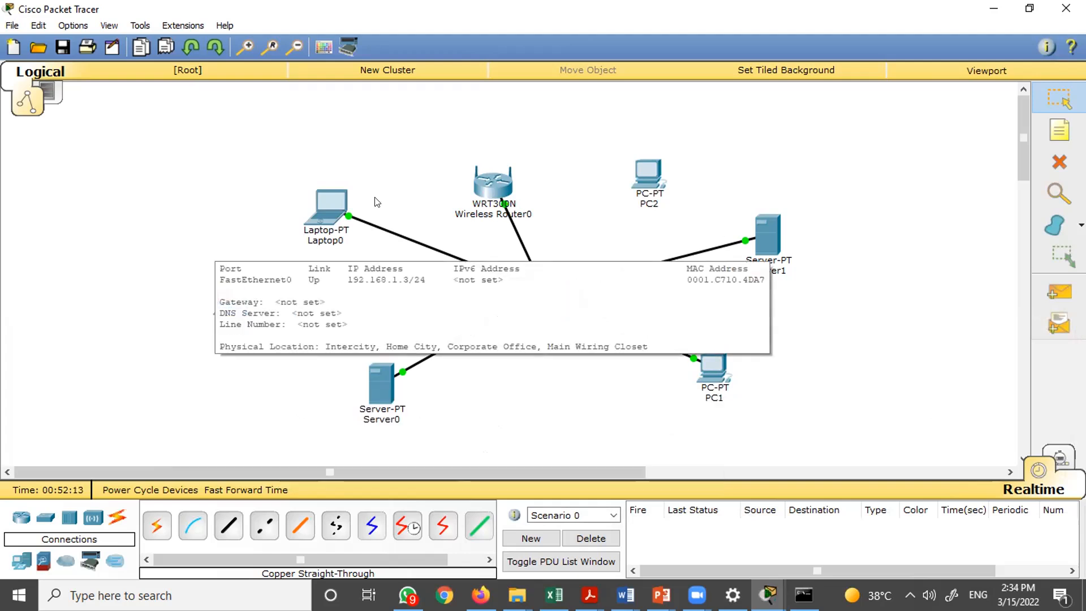
{"action": "mouse_move", "coordinate": [336, 200]}
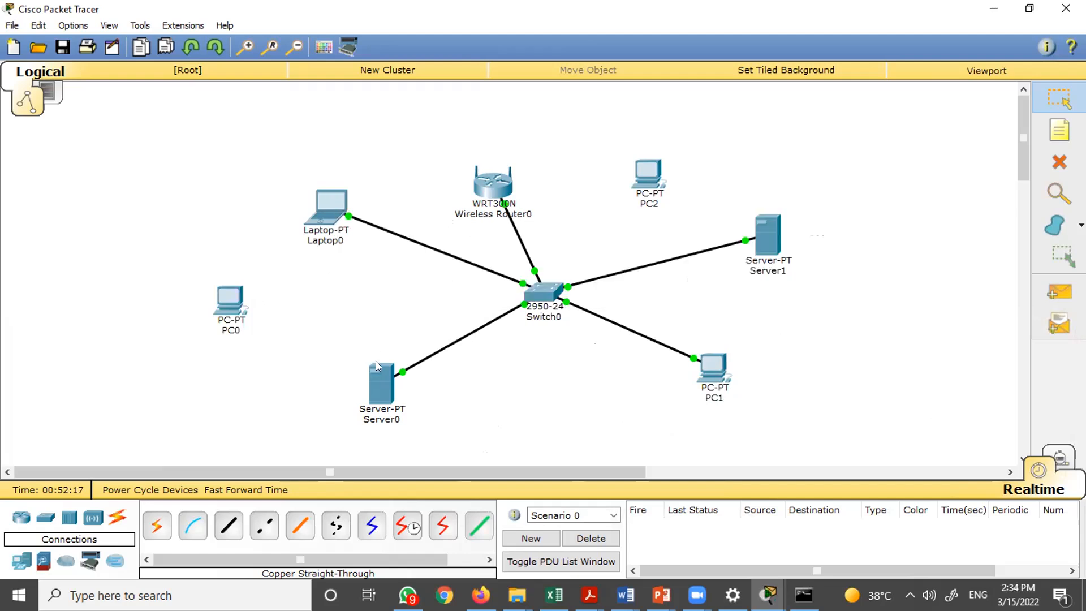
{"action": "mouse_move", "coordinate": [383, 376]}
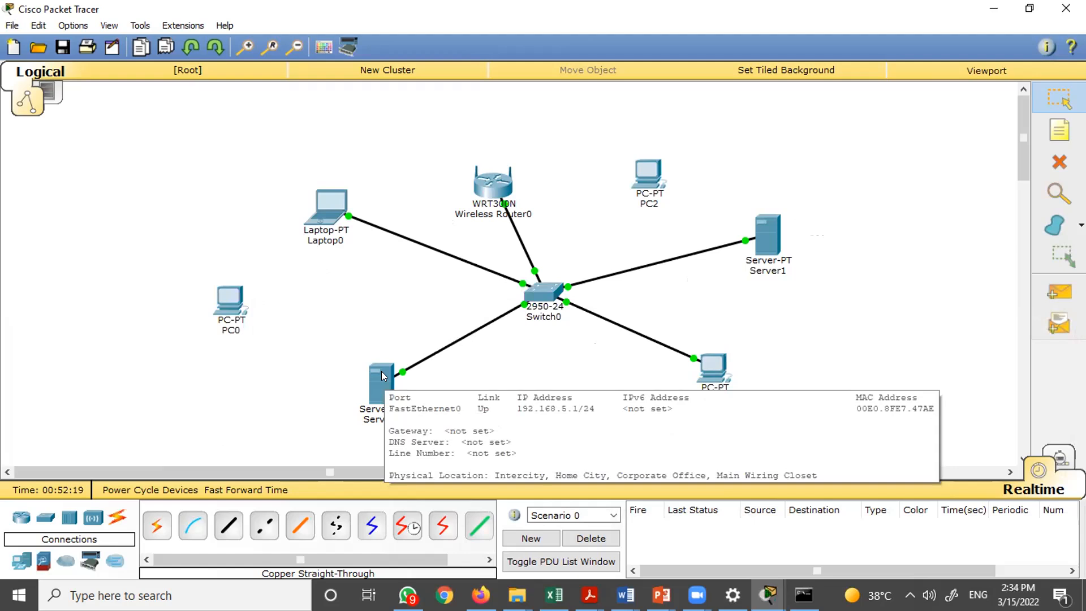
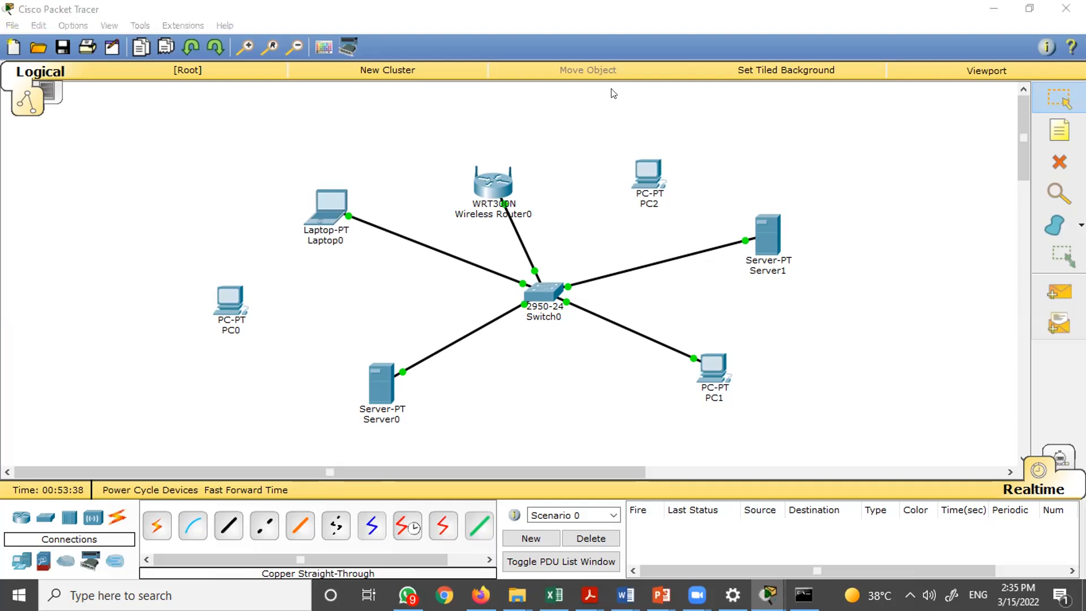
- Move PC0 lower on the workspace, below the router
{"action": "left_click", "coordinate": [640, 212]}
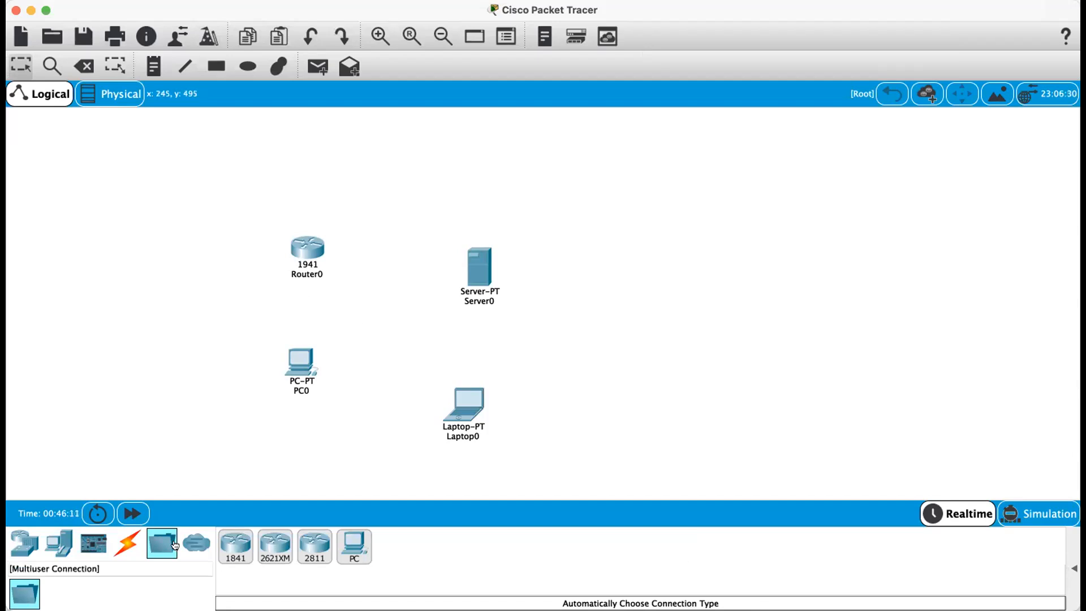
{"action": "left_click", "coordinate": [127, 545]}
{"action": "left_click_drag", "start_coordinate": [298, 362], "coordinate": [239, 428]}
- Connect PC0 to Laptop0 using the automatically chosen connection type
{"action": "left_click", "coordinate": [235, 546]}
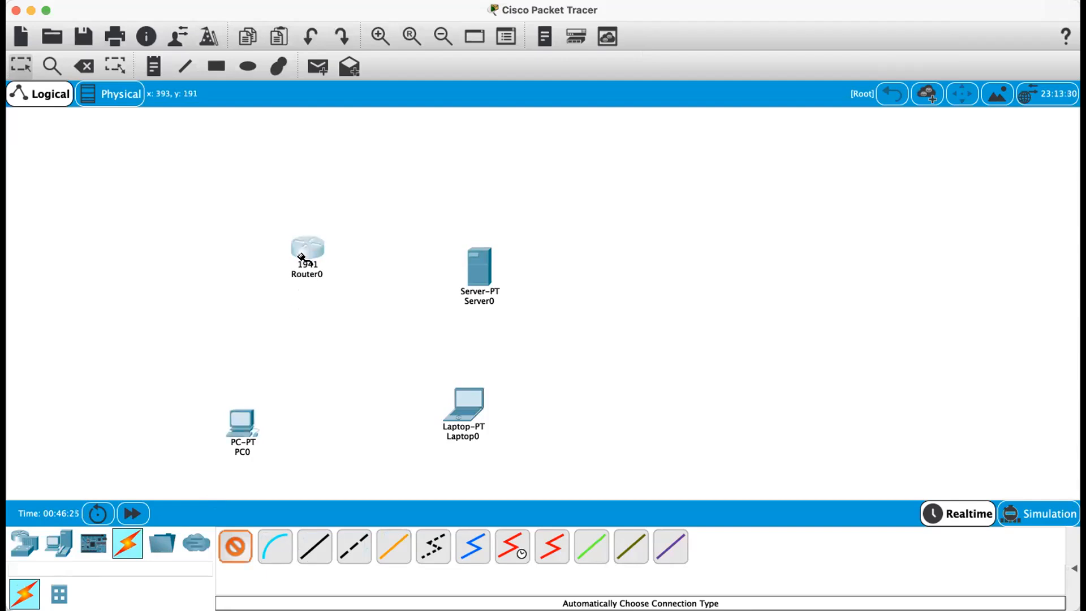
{"action": "left_click", "coordinate": [243, 421]}
{"action": "left_click", "coordinate": [469, 403]}
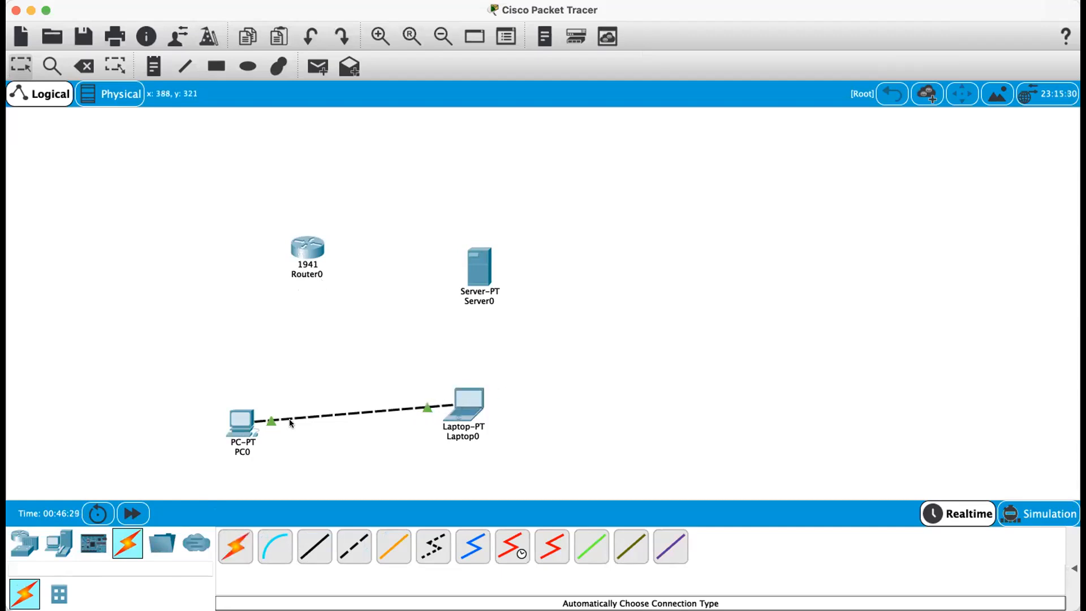
- Connect Router0 to Server0 using the automatically chosen connection type
{"action": "left_click", "coordinate": [234, 545]}
{"action": "left_click", "coordinate": [307, 247]}
{"action": "left_click", "coordinate": [476, 265]}
- Try to connect PC0 to Server0 with an automatically chosen cable, dismissing the port errors
{"action": "left_click", "coordinate": [235, 546]}
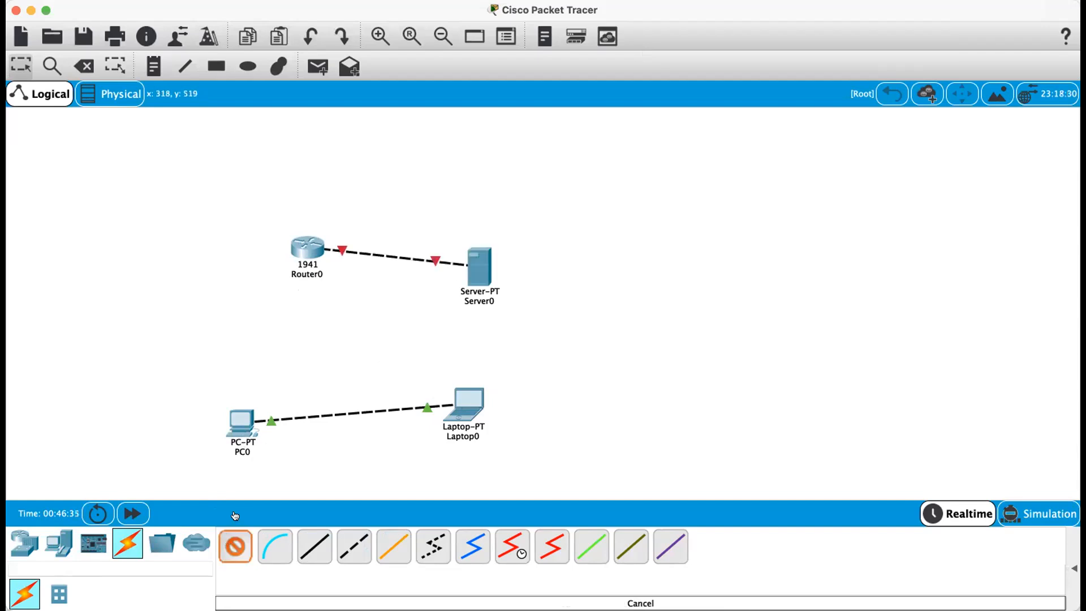
{"action": "left_click", "coordinate": [246, 418]}
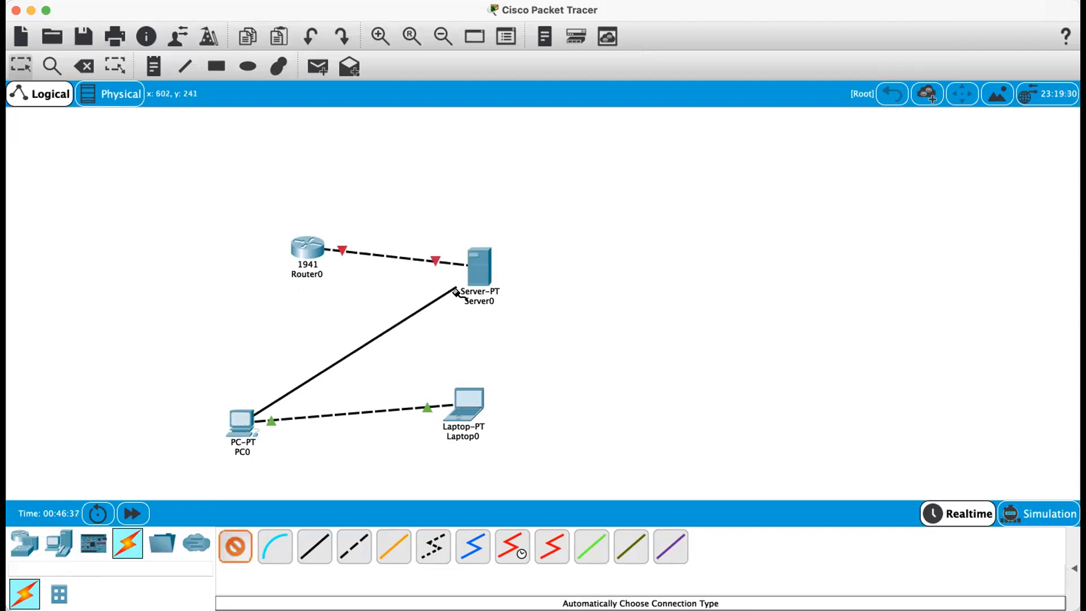
{"action": "left_click", "coordinate": [481, 268]}
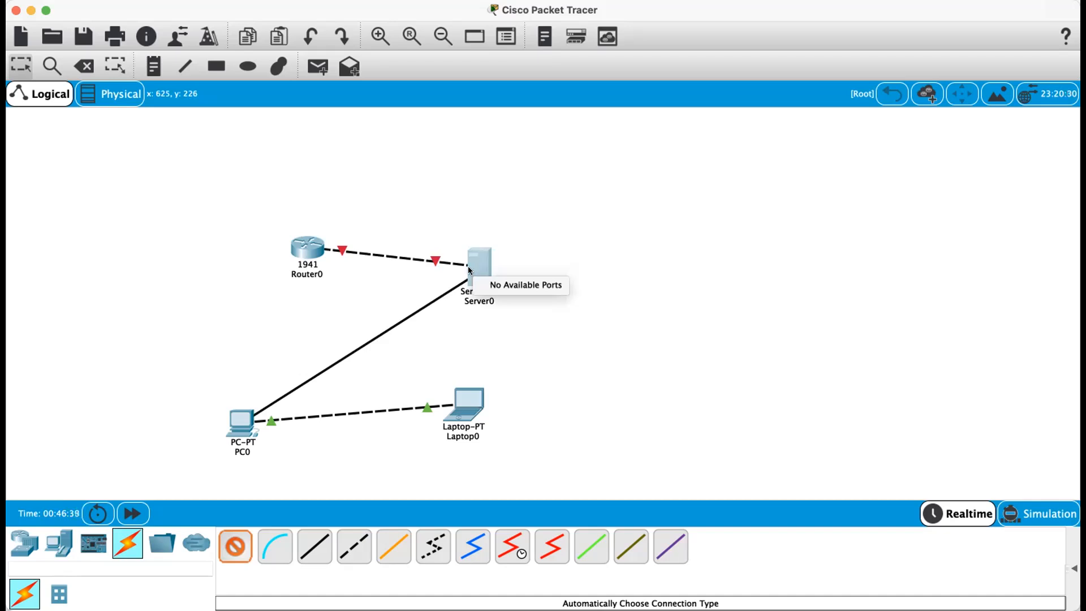
{"action": "left_click", "coordinate": [226, 424]}
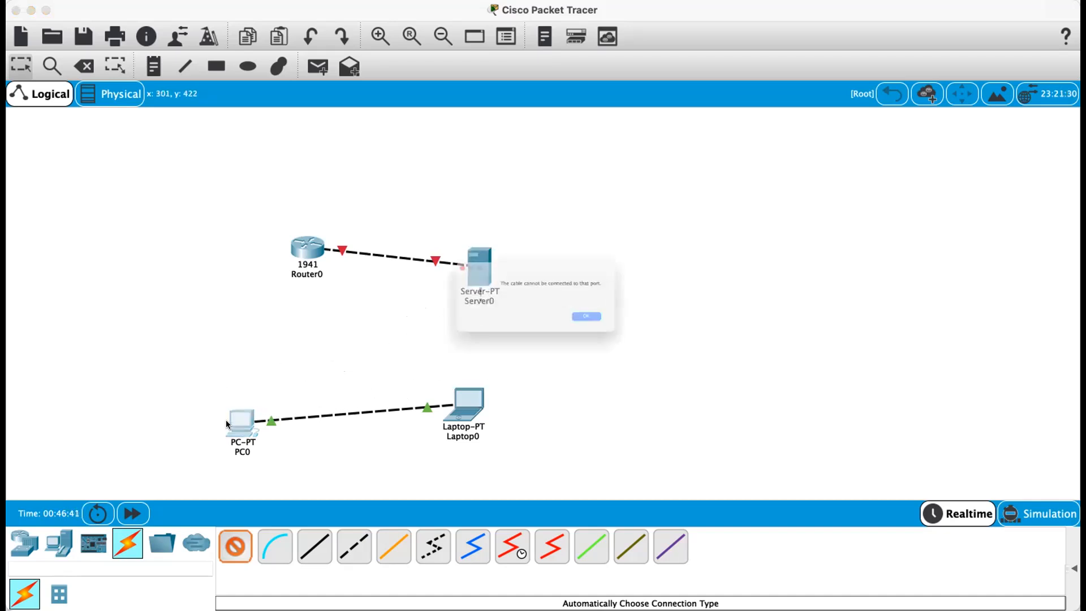
{"action": "left_click", "coordinate": [633, 333]}
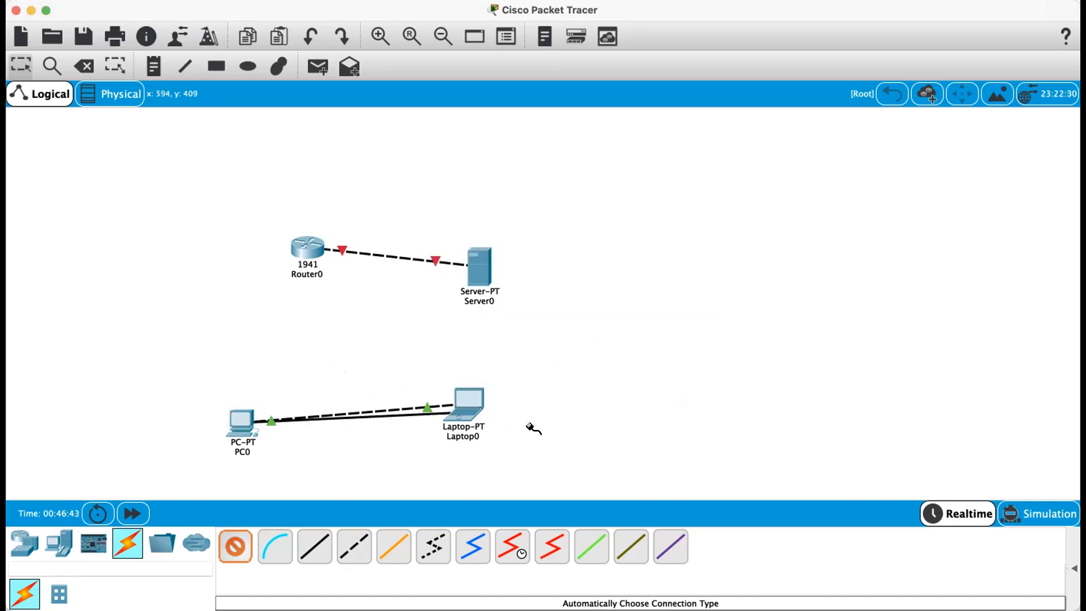
{"action": "left_click", "coordinate": [242, 425]}
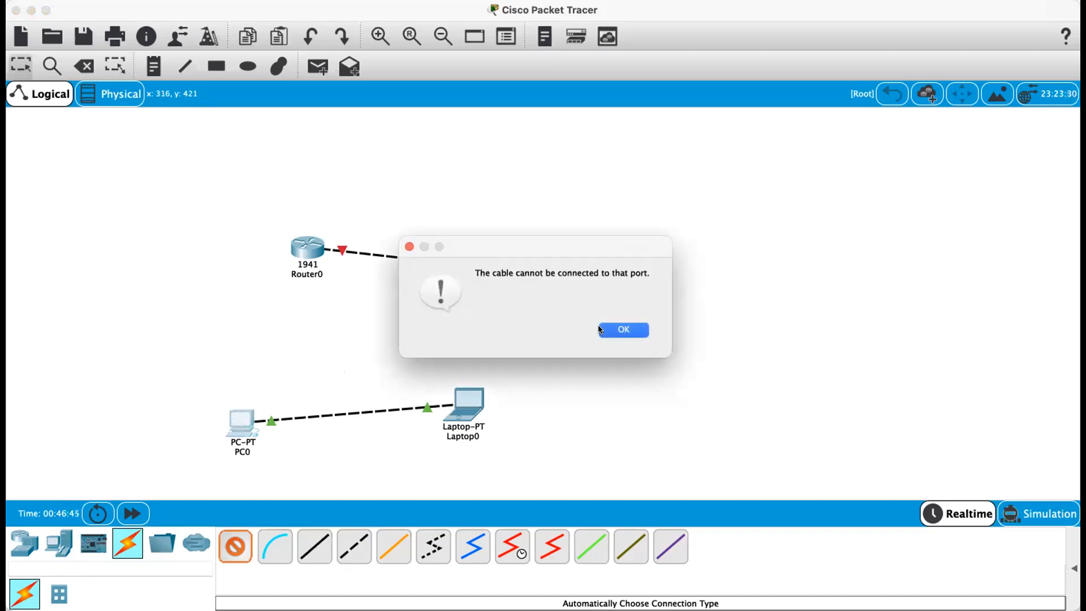
{"action": "left_click", "coordinate": [601, 329]}
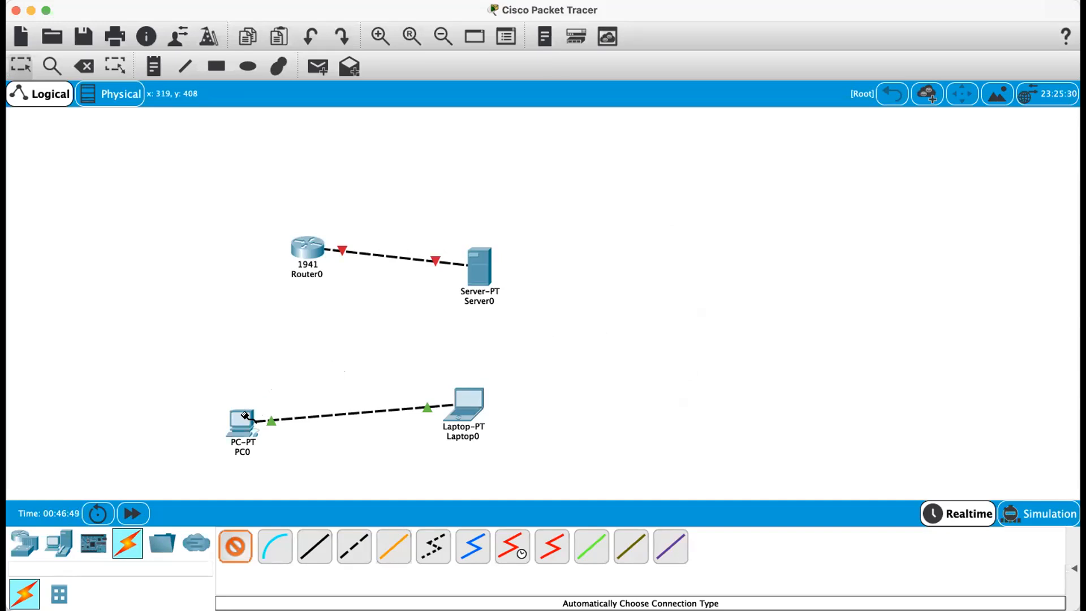
{"action": "mouse_move", "coordinate": [244, 417]}
{"action": "left_click", "coordinate": [84, 66]}
{"action": "key", "text": "Escape"}
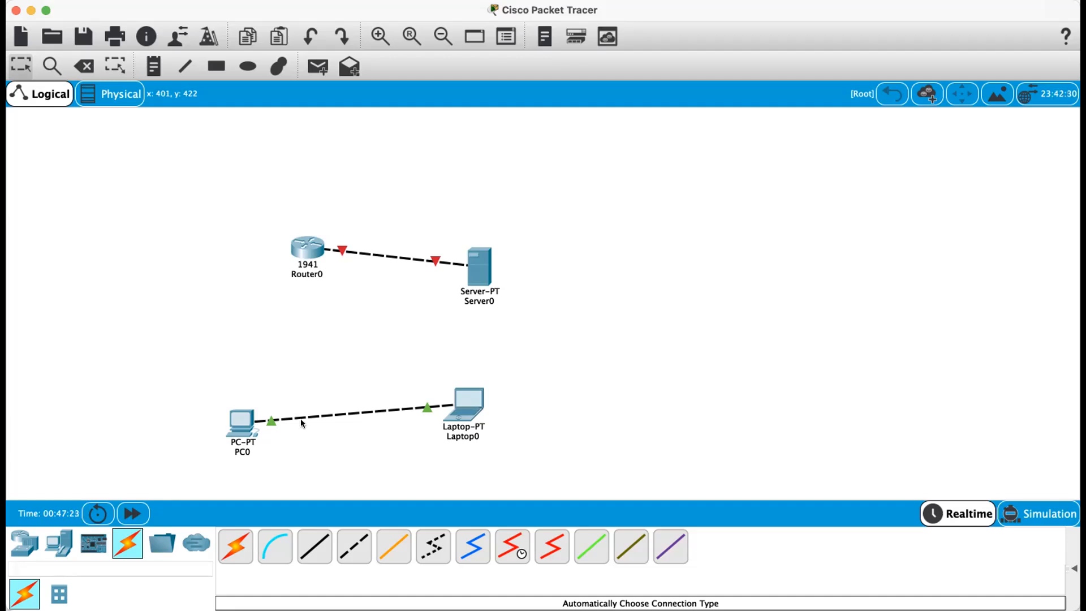
- Place a 2960 switch between PC0 and Laptop0
{"action": "left_click", "coordinate": [89, 544]}
{"action": "left_click", "coordinate": [58, 545]}
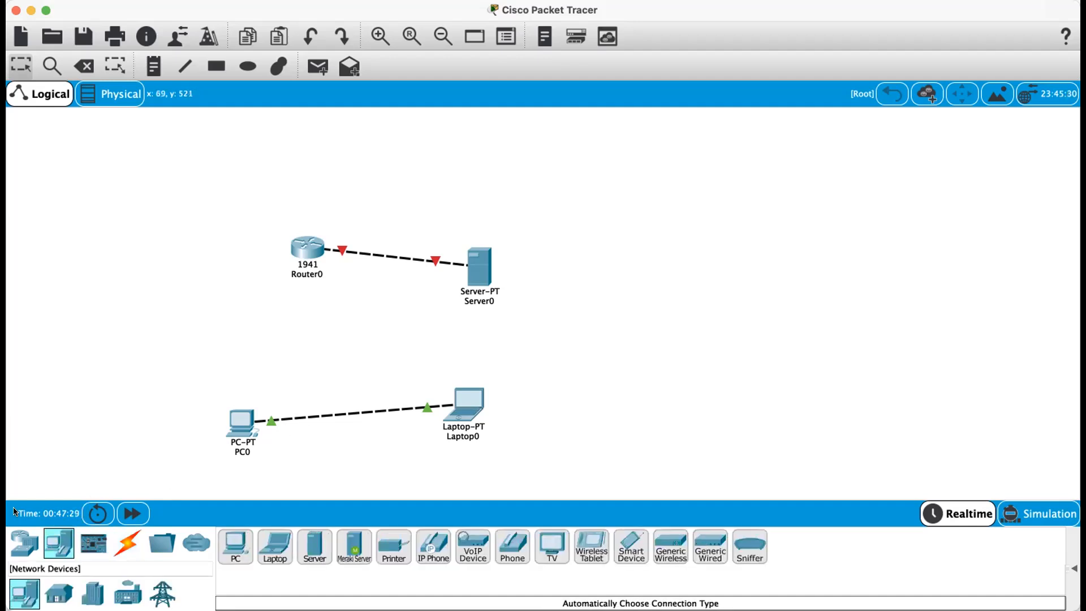
{"action": "left_click", "coordinate": [23, 544]}
{"action": "left_click", "coordinate": [164, 541]}
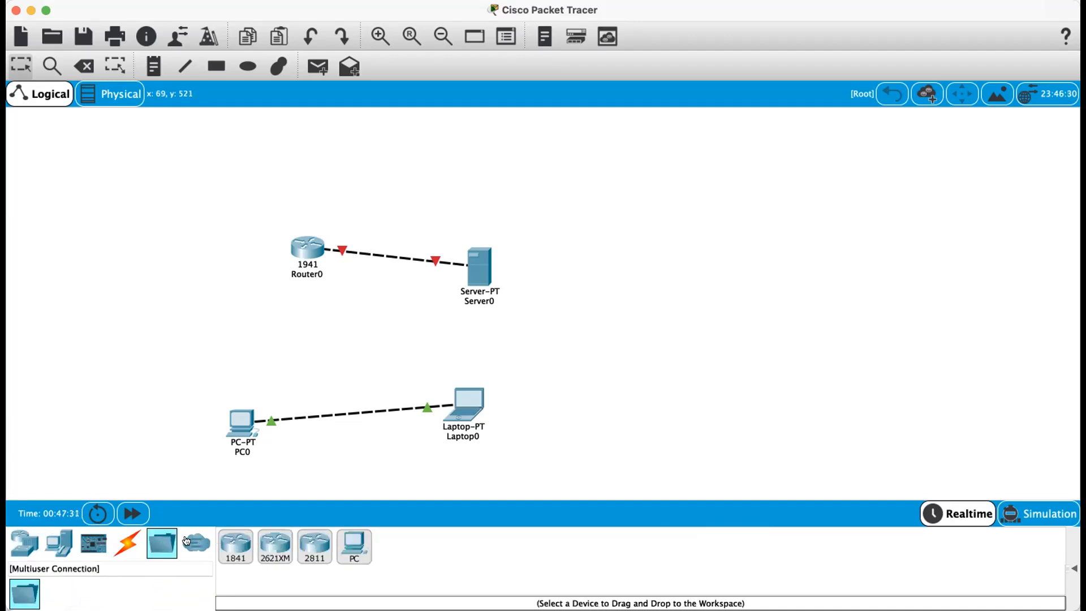
{"action": "left_click", "coordinate": [127, 543]}
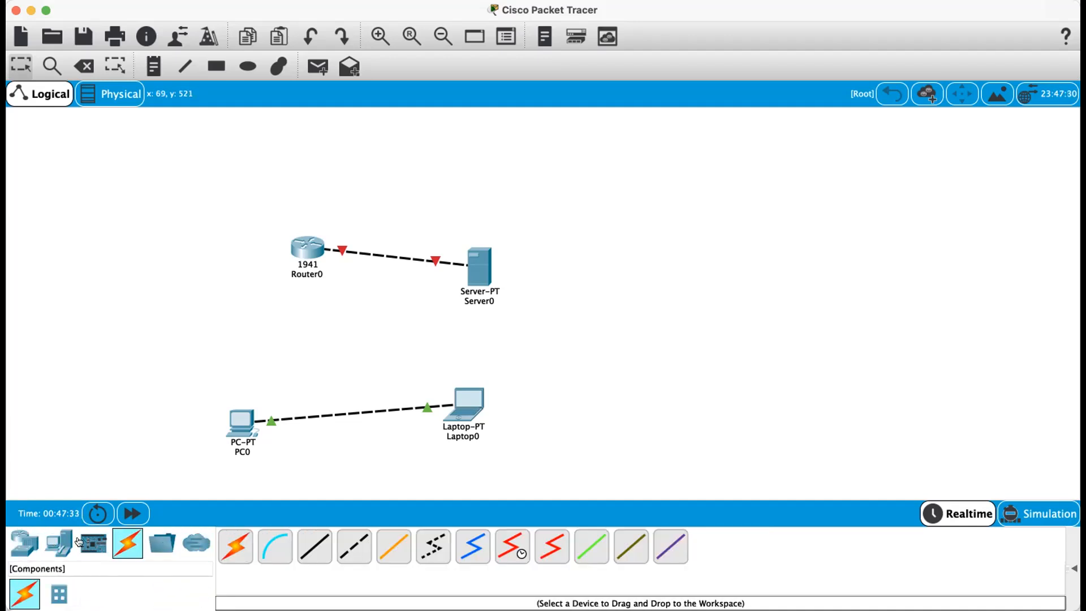
{"action": "left_click", "coordinate": [90, 538]}
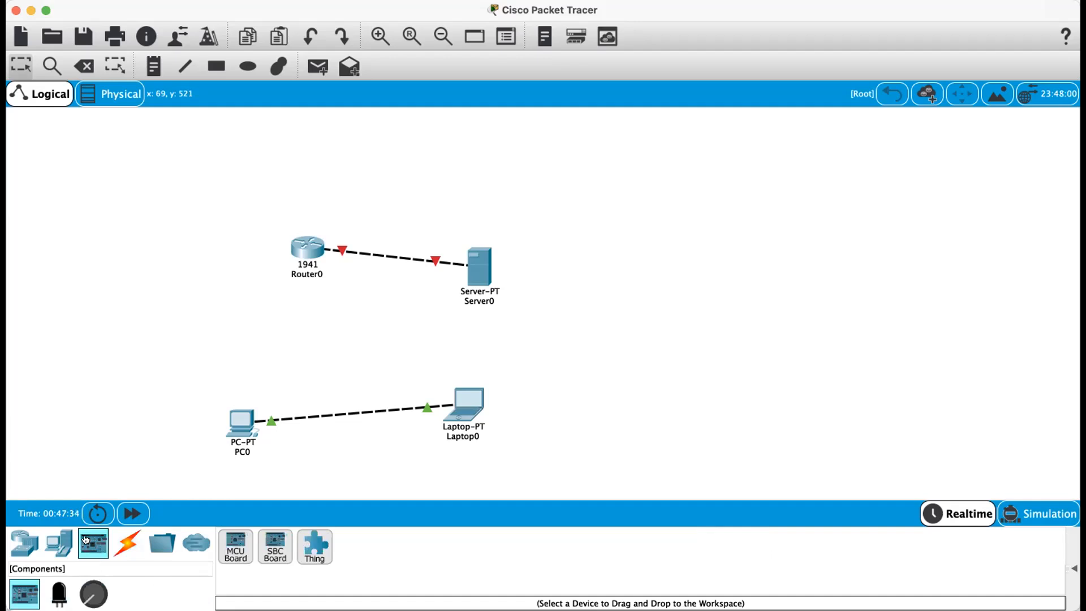
{"action": "left_click", "coordinate": [59, 543]}
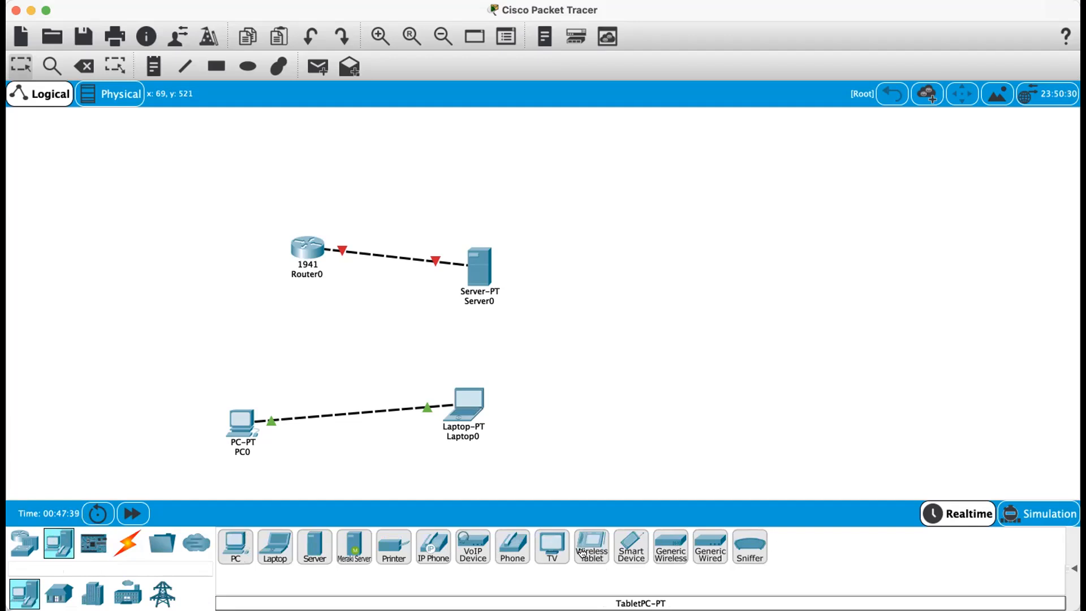
{"action": "left_click", "coordinate": [37, 538]}
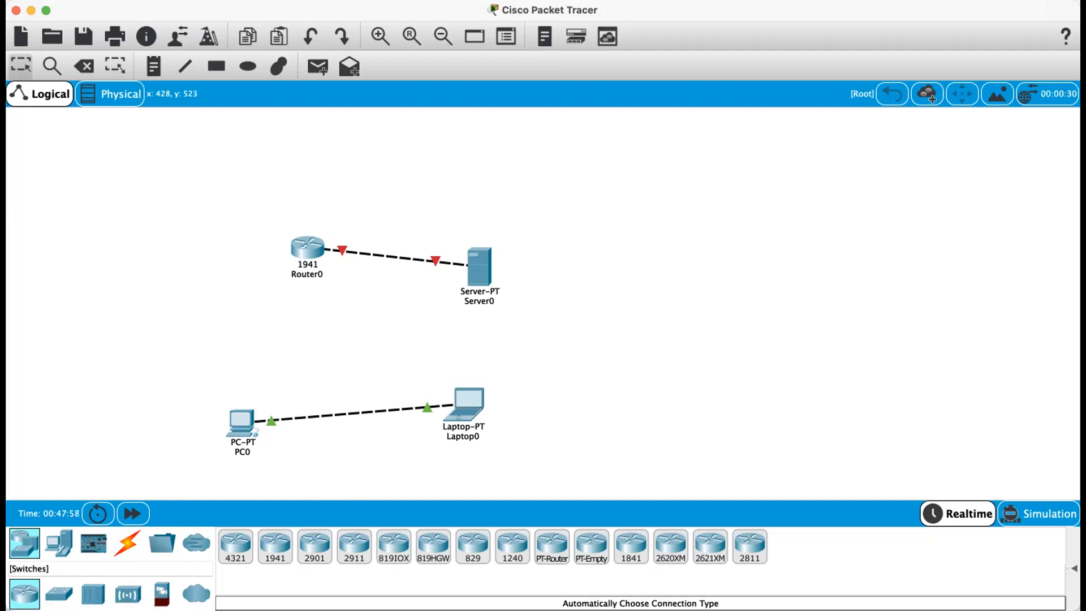
{"action": "left_click", "coordinate": [59, 594]}
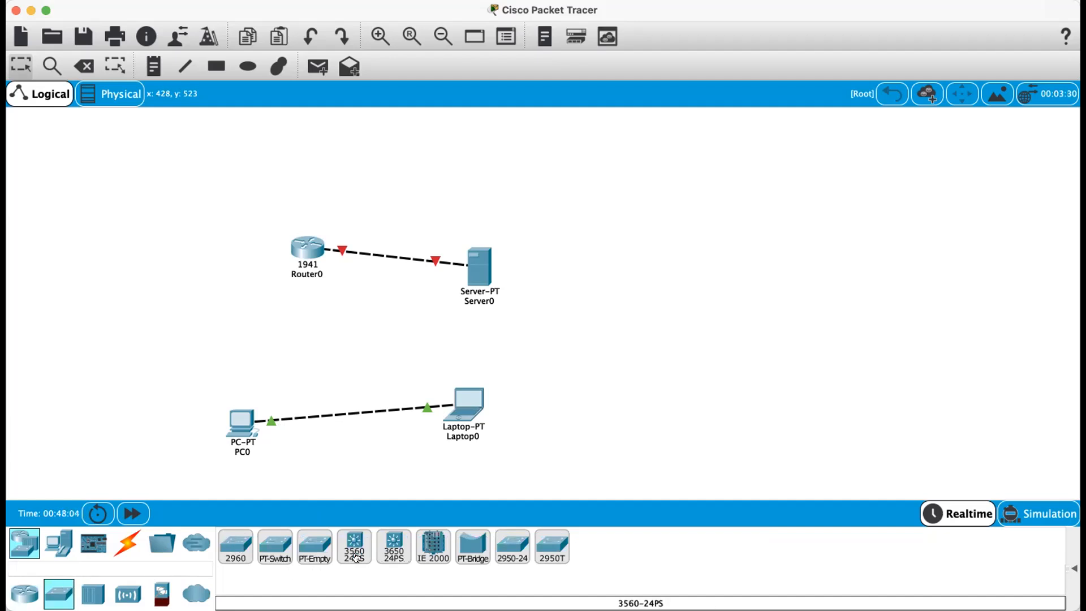
{"action": "left_click", "coordinate": [235, 542]}
{"action": "left_click", "coordinate": [338, 341]}
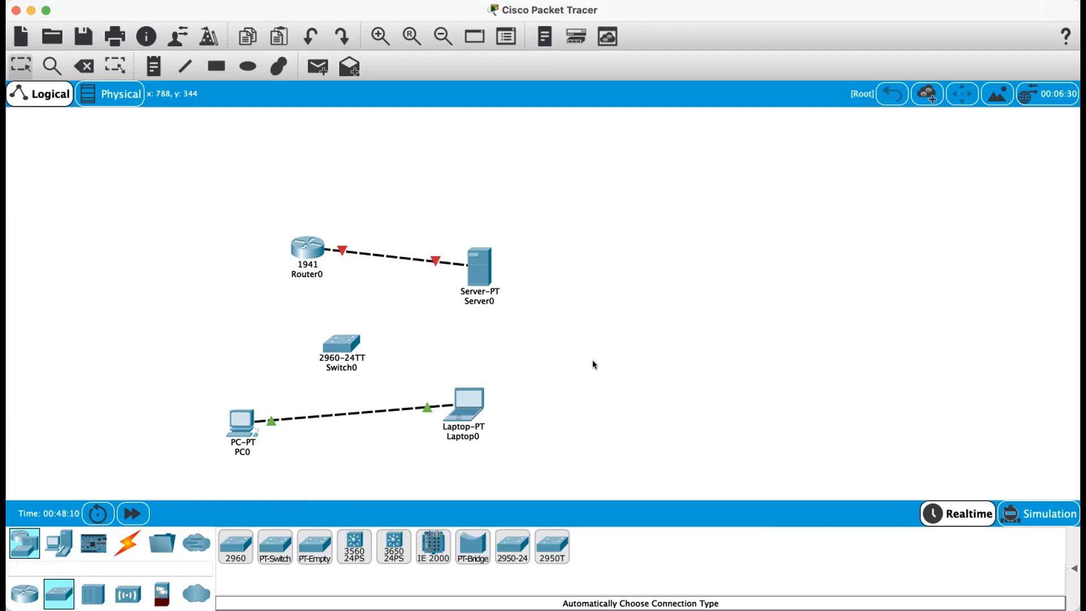
- Delete the newly placed switch
{"action": "left_click", "coordinate": [118, 540]}
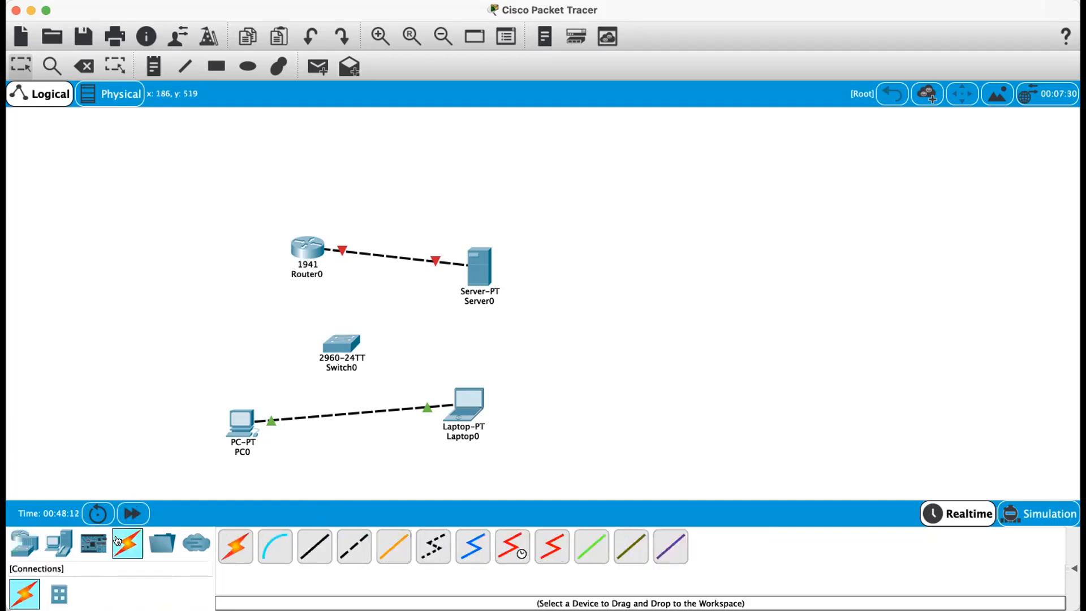
{"action": "left_click", "coordinate": [242, 541]}
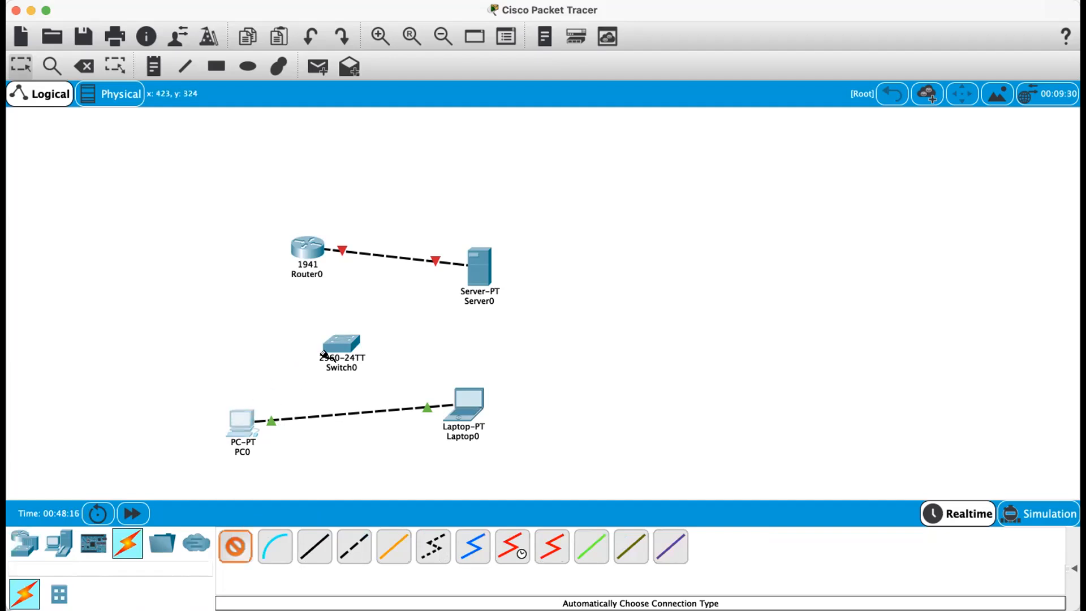
{"action": "left_click", "coordinate": [72, 60]}
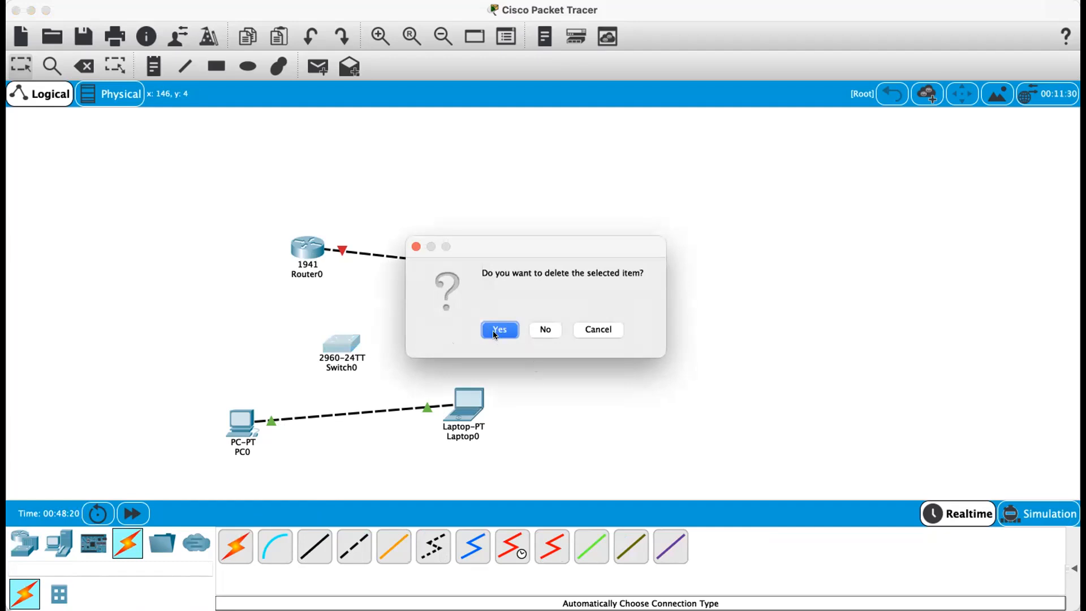
{"action": "left_click", "coordinate": [499, 327]}
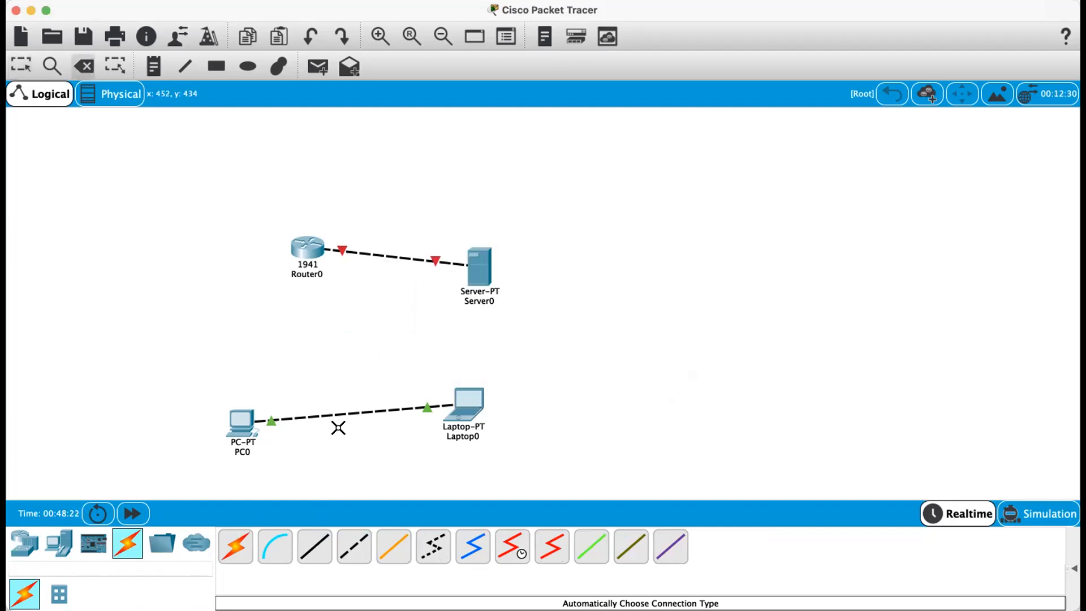
- Delete the PC0–Laptop0 and Router0–Server0 cables
{"action": "left_click", "coordinate": [334, 411]}
{"action": "left_click", "coordinate": [377, 255]}
{"action": "left_click", "coordinate": [21, 65]}
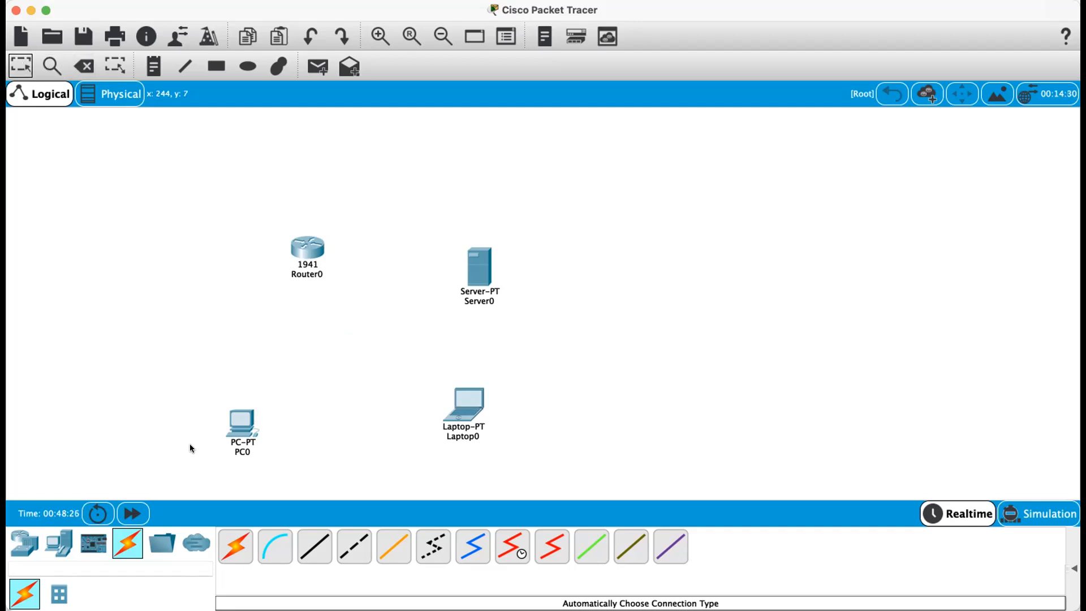
- Place a 2960-24TT switch in the centre between PC0 and Laptop0
{"action": "left_click", "coordinate": [24, 543]}
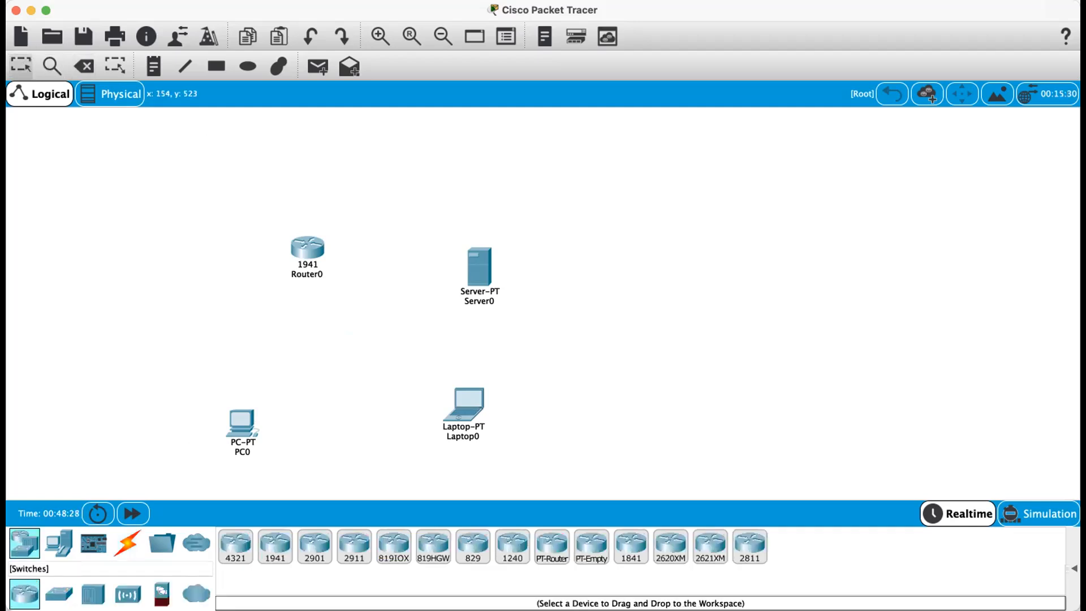
{"action": "left_click", "coordinate": [59, 594]}
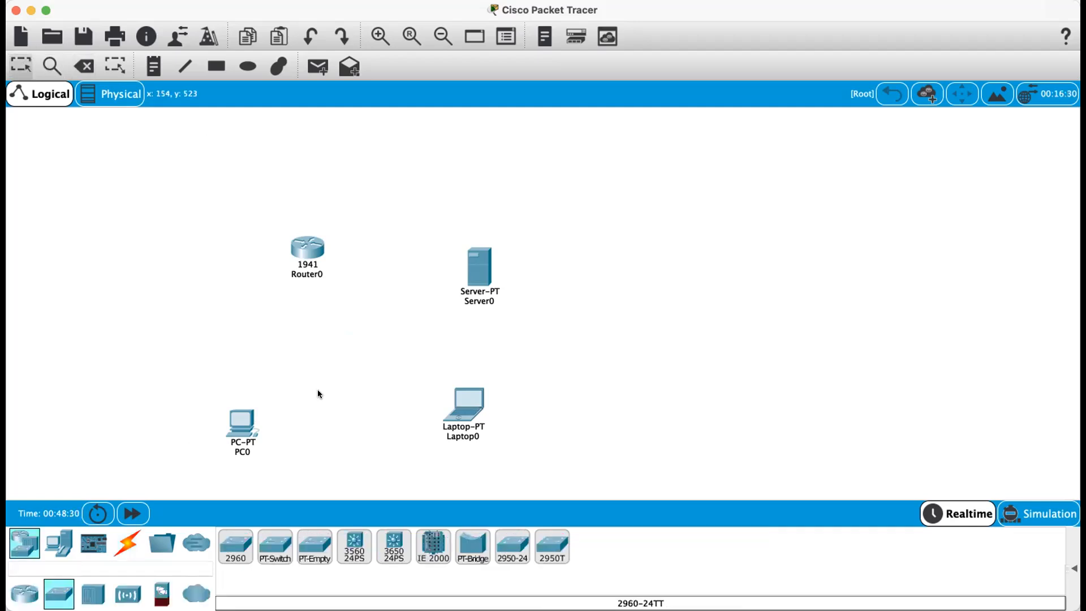
{"action": "left_click", "coordinate": [368, 360]}
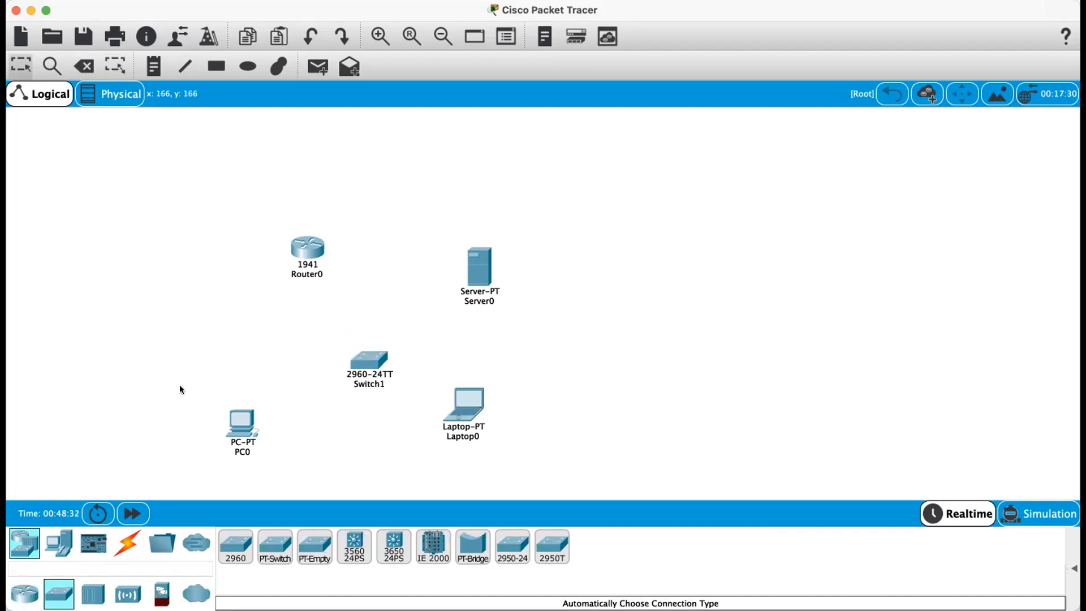
- Connect Switch1 to PC0 using the automatically chosen connection type
{"action": "left_click", "coordinate": [128, 542]}
{"action": "left_click", "coordinate": [237, 546]}
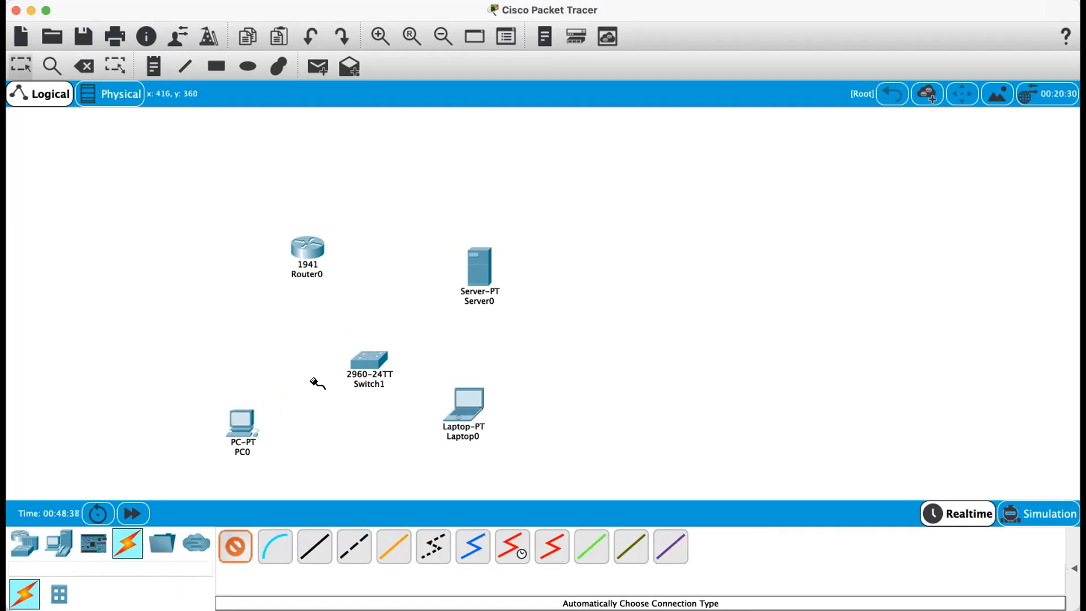
{"action": "left_click", "coordinate": [371, 363]}
{"action": "left_click", "coordinate": [239, 418]}
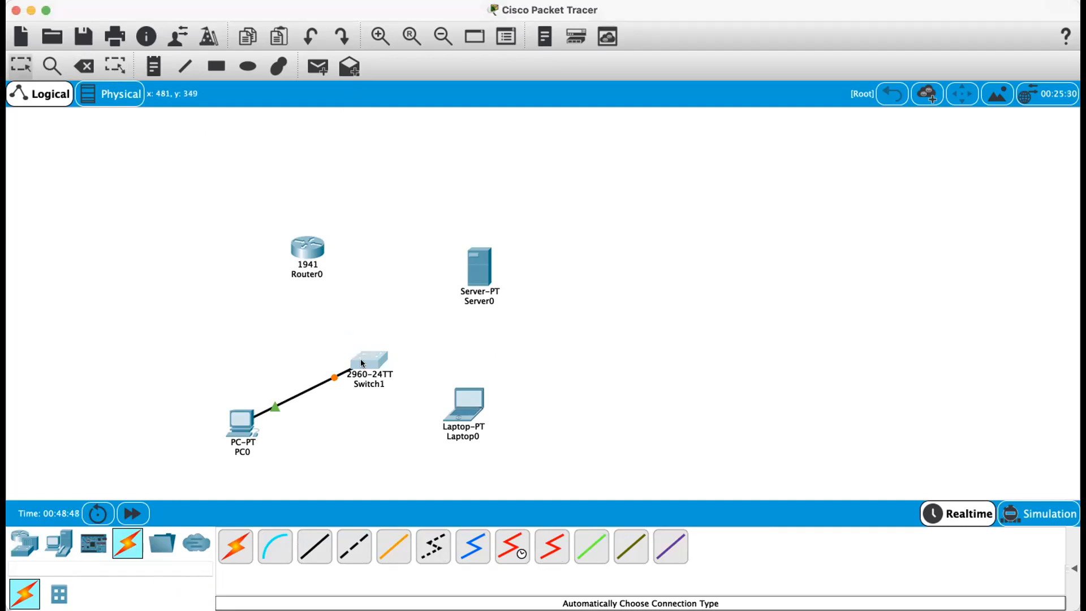
- Connect Switch1 to Laptop0 using the automatically chosen connection type
{"action": "left_click", "coordinate": [235, 546]}
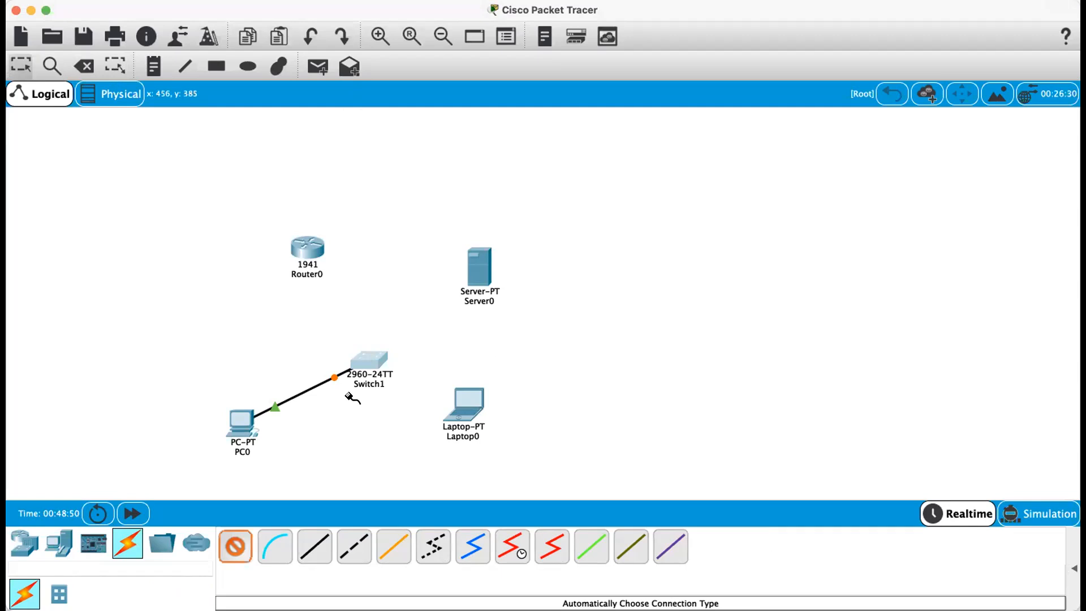
{"action": "left_click", "coordinate": [368, 358]}
{"action": "left_click", "coordinate": [465, 403]}
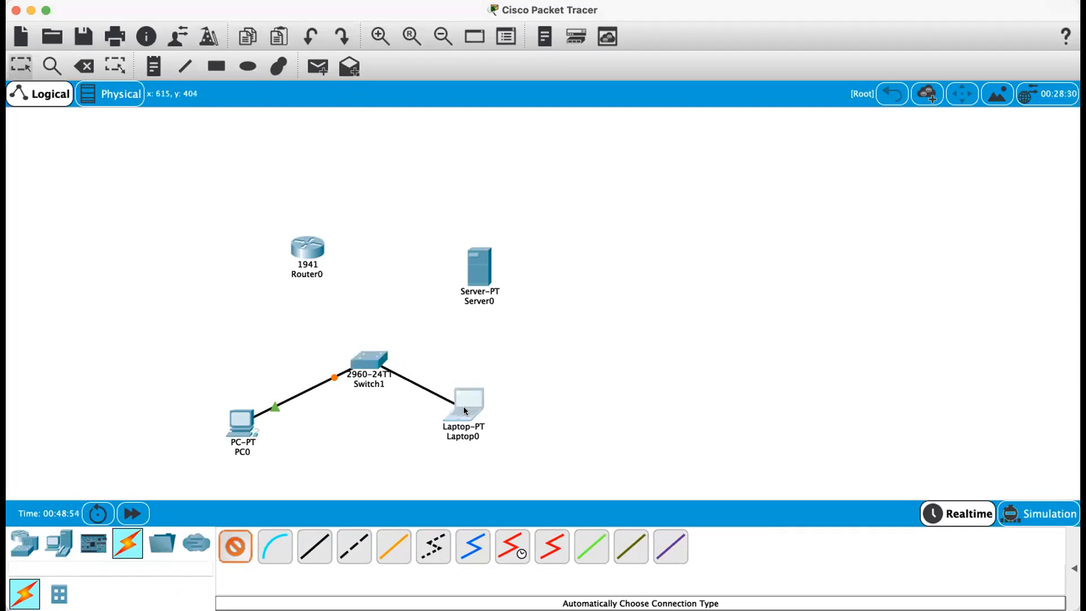
- Connect Switch1 to Router0 using the automatically chosen connection type
{"action": "left_click", "coordinate": [231, 538]}
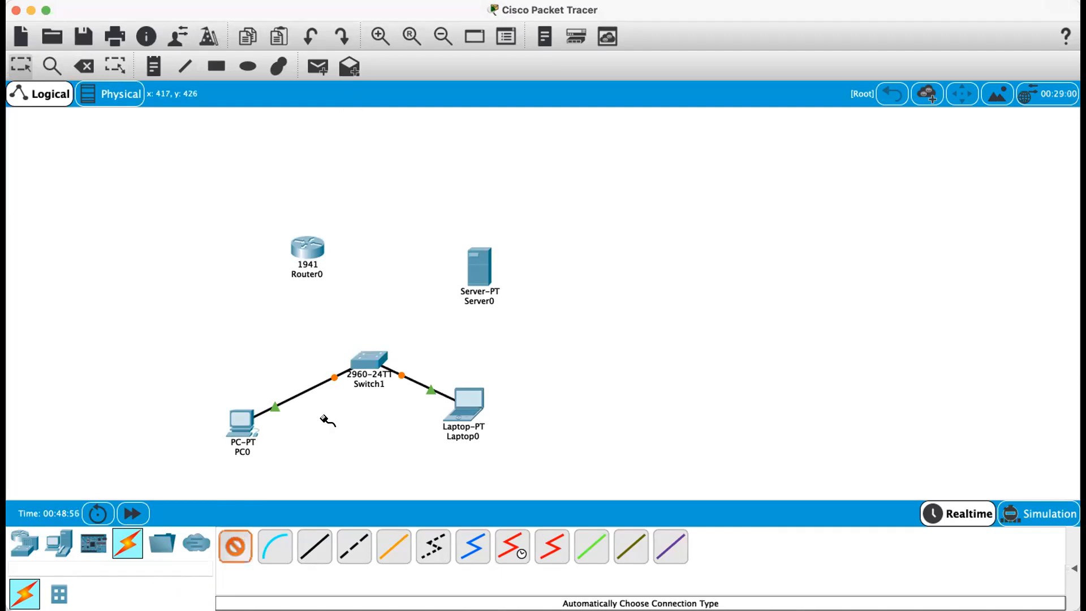
{"action": "left_click", "coordinate": [365, 358]}
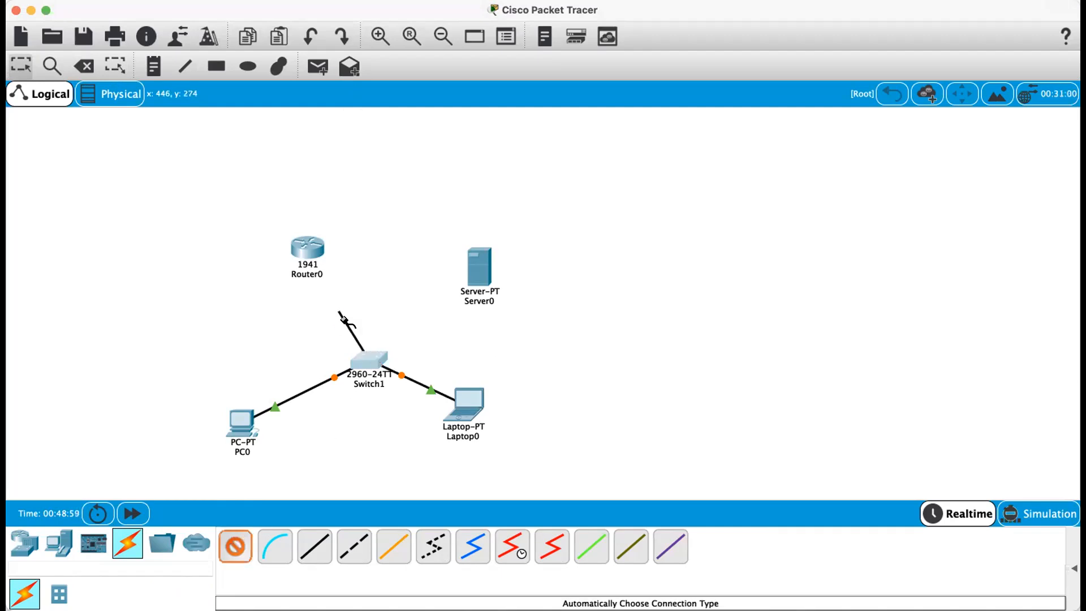
{"action": "left_click", "coordinate": [307, 247]}
- Connect Switch1 to Server0 using the automatically chosen connection type
{"action": "left_click", "coordinate": [235, 546]}
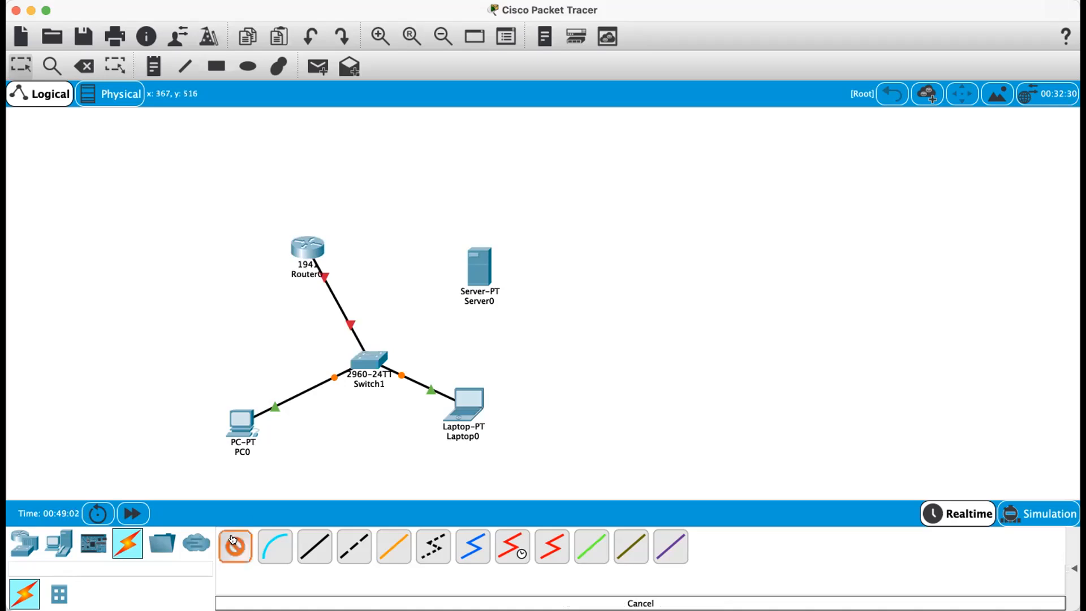
{"action": "left_click", "coordinate": [368, 355]}
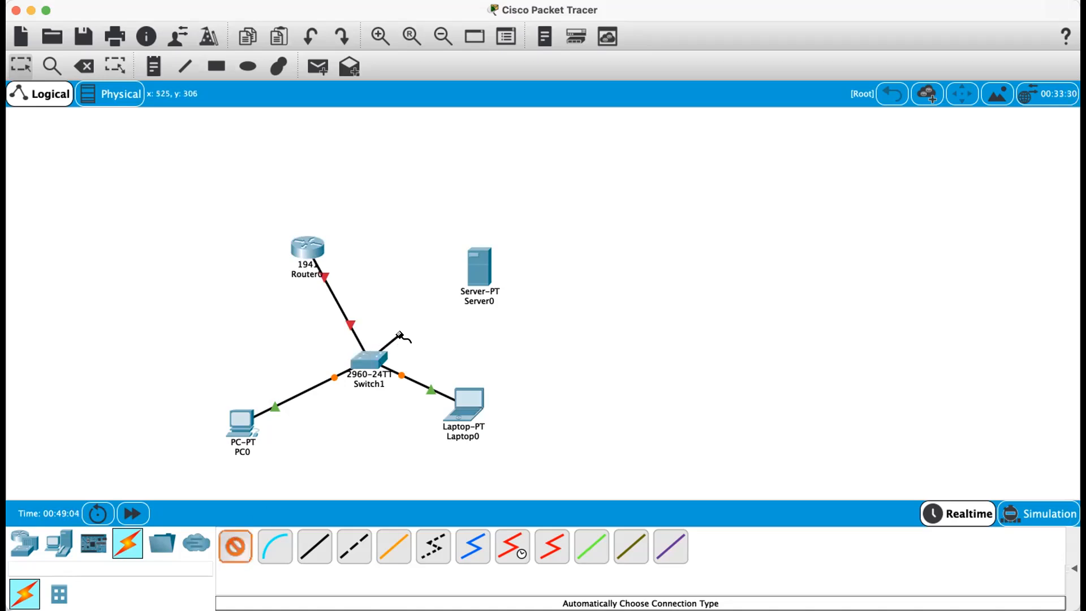
{"action": "left_click", "coordinate": [480, 273]}
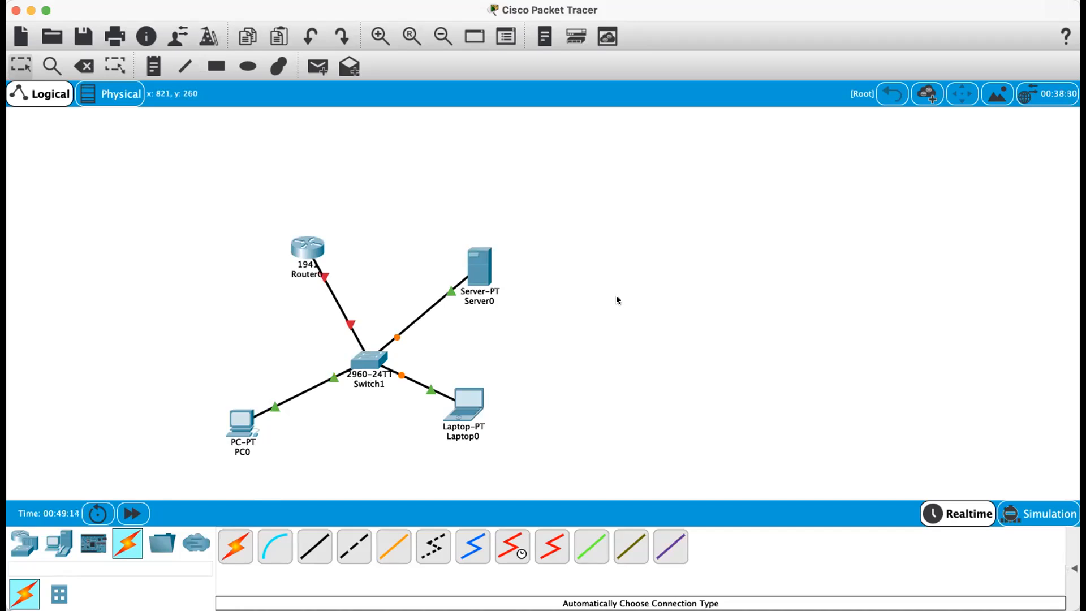
- Delete the cable between Router0 and Switch1
{"action": "left_click", "coordinate": [84, 66]}
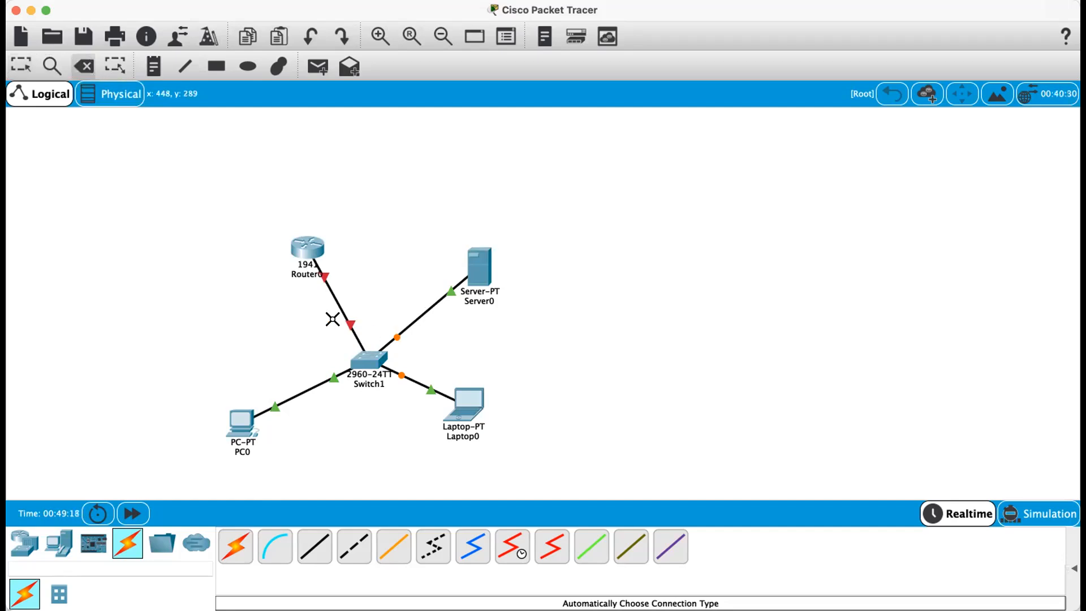
{"action": "left_click", "coordinate": [335, 299]}
{"action": "left_click", "coordinate": [17, 65]}
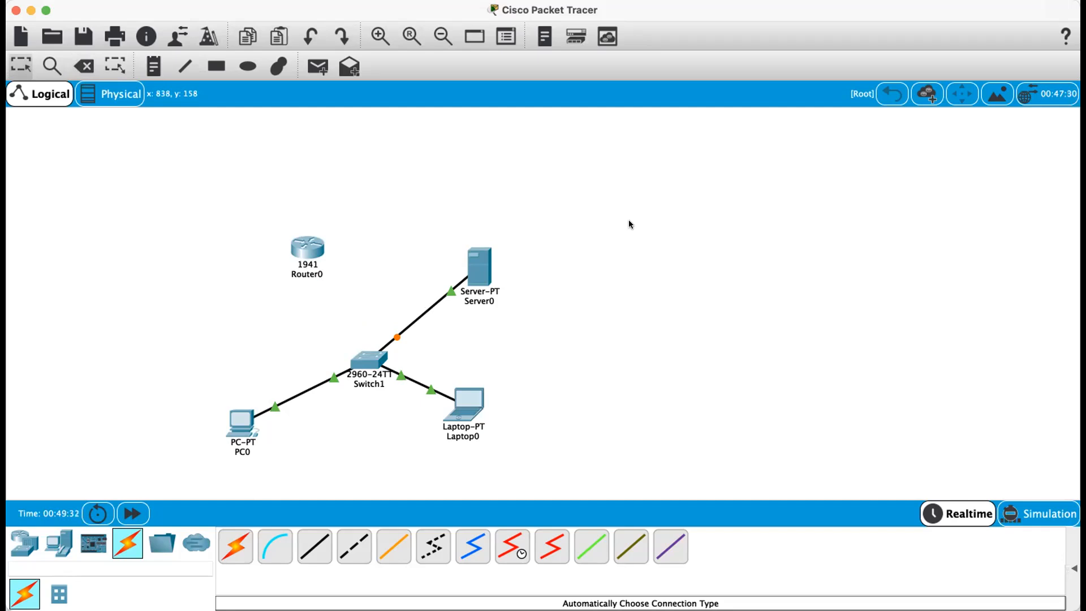
- Reconnect Switch1 to Router0 using the automatically chosen connection type
{"action": "left_click", "coordinate": [235, 546]}
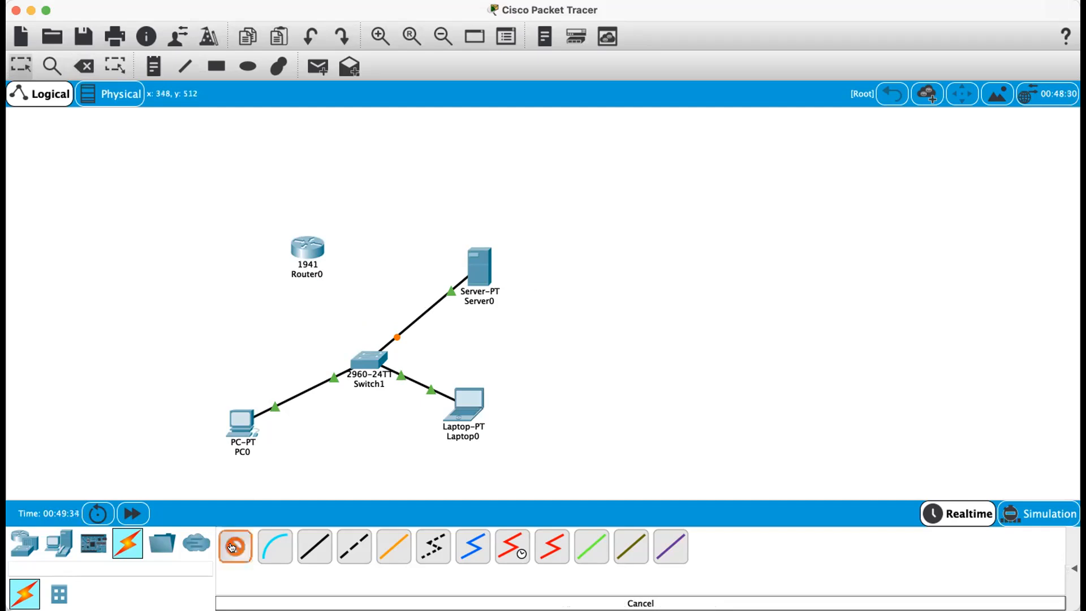
{"action": "left_click", "coordinate": [361, 366]}
{"action": "left_click", "coordinate": [307, 247]}
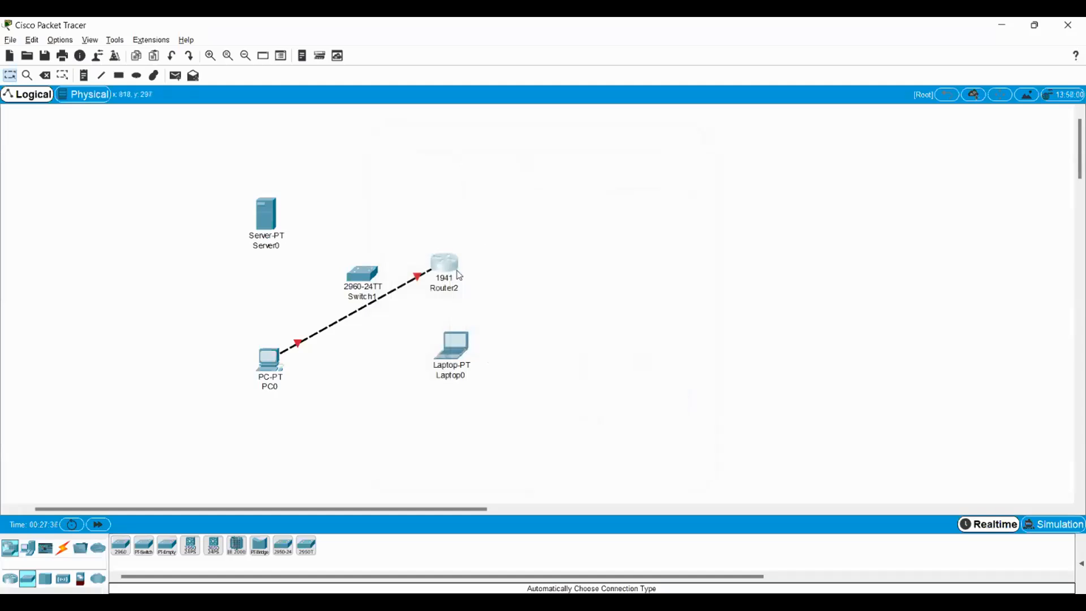
- Delete the selected Router2 together with its cable to PC0, confirming the deletion
{"action": "key", "text": "Delete"}
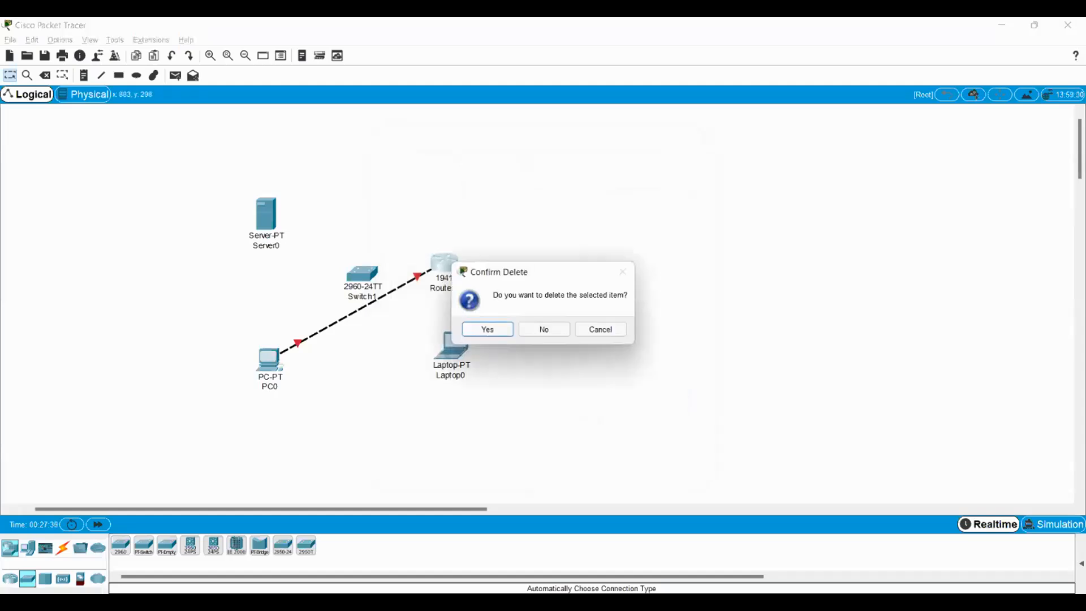
{"action": "left_click", "coordinate": [487, 328]}
{"action": "key", "text": "Escape"}
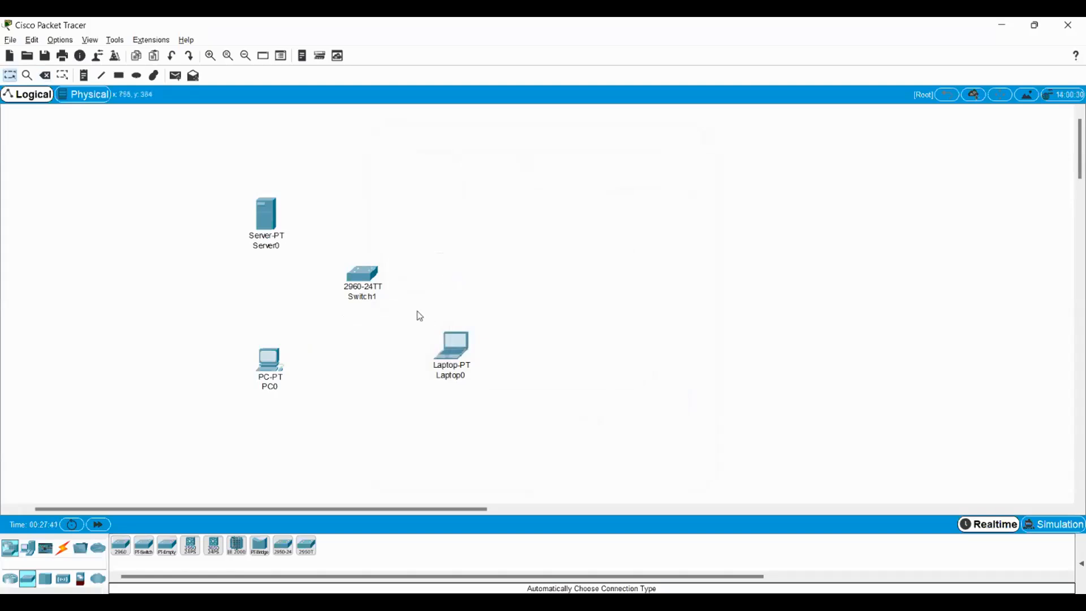
- Nudge Switch1 and Server0 slightly to new positions on the workspace
{"action": "left_click_drag", "start_coordinate": [364, 276], "coordinate": [365, 283]}
{"action": "left_click_drag", "start_coordinate": [268, 232], "coordinate": [285, 237]}
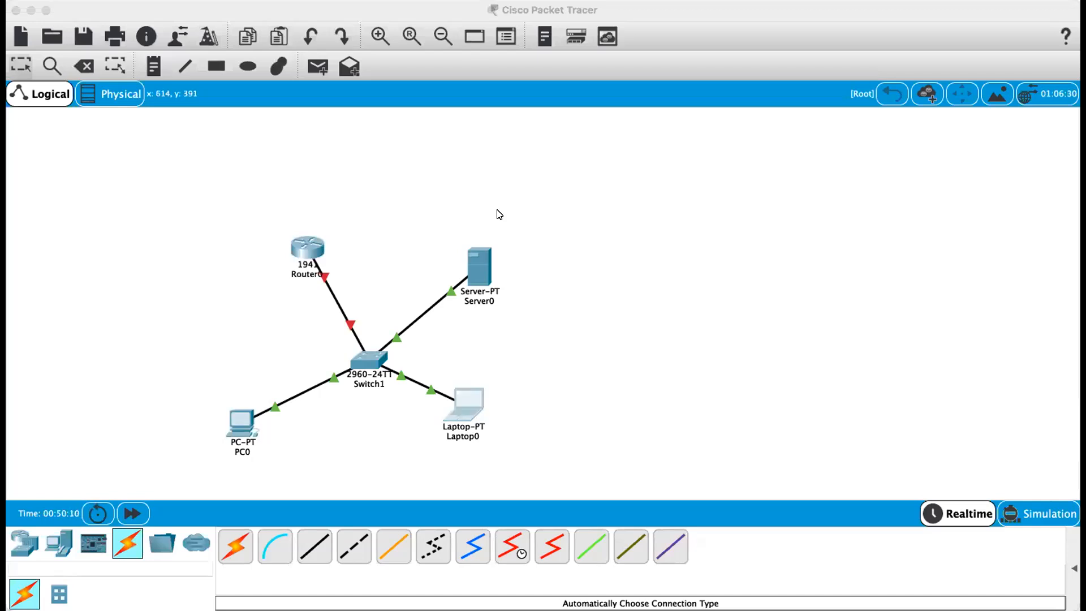
{"action": "left_click", "coordinate": [231, 65]}
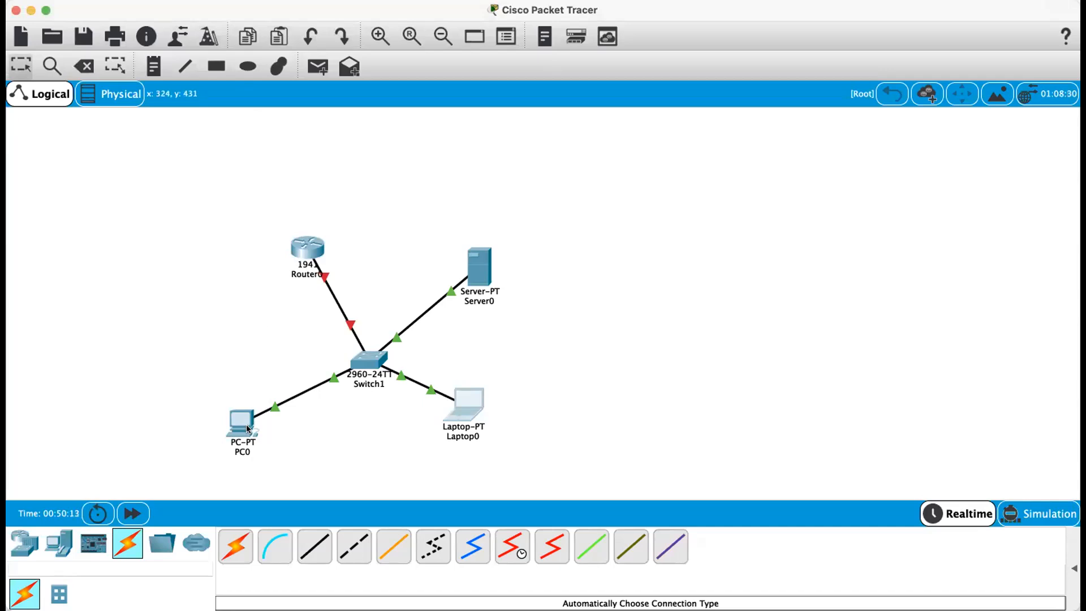
{"action": "mouse_move", "coordinate": [246, 425]}
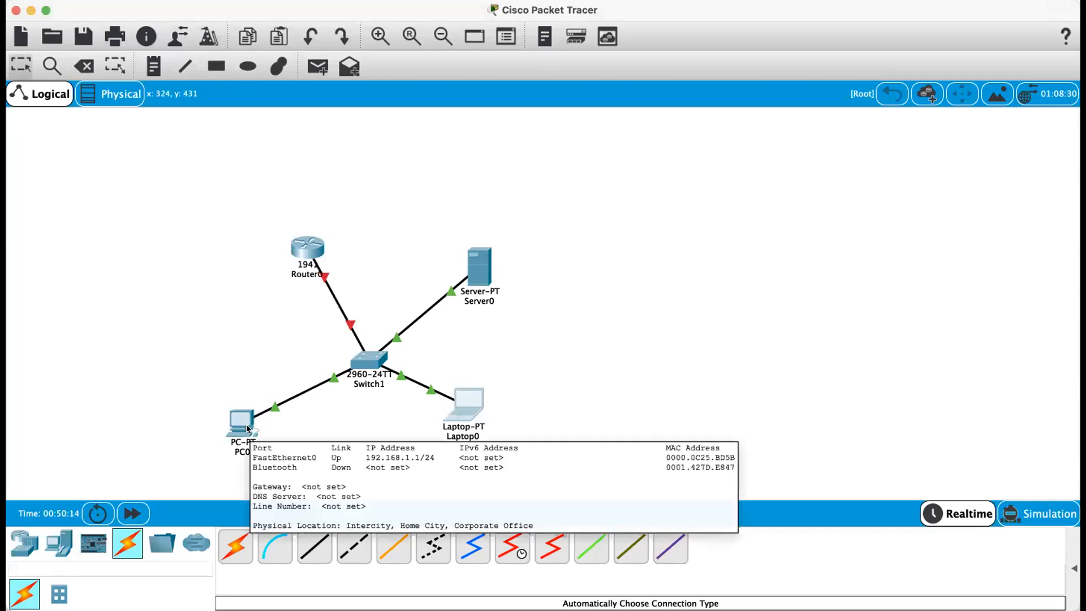
{"action": "left_click", "coordinate": [486, 269]}
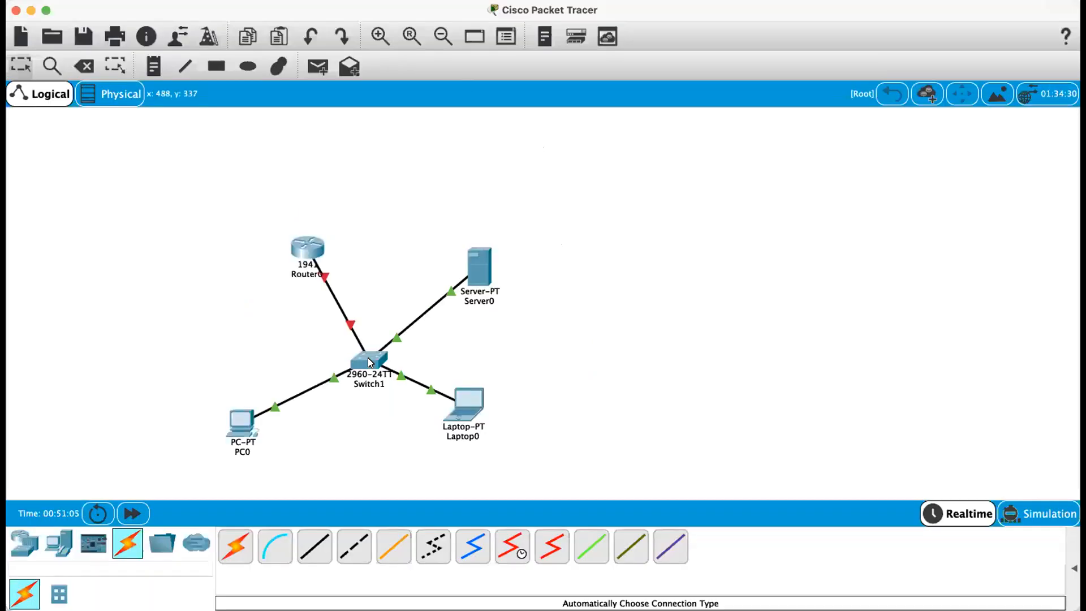
{"action": "mouse_move", "coordinate": [360, 363]}
{"action": "mouse_move", "coordinate": [242, 415]}
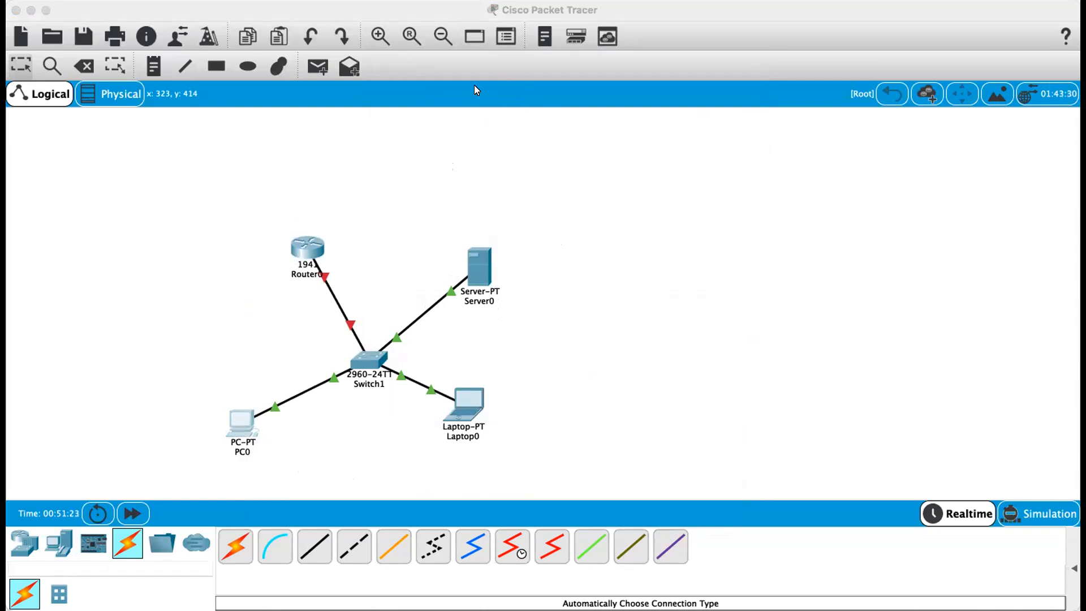
{"action": "left_click", "coordinate": [235, 68]}
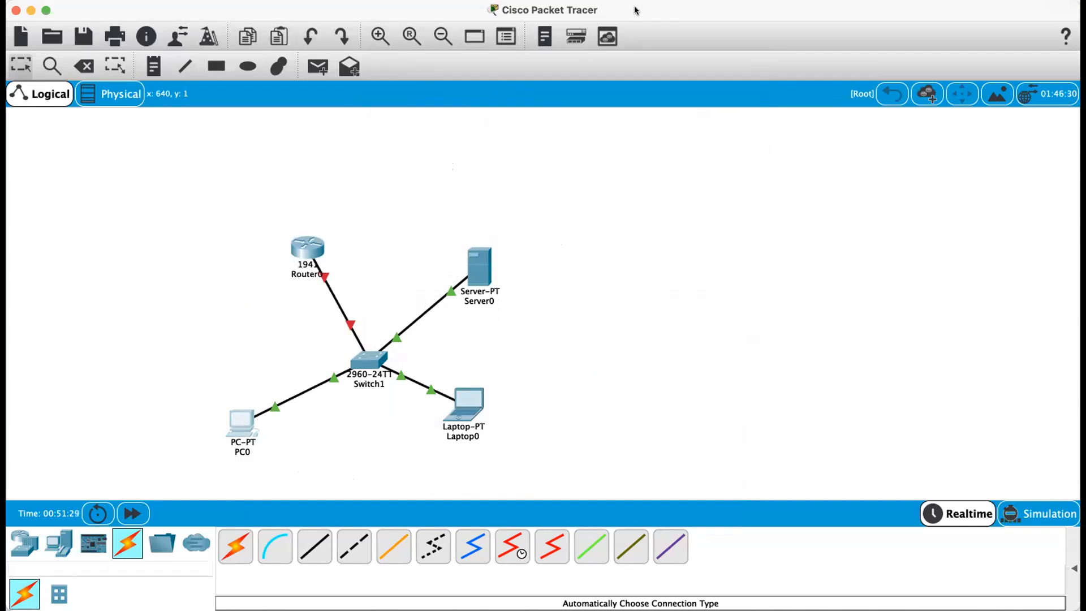
{"action": "left_click", "coordinate": [243, 423]}
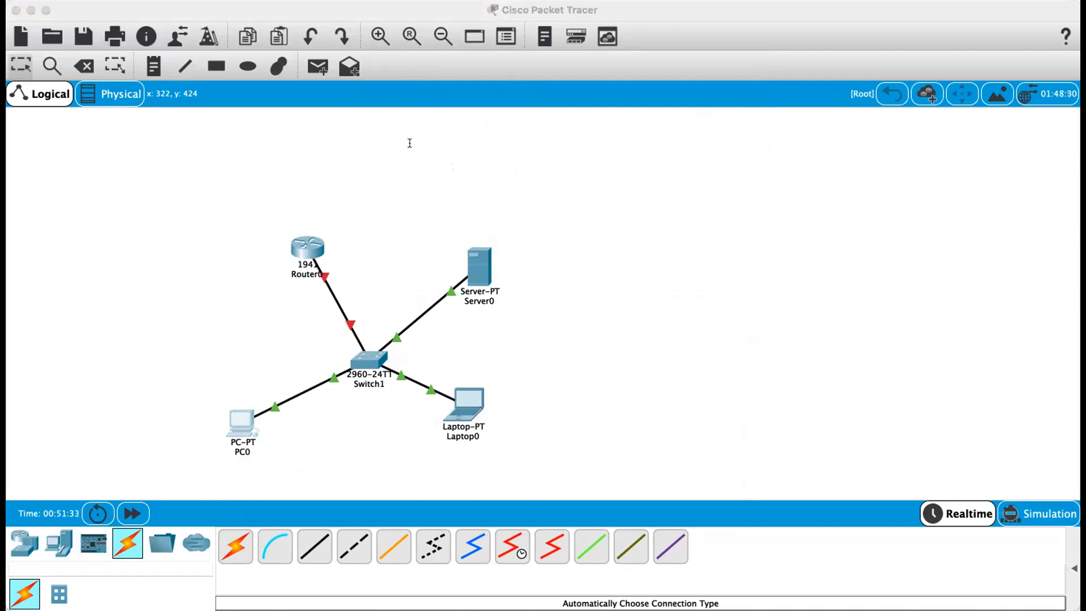
{"action": "left_click", "coordinate": [235, 68]}
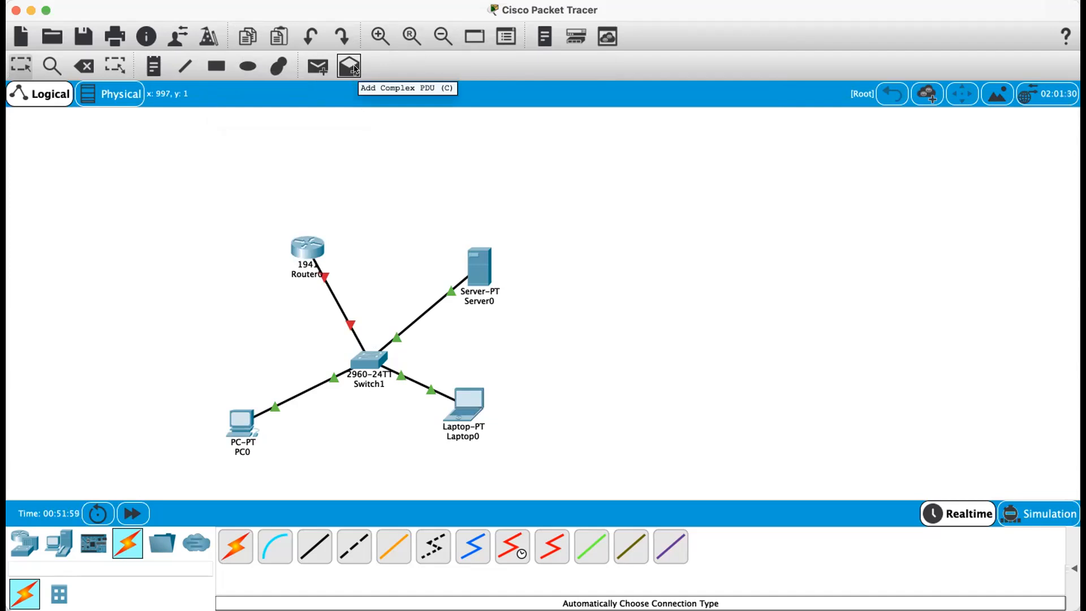
- Send a simple PDU from PC0 to Laptop0 in Realtime mode
{"action": "left_click", "coordinate": [312, 68]}
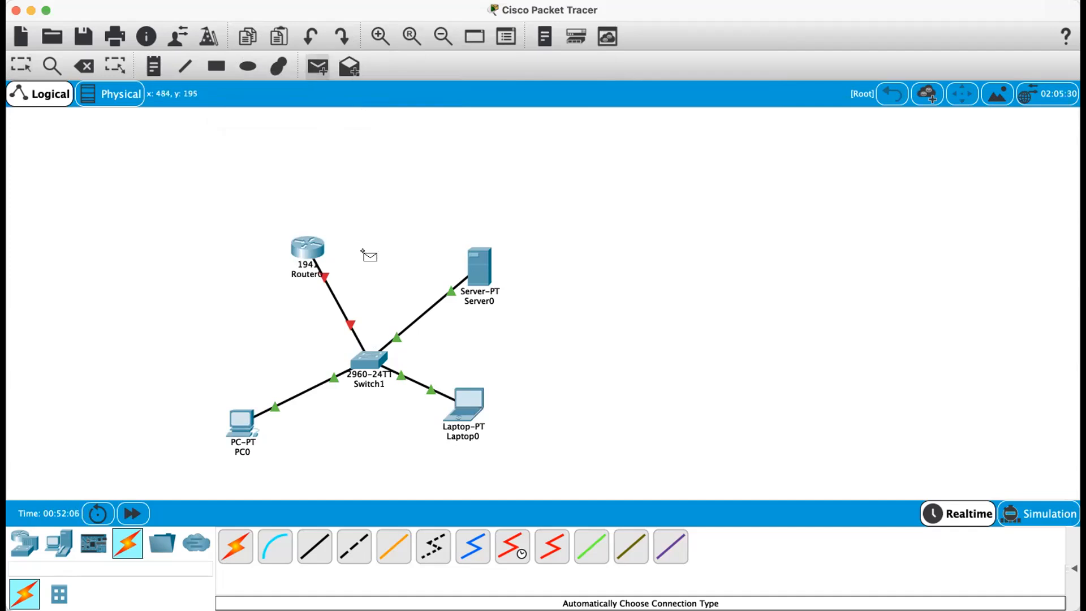
{"action": "left_click", "coordinate": [238, 423]}
{"action": "mouse_move", "coordinate": [463, 401]}
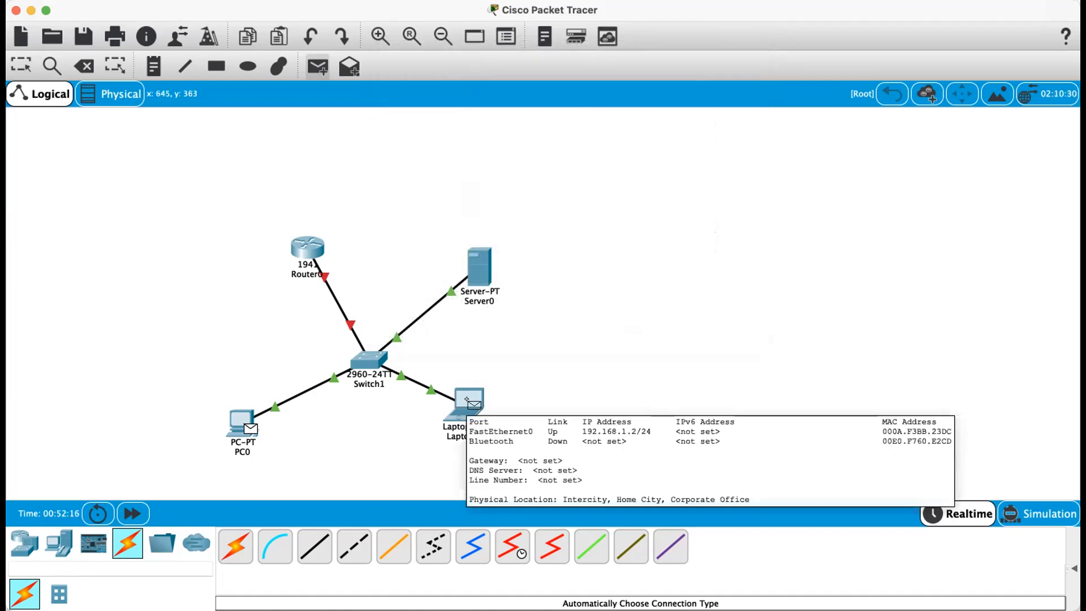
{"action": "left_click", "coordinate": [466, 399]}
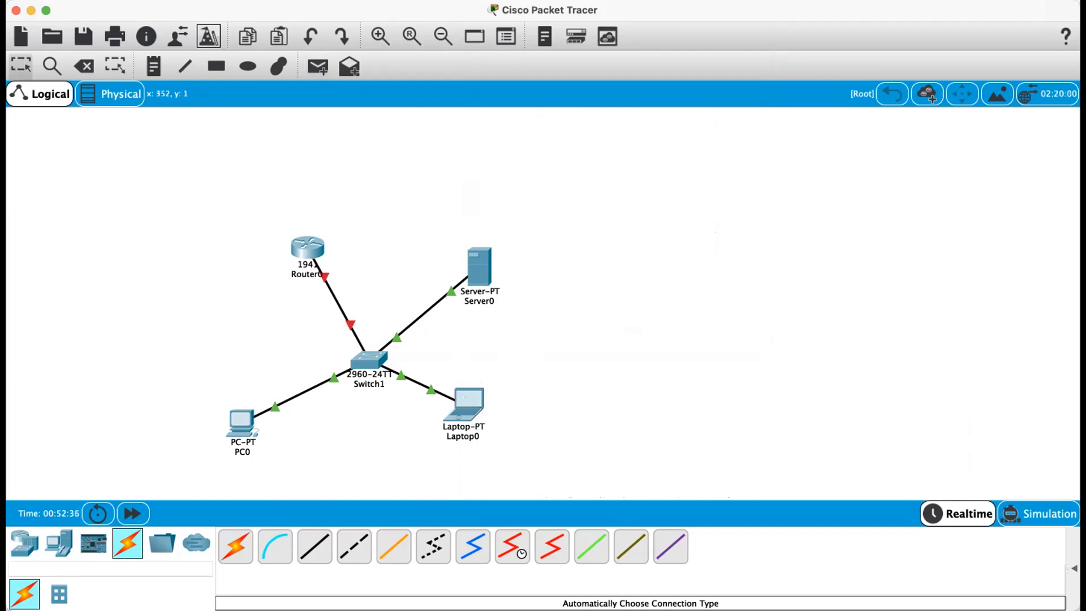
{"action": "left_click", "coordinate": [279, 1]}
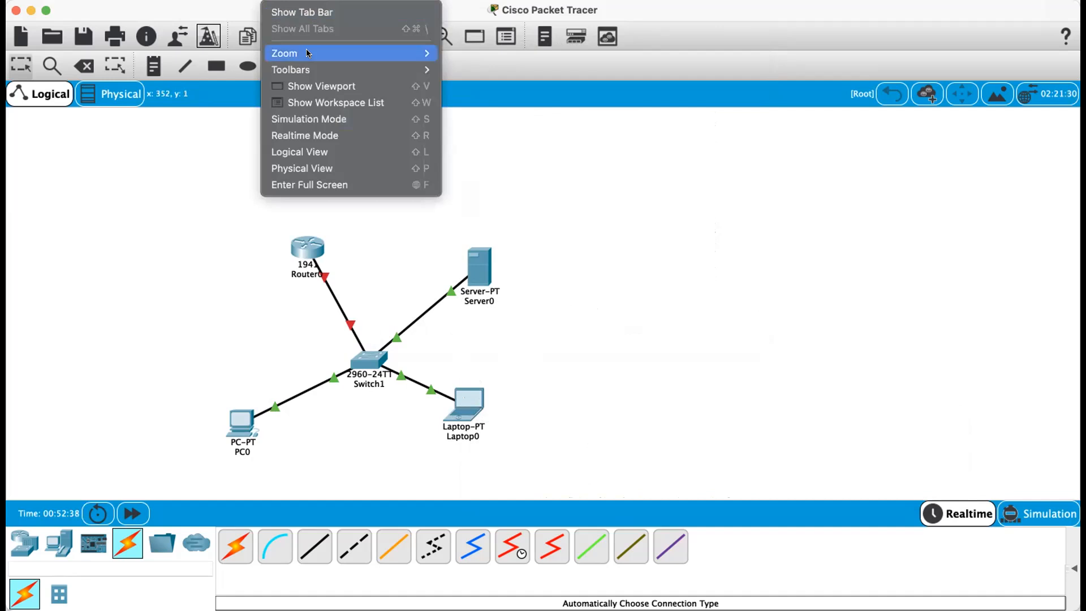
{"action": "mouse_move", "coordinate": [315, 59]}
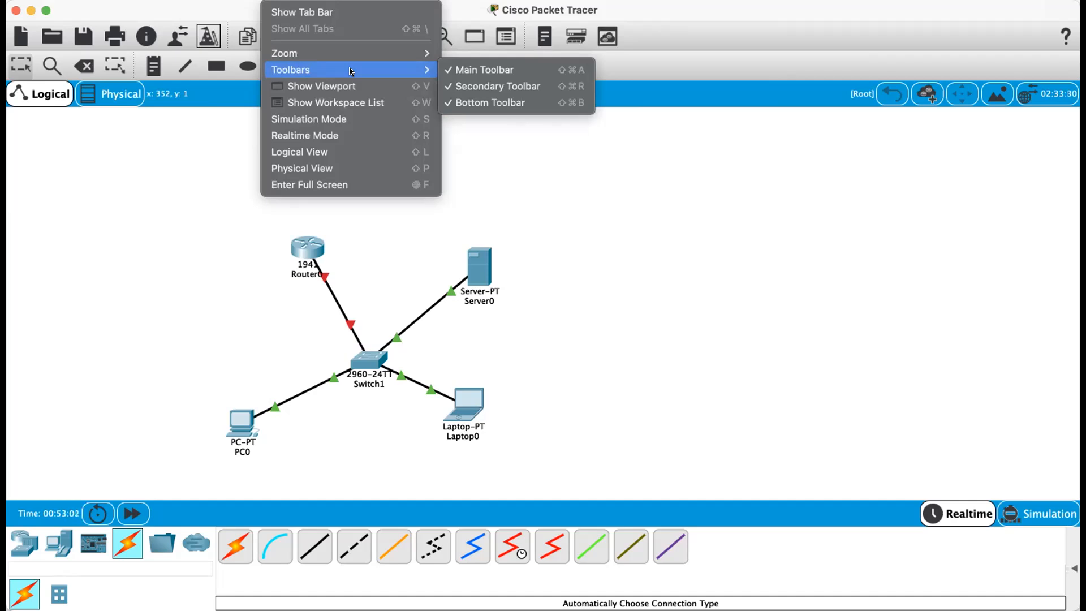
{"action": "key", "text": "Escape"}
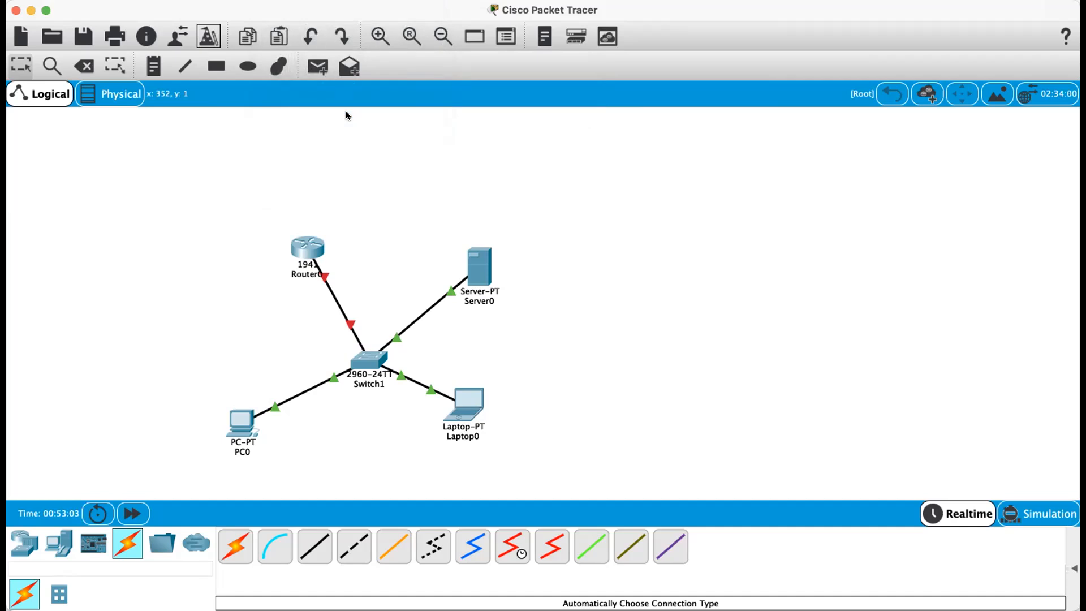
- Switch to Simulation mode and add a simple PDU from PC0 to Laptop0
{"action": "key", "text": "shift+s"}
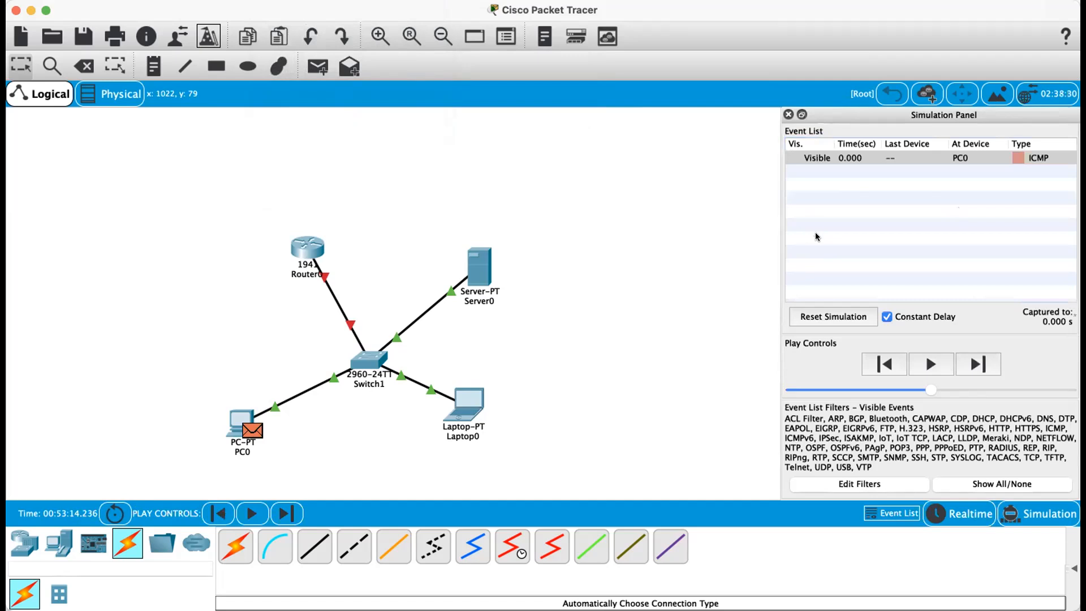
{"action": "left_click", "coordinate": [308, 69]}
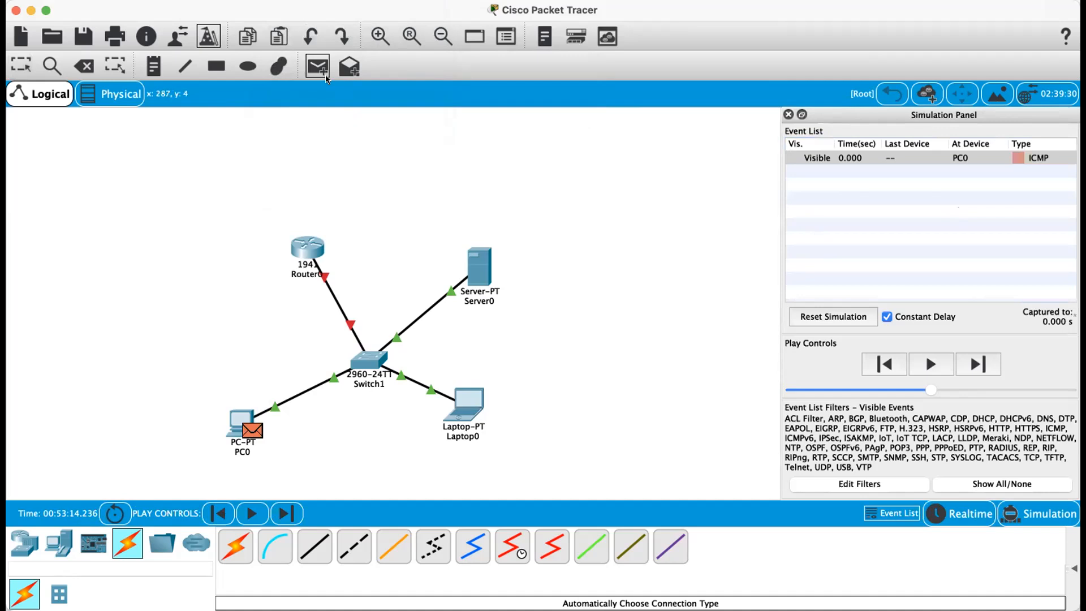
{"action": "left_click", "coordinate": [242, 417]}
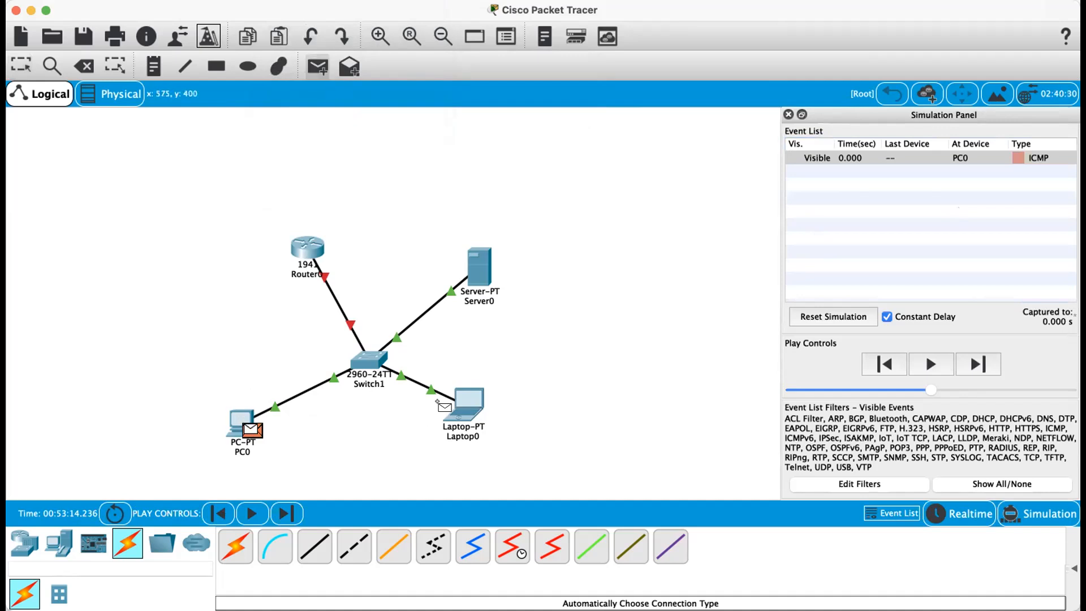
{"action": "left_click", "coordinate": [457, 399]}
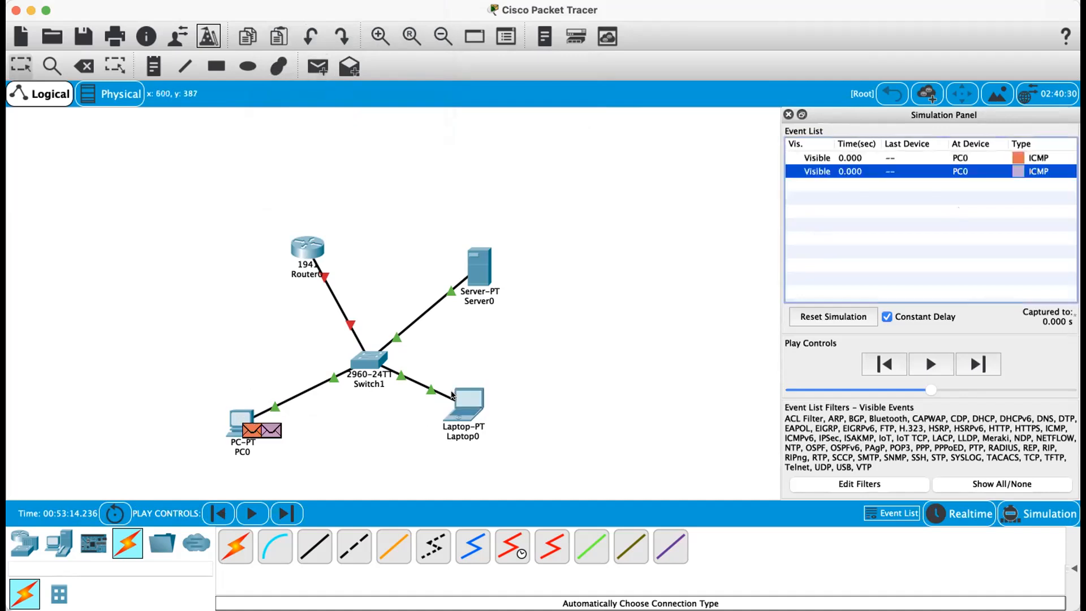
{"action": "left_click", "coordinate": [549, 354]}
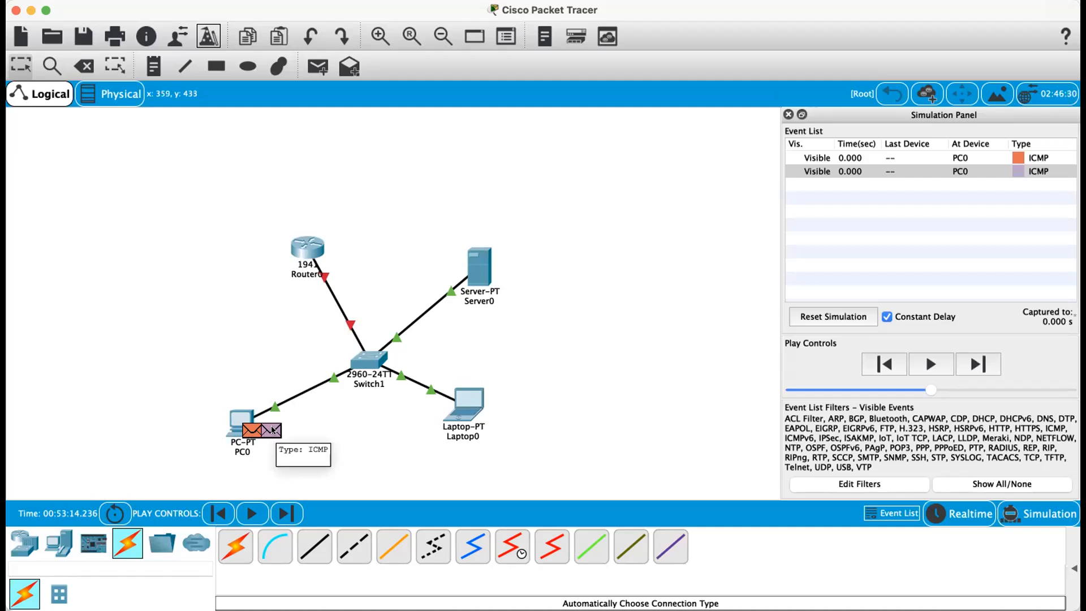
- Play the simulation step by step to follow the ICMP packets between PC0, Switch1 and Laptop0
{"action": "left_click", "coordinate": [931, 365]}
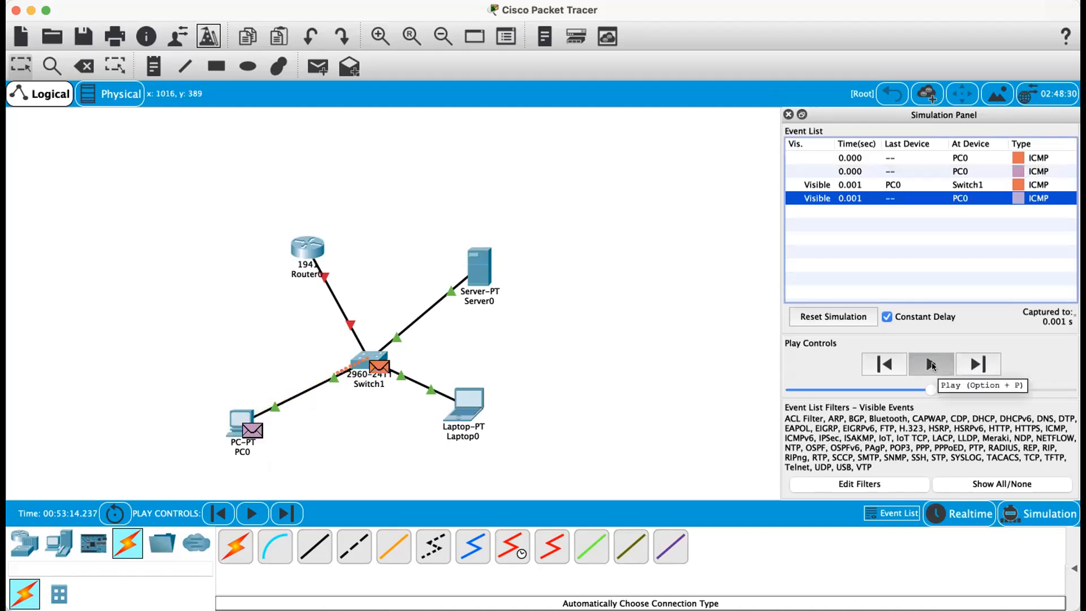
{"action": "left_click", "coordinate": [931, 365]}
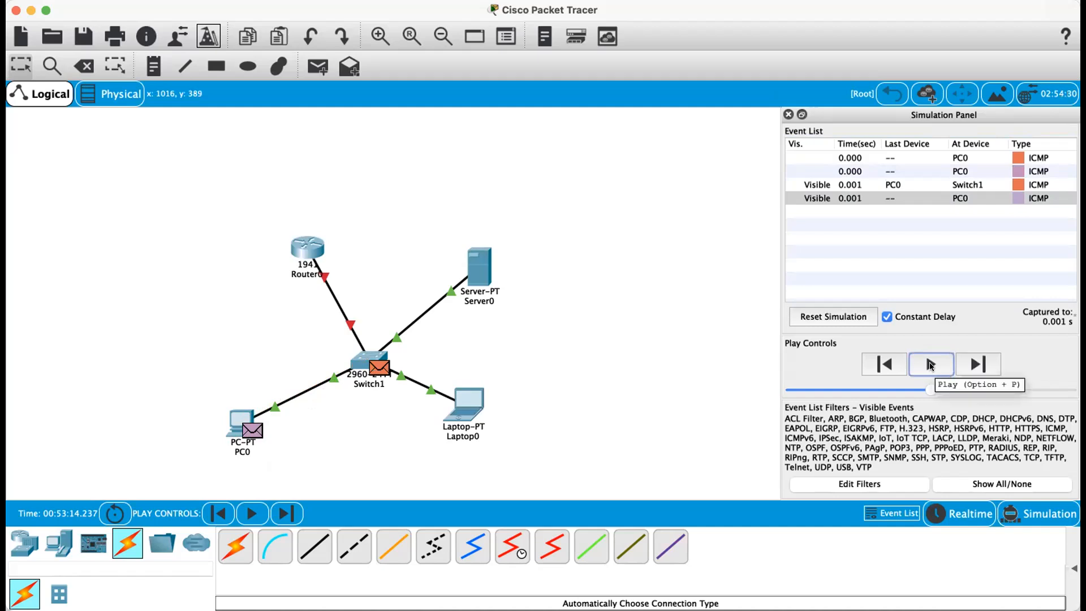
{"action": "left_click", "coordinate": [930, 365]}
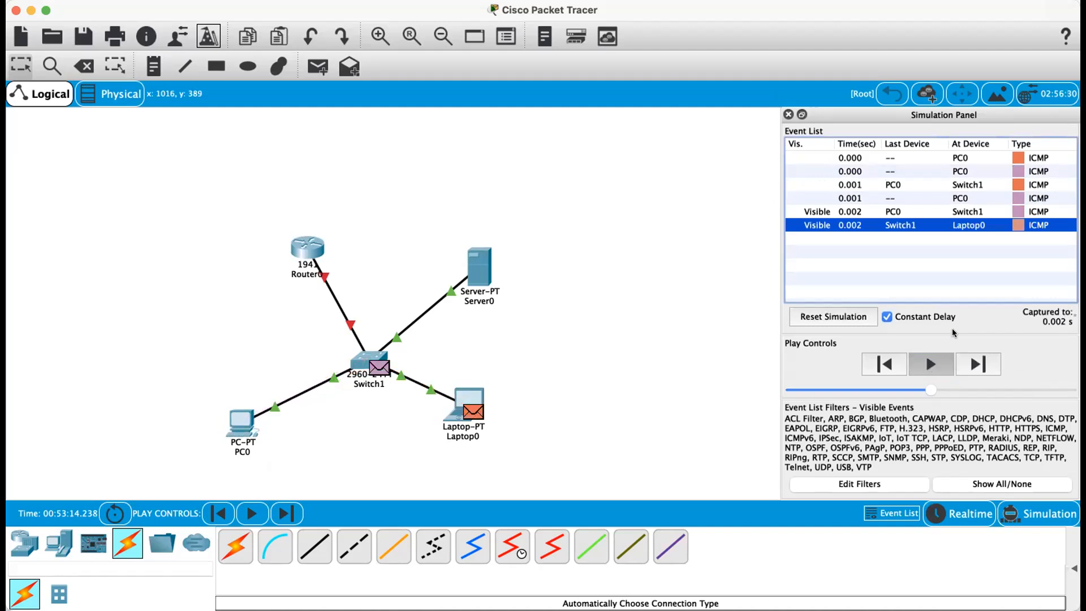
{"action": "left_click", "coordinate": [930, 363]}
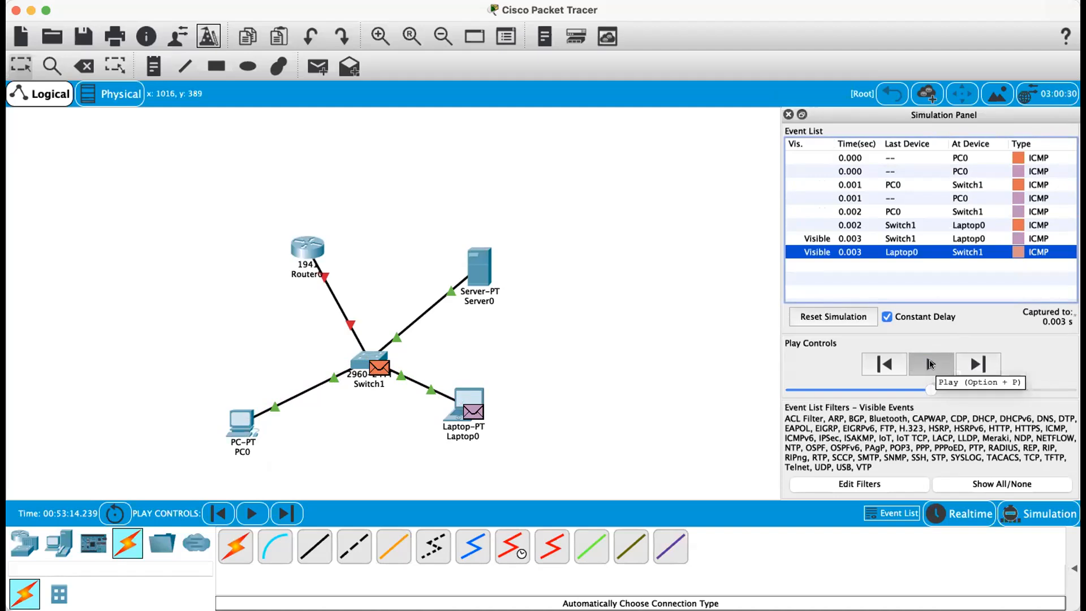
{"action": "left_click", "coordinate": [930, 363]}
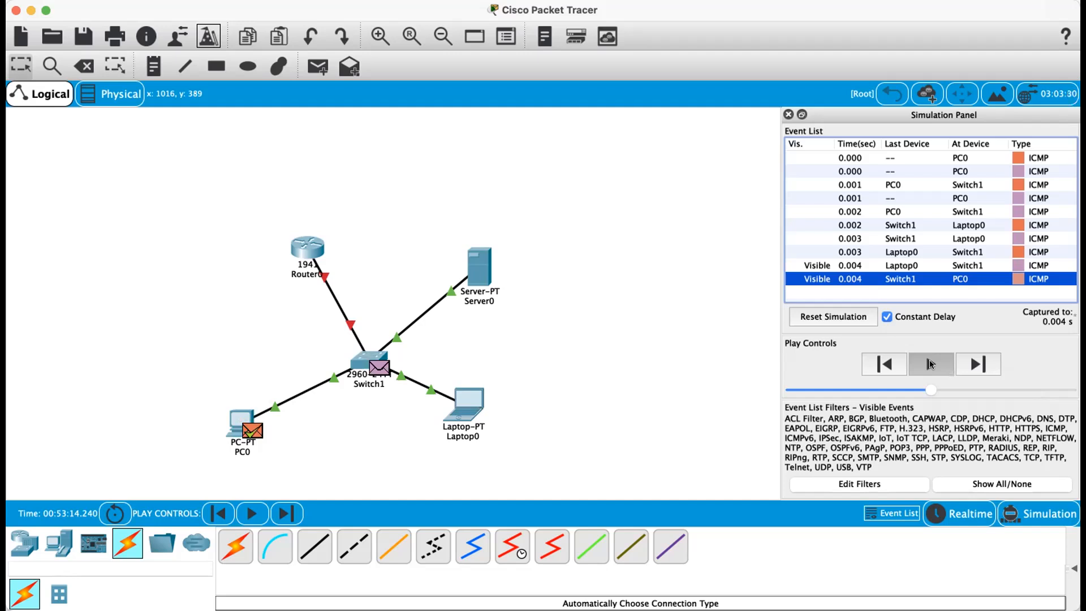
- Close the Simulation Panel
{"action": "left_click", "coordinate": [789, 115]}
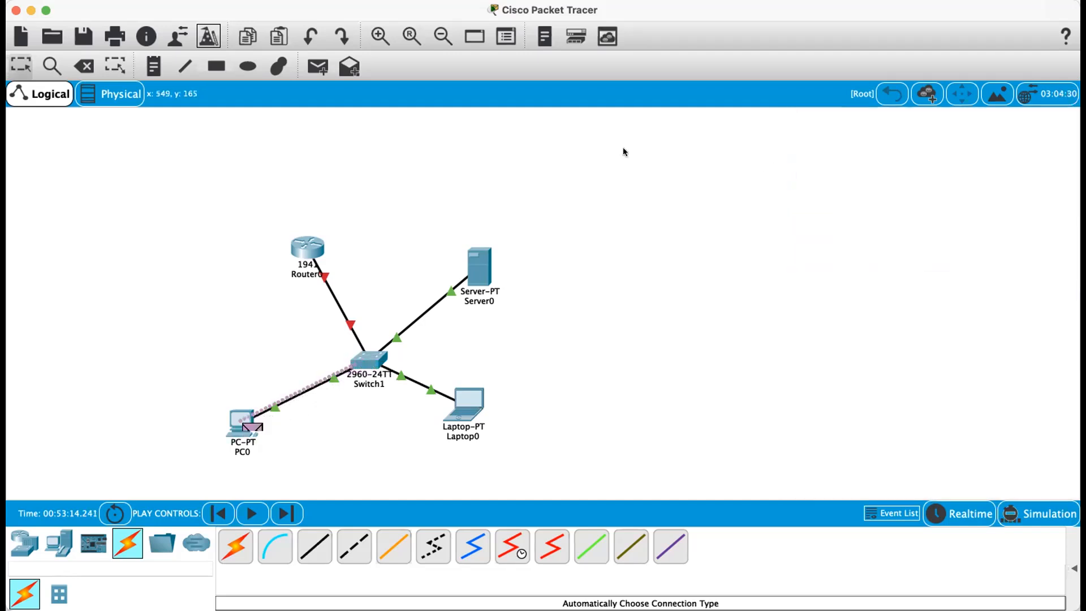
{"action": "left_click", "coordinate": [282, 1]}
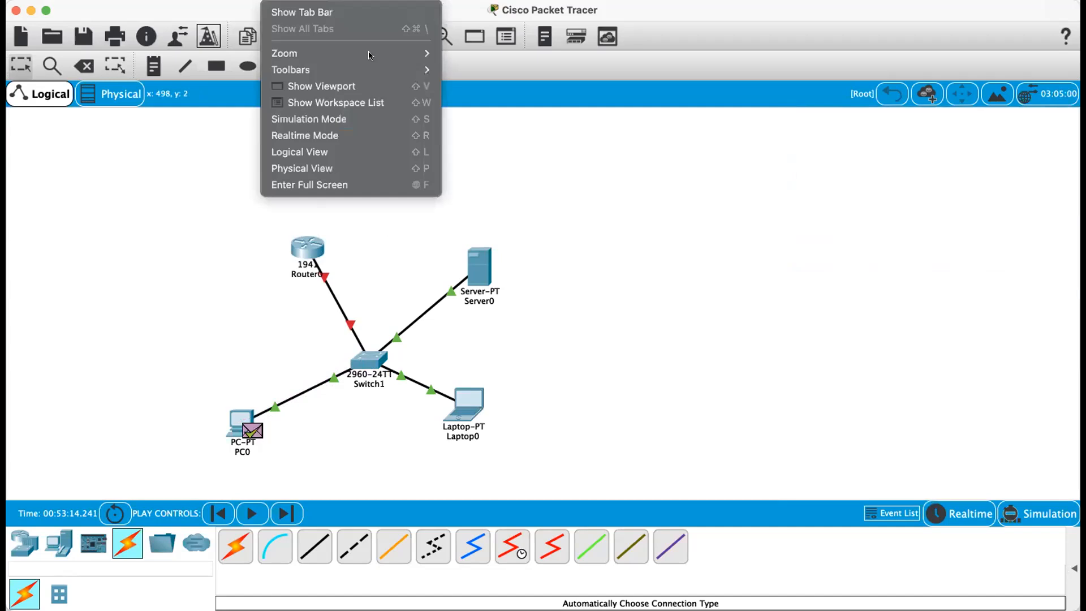
{"action": "left_click", "coordinate": [629, 184]}
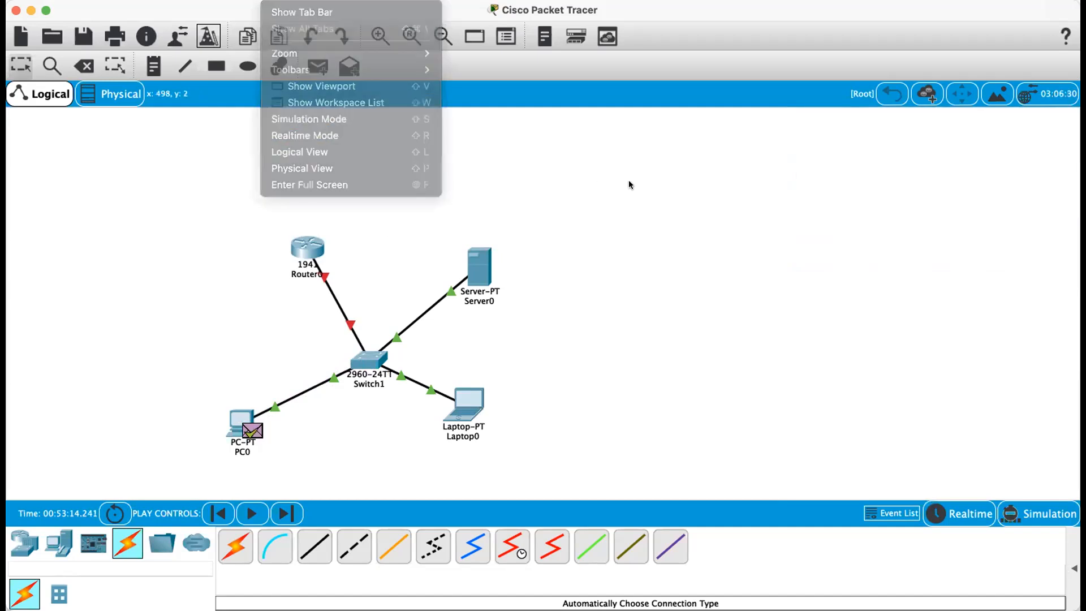
{"action": "left_click", "coordinate": [281, 1]}
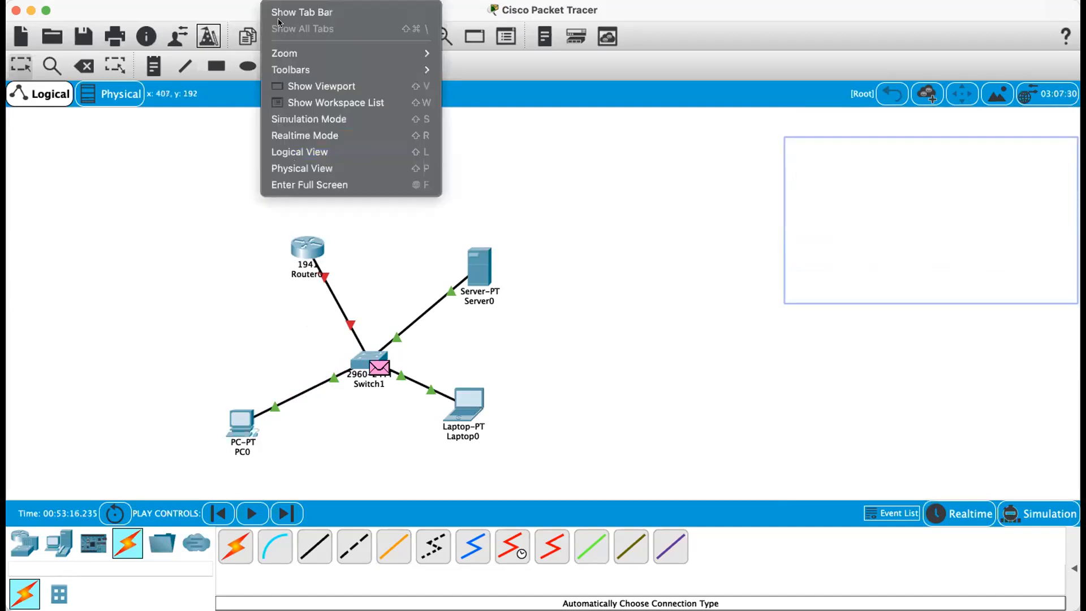
{"action": "left_click", "coordinate": [331, 118]}
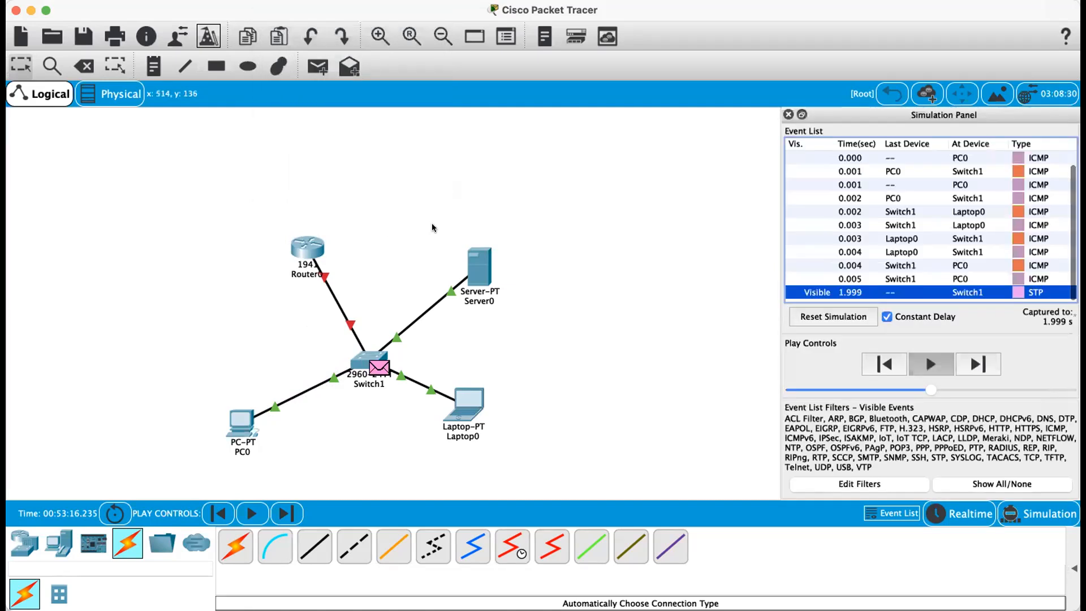
{"action": "left_click", "coordinate": [788, 115]}
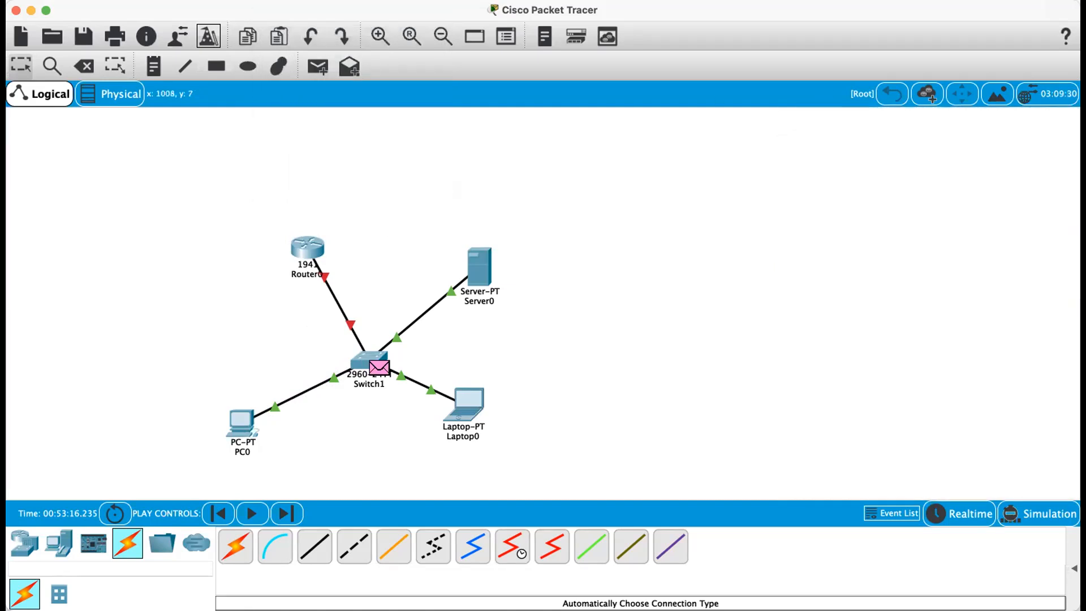
- Switch the workspace back to Realtime mode and select PC0
{"action": "left_click", "coordinate": [281, 1]}
{"action": "left_click", "coordinate": [312, 136]}
{"action": "left_click", "coordinate": [239, 415]}
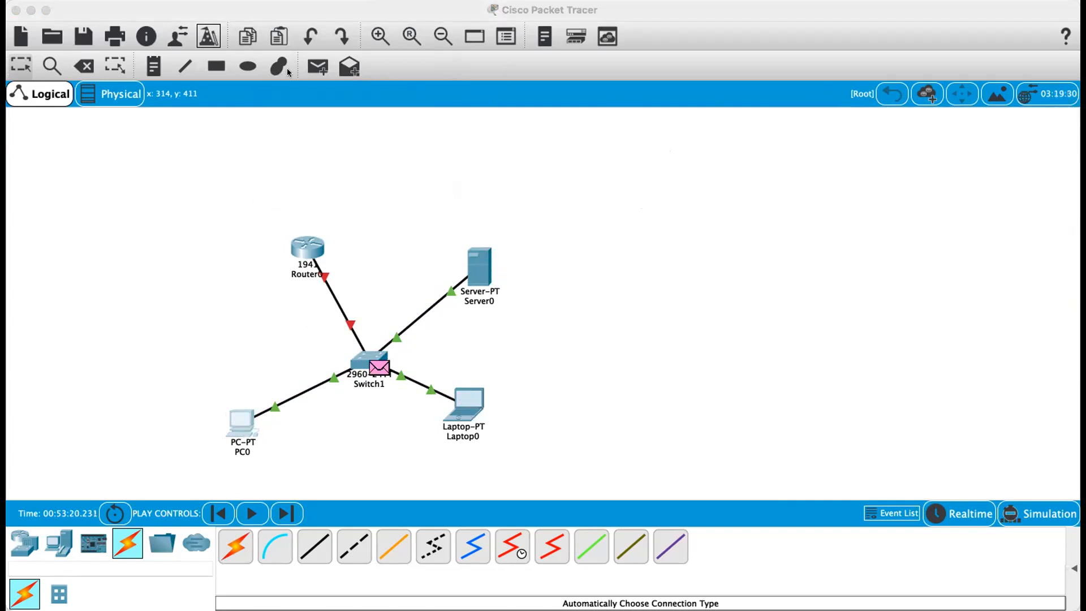
{"action": "left_click", "coordinate": [229, 64]}
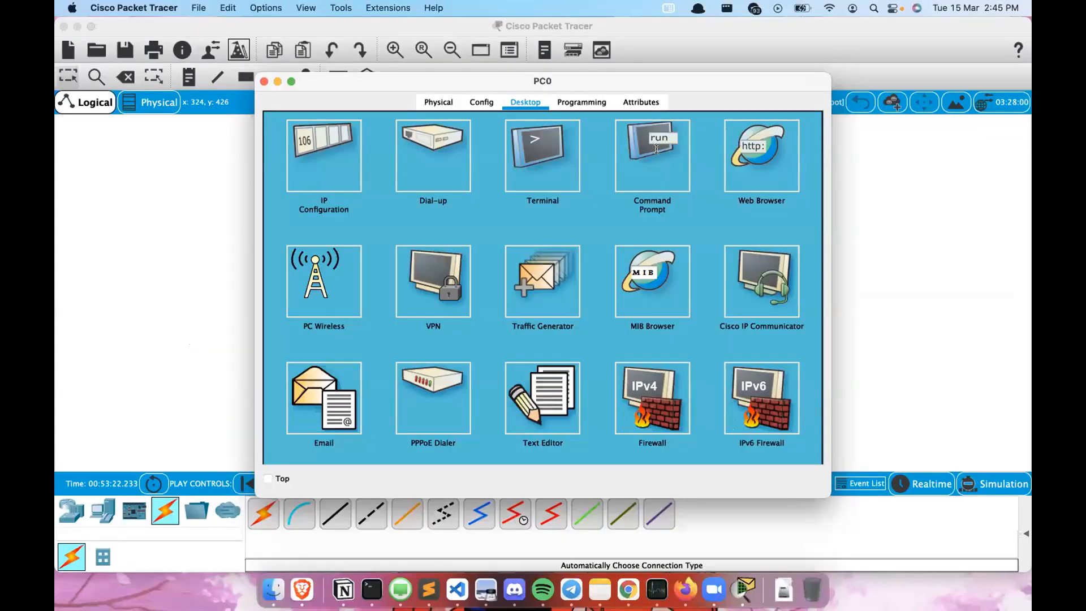
- Enter a ping command in PC0's Command Prompt on the Desktop tab
{"action": "left_click", "coordinate": [654, 151]}
{"action": "type", "text": "ping "}
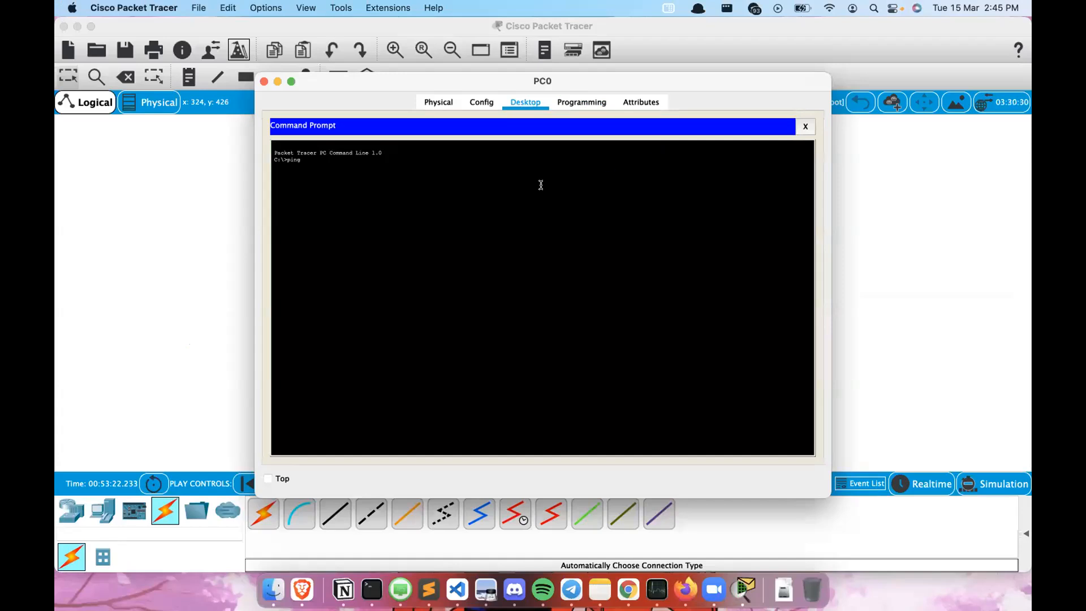
{"action": "type", "text": "162"}
{"action": "key", "text": "BackSpace"}
{"action": "key", "text": "BackSpace"}
{"action": "key", "text": "BackSpace"}
{"action": "key", "text": "Return"}
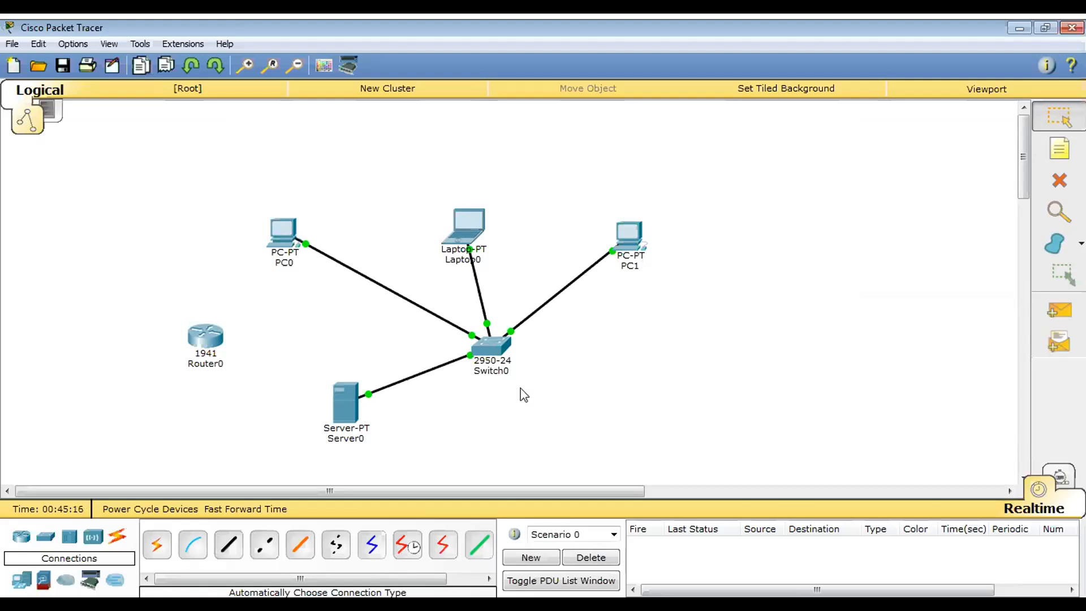
- Send a simple PDU from Laptop0 to PC1 in Realtime mode
{"action": "left_click", "coordinate": [349, 398]}
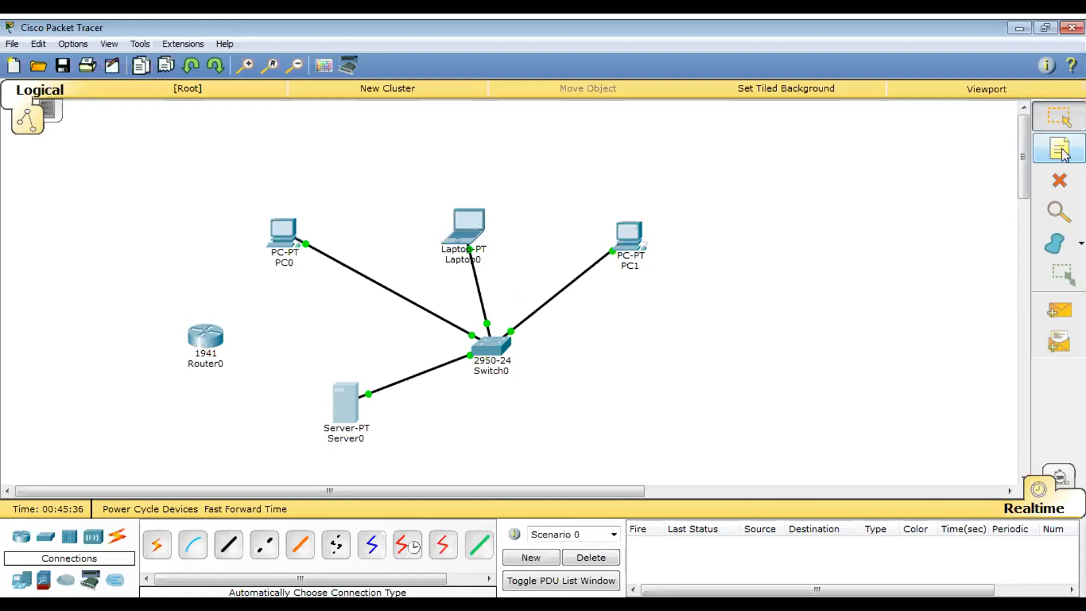
{"action": "left_click", "coordinate": [1066, 318]}
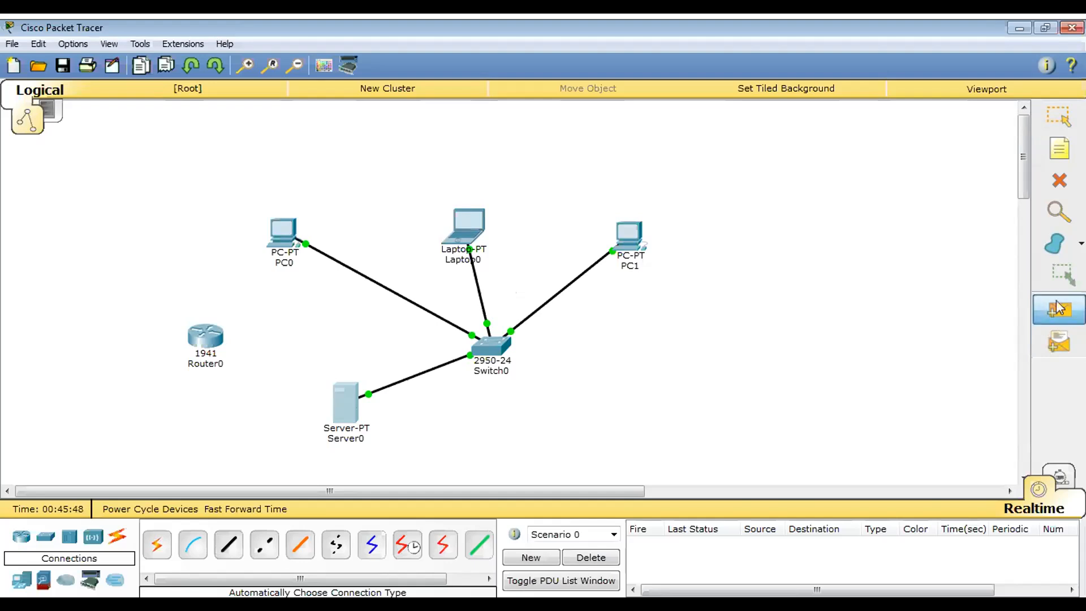
{"action": "left_click", "coordinate": [465, 242]}
{"action": "left_click", "coordinate": [621, 241]}
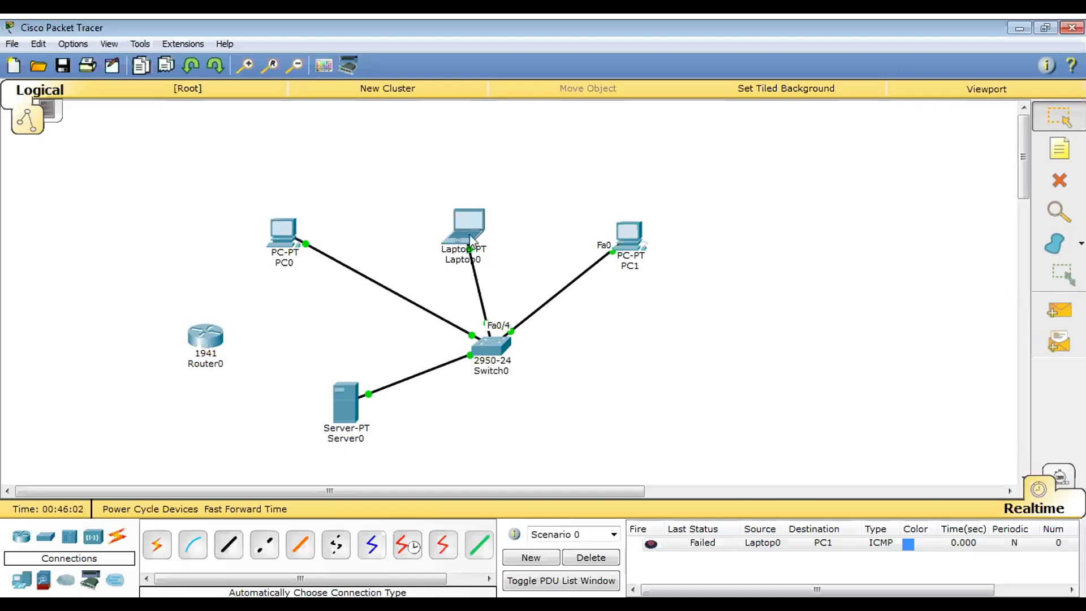
- Move Laptop0 slightly up and to the right above Switch0
{"action": "mouse_move", "coordinate": [465, 238]}
{"action": "left_mouse_down"}
{"action": "mouse_move", "coordinate": [493, 231]}
{"action": "mouse_move", "coordinate": [481, 226]}
{"action": "left_mouse_up"}
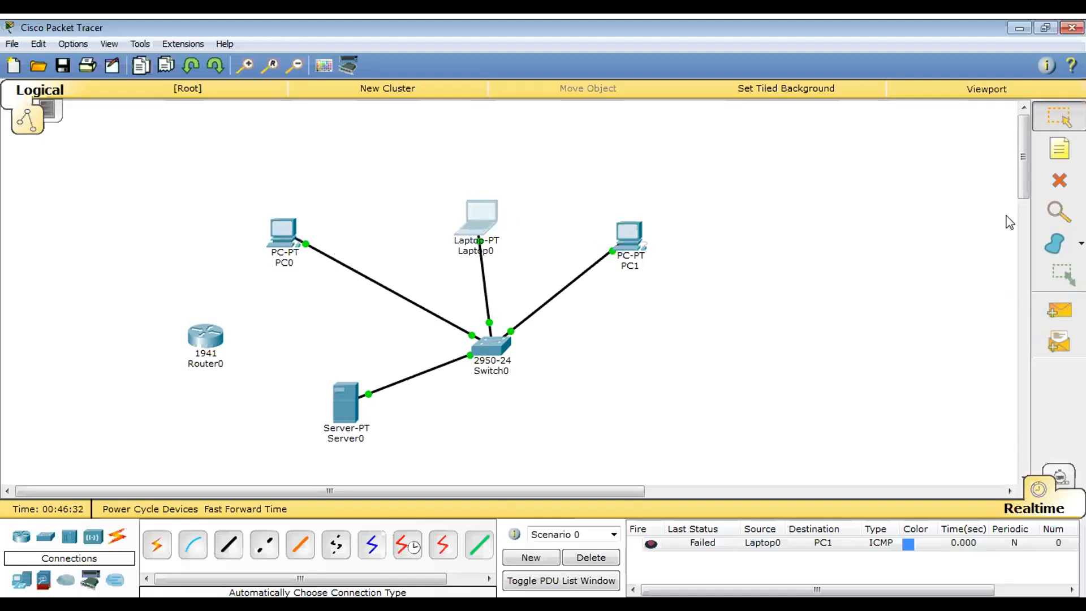
{"action": "left_click", "coordinate": [1068, 313]}
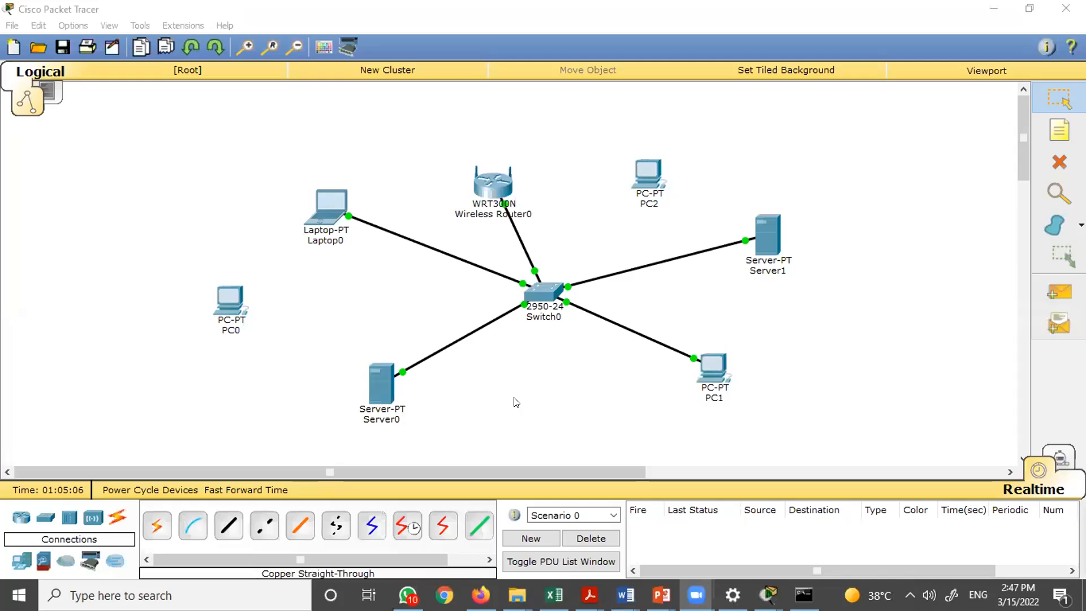
- Add a note beside Server1 reading "IP: 192.168.1.2" and "Subnet Mask: 255.255.255.0" on two lines
{"action": "left_click", "coordinate": [1045, 128]}
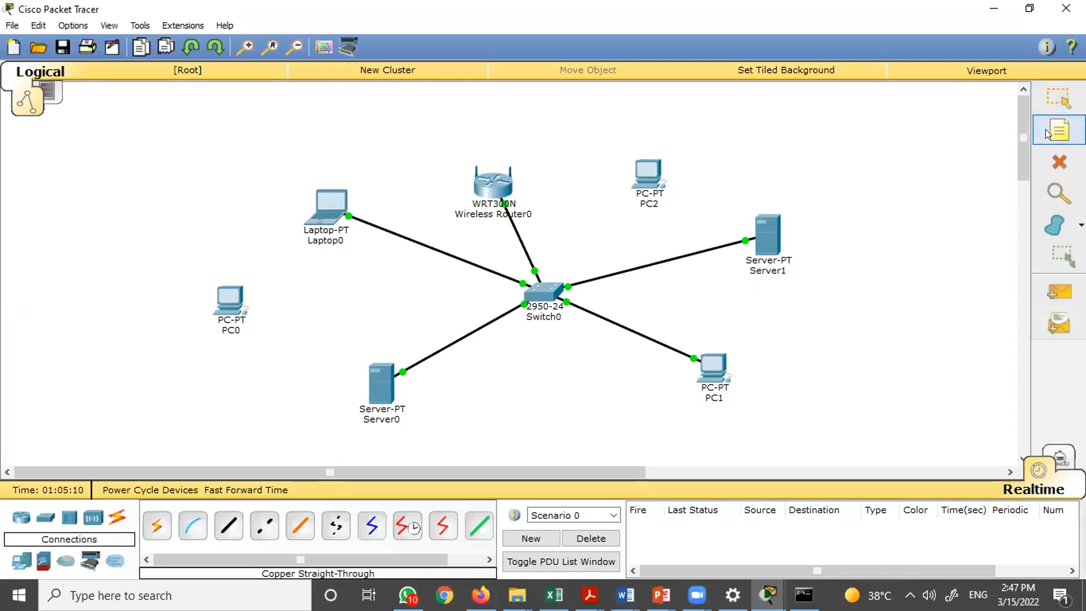
{"action": "left_click", "coordinate": [812, 277]}
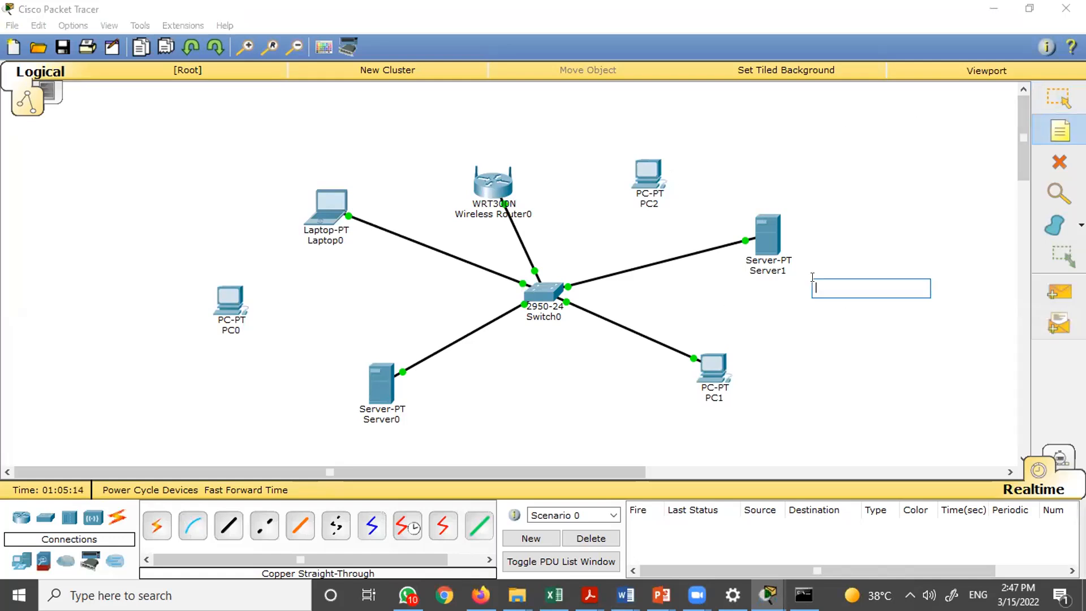
{"action": "type", "text": "IP: 19"}
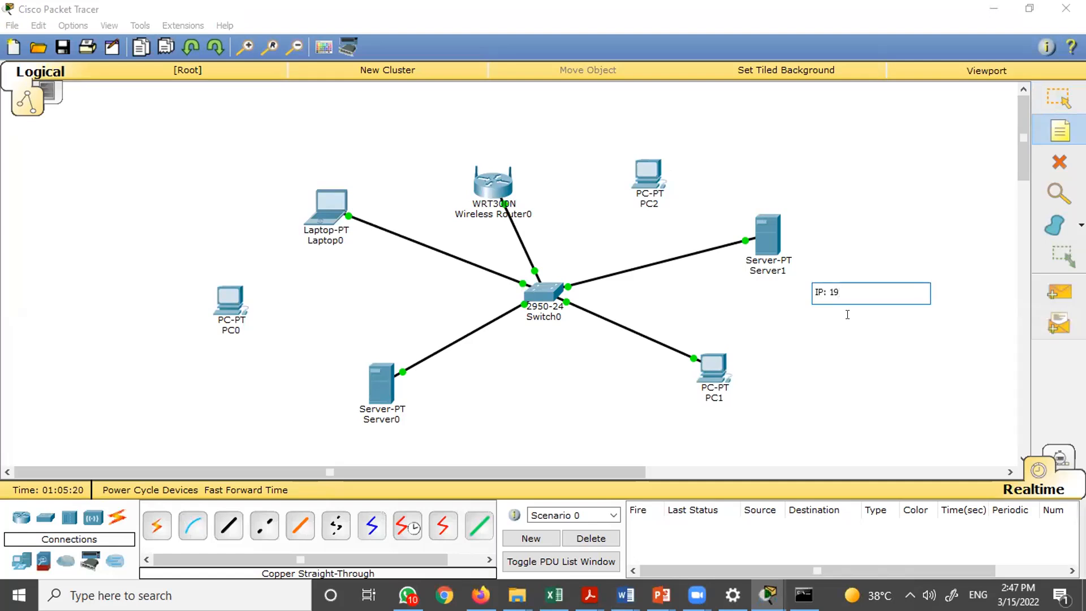
{"action": "type", "text": "2.168.1.2"}
{"action": "key", "text": "Return"}
{"action": "type", "text": "Subnet Mas"}
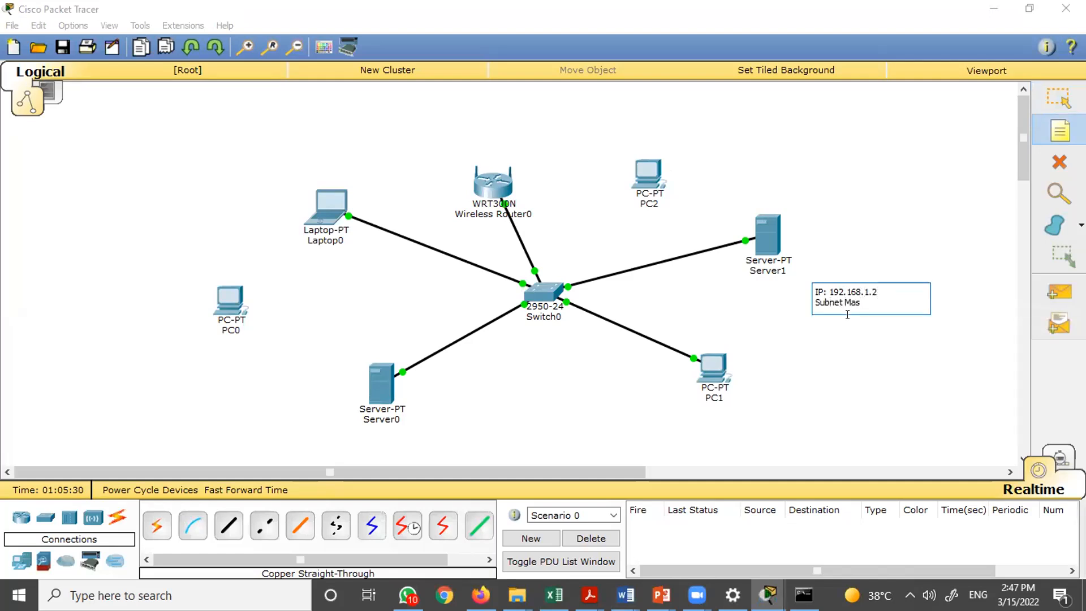
{"action": "type", "text": "k: 255.255.255.0"}
{"action": "left_click", "coordinate": [847, 314]}
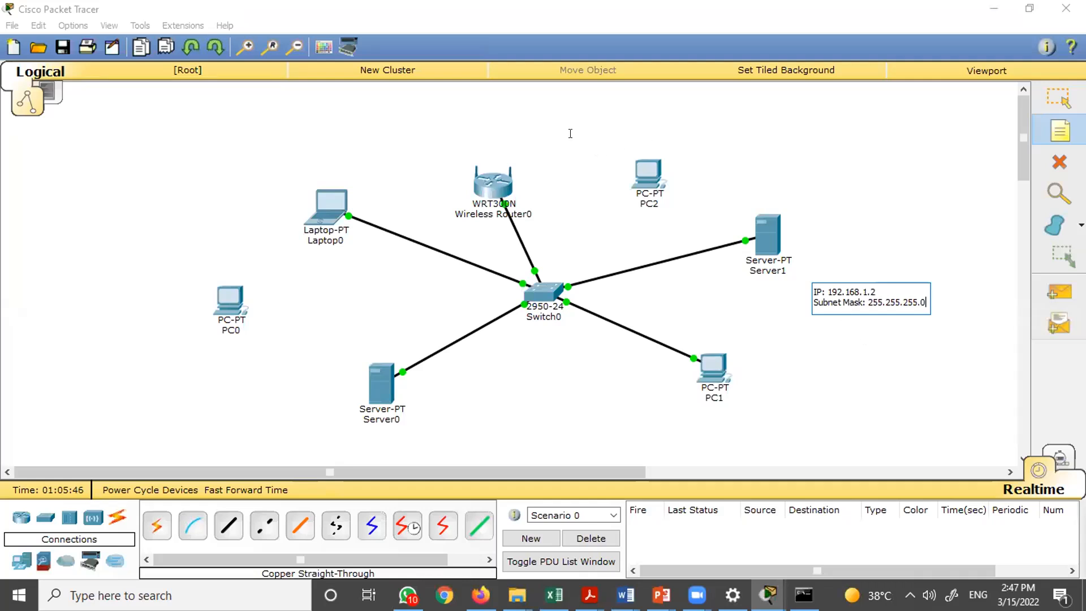
- Add a title note at the top of the workspace reading "Roll No" and "Simple LAN"
{"action": "left_click", "coordinate": [545, 115]}
{"action": "type", "text": "Roll No"}
{"action": "key", "text": "Return"}
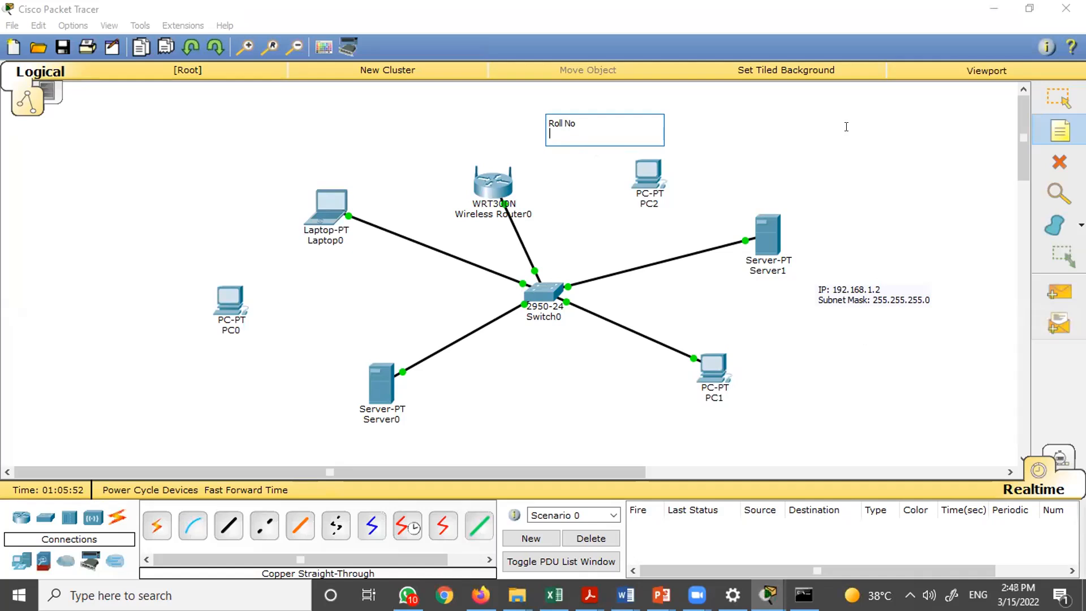
{"action": "type", "text": "Simple LAN"}
- Add a "Server 1" note just right of the Server1 icon
{"action": "left_click", "coordinate": [838, 289]}
{"action": "left_click", "coordinate": [800, 236]}
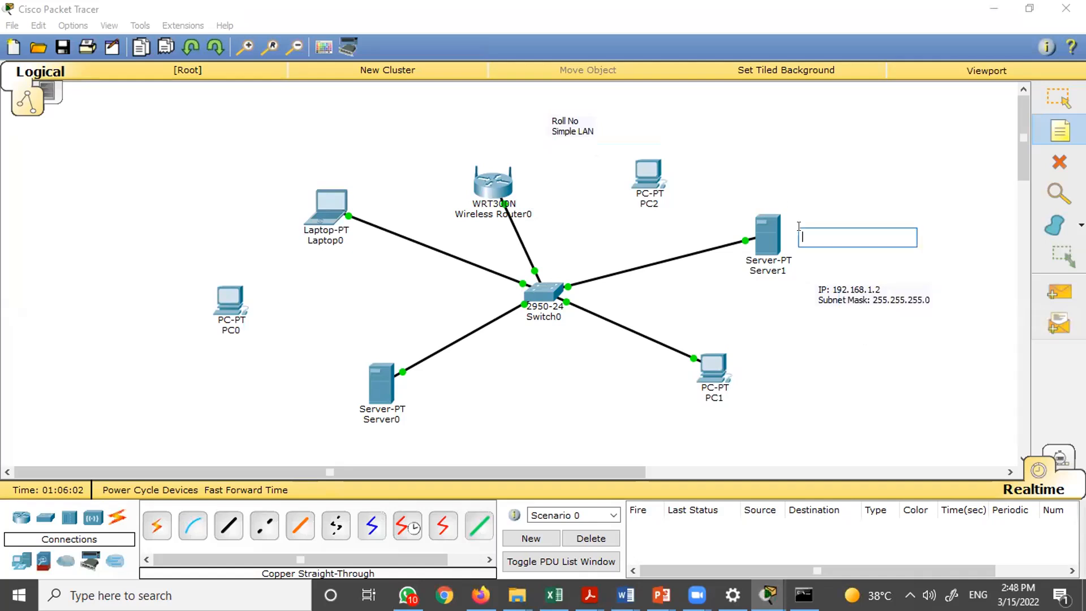
{"action": "type", "text": "Server 1"}
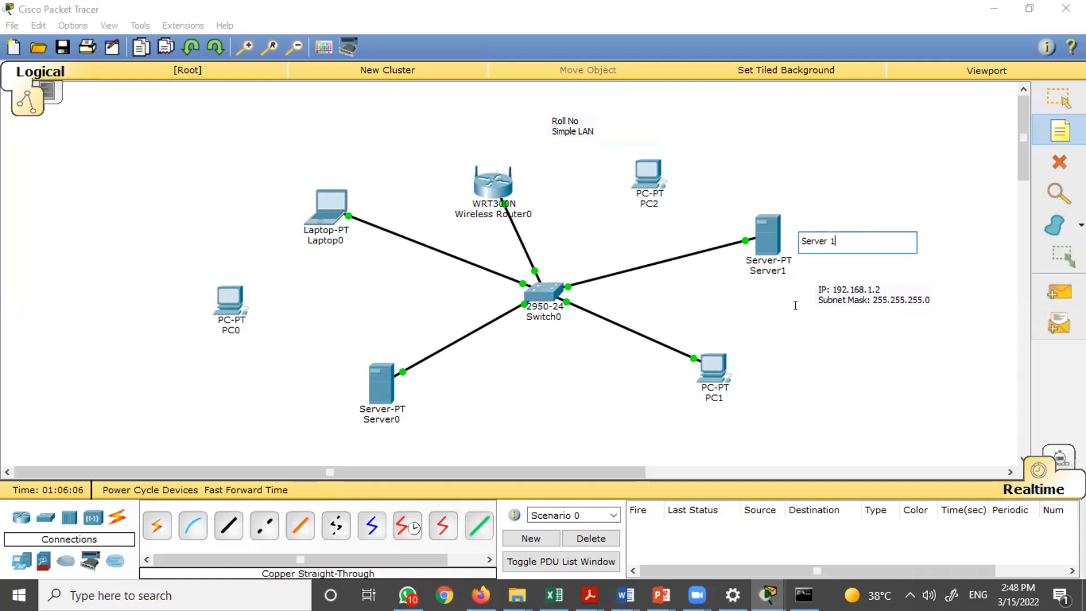
- Add a note beside PC1 with the lines "PC 0", "IP:" and "SM:"
{"action": "left_click", "coordinate": [748, 376]}
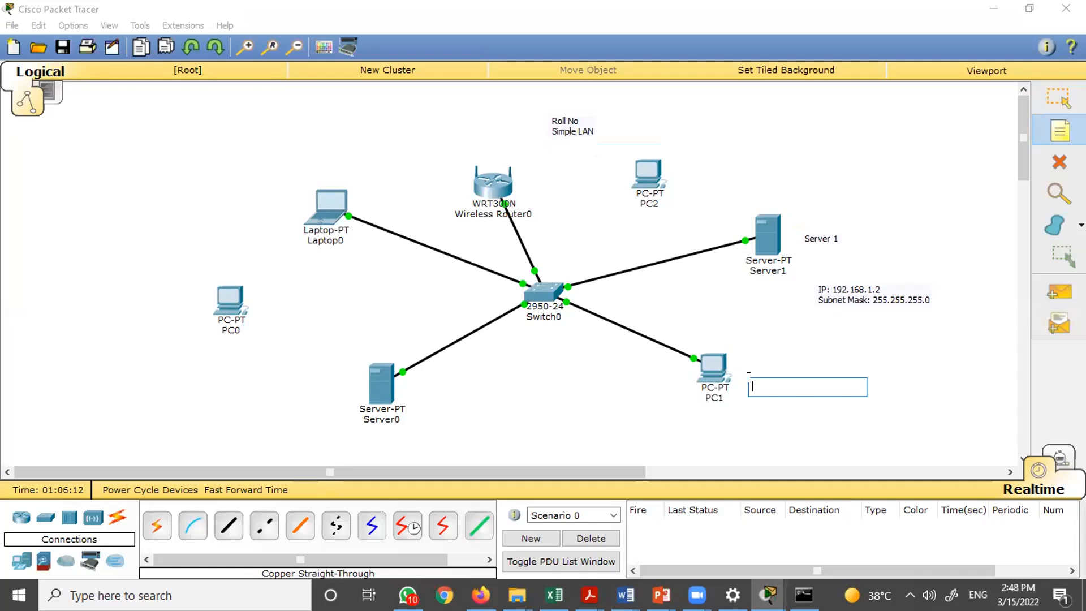
{"action": "type", "text": "PC 0"}
{"action": "key", "text": "Return"}
{"action": "type", "text": "IP: SM:"}
{"action": "key", "text": "Return"}
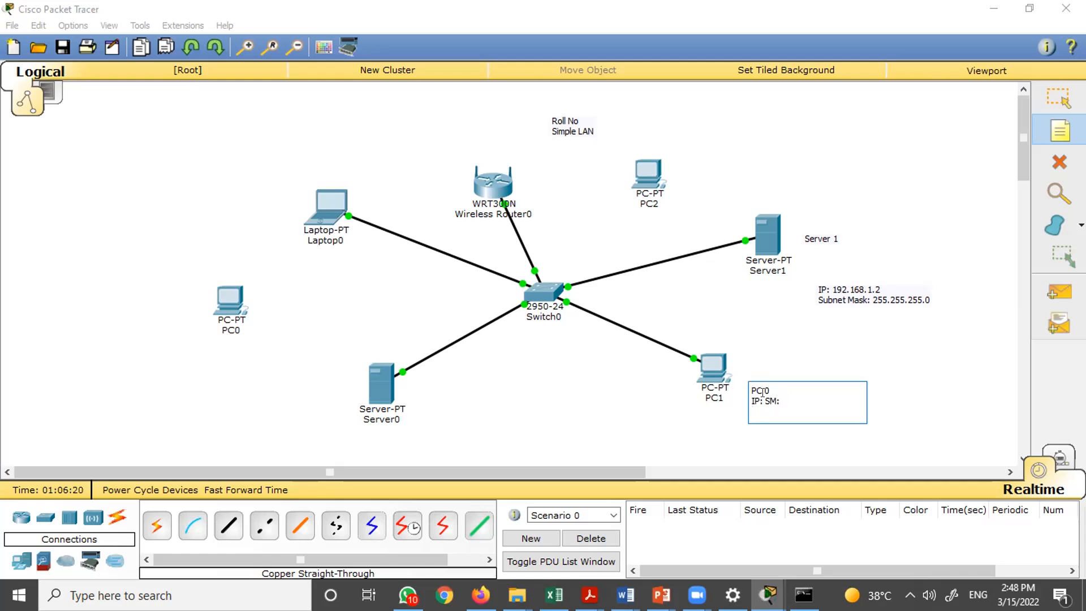
{"action": "left_click", "coordinate": [760, 394]}
{"action": "key", "text": "Return"}
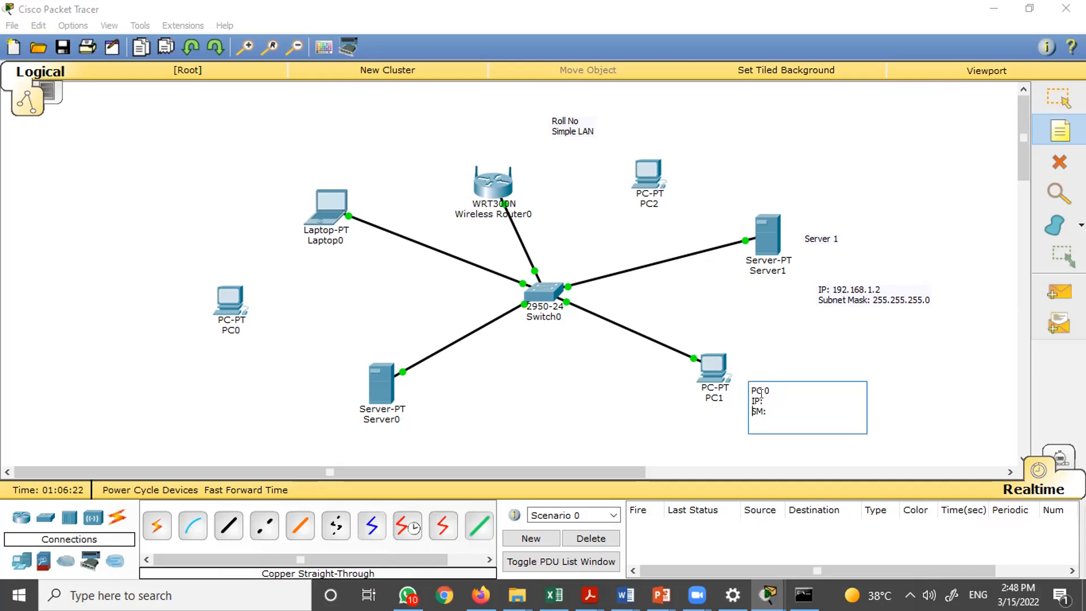
{"action": "left_click", "coordinate": [759, 343]}
{"action": "key", "text": "Escape"}
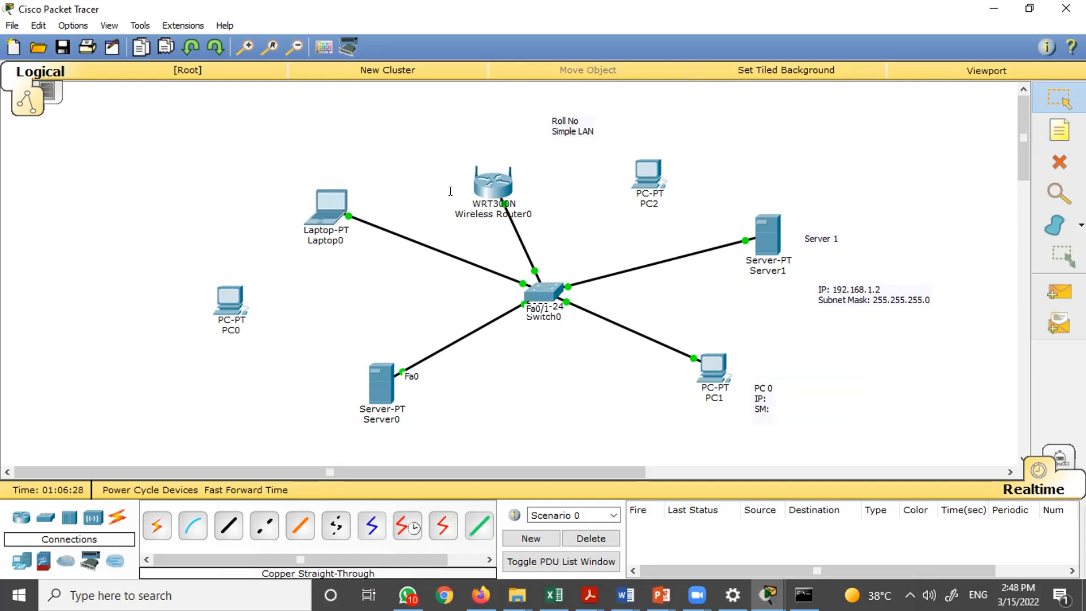
{"action": "left_click", "coordinate": [482, 340]}
{"action": "key", "text": "alt+Tab"}
{"action": "key", "text": "alt+Tab"}
{"action": "key", "text": "alt+Tab"}
{"action": "mouse_move", "coordinate": [774, 230]}
{"action": "mouse_move", "coordinate": [398, 405]}
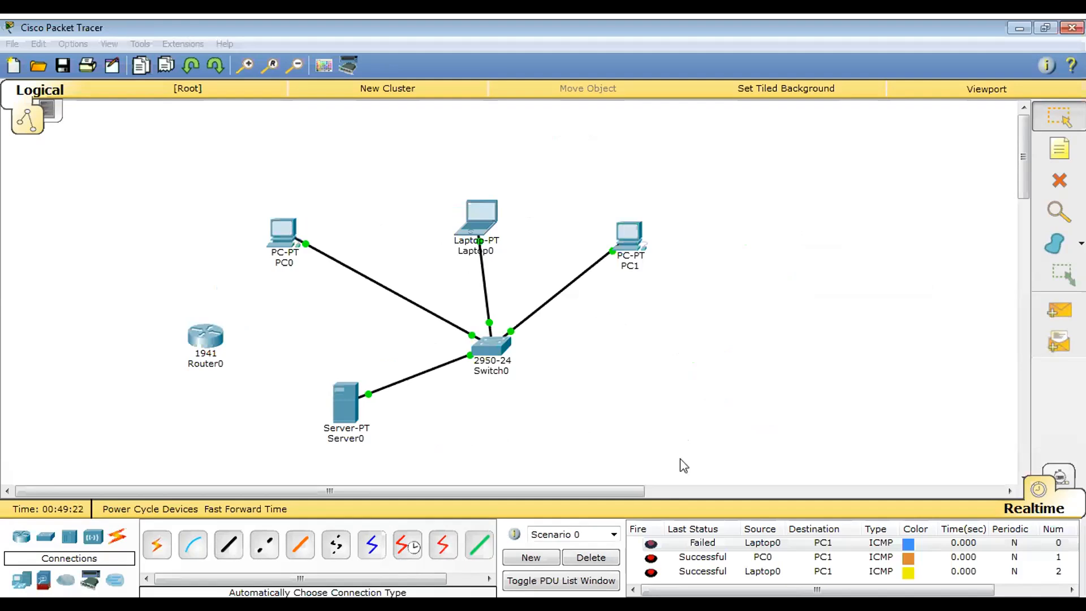
- Add a note above PC0 reading "IP: 192.168.0.1"
{"action": "left_click", "coordinate": [282, 233]}
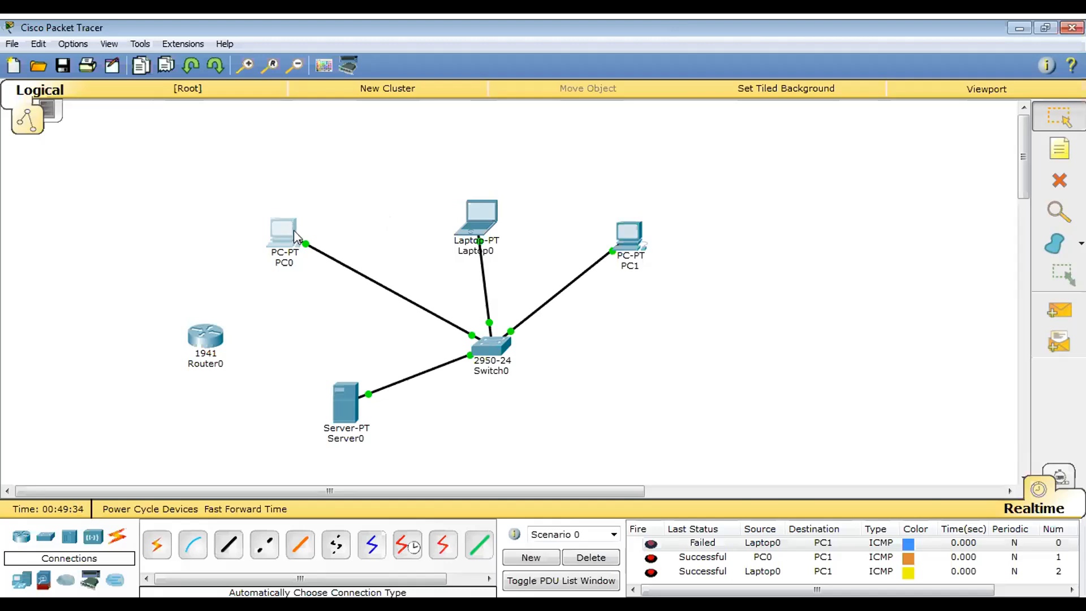
{"action": "left_click", "coordinate": [1059, 149]}
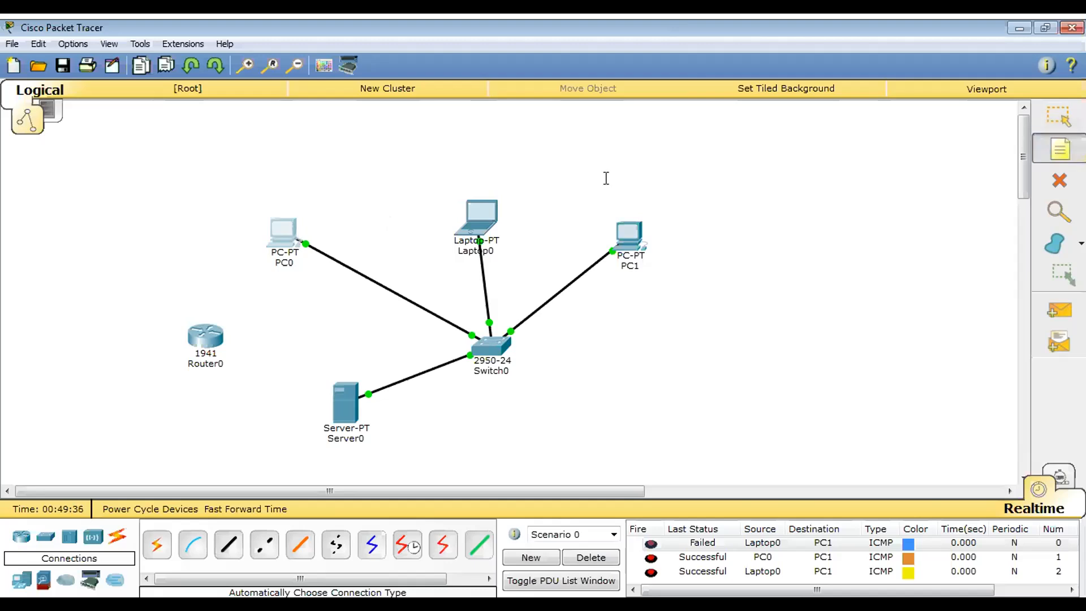
{"action": "left_click", "coordinate": [288, 237]}
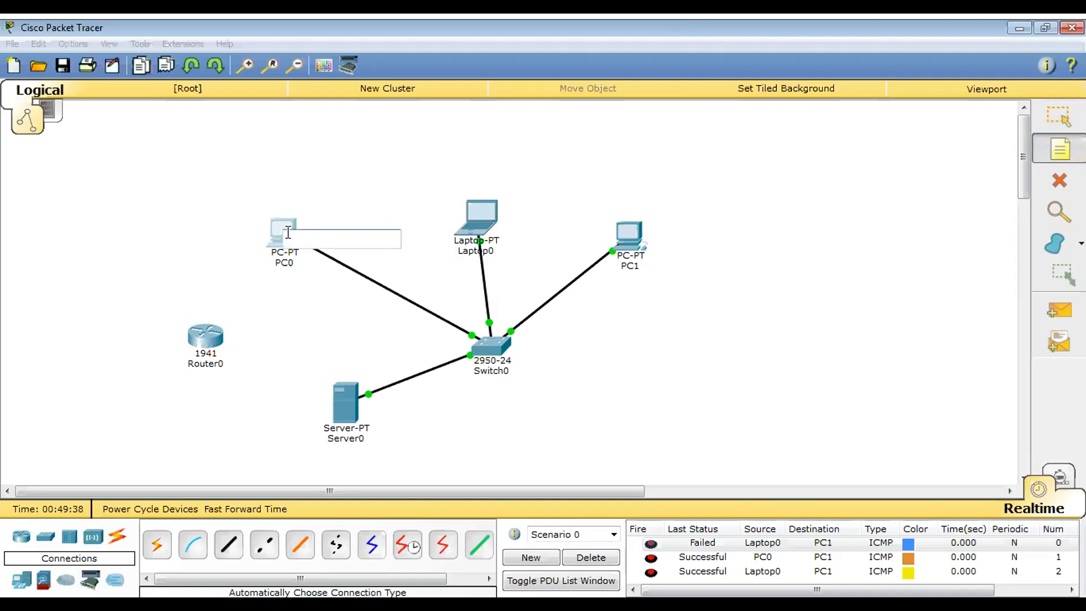
{"action": "left_click", "coordinate": [247, 214]}
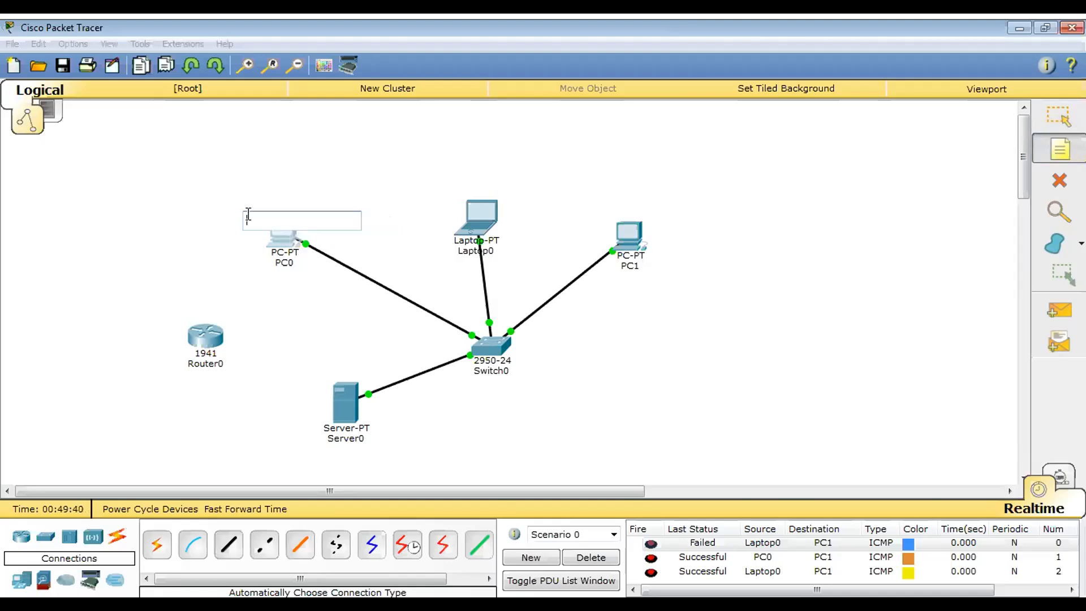
{"action": "left_click", "coordinate": [220, 208]}
{"action": "left_click", "coordinate": [205, 176]}
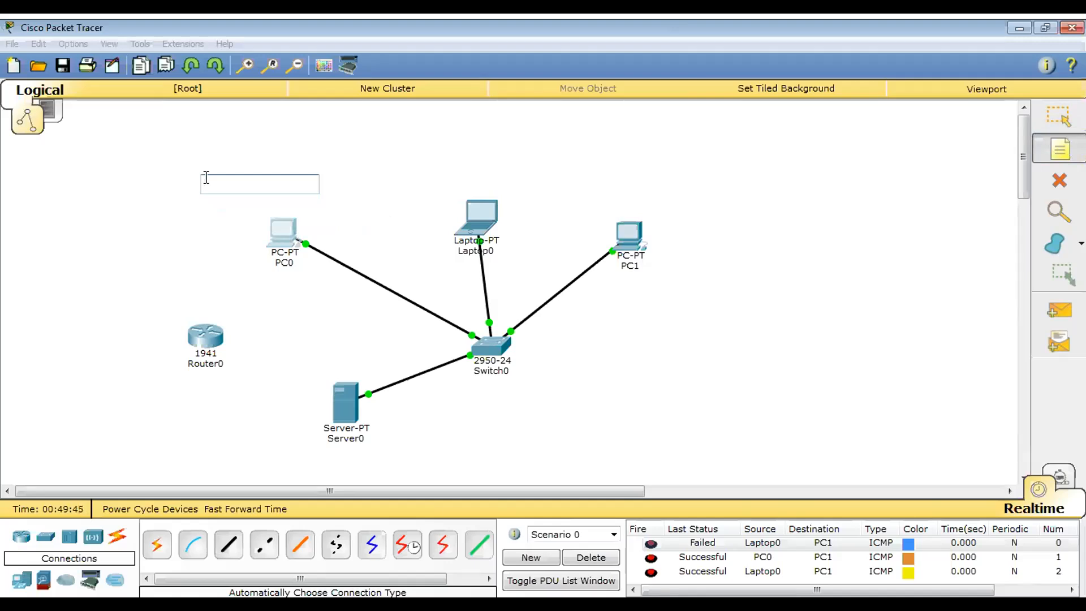
{"action": "type", "text": "ip"}
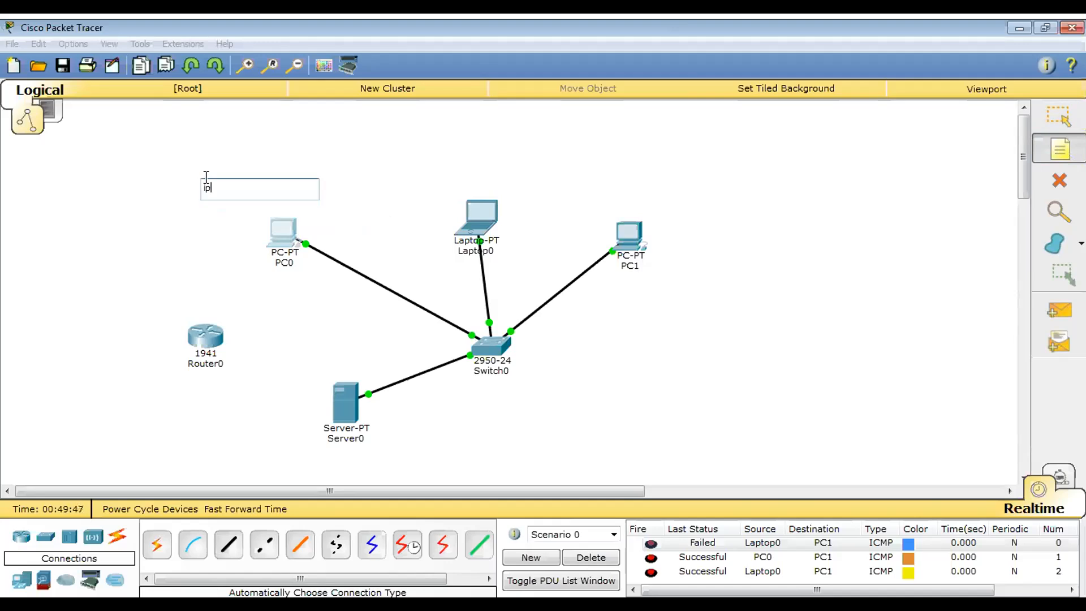
{"action": "key", "text": "BackSpace"}
{"action": "key", "text": "BackSpace"}
{"action": "type", "text": "IP: 192.168.0.1"}
{"action": "key", "text": "Return"}
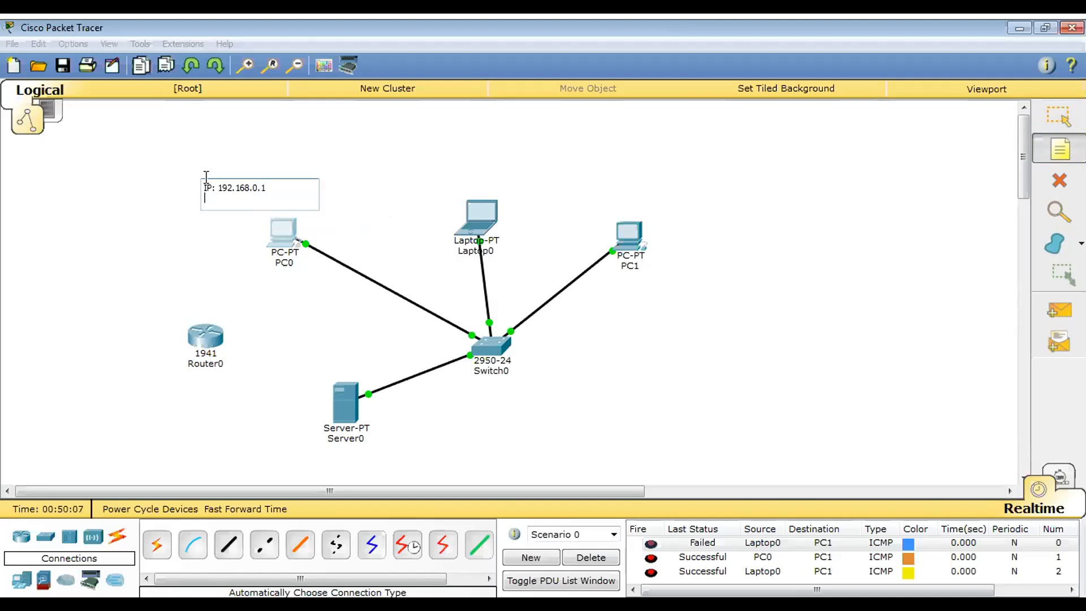
- Add a second line "Subnet Mask: 255.255.255.0" to the IP note above PC0
{"action": "left_click", "coordinate": [283, 232]}
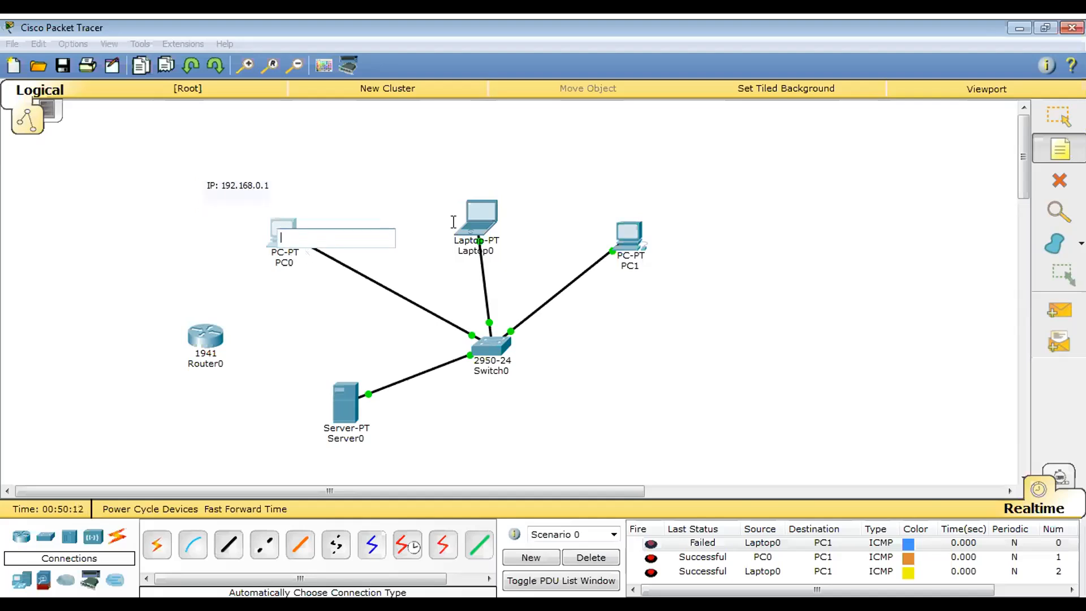
{"action": "key", "text": "Escape"}
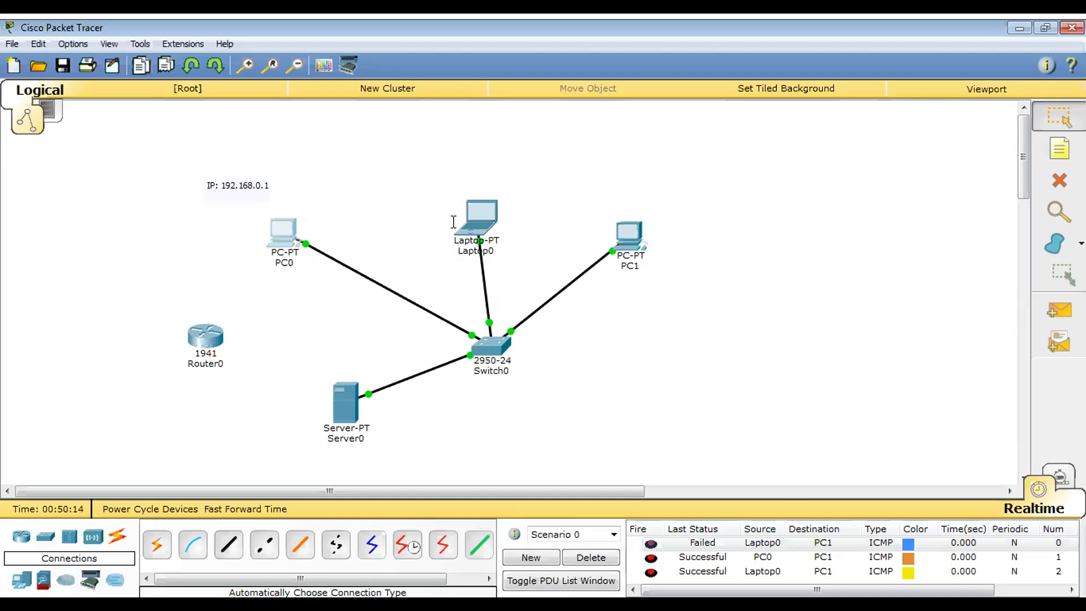
{"action": "left_click", "coordinate": [282, 237]}
{"action": "double_click", "coordinate": [226, 193]}
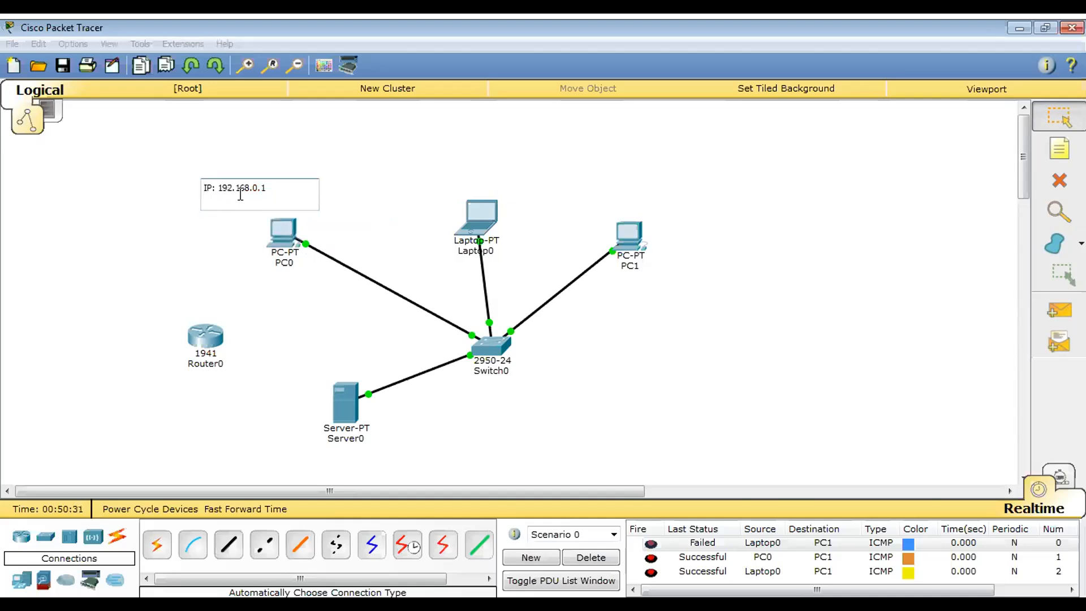
{"action": "key", "text": "Return"}
{"action": "type", "text": "Sub"}
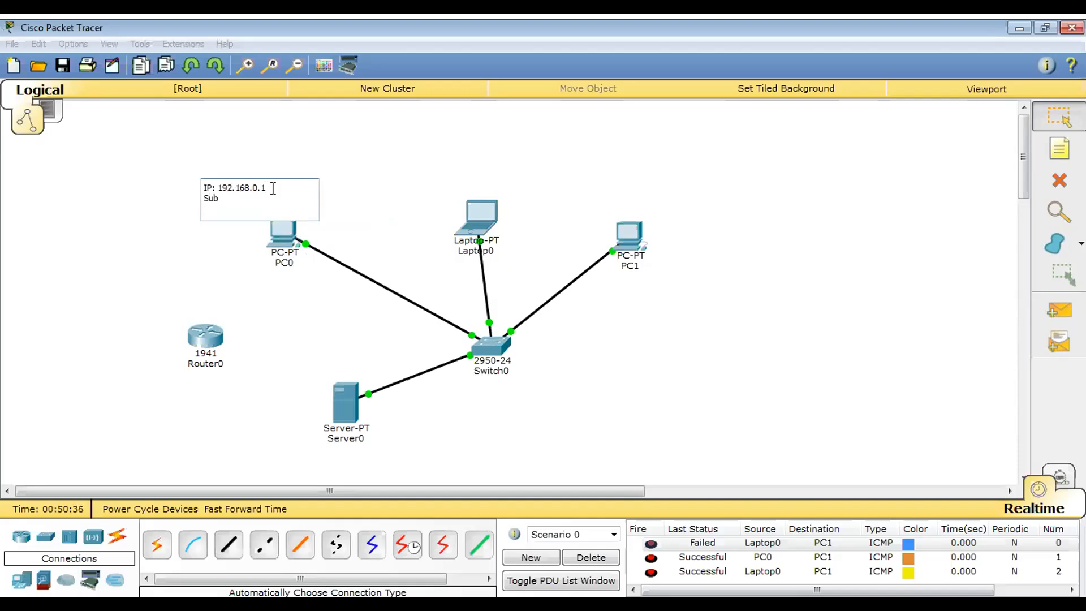
{"action": "type", "text": "net Mask: 255.255.255.0"}
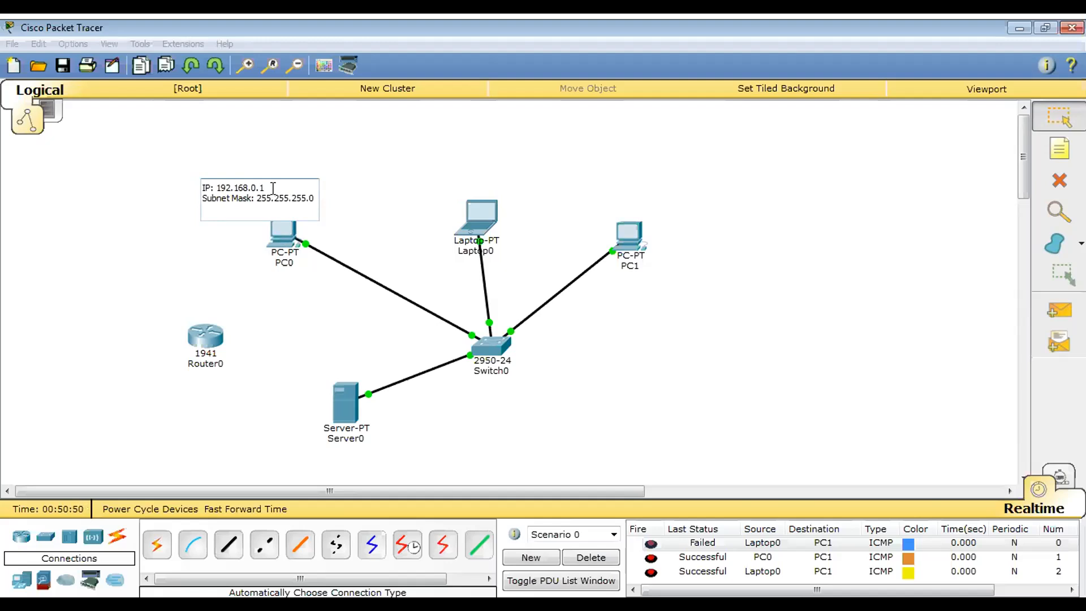
{"action": "key", "text": "Return"}
{"action": "key", "text": "BackSpace"}
{"action": "left_click", "coordinate": [363, 167]}
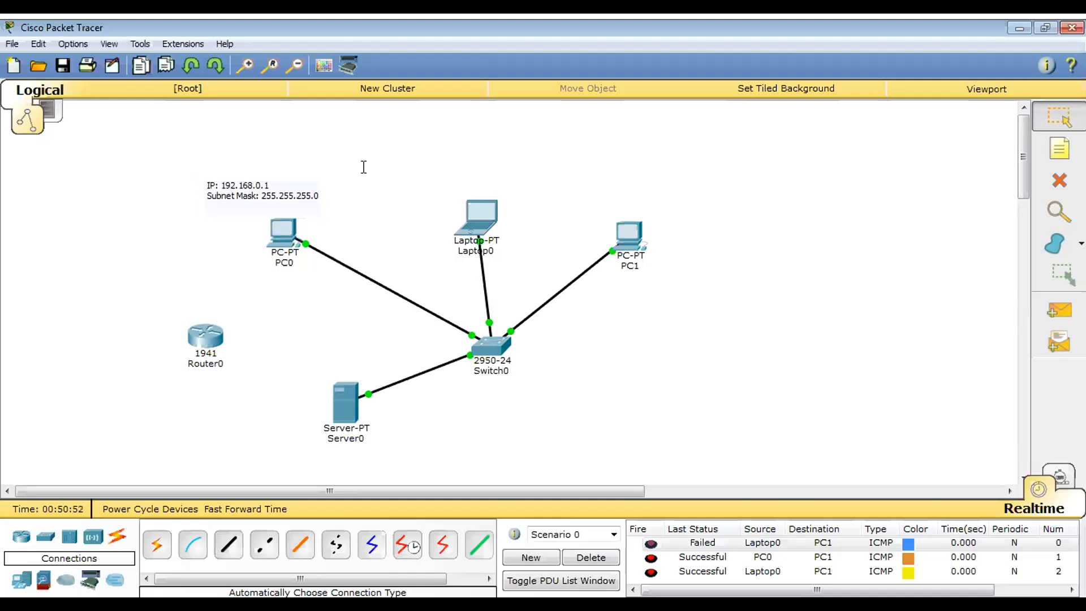
{"action": "double_click", "coordinate": [266, 186]}
{"action": "left_click", "coordinate": [334, 180]}
{"action": "left_click", "coordinate": [486, 221]}
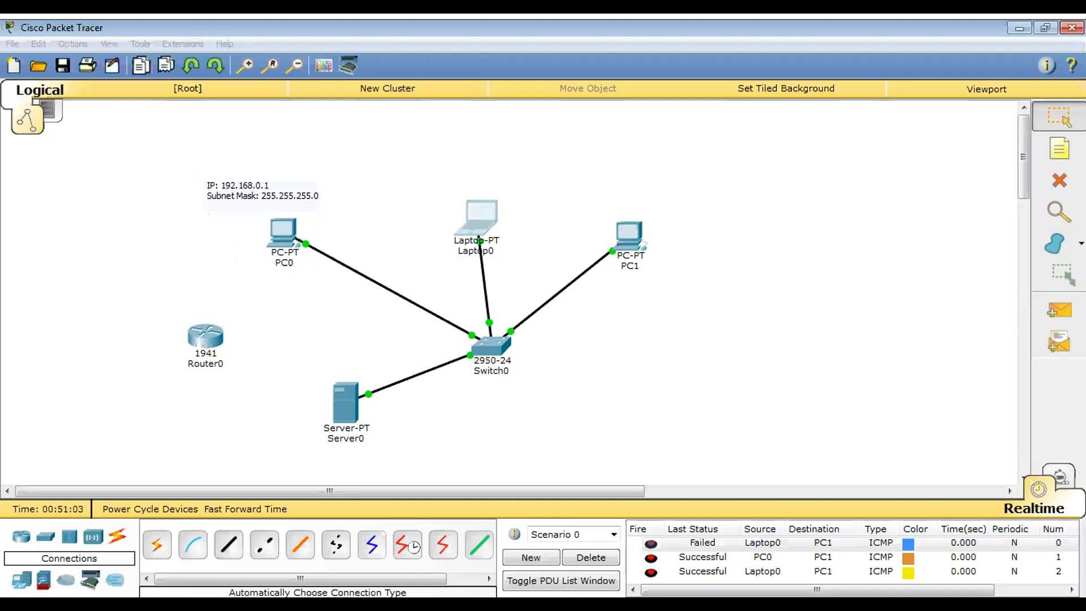
- Add a note above Laptop0 reading "IP: 192.168.0.3" with a second line "Subnet Mask:"
{"action": "left_click", "coordinate": [1059, 149]}
{"action": "left_click", "coordinate": [460, 169]}
{"action": "type", "text": "IP: 192.168"}
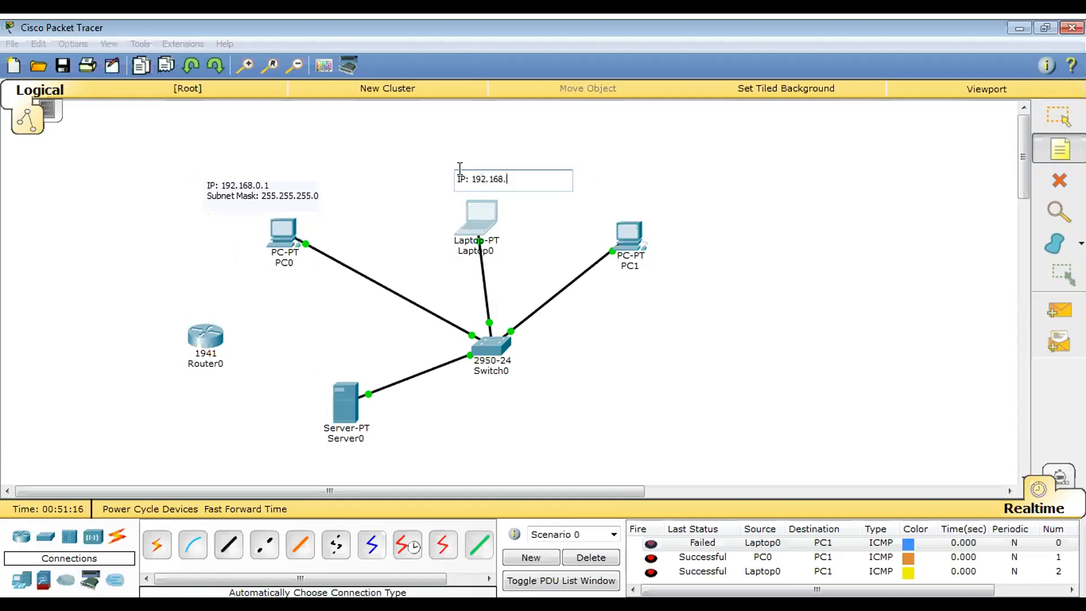
{"action": "type", "text": ".0.3"}
{"action": "key", "text": "Return"}
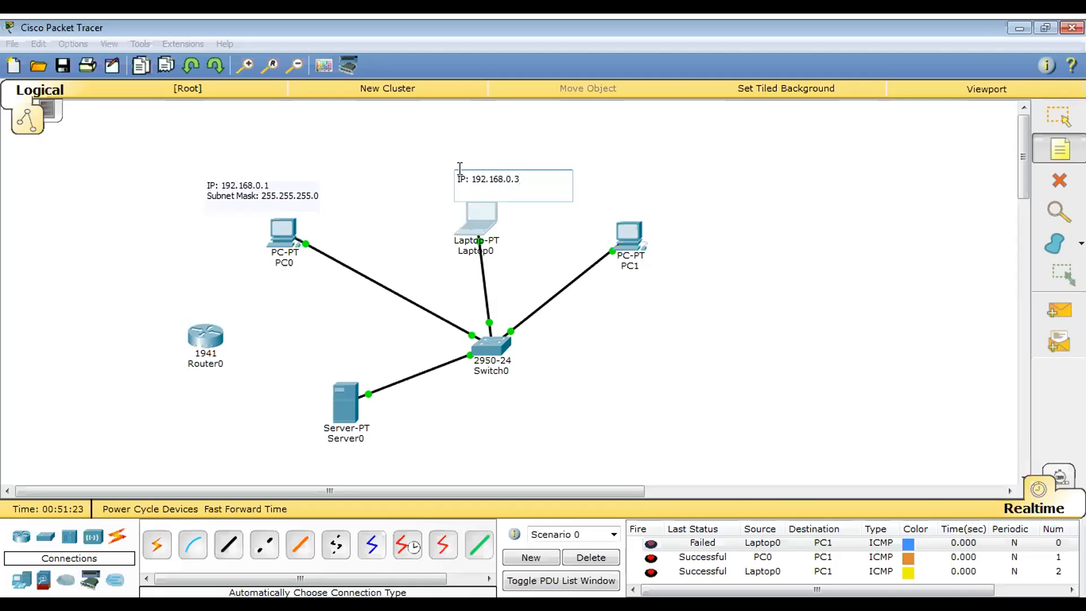
{"action": "type", "text": "Subnet Mask:"}
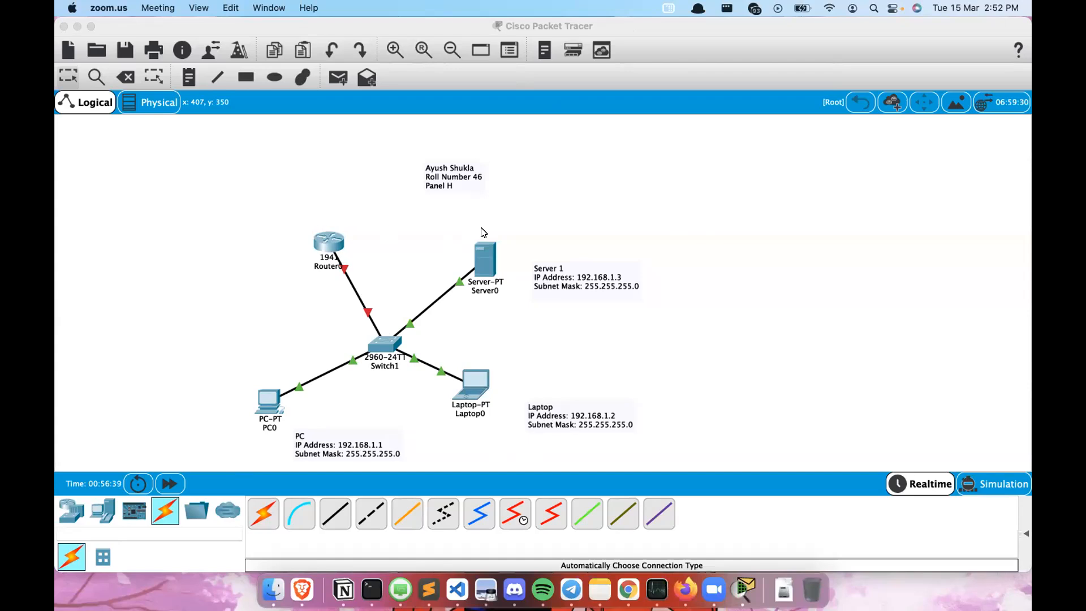
- Set Server0's DHCP start IP address to 192.168.10.1 and maximum number of users to 10
{"action": "left_click", "coordinate": [488, 250]}
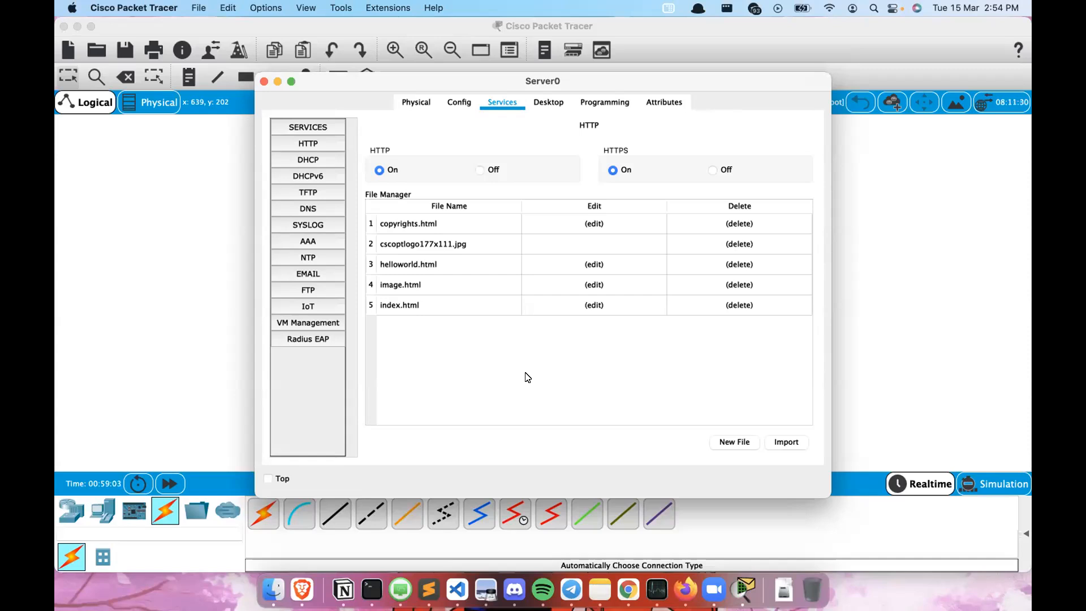
{"action": "left_click", "coordinate": [305, 161]}
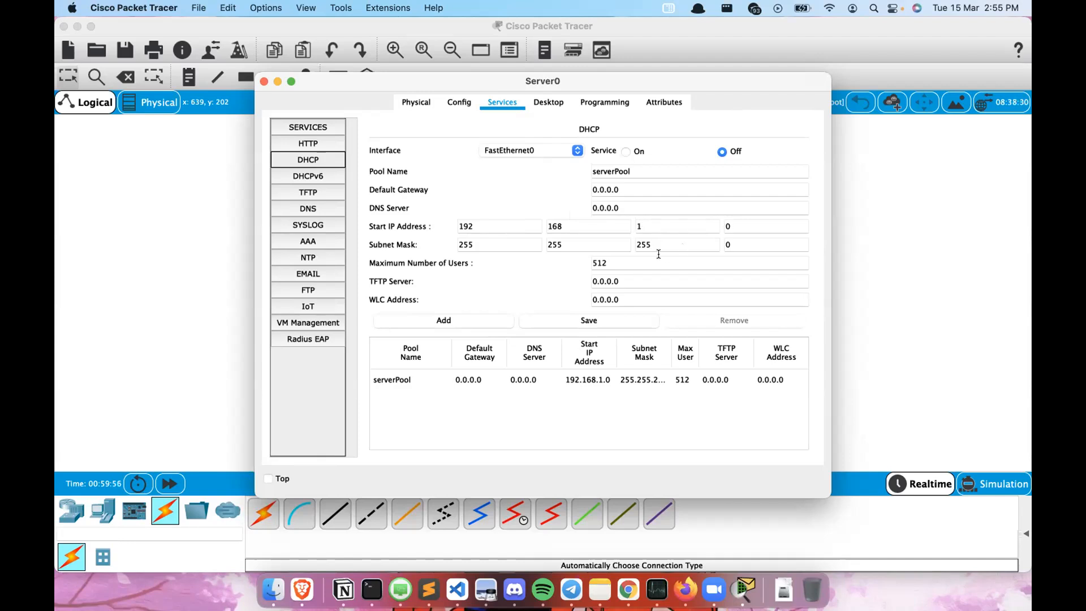
{"action": "left_click", "coordinate": [668, 226]}
{"action": "type", "text": "0"}
{"action": "left_click", "coordinate": [751, 238]}
{"action": "left_click", "coordinate": [775, 261]}
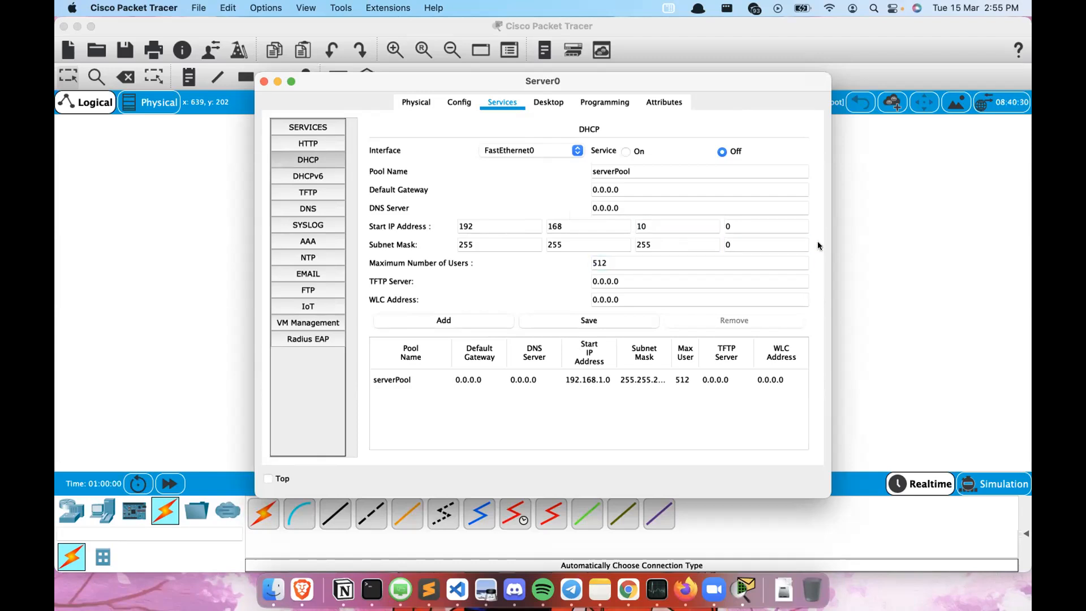
{"action": "left_click", "coordinate": [766, 225]}
{"action": "key", "text": "BackSpace"}
{"action": "type", "text": "1"}
{"action": "left_click", "coordinate": [811, 234]}
{"action": "double_click", "coordinate": [600, 262]}
{"action": "type", "text": "10"}
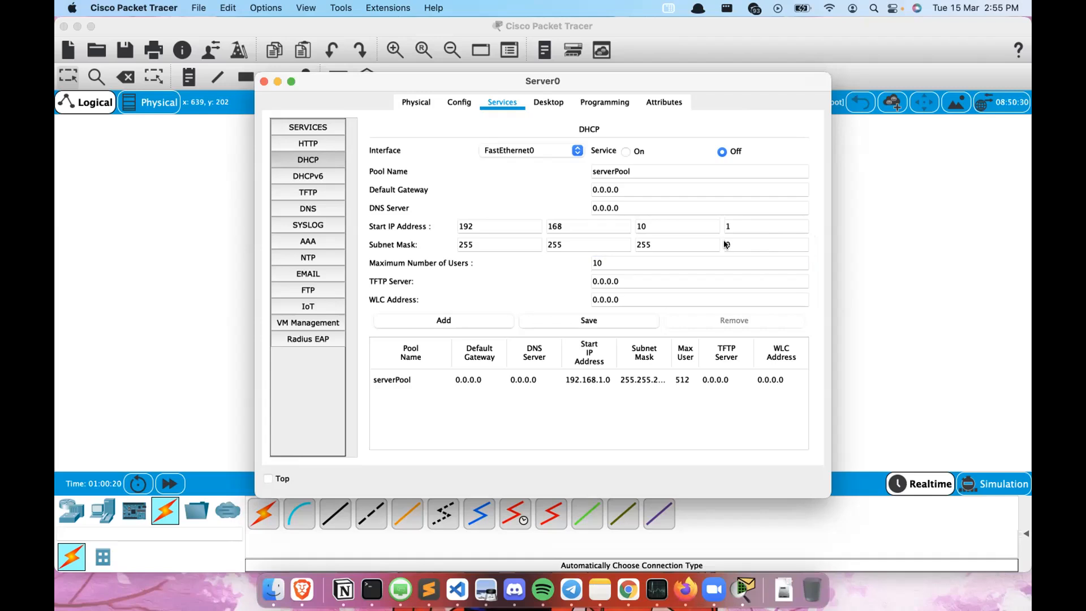
{"action": "left_click", "coordinate": [264, 82]}
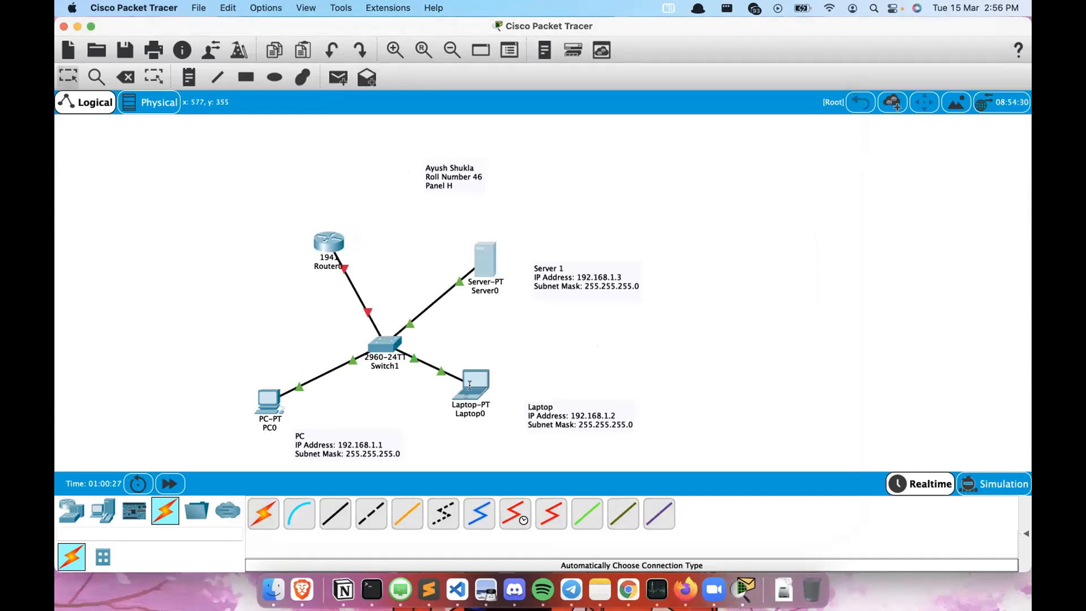
- Switch Laptop0's IPv4 configuration from static to DHCP
{"action": "mouse_move", "coordinate": [469, 385]}
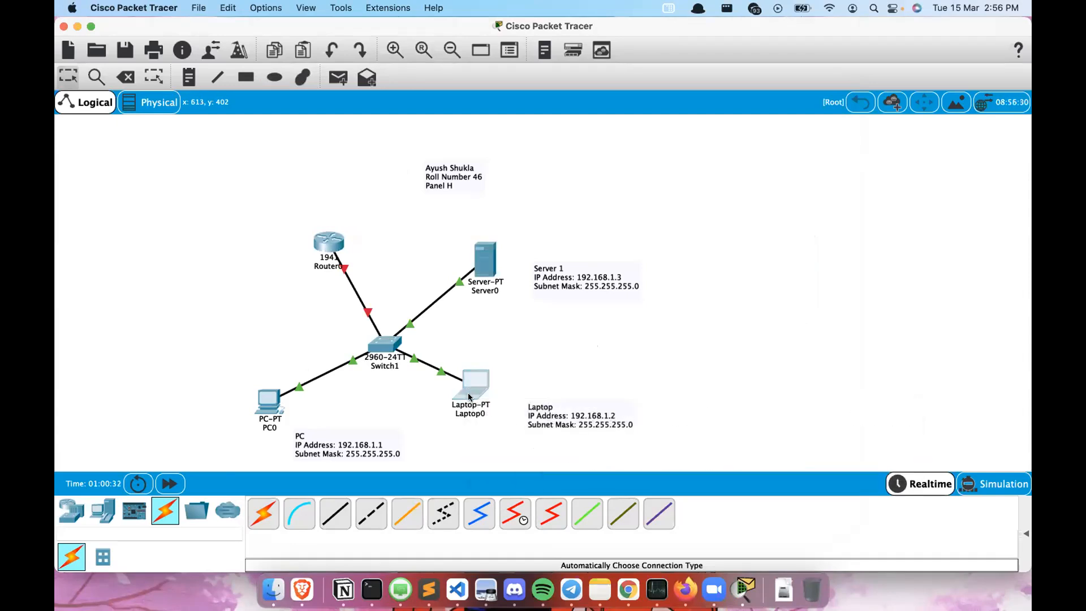
{"action": "left_click", "coordinate": [468, 385]}
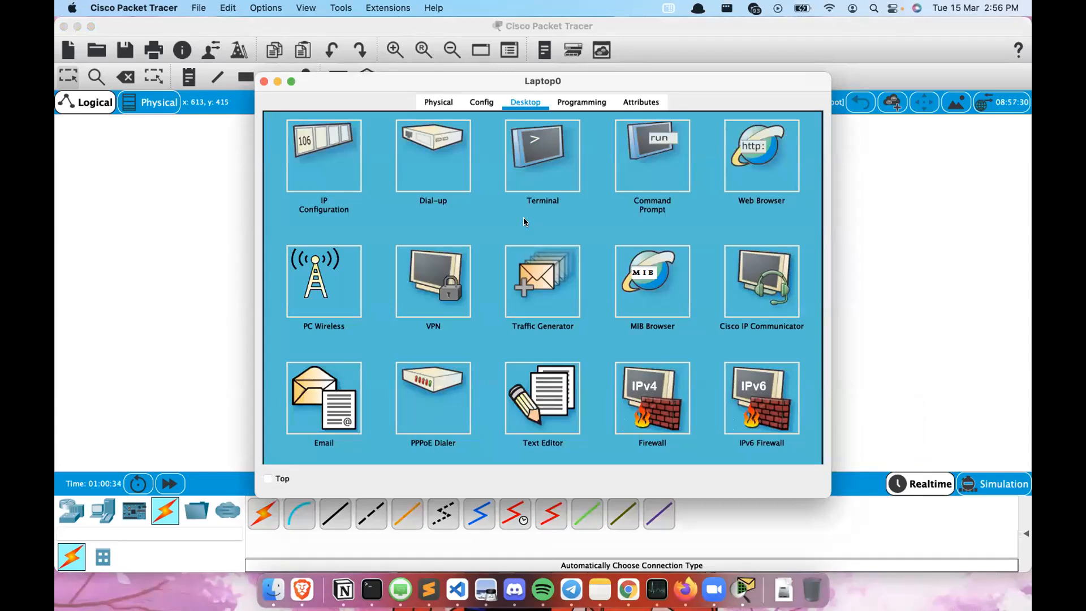
{"action": "left_click", "coordinate": [481, 102]}
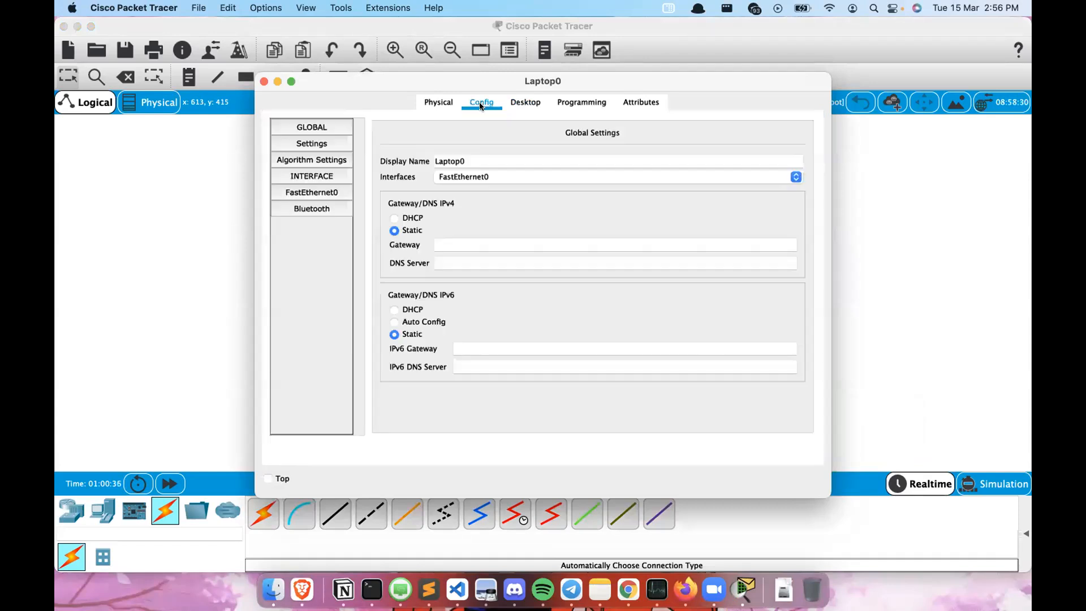
{"action": "left_click", "coordinate": [548, 95]}
{"action": "left_click", "coordinate": [534, 97]}
{"action": "left_click", "coordinate": [308, 161]}
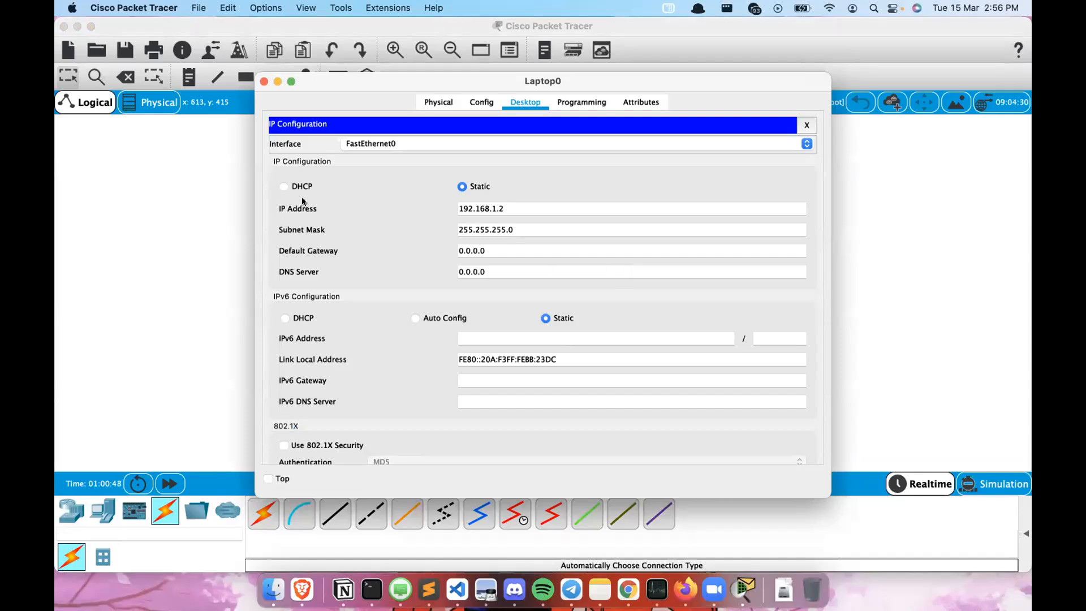
{"action": "left_click", "coordinate": [281, 186]}
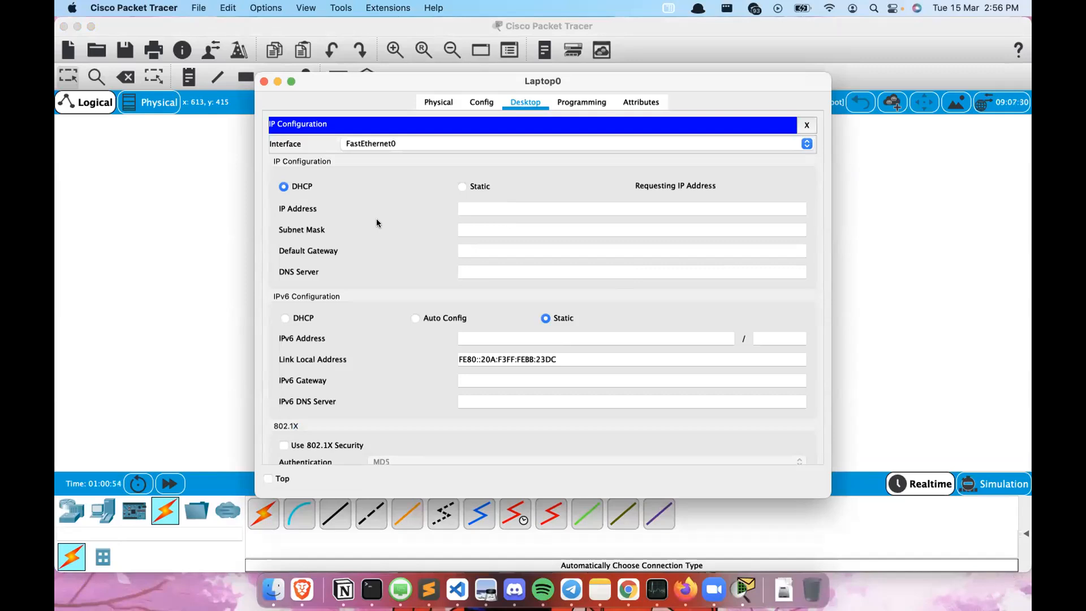
{"action": "left_click", "coordinate": [263, 81]}
- Reopen Laptop0's IP configuration to check its addressing
{"action": "left_click", "coordinate": [469, 385]}
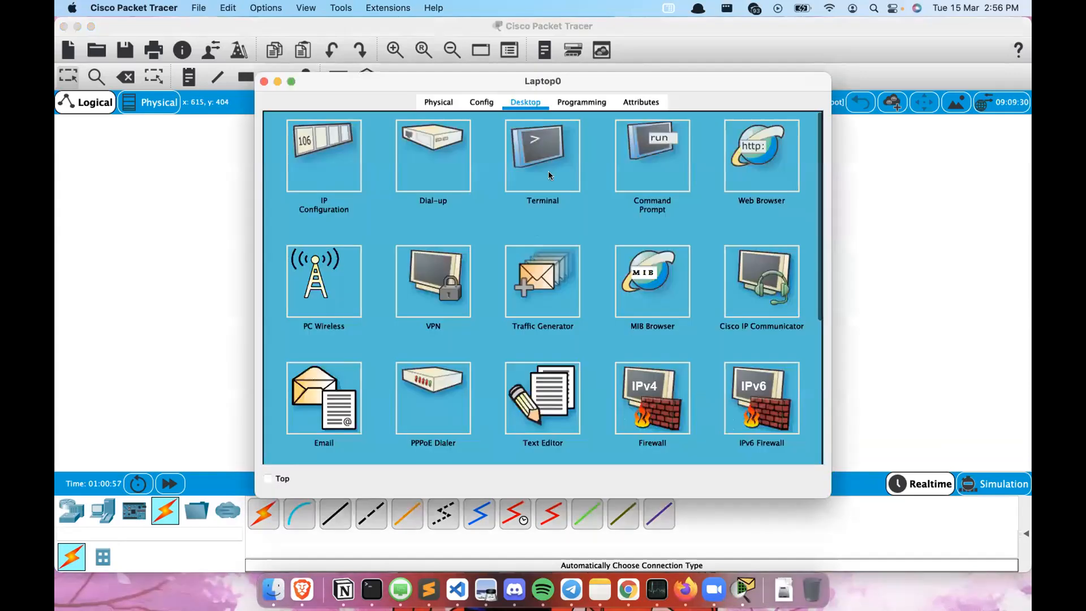
{"action": "left_click", "coordinate": [350, 155]}
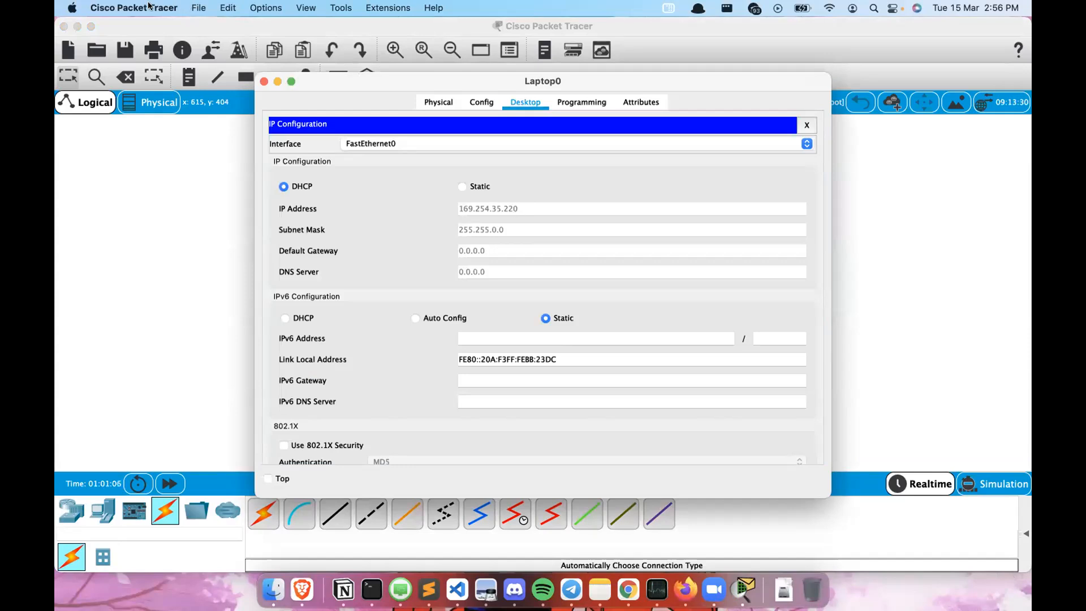
{"action": "left_click", "coordinate": [263, 81]}
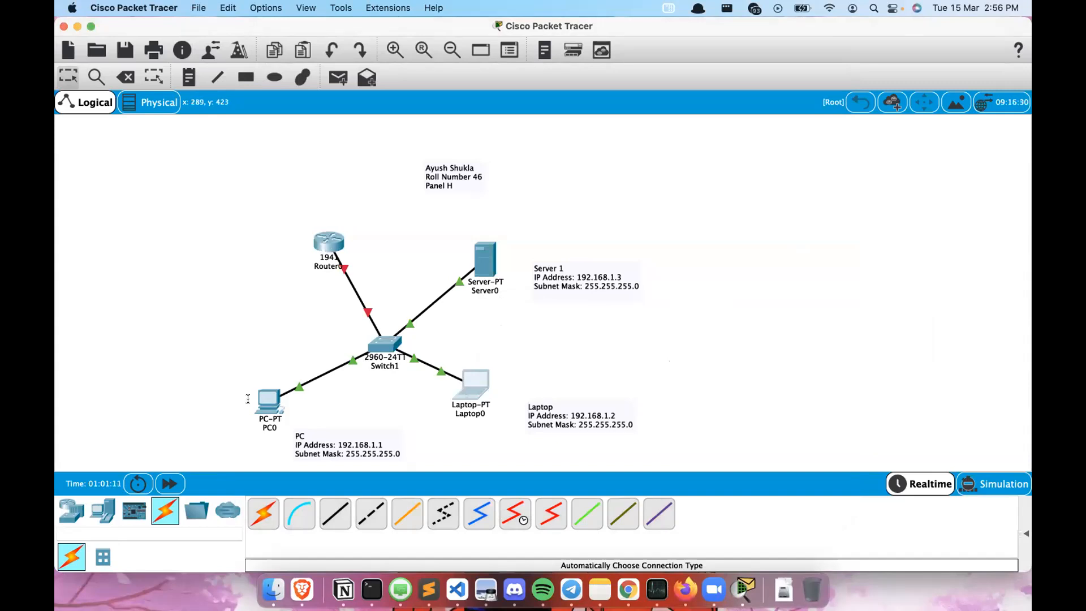
- Switch PC0's IPv4 configuration from static to DHCP
{"action": "left_click", "coordinate": [270, 401]}
{"action": "left_click", "coordinate": [324, 156]}
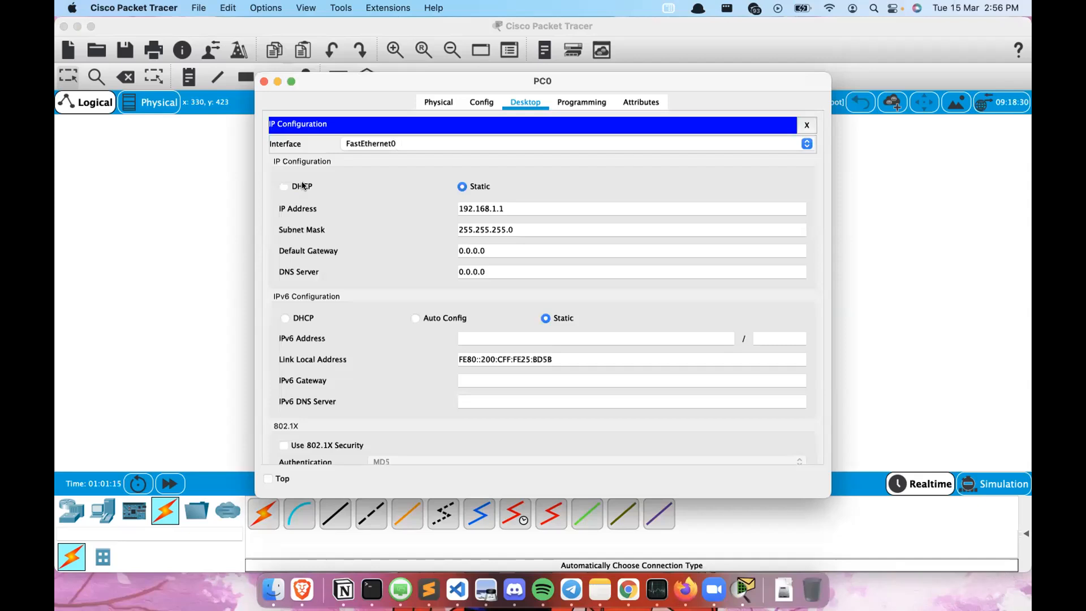
{"action": "left_click", "coordinate": [301, 185]}
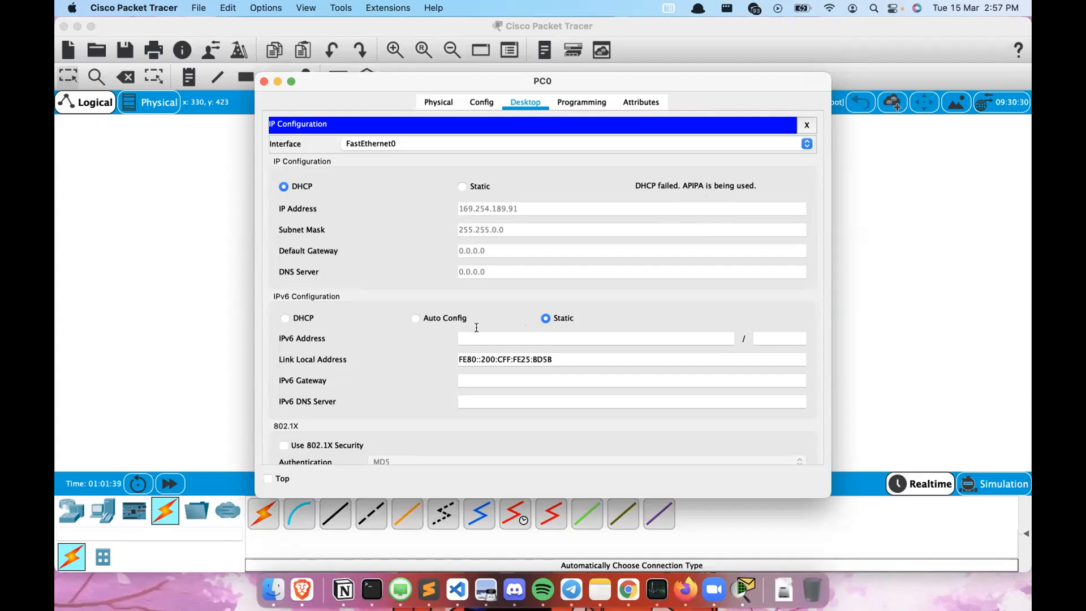
{"action": "scroll", "coordinate": [475, 325], "scroll_direction": "down", "scroll_amount": 2}
{"action": "left_click", "coordinate": [263, 81]}
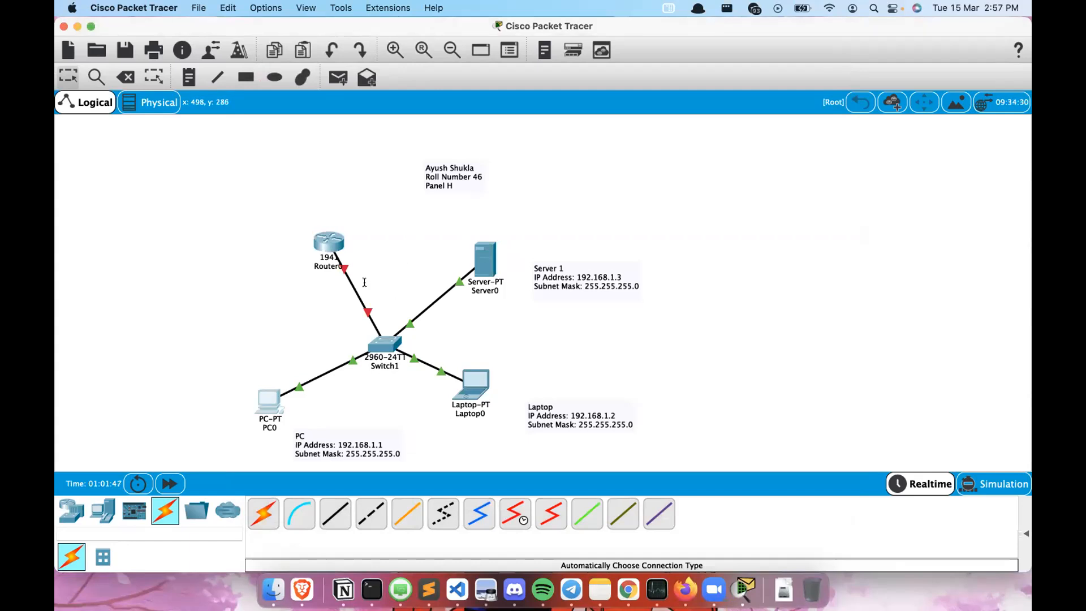
- Turn on Server0's DHCP service and set the pool start IP address to 192.168.10.1
{"action": "left_click", "coordinate": [474, 261]}
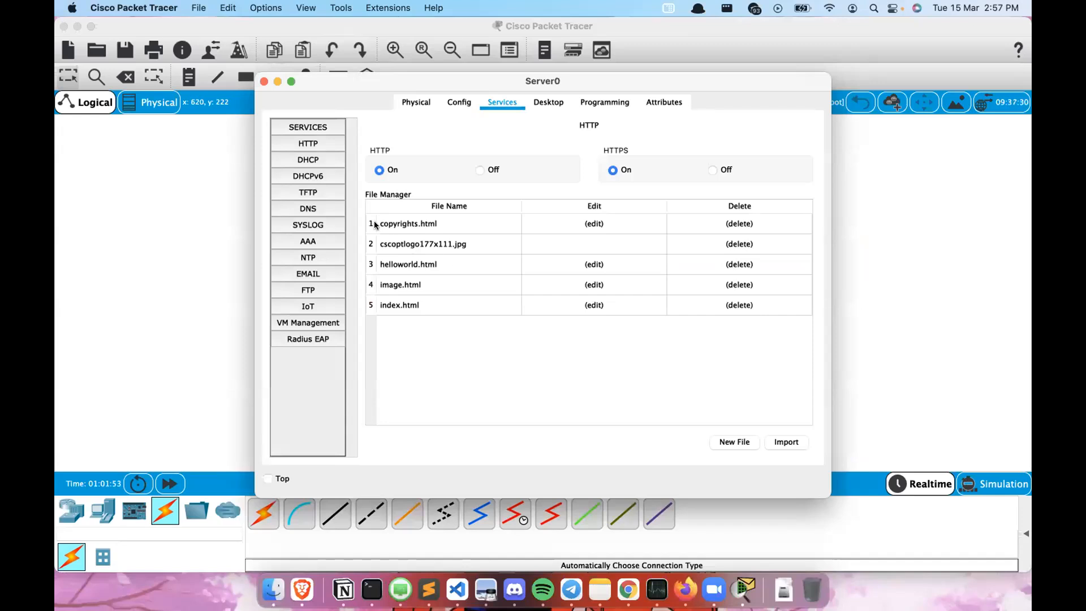
{"action": "left_click", "coordinate": [307, 160]}
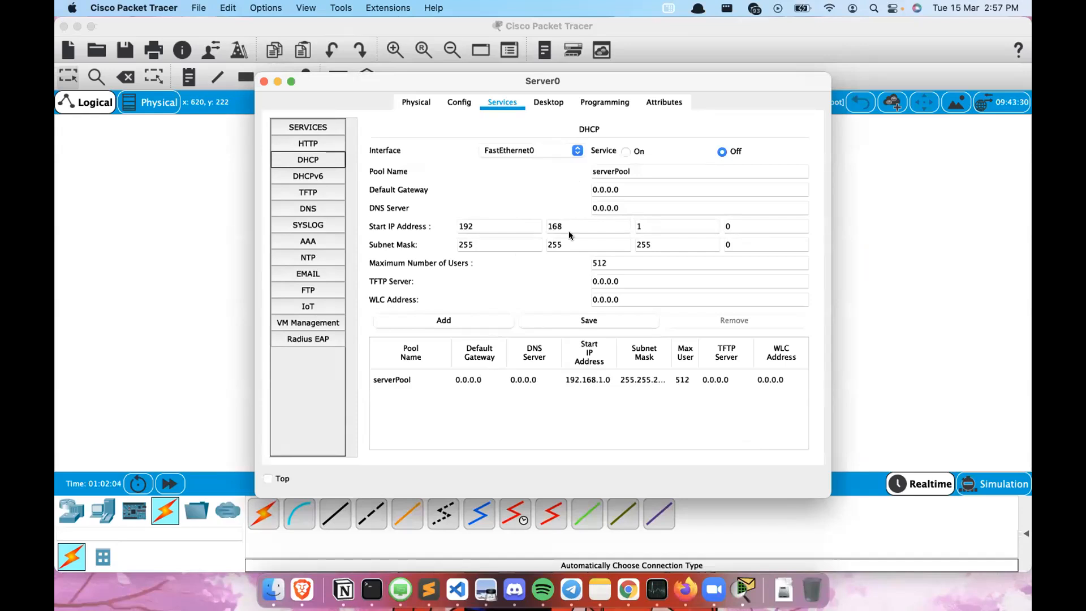
{"action": "left_click", "coordinate": [625, 150]}
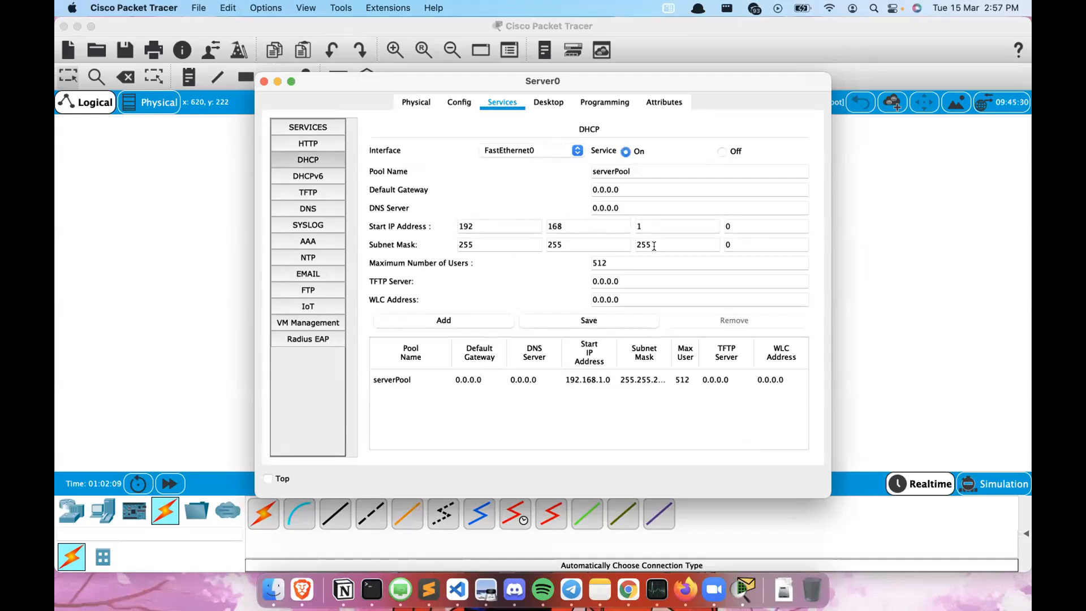
{"action": "left_click", "coordinate": [671, 226]}
{"action": "type", "text": "0"}
{"action": "left_click", "coordinate": [754, 221]}
{"action": "key", "text": "BackSpace"}
{"action": "type", "text": "1"}
{"action": "left_click", "coordinate": [818, 201]}
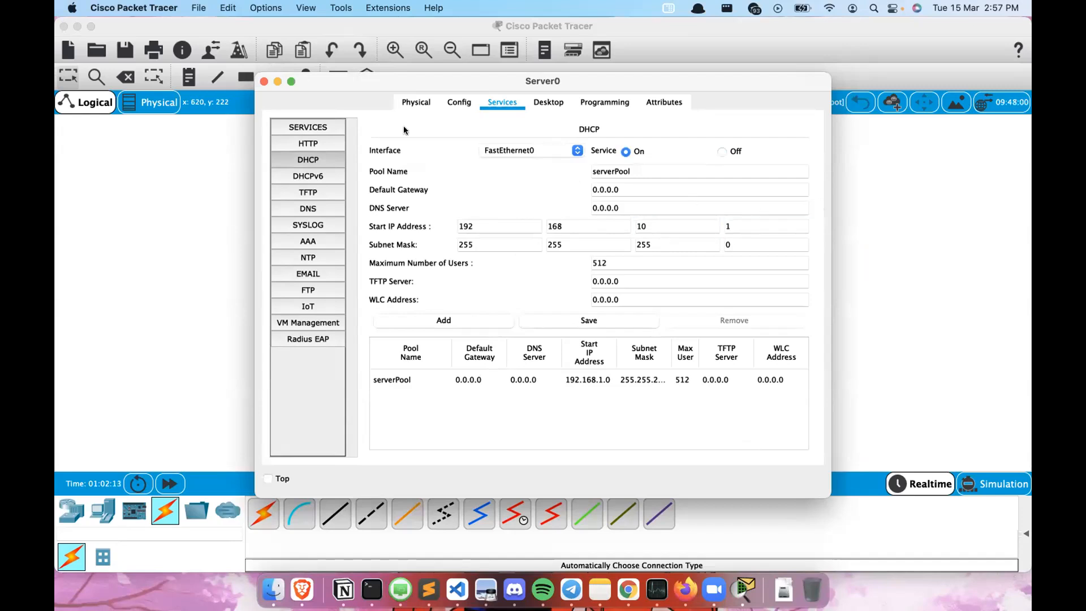
{"action": "left_click", "coordinate": [264, 81]}
- Reopen Laptop0's IP configuration to check whether it received an address
{"action": "left_click", "coordinate": [478, 383]}
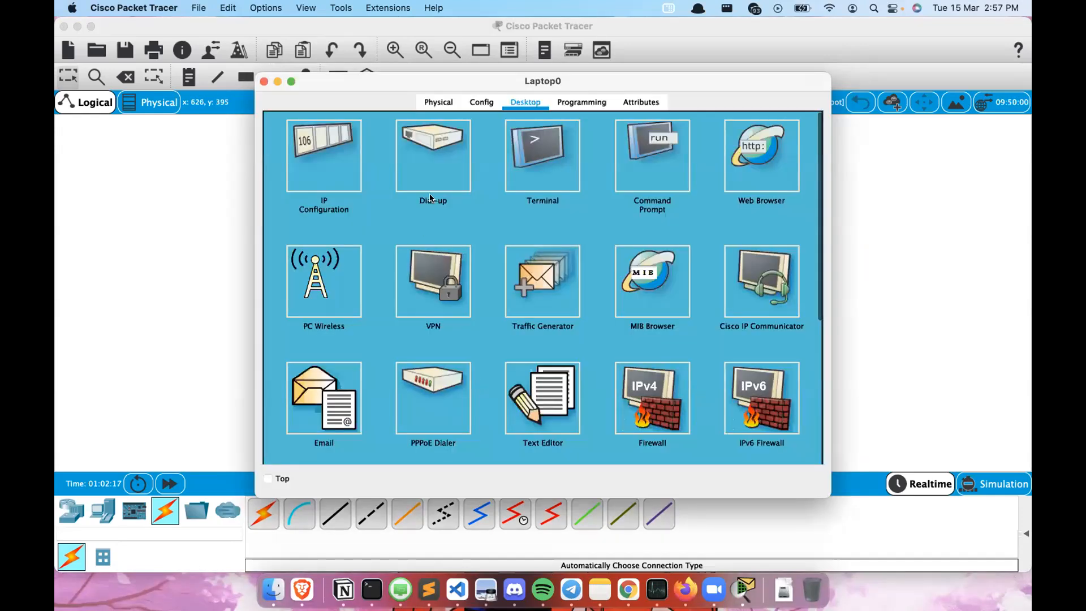
{"action": "left_click", "coordinate": [311, 152]}
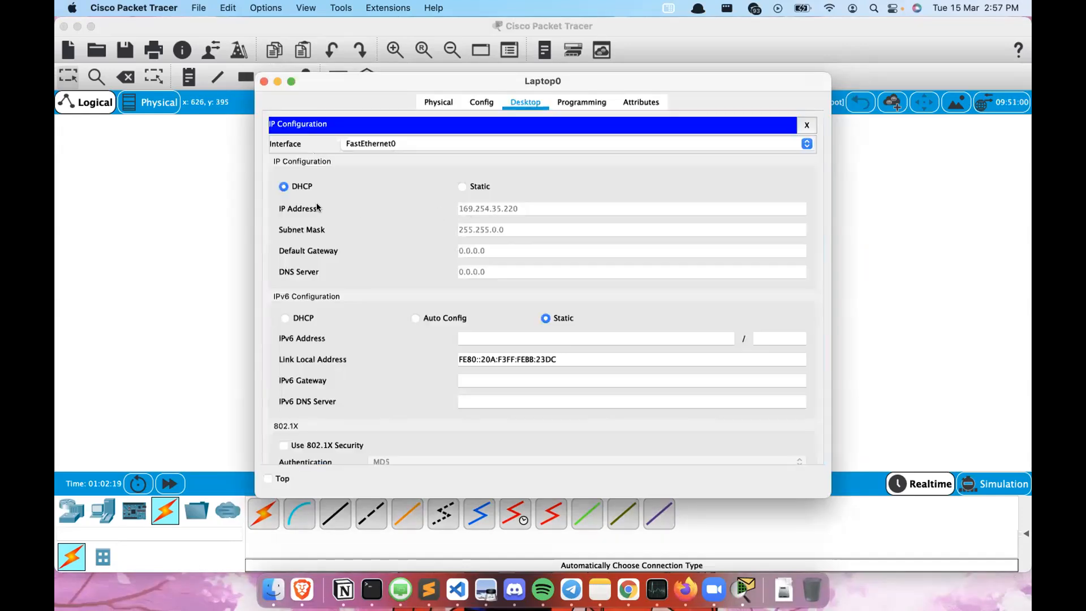
{"action": "left_click", "coordinate": [264, 81]}
- Re-enter Server0's DHCP start IP address as 192.168.10.1
{"action": "left_click", "coordinate": [485, 263]}
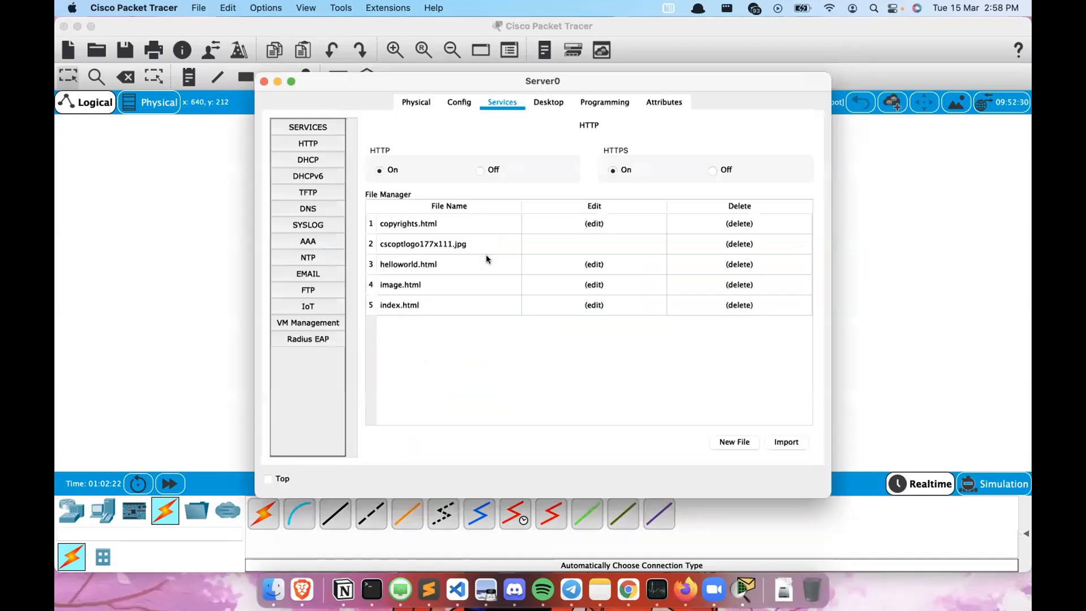
{"action": "left_click", "coordinate": [308, 159]}
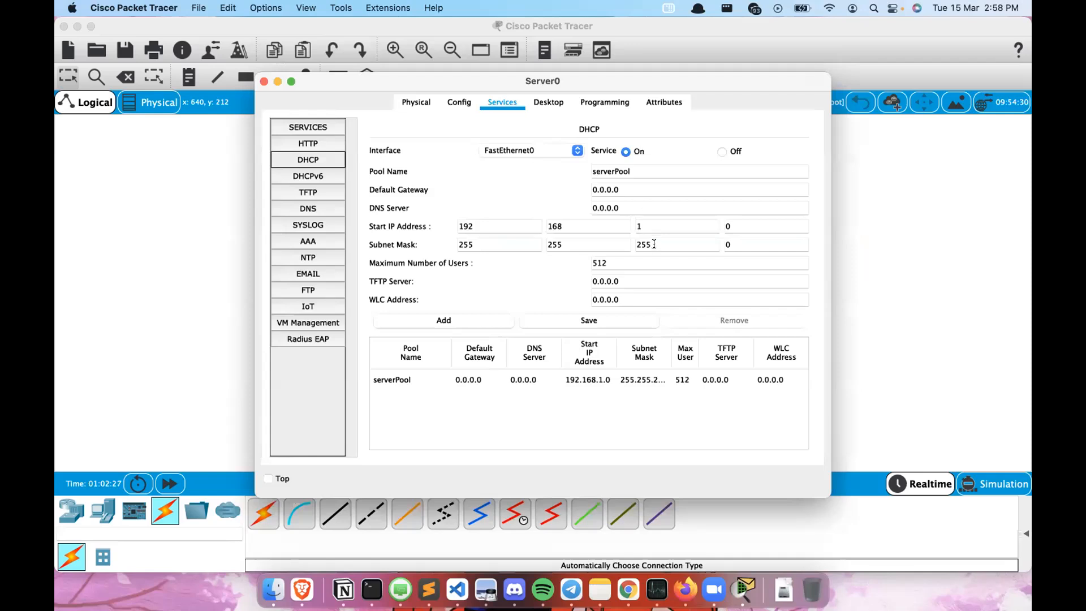
{"action": "left_click", "coordinate": [642, 226]}
{"action": "type", "text": "0"}
{"action": "left_click", "coordinate": [751, 224]}
{"action": "key", "text": "BackSpace"}
{"action": "type", "text": "1"}
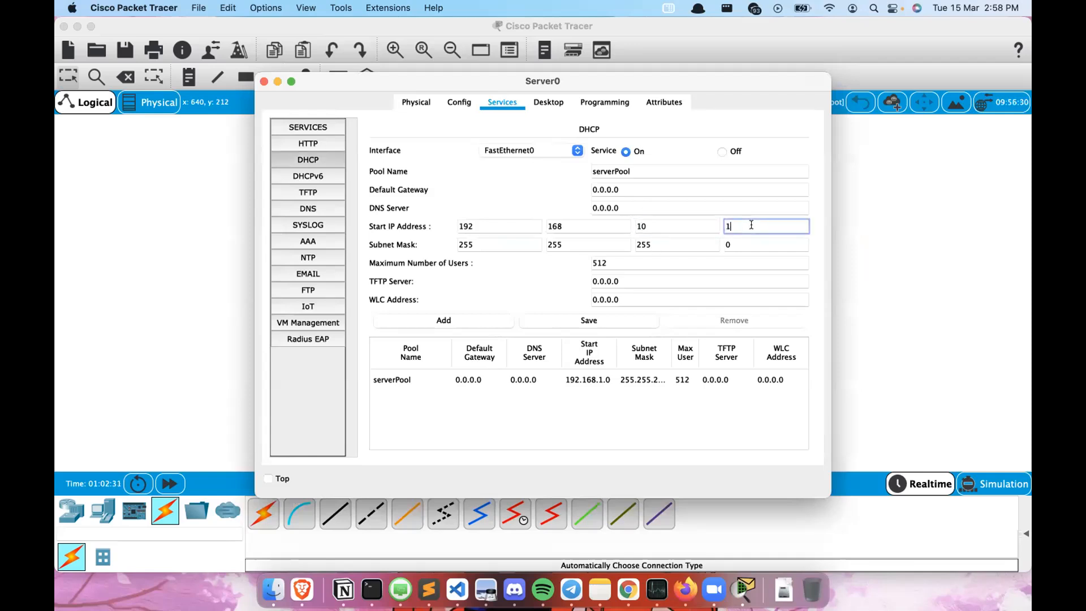
{"action": "left_click", "coordinate": [821, 205]}
{"action": "left_click_drag", "start_coordinate": [747, 79], "coordinate": [847, 89]}
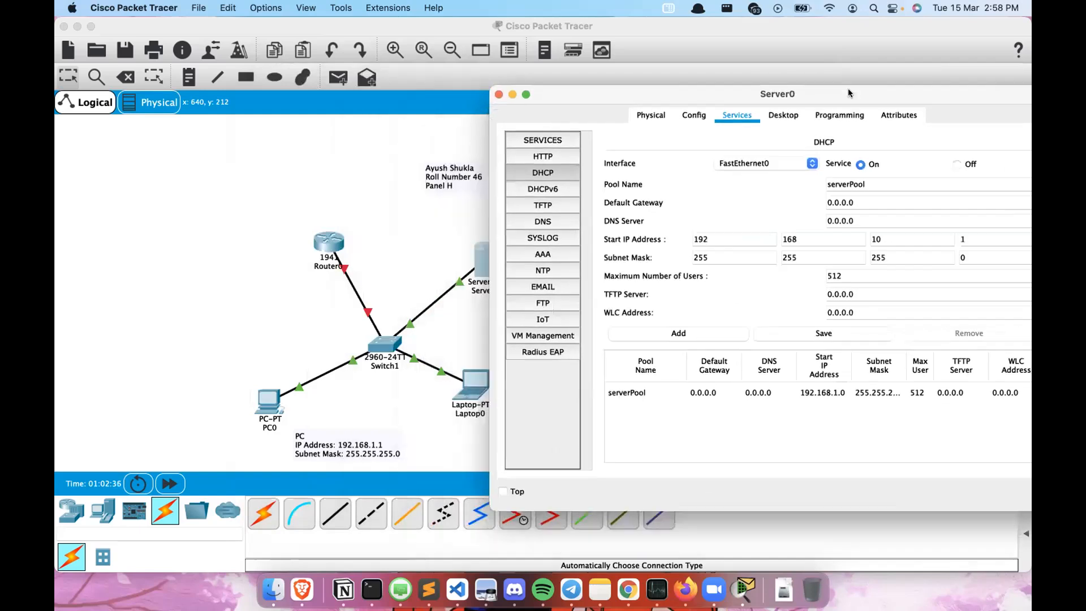
- Open Laptop0's IP configuration to check which address it has received
{"action": "left_click_drag", "start_coordinate": [544, 183], "coordinate": [742, 170]}
{"action": "left_click_drag", "start_coordinate": [866, 83], "coordinate": [768, 90]}
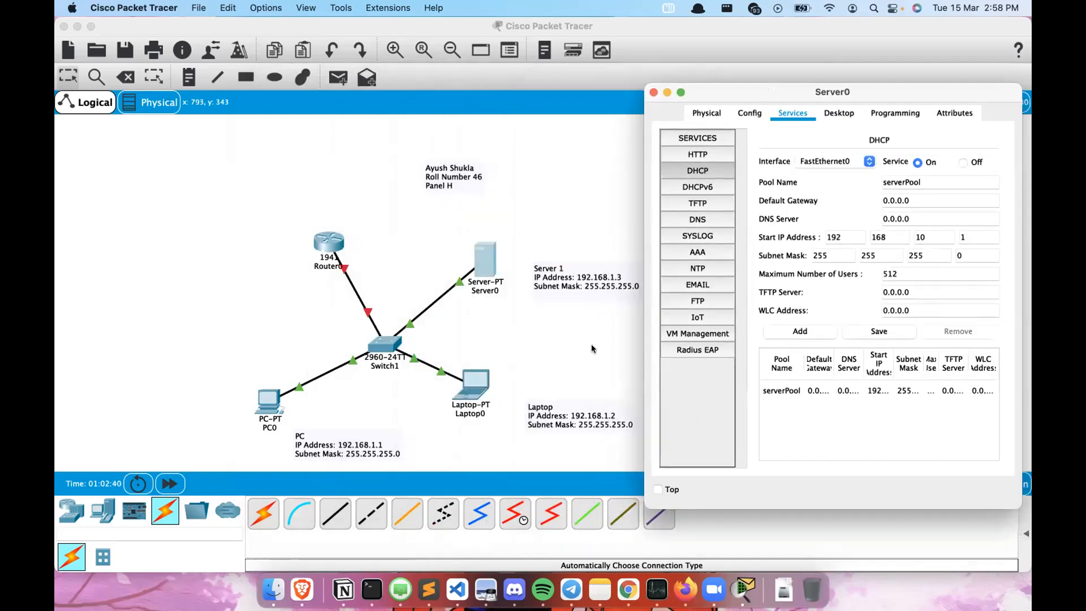
{"action": "left_click", "coordinate": [464, 395]}
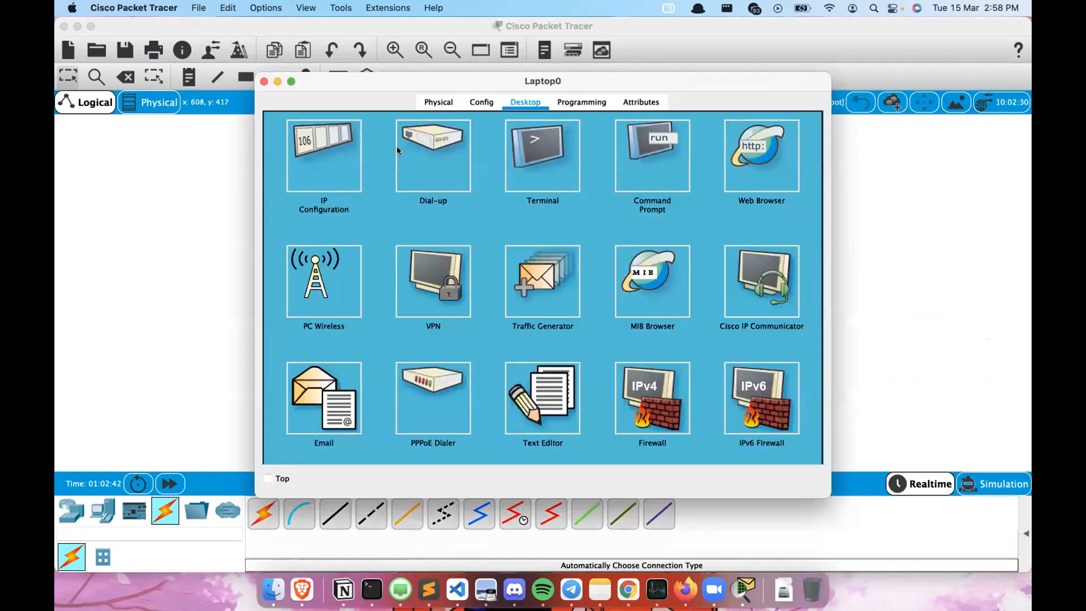
{"action": "left_click", "coordinate": [334, 151]}
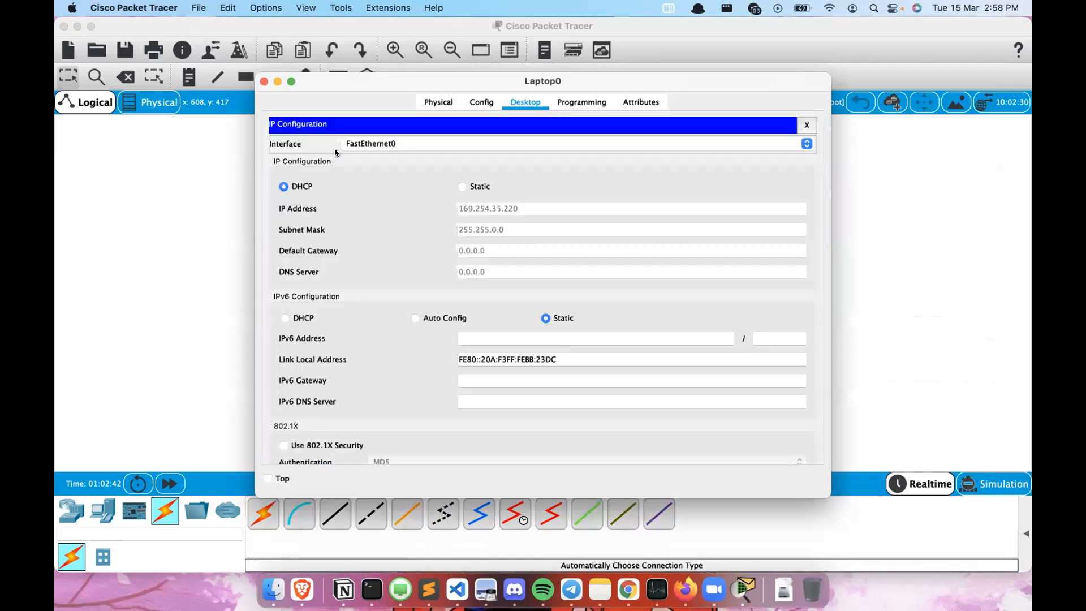
{"action": "left_click", "coordinate": [263, 81]}
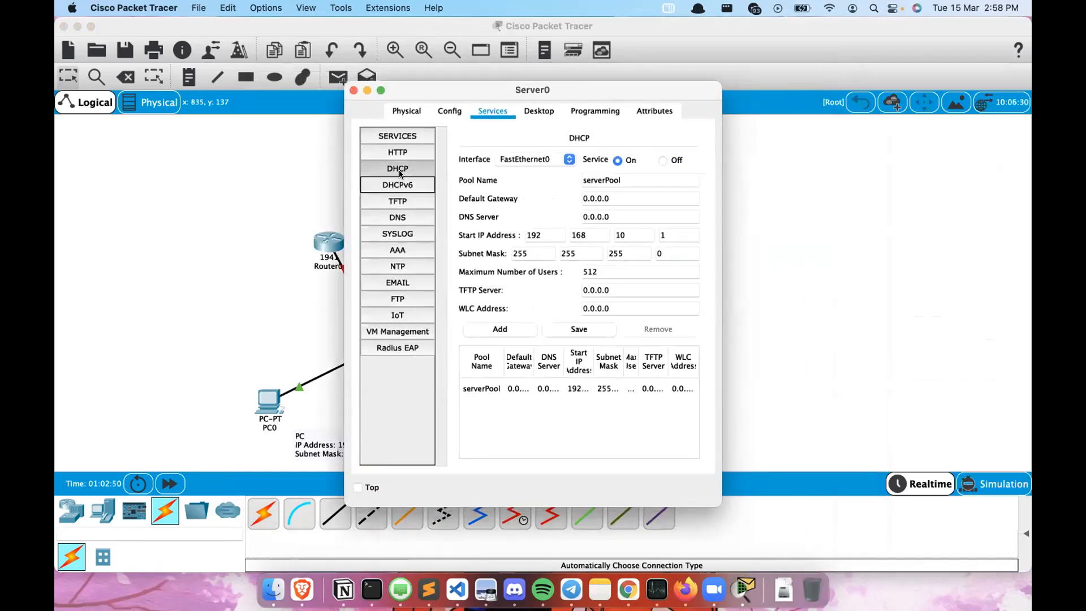
- Try to add a new DHCP pool named serverPool1 with start IP 192.168.10.1 and 10 maximum users
{"action": "left_click", "coordinate": [400, 172]}
{"action": "left_click_drag", "start_coordinate": [340, 200], "coordinate": [177, 207]}
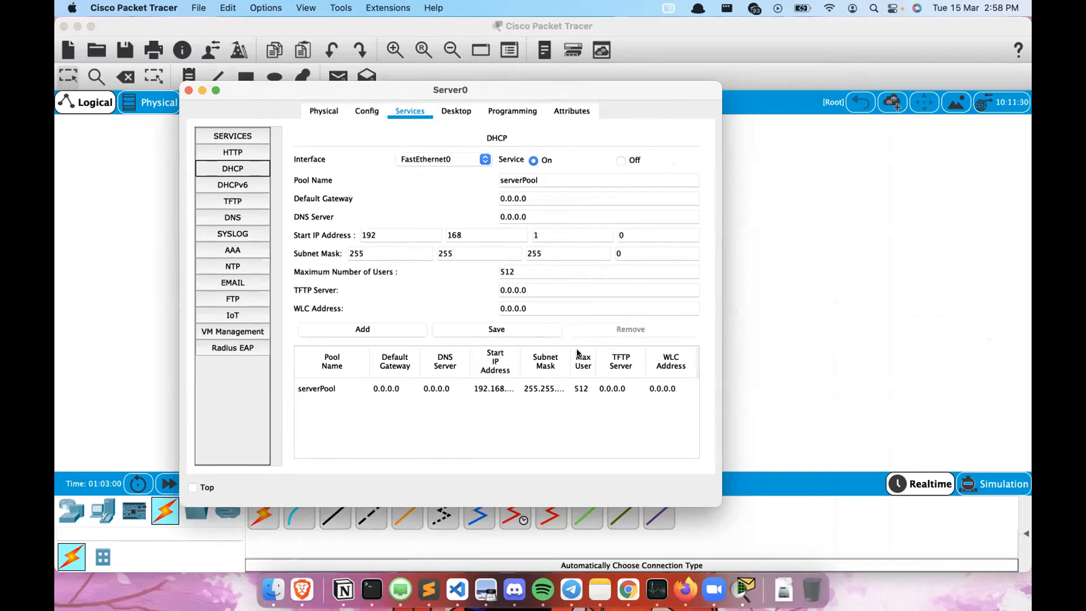
{"action": "left_click", "coordinate": [254, 202]}
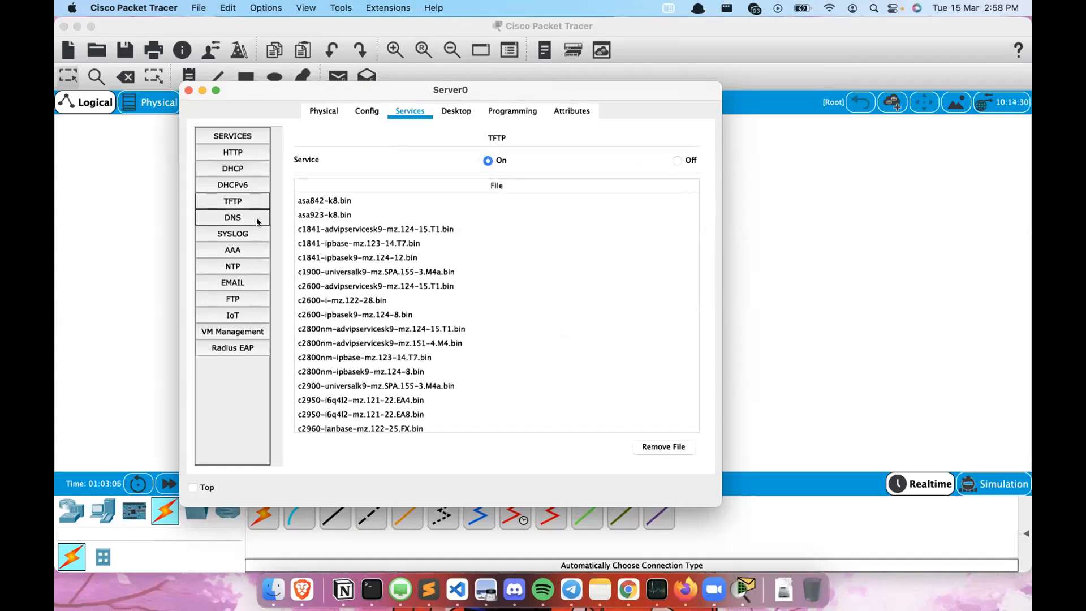
{"action": "left_click", "coordinate": [230, 170]}
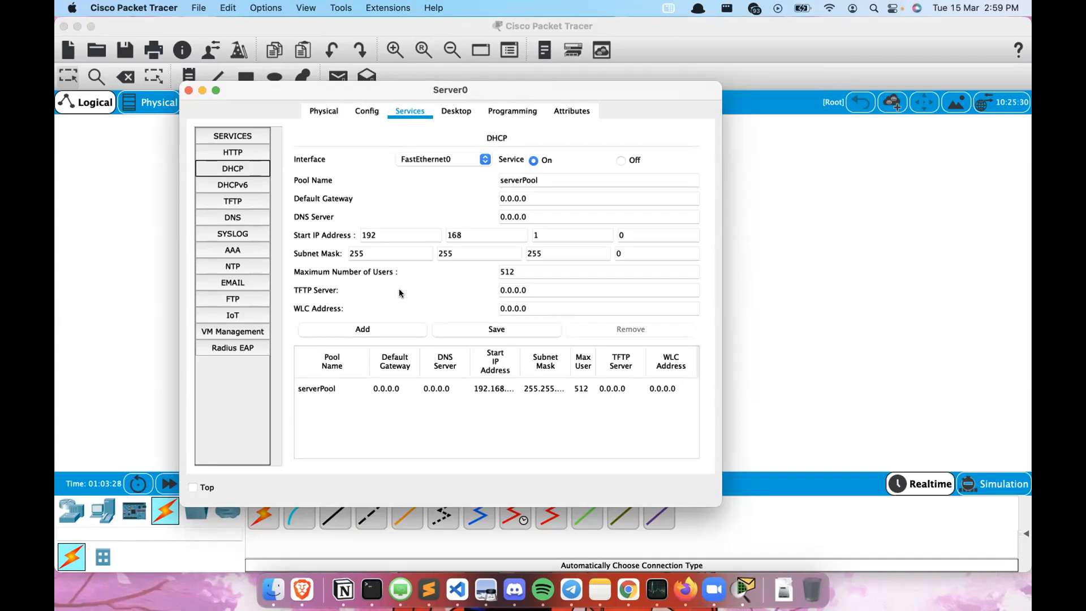
{"action": "left_click", "coordinate": [549, 230]}
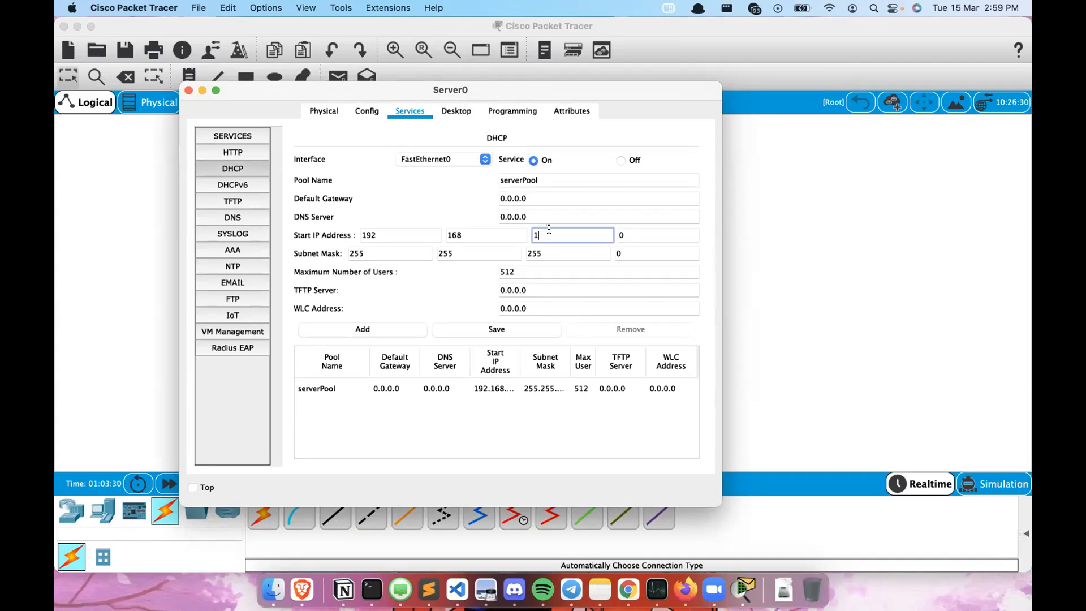
{"action": "type", "text": "0"}
{"action": "left_click", "coordinate": [631, 238]}
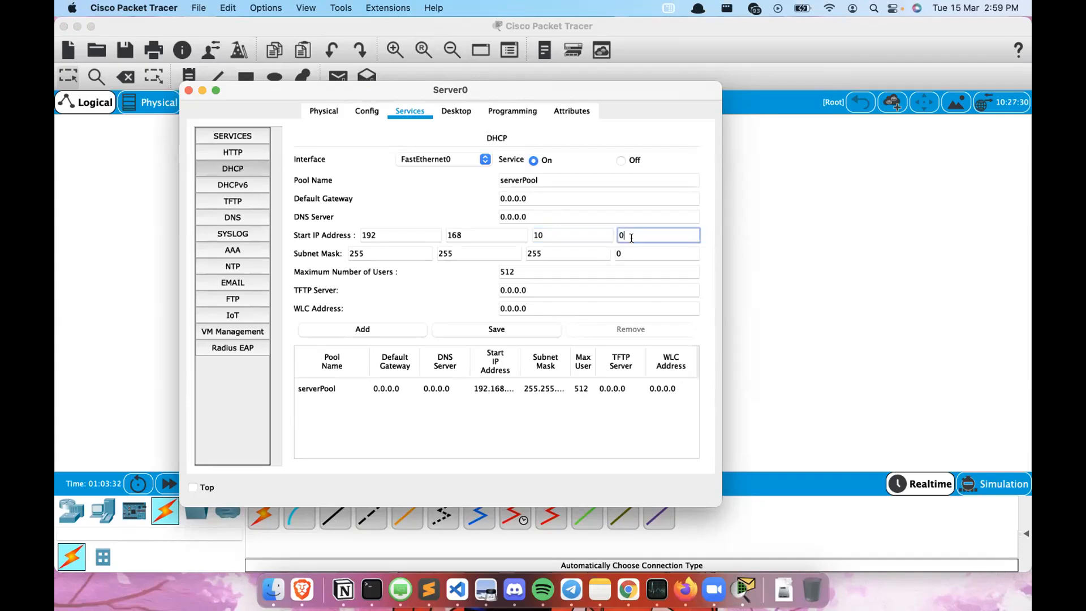
{"action": "left_click", "coordinate": [702, 290]}
{"action": "double_click", "coordinate": [538, 266]}
{"action": "type", "text": "1"}
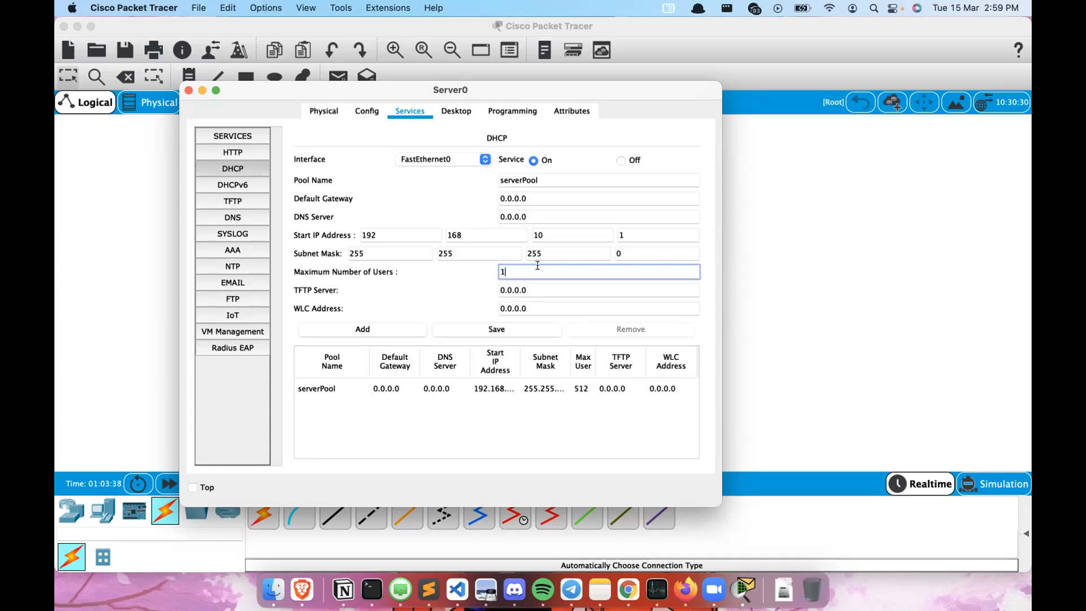
{"action": "type", "text": "0"}
{"action": "left_click", "coordinate": [701, 275]}
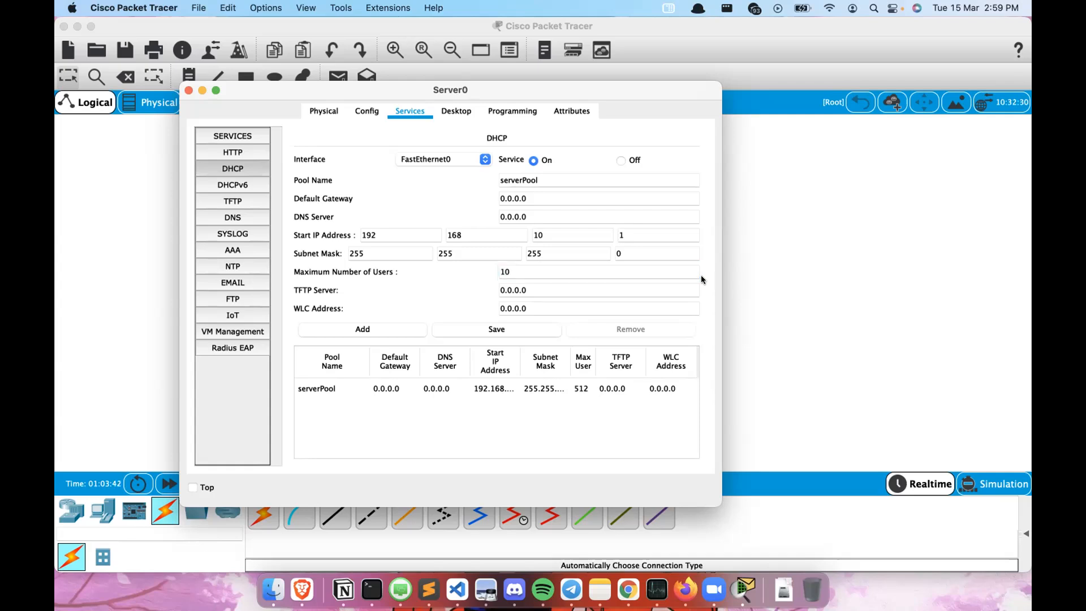
{"action": "left_click", "coordinate": [366, 331]}
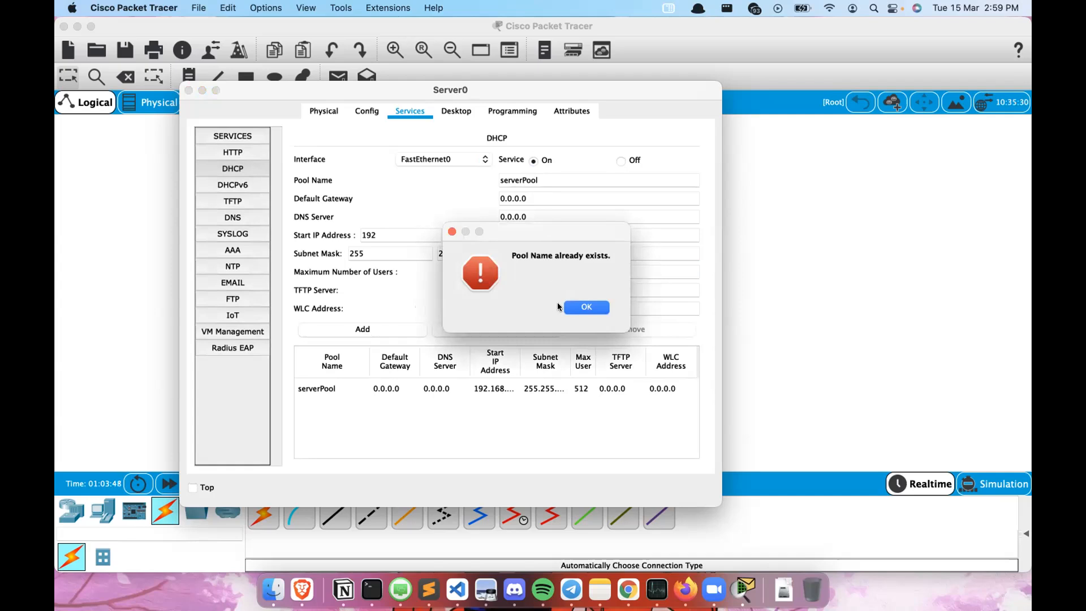
{"action": "left_click", "coordinate": [577, 308]}
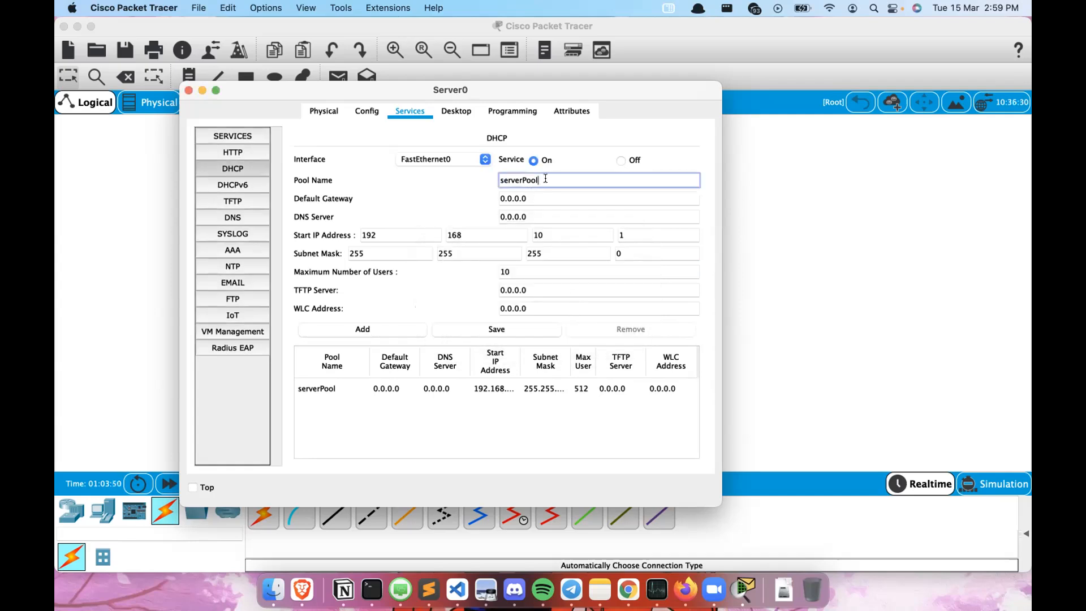
{"action": "type", "text": "1"}
{"action": "left_click", "coordinate": [395, 306]}
{"action": "left_click", "coordinate": [372, 331]}
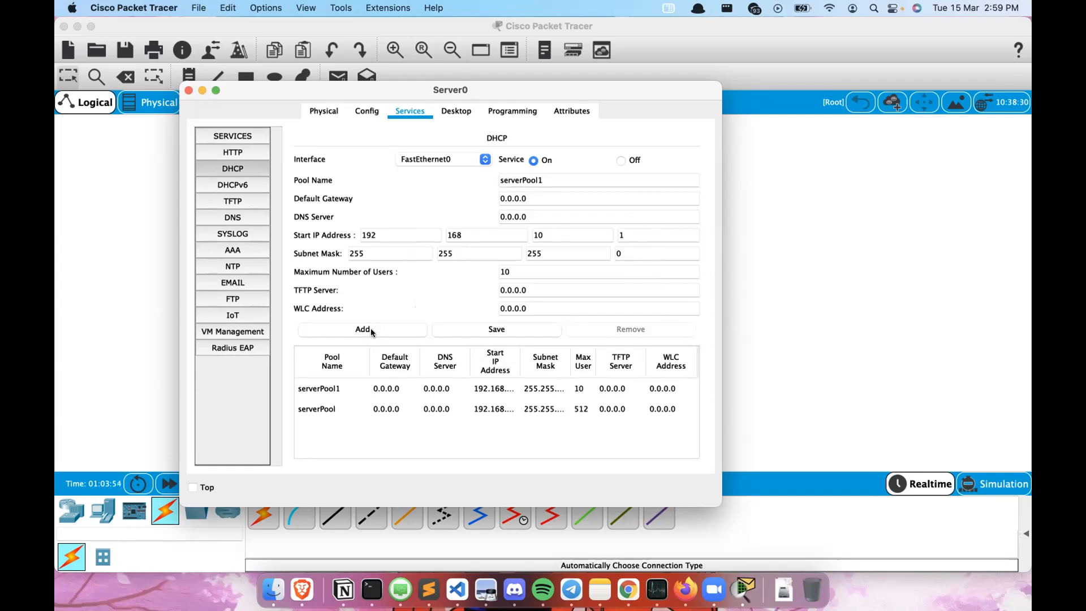
- Compare the serverPool1 and serverPool entries in the DHCP pool list
{"action": "left_click", "coordinate": [481, 323]}
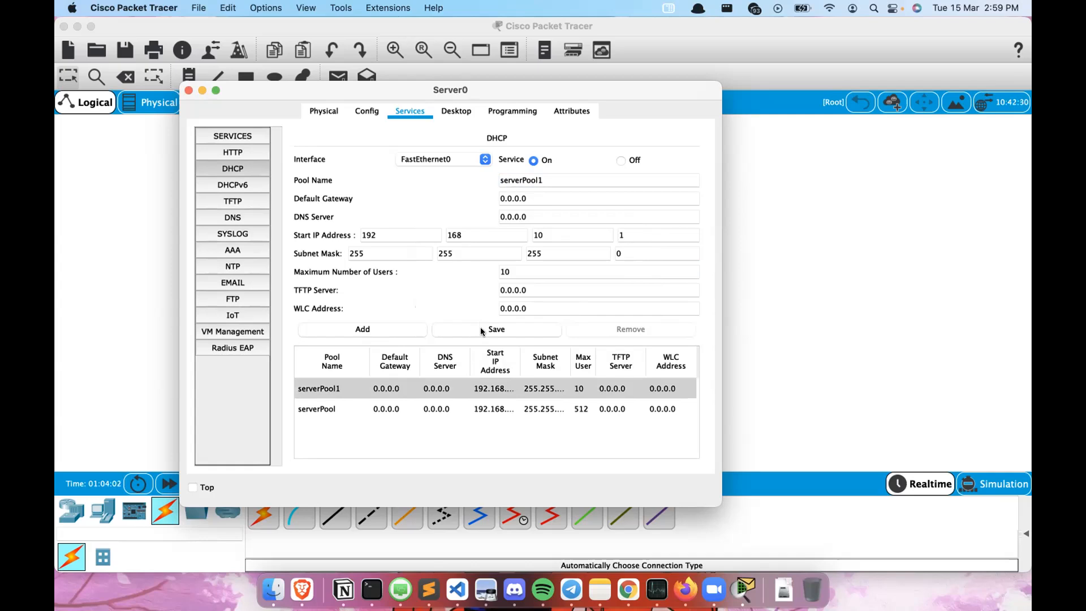
{"action": "left_click", "coordinate": [378, 409]}
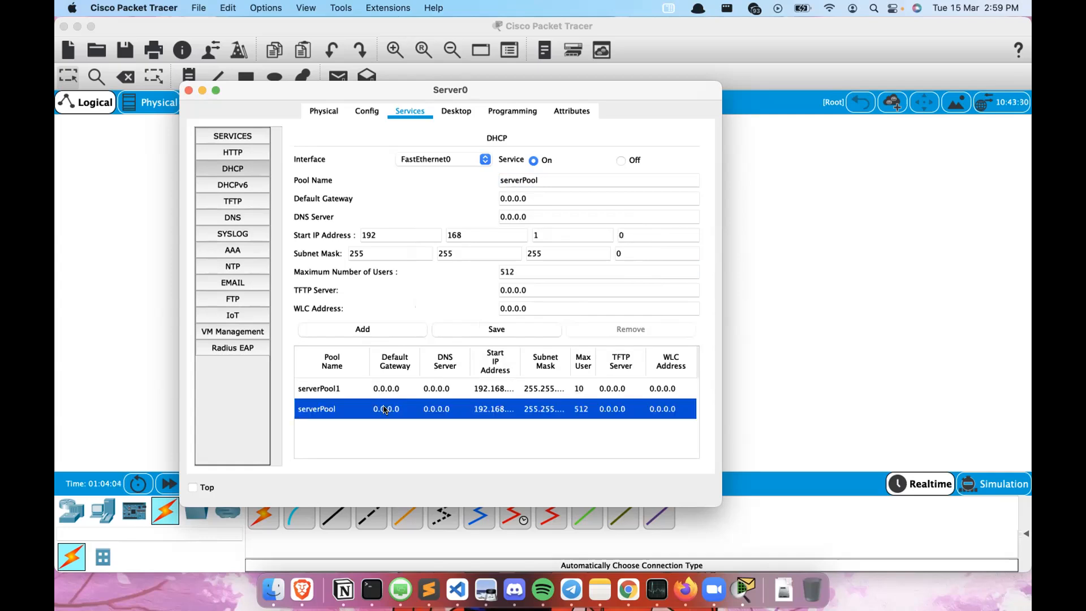
{"action": "left_click", "coordinate": [570, 380]}
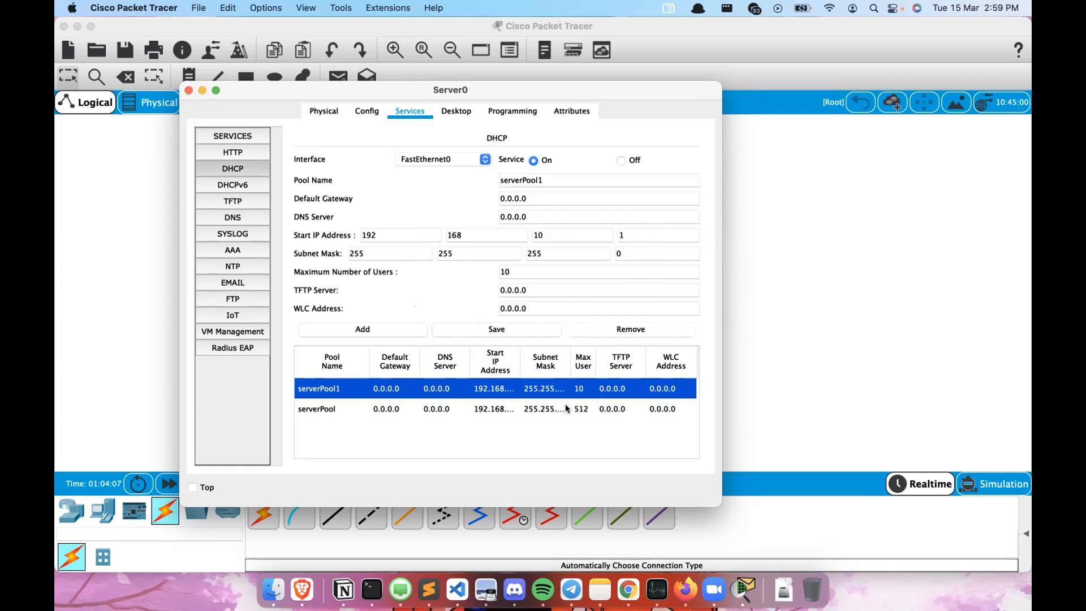
{"action": "left_click", "coordinate": [565, 405]}
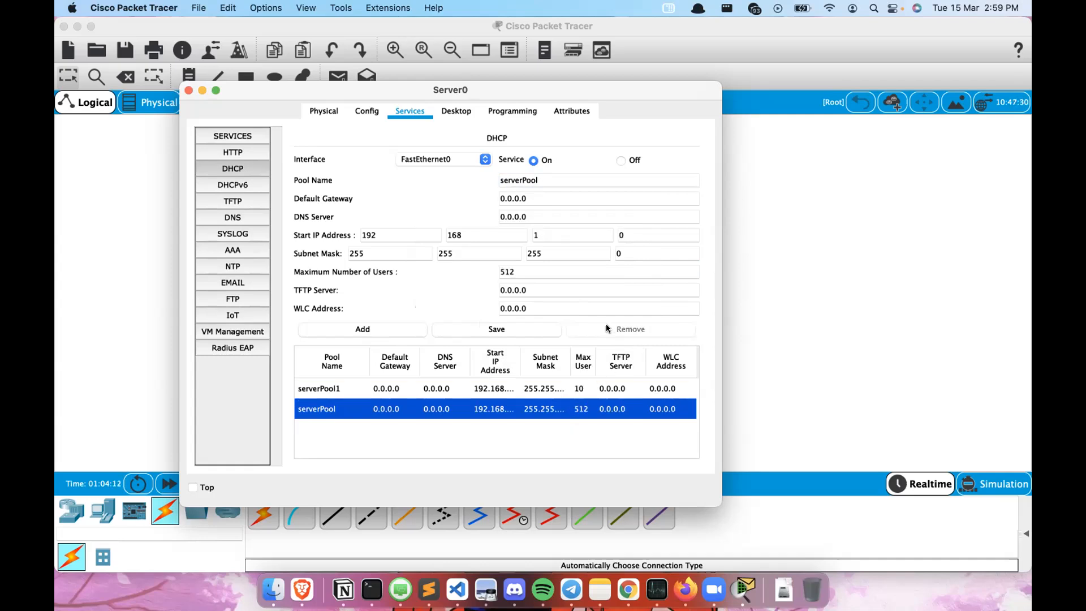
{"action": "left_click", "coordinate": [536, 391]}
{"action": "left_click", "coordinate": [530, 409]}
{"action": "left_click", "coordinate": [551, 396]}
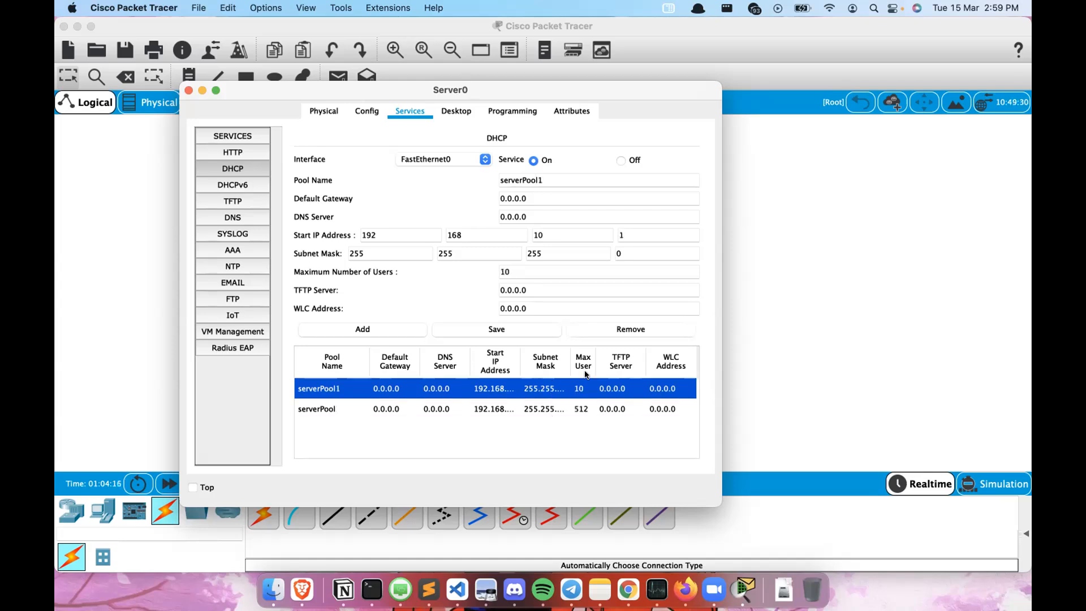
- Remove the serverPool1 pool and select the original serverPool
{"action": "left_click", "coordinate": [626, 333]}
{"action": "left_click", "coordinate": [557, 388]}
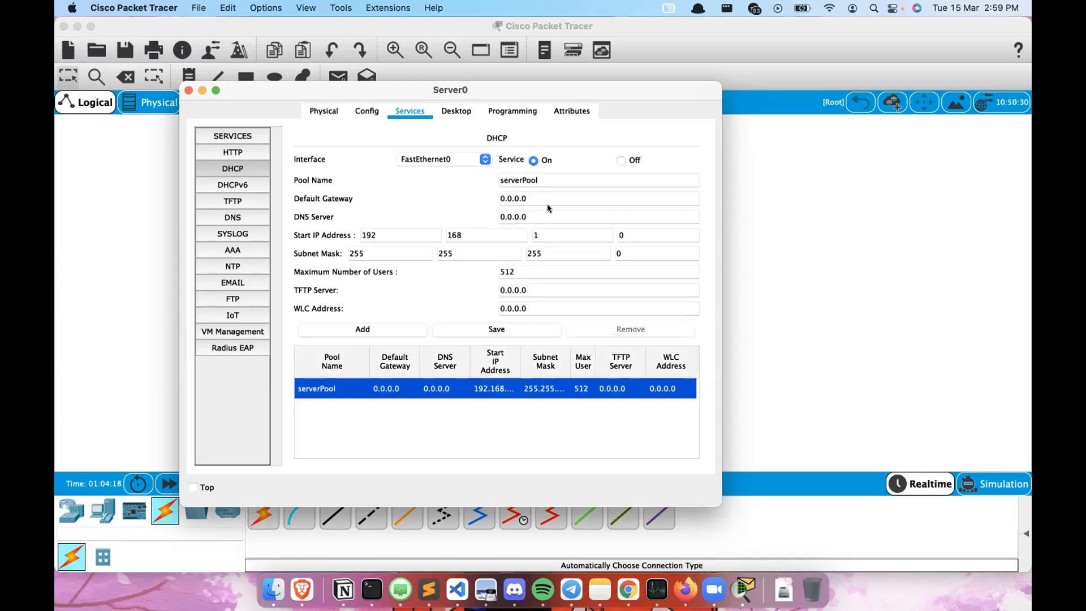
- Set serverPool's start IP address to 192.168.10.1 and maximum number of users to 10, and save
{"action": "left_click", "coordinate": [556, 235]}
{"action": "type", "text": "0"}
{"action": "left_click", "coordinate": [633, 234]}
{"action": "key", "text": "BackSpace"}
{"action": "type", "text": "1"}
{"action": "double_click", "coordinate": [514, 273]}
{"action": "type", "text": "10"}
{"action": "left_click", "coordinate": [492, 328]}
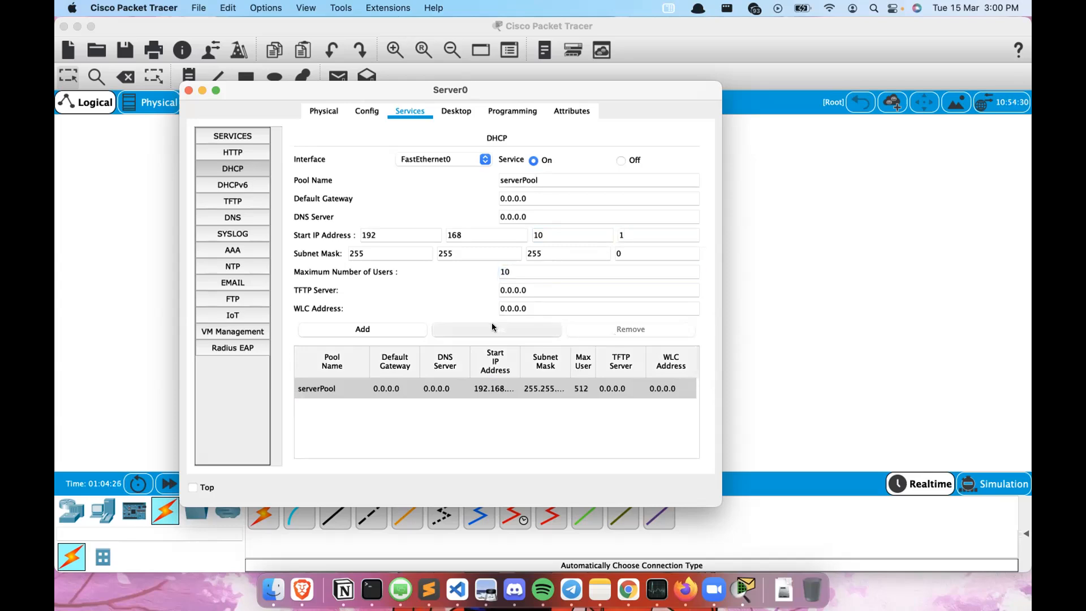
{"action": "left_click", "coordinate": [463, 326]}
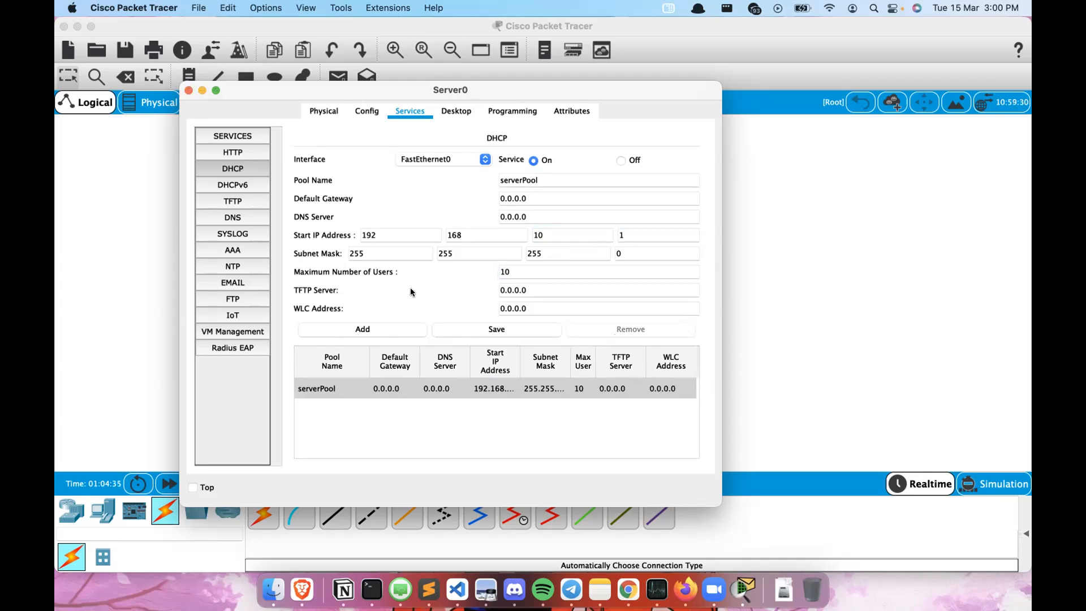
- Restart Server0's DHCP service by switching it off and back on, then close the server window
{"action": "left_click", "coordinate": [620, 160]}
{"action": "left_click", "coordinate": [534, 160]}
{"action": "left_click", "coordinate": [189, 91]}
- Open Laptop0's IP configuration to check its assigned address
{"action": "left_click", "coordinate": [471, 385]}
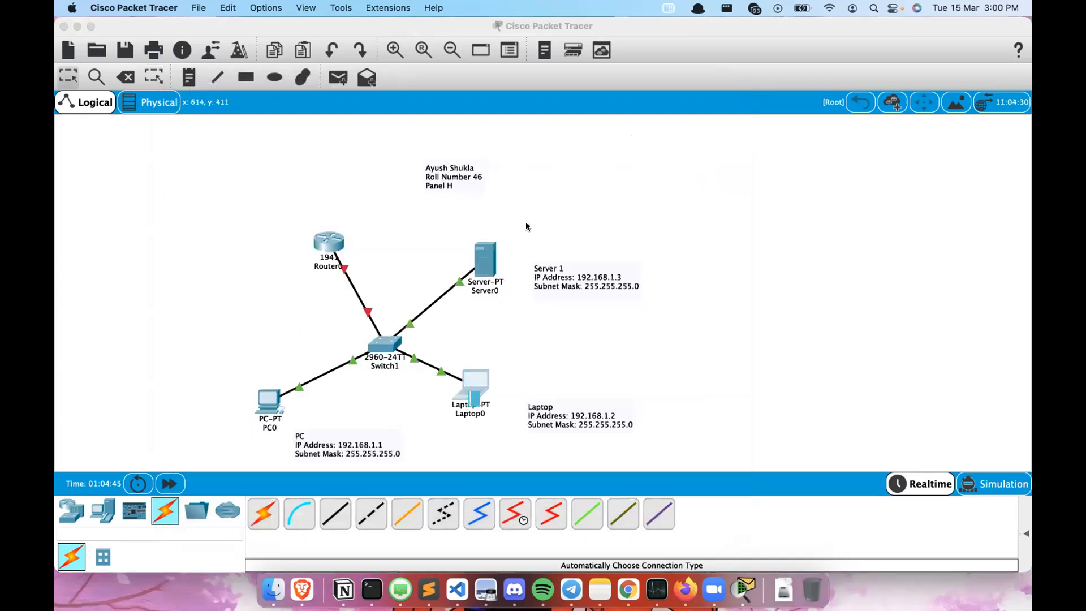
{"action": "left_click", "coordinate": [320, 162]}
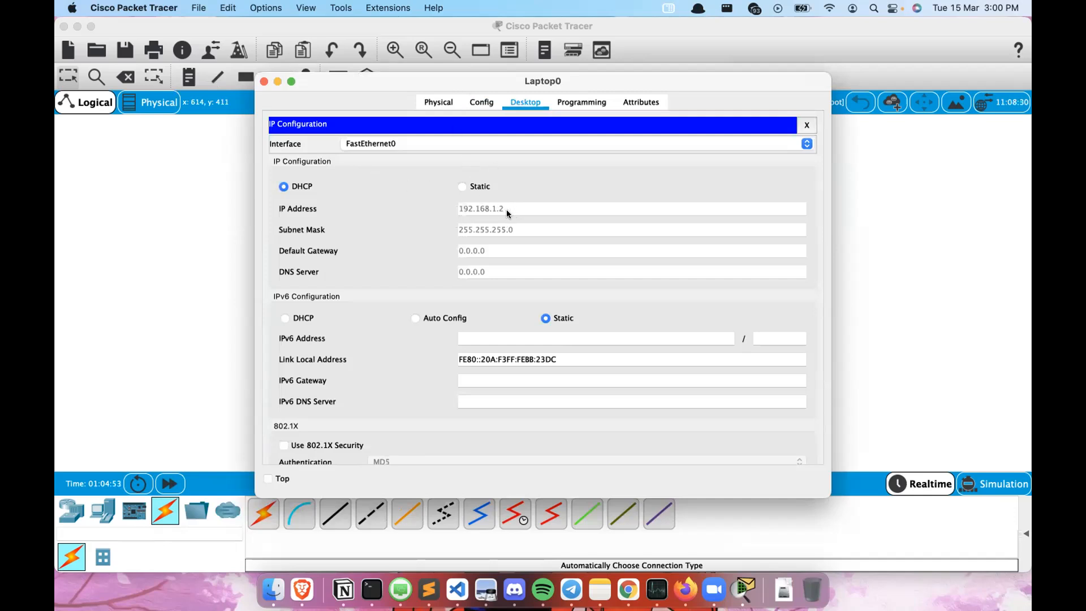
{"action": "left_click", "coordinate": [264, 82]}
- Inspect Server0's DHCP pool entry and its settings, then close the server window
{"action": "left_click", "coordinate": [477, 262]}
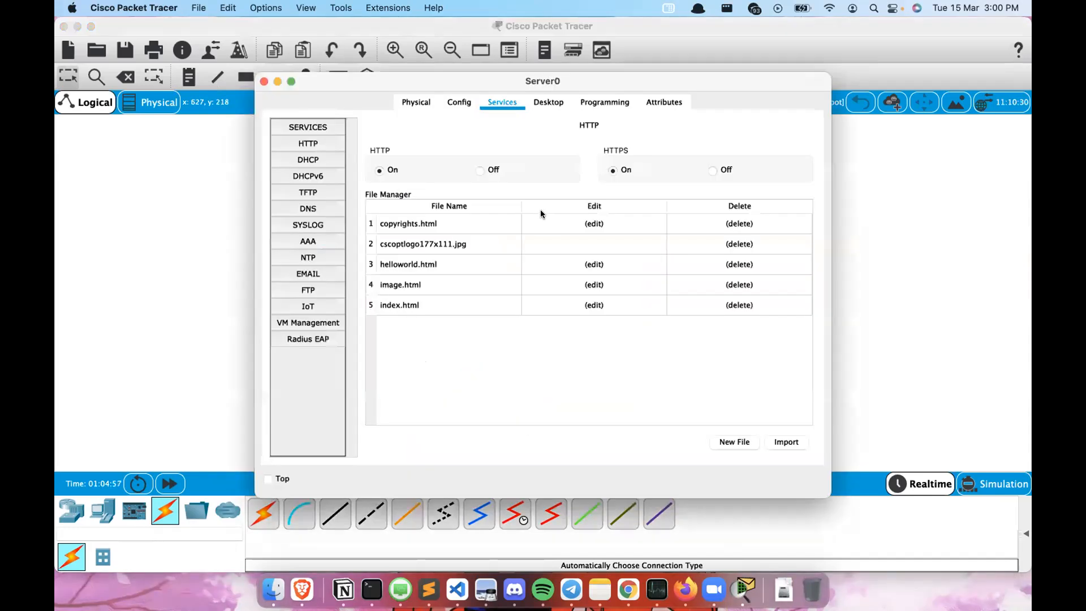
{"action": "left_click", "coordinate": [307, 175]}
{"action": "left_click", "coordinate": [307, 161]}
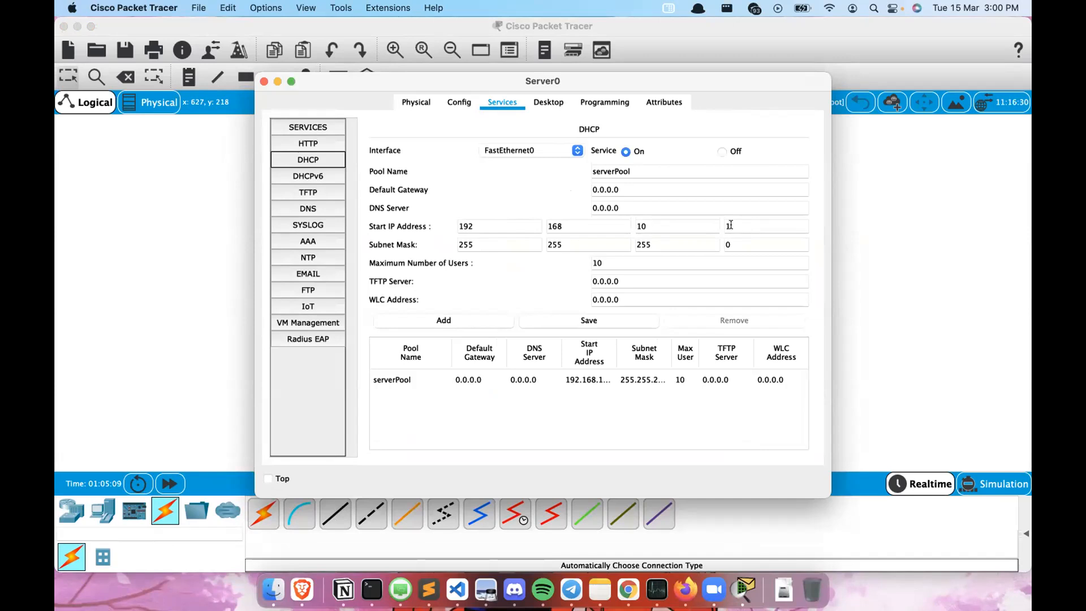
{"action": "left_click", "coordinate": [506, 383]}
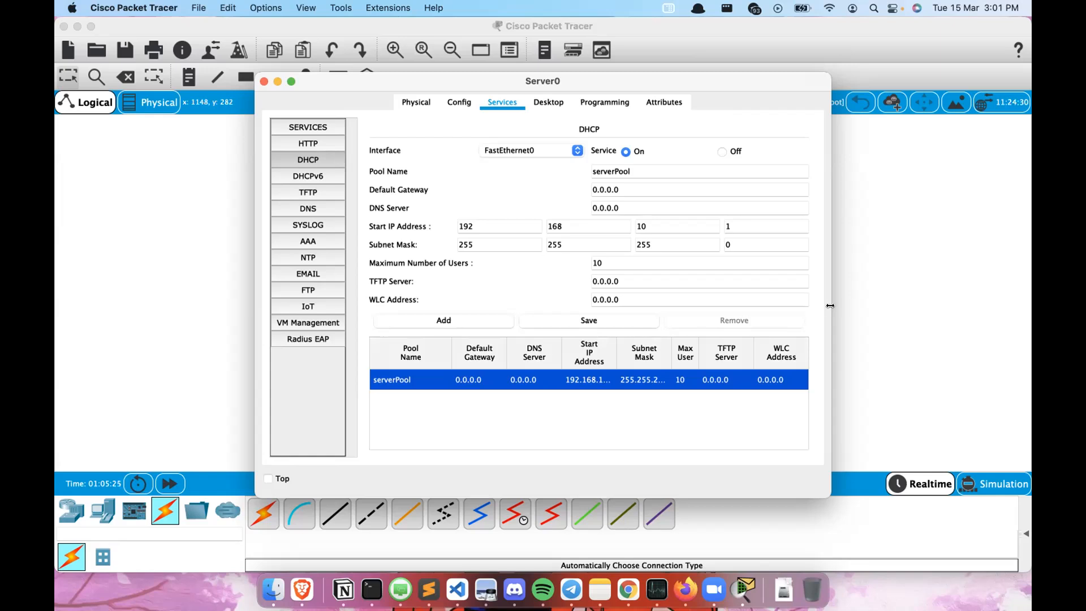
{"action": "left_click_drag", "start_coordinate": [830, 305], "coordinate": [1024, 315]}
{"action": "left_click_drag", "start_coordinate": [486, 82], "coordinate": [354, 87]}
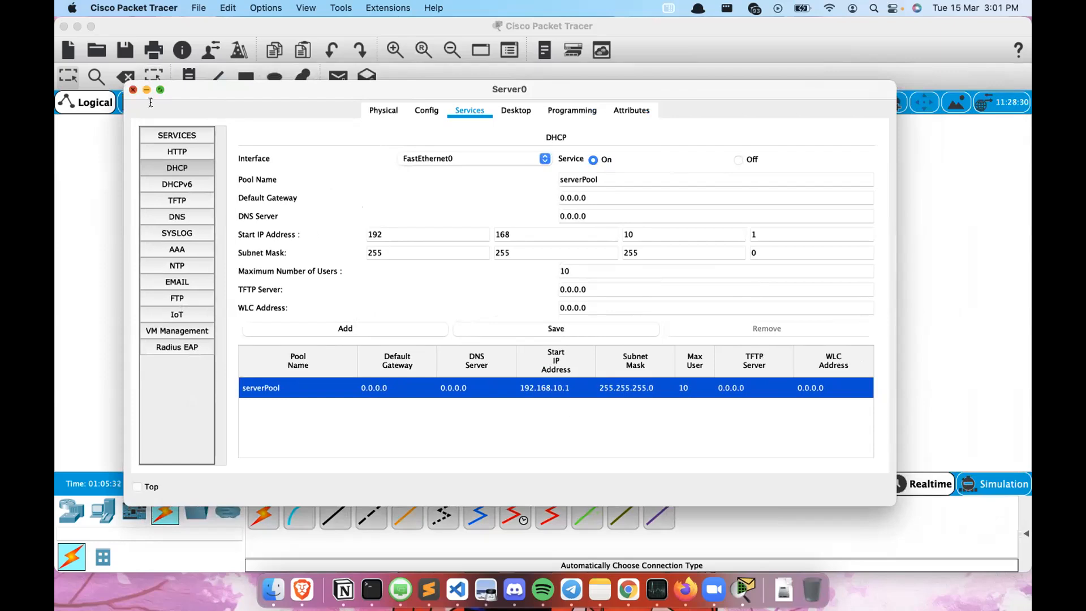
{"action": "left_click", "coordinate": [133, 89]}
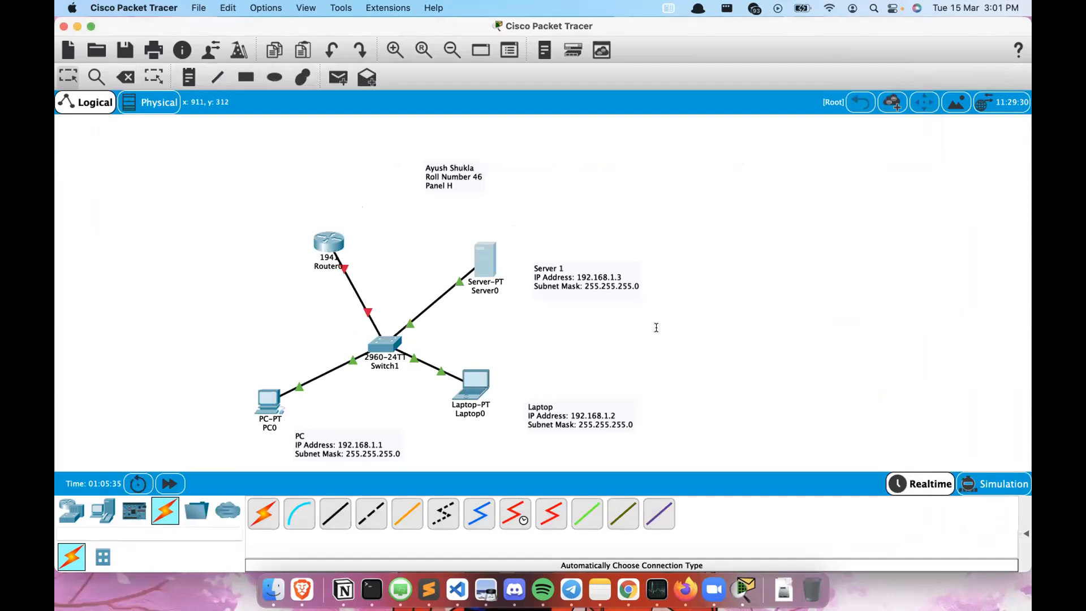
- Renew Laptop0's address by switching its IPv4 configuration to Static and back to DHCP
{"action": "left_click", "coordinate": [464, 377]}
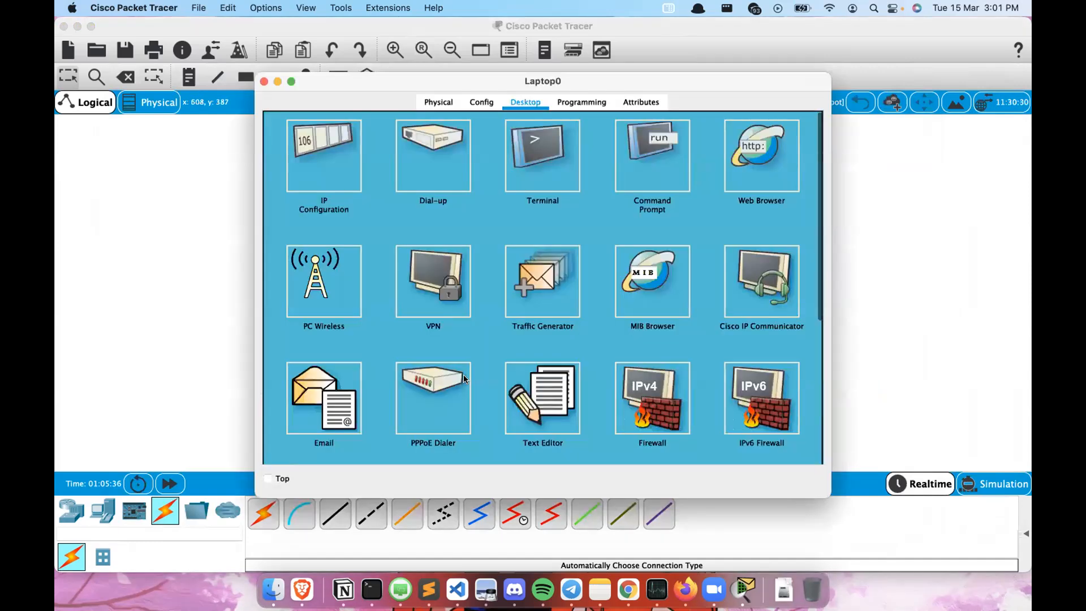
{"action": "left_click", "coordinate": [321, 149]}
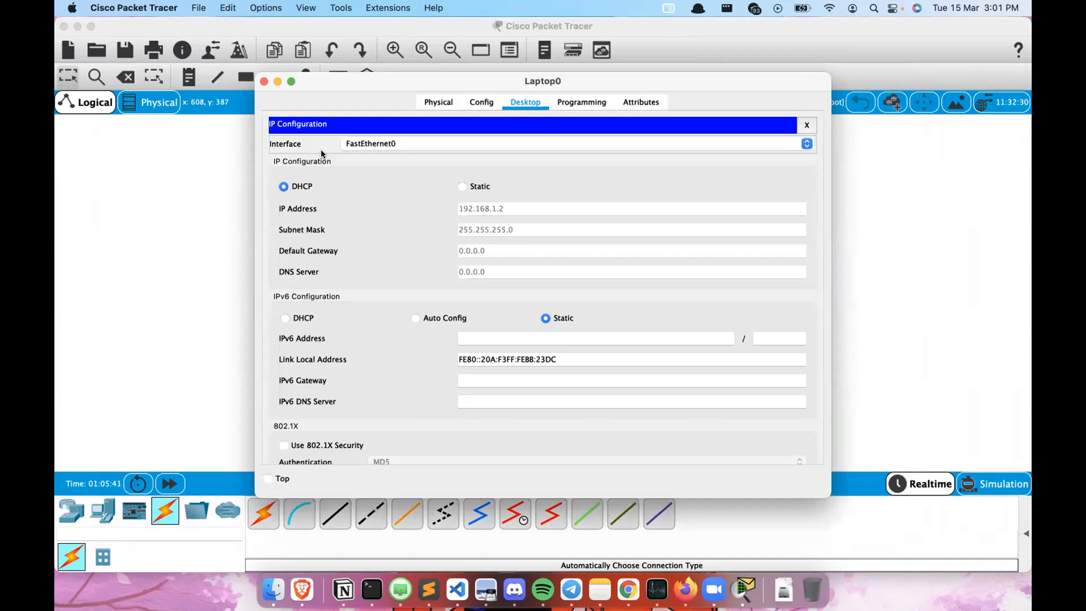
{"action": "left_click", "coordinate": [462, 187]}
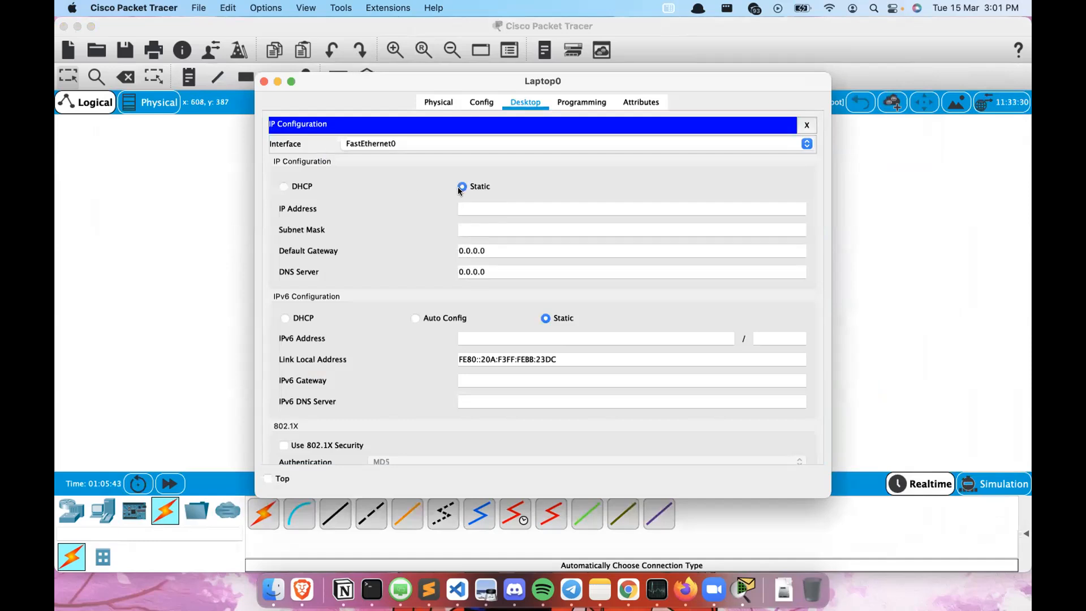
{"action": "left_click", "coordinate": [294, 187]}
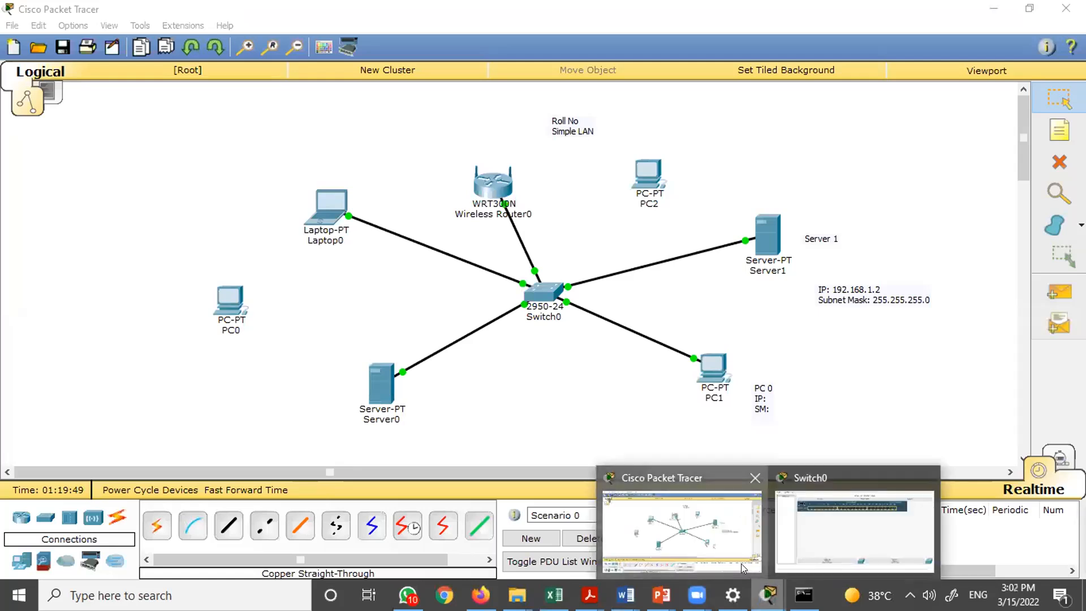
- Edit Server1's DHCP pool to start at 192.168.10.1 with a maximum of 24 users and save it
{"action": "left_click", "coordinate": [765, 234]}
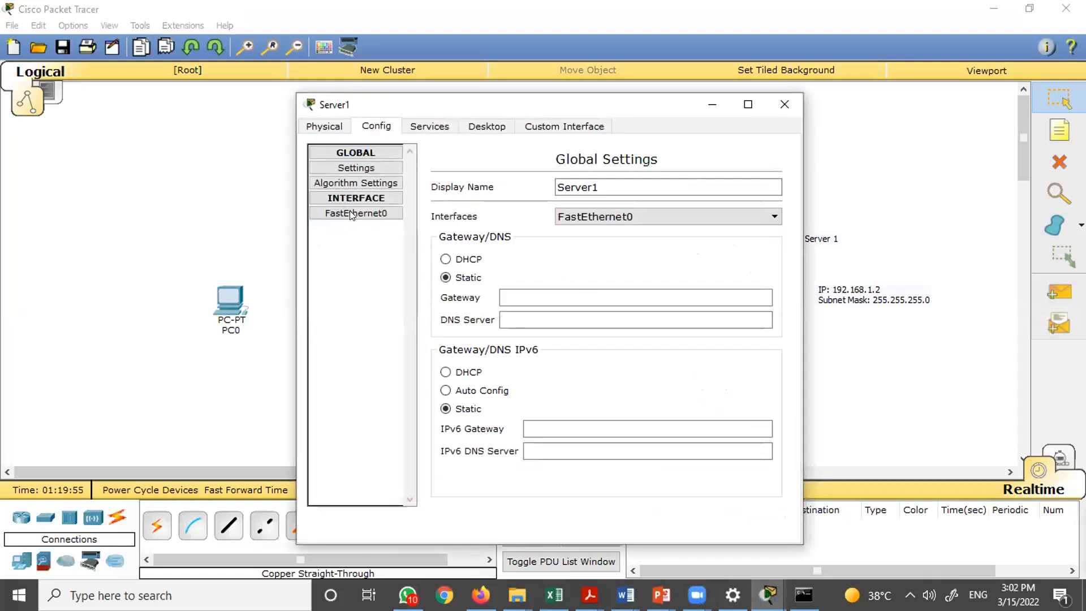
{"action": "left_click", "coordinate": [428, 126]}
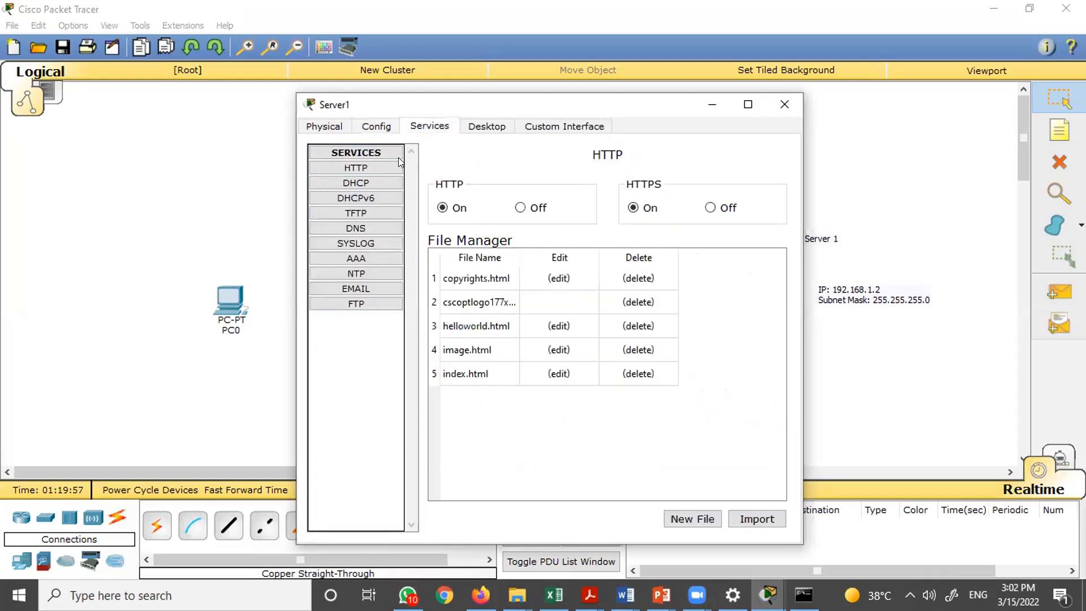
{"action": "left_click", "coordinate": [373, 181]}
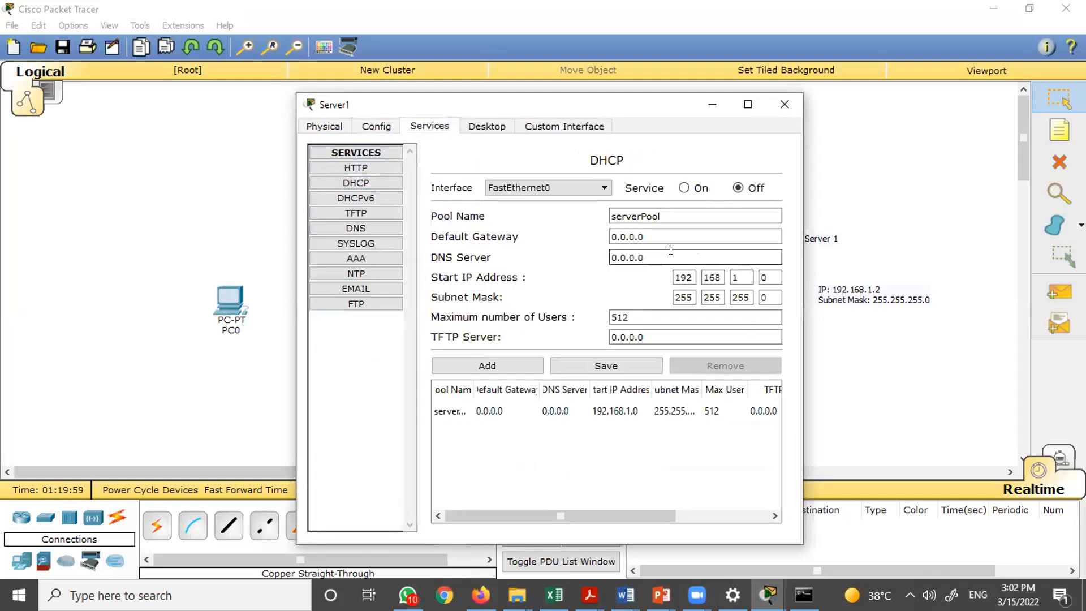
{"action": "left_click", "coordinate": [733, 278]}
{"action": "type", "text": "0"}
{"action": "key", "text": "Tab"}
{"action": "type", "text": "1"}
{"action": "key", "text": "Tab"}
{"action": "key", "text": "Tab"}
{"action": "key", "text": "Tab"}
{"action": "key", "text": "Tab"}
{"action": "key", "text": "Tab"}
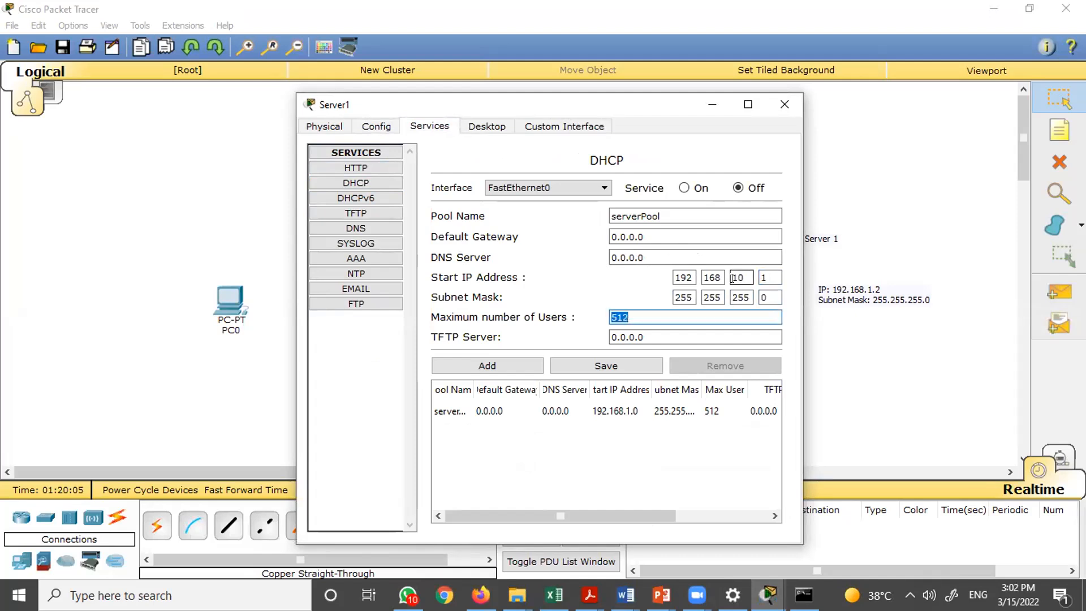
{"action": "type", "text": "24"}
{"action": "key", "text": "Tab"}
{"action": "key", "text": "Tab"}
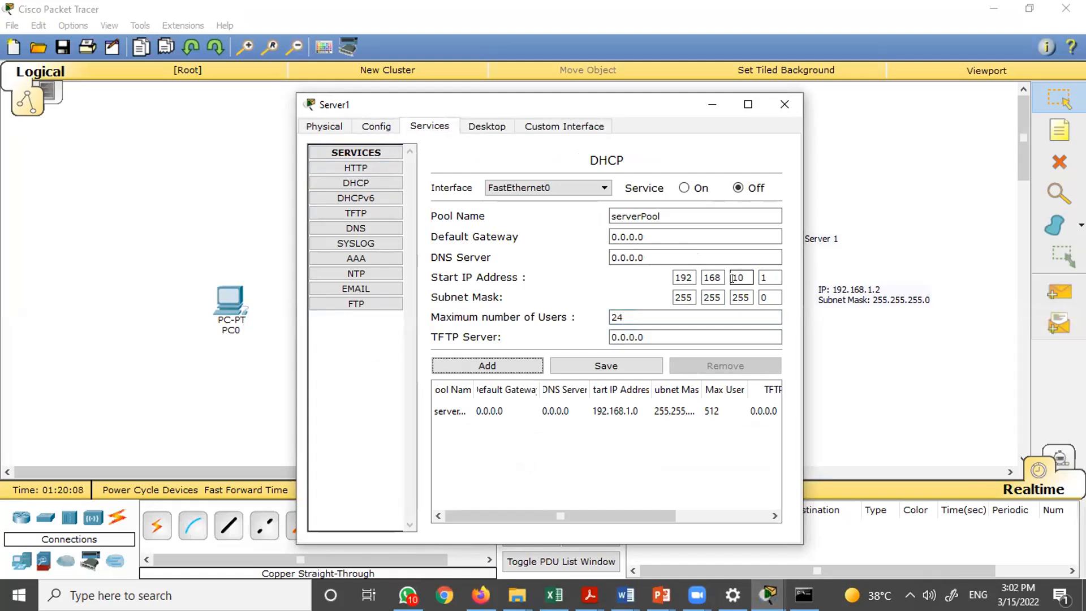
{"action": "left_click", "coordinate": [580, 371]}
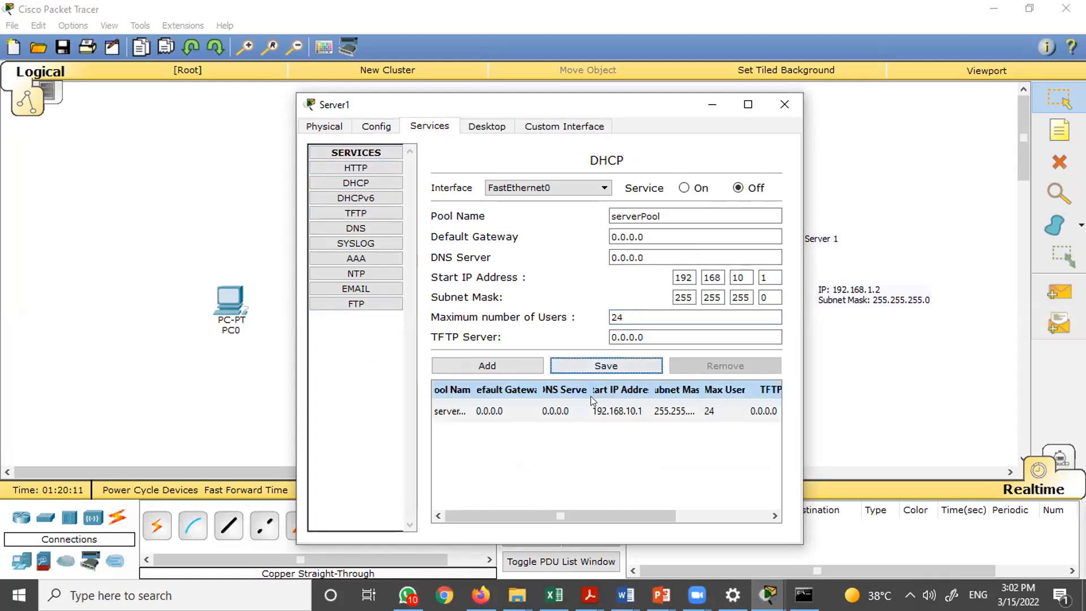
- Turn on Server1's DHCP service and close the server window
{"action": "left_click", "coordinate": [575, 464]}
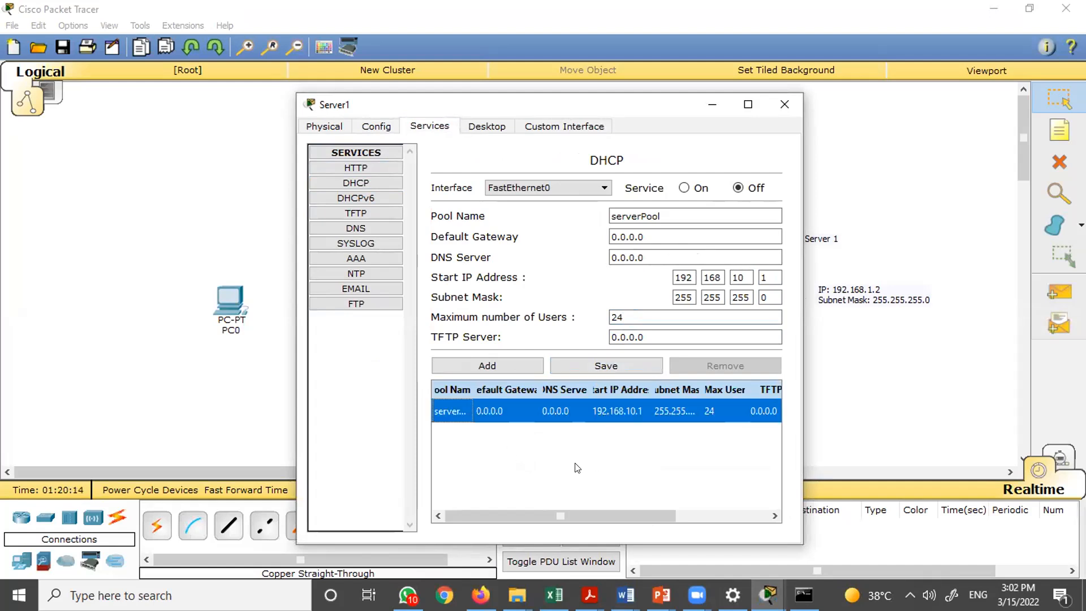
{"action": "left_click", "coordinate": [684, 188]}
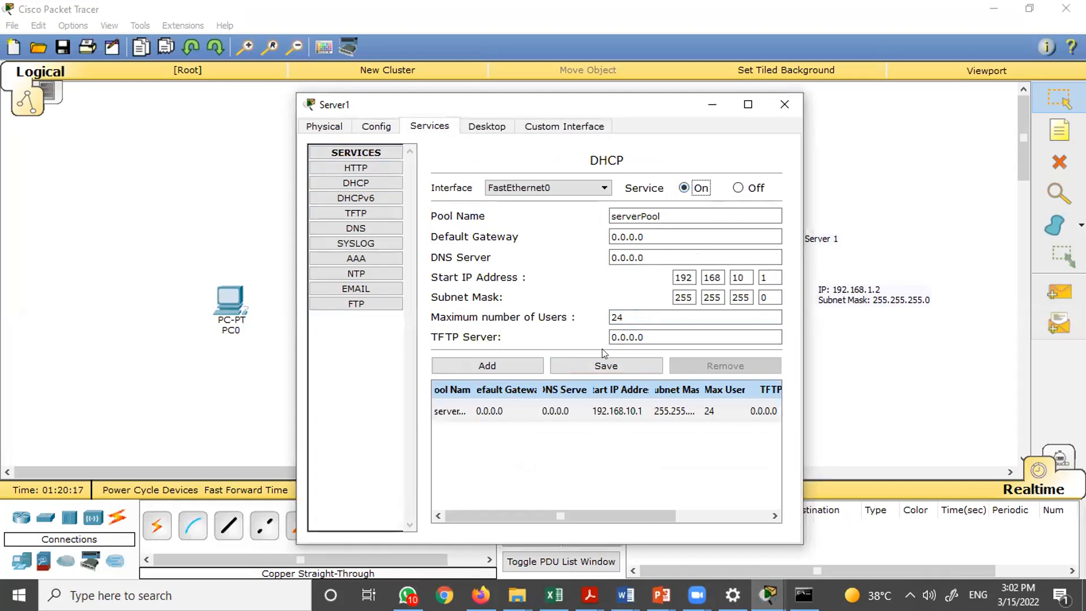
{"action": "left_click", "coordinate": [613, 363]}
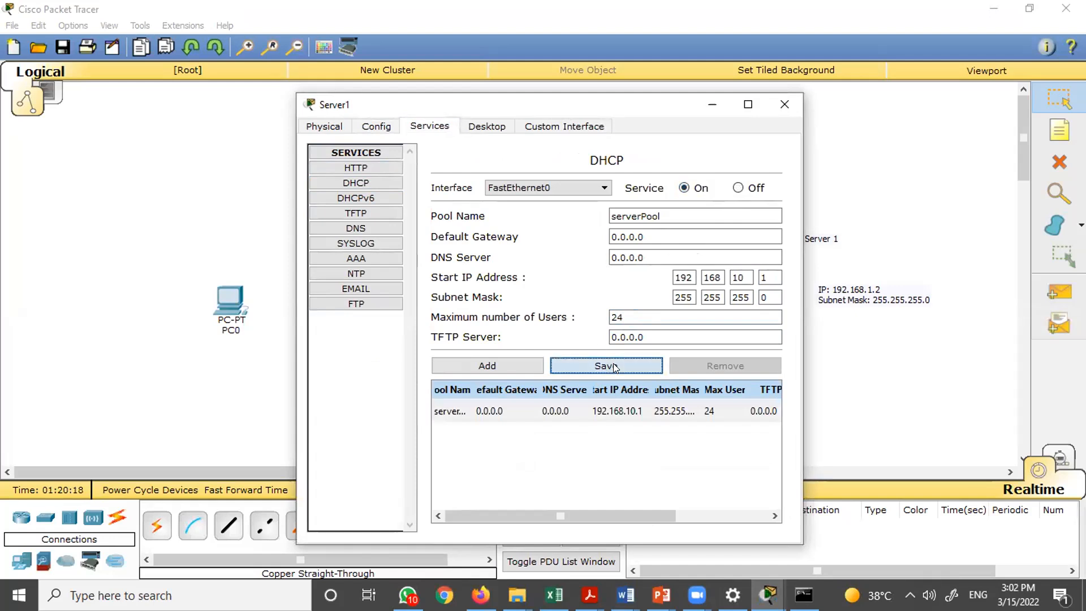
{"action": "left_click", "coordinate": [792, 95]}
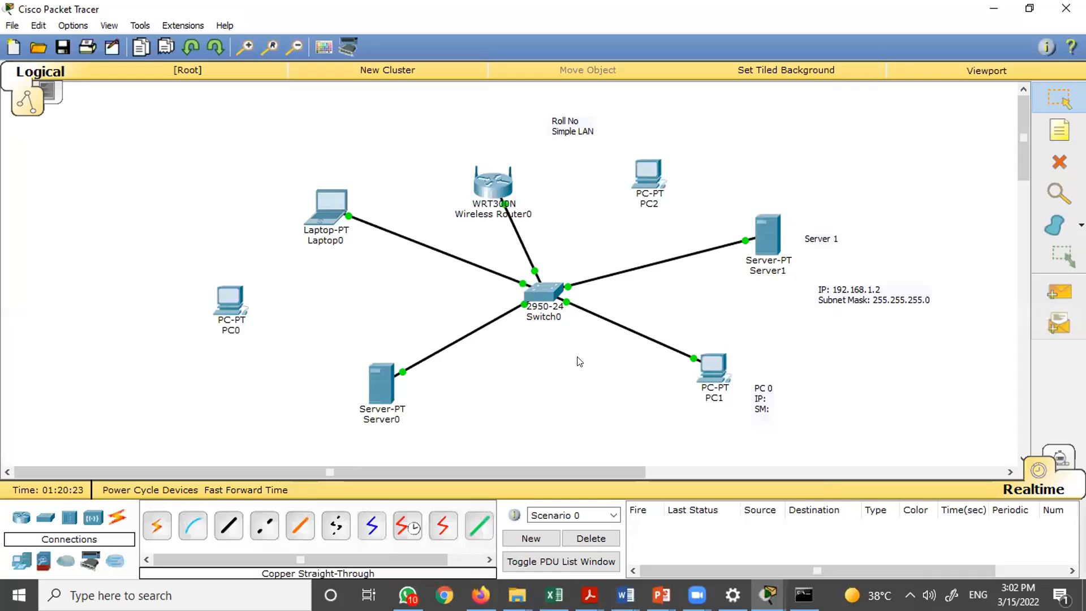
- Switch PC1's IP configuration from Static to DHCP and close its window
{"action": "left_click", "coordinate": [715, 377]}
{"action": "left_click", "coordinate": [349, 189]}
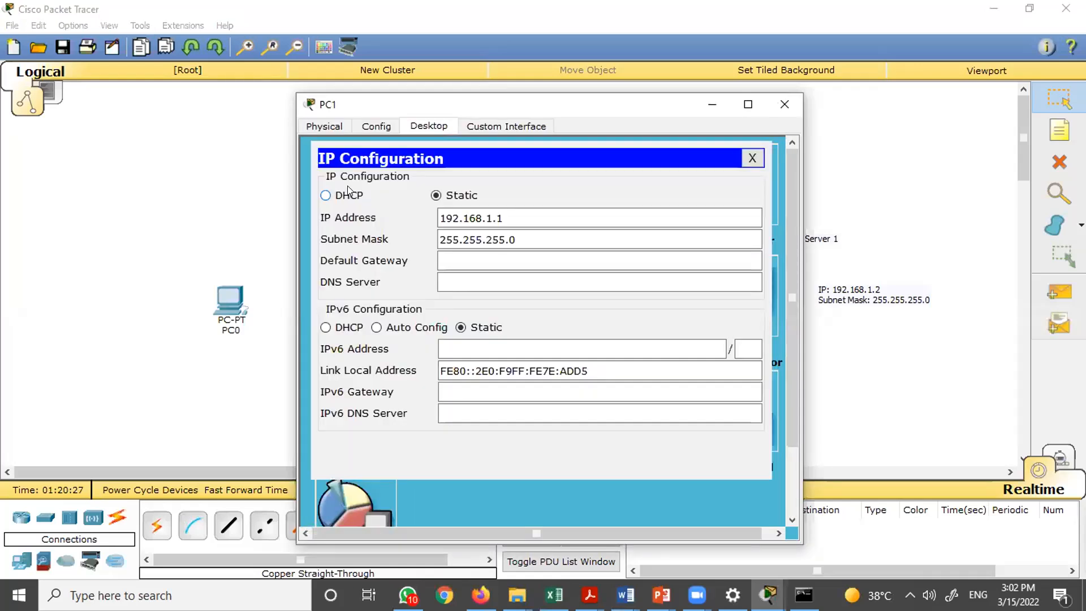
{"action": "left_click", "coordinate": [337, 195]}
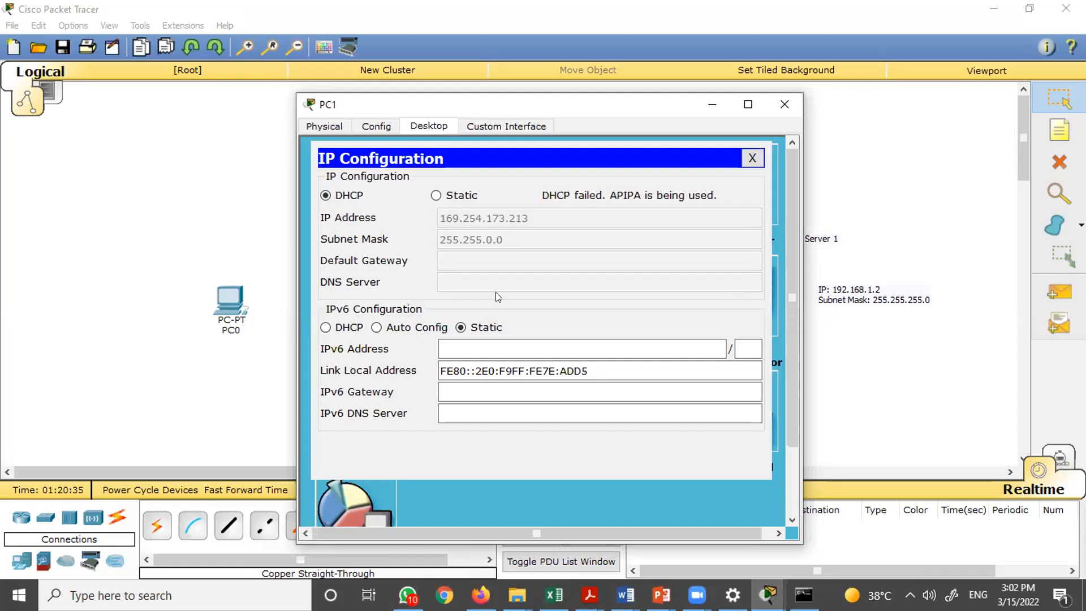
{"action": "left_click", "coordinate": [782, 105]}
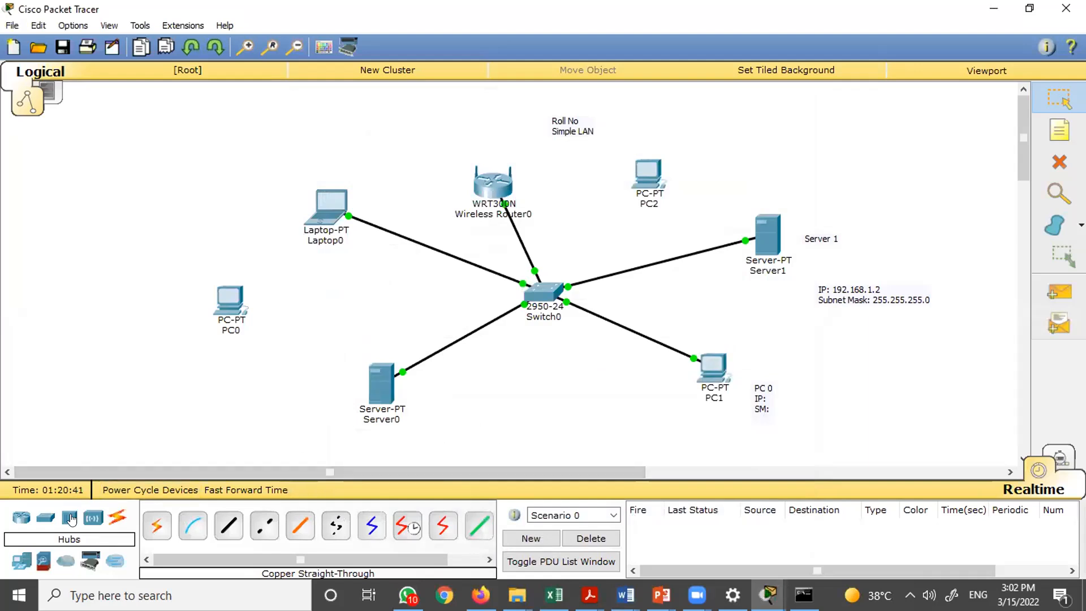
- Add a generic PC below the switch as PC3
{"action": "left_click", "coordinate": [22, 557]}
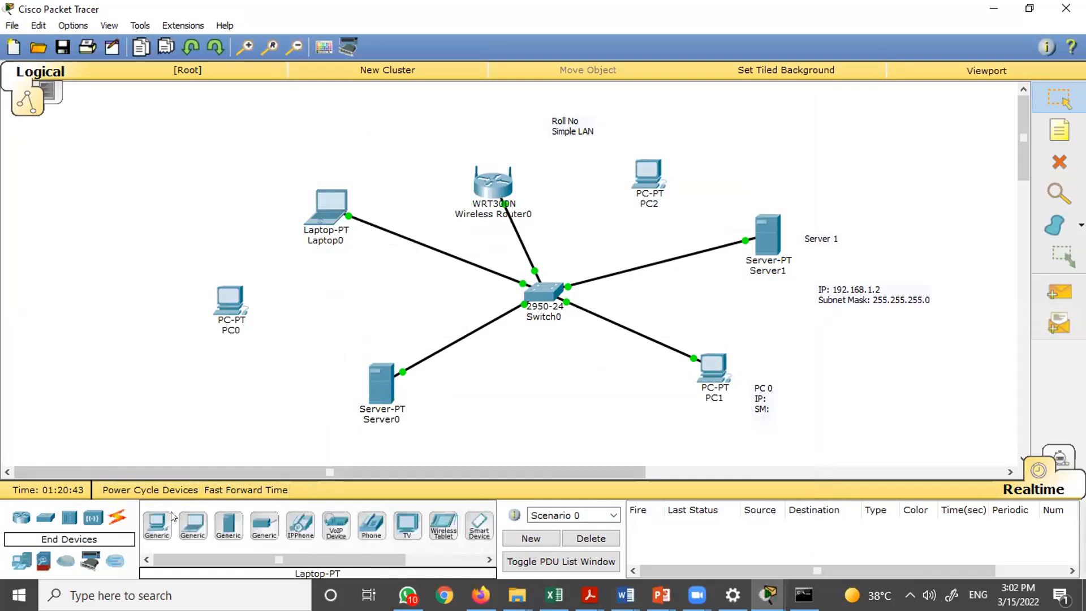
{"action": "left_click", "coordinate": [159, 528]}
{"action": "left_click", "coordinate": [557, 405]}
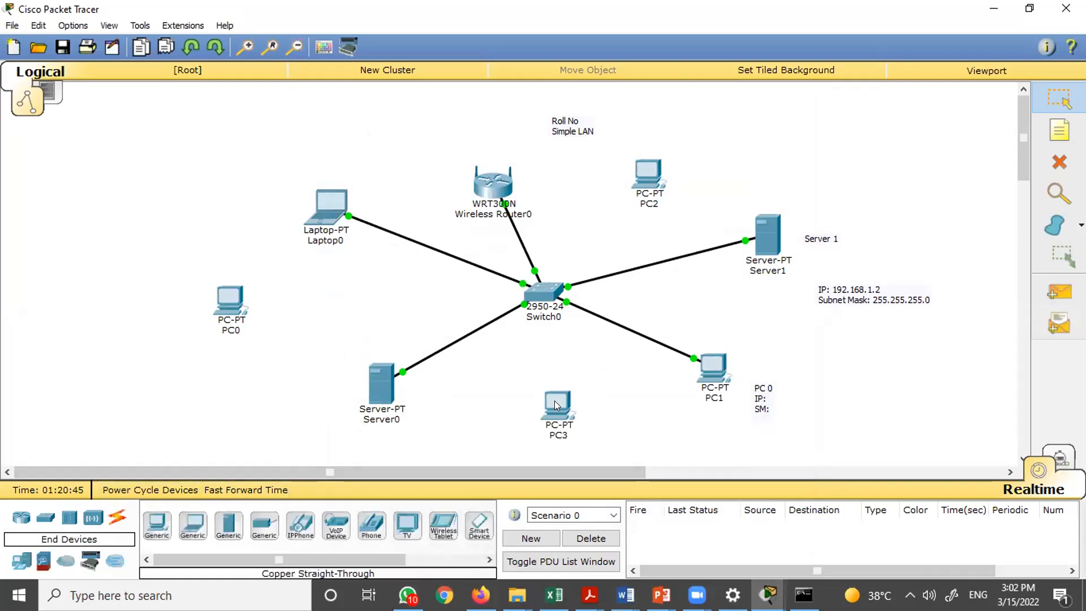
- Connect PC3 to Switch0 using the automatic connection type
{"action": "left_click", "coordinate": [117, 518]}
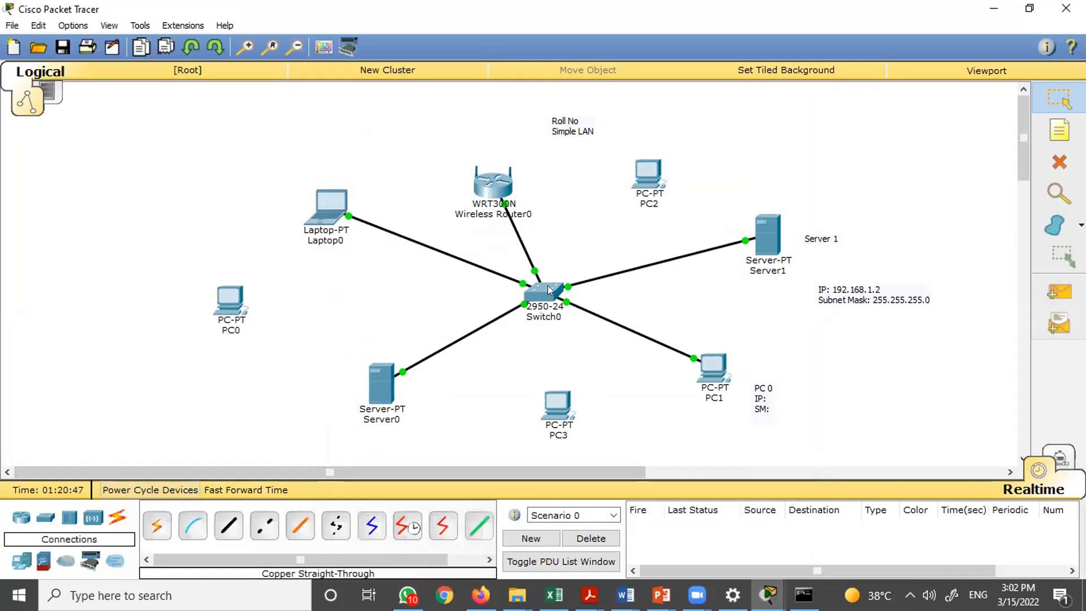
{"action": "left_click", "coordinate": [158, 526]}
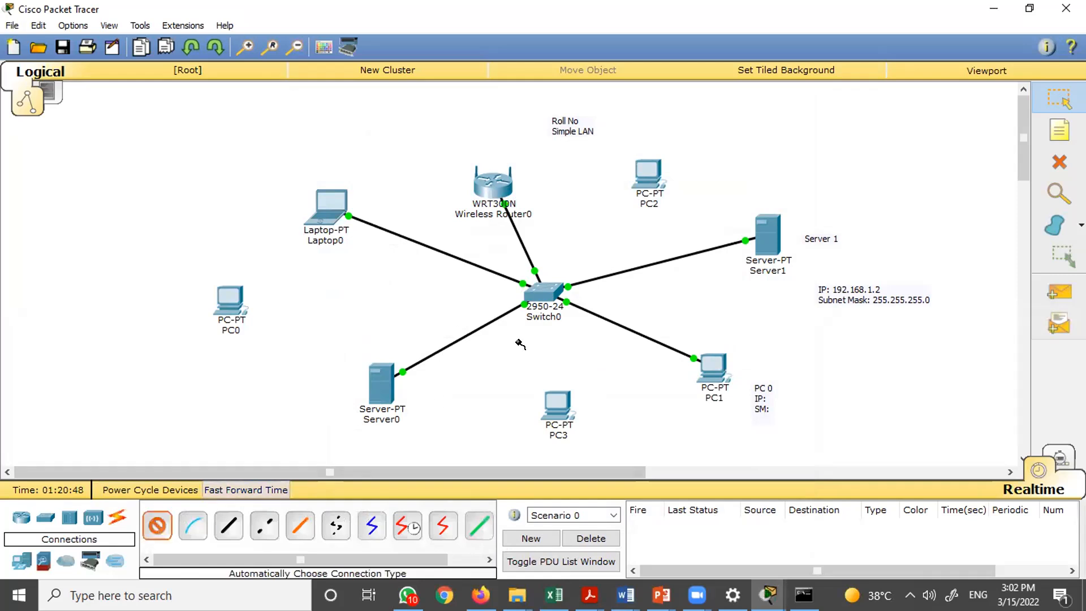
{"action": "left_click", "coordinate": [542, 292]}
{"action": "left_click", "coordinate": [557, 400]}
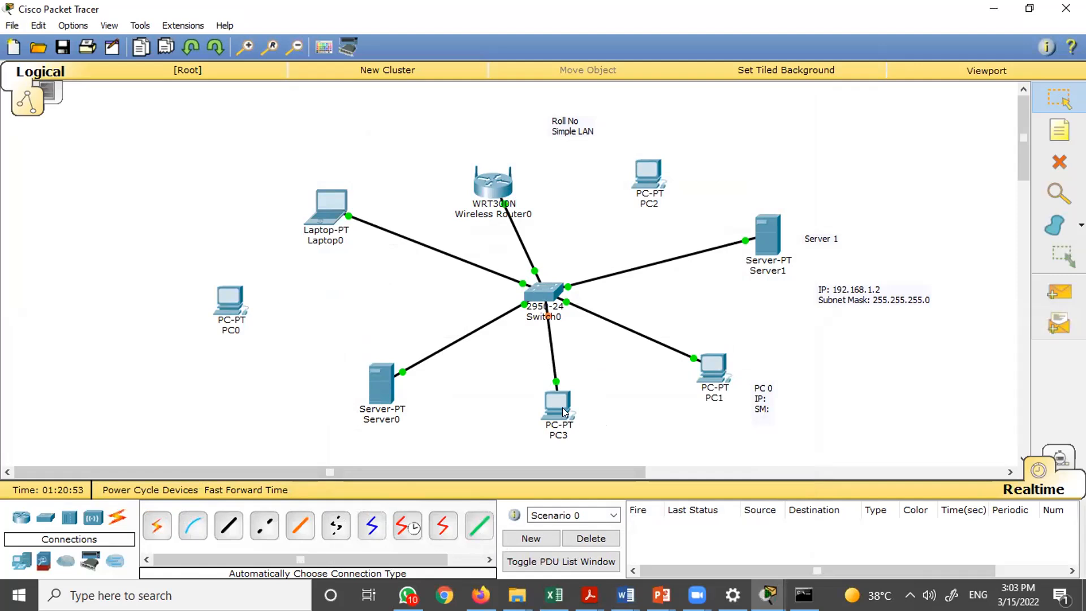
- Set PC3's FastEthernet0 interface to obtain its address by DHCP and close its window
{"action": "mouse_move", "coordinate": [565, 412]}
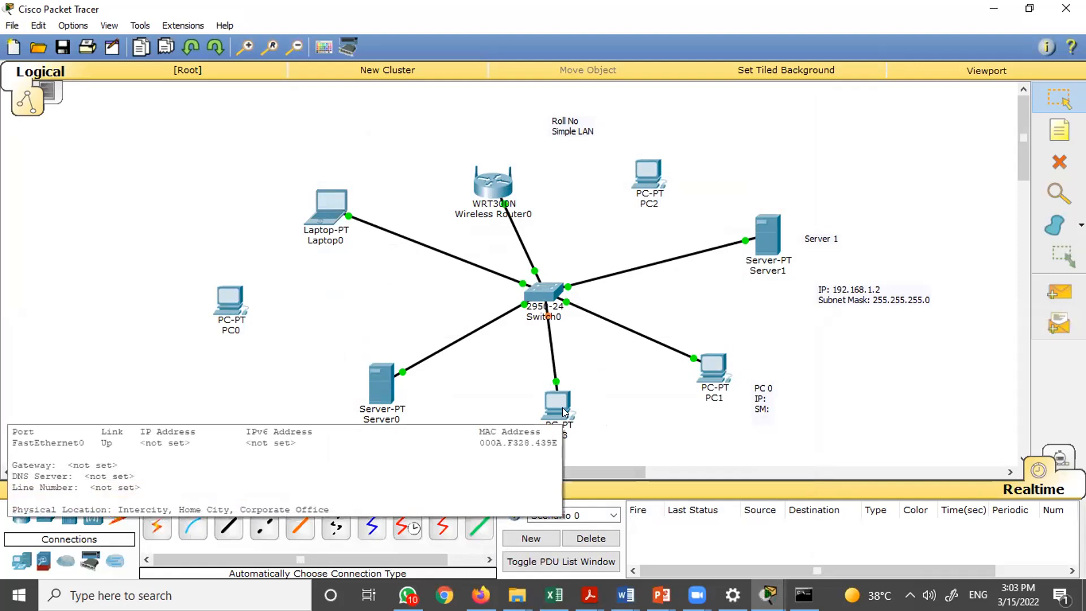
{"action": "left_click", "coordinate": [563, 409]}
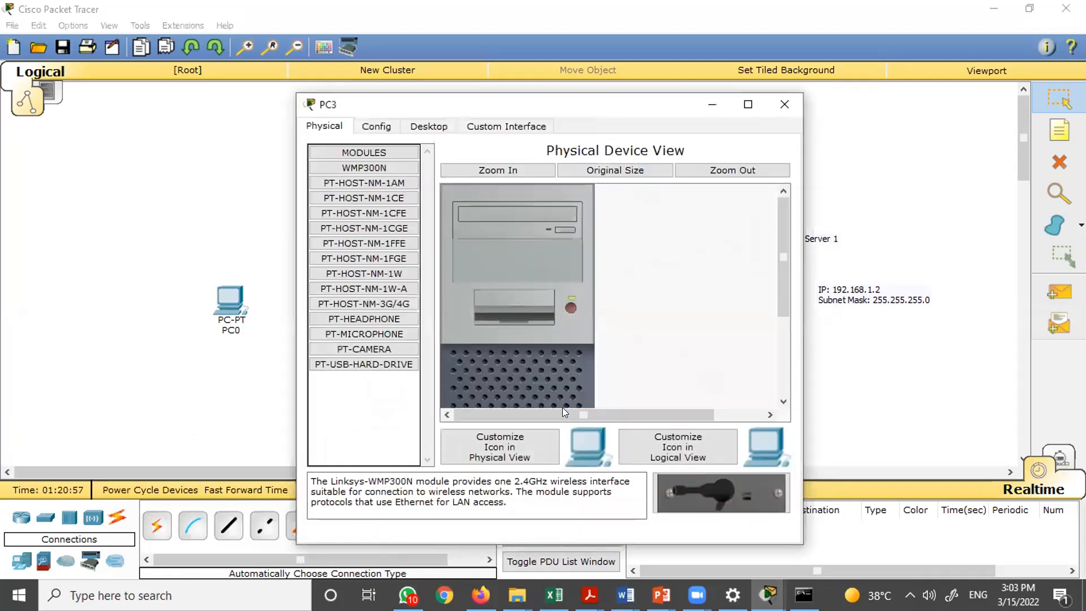
{"action": "left_click", "coordinate": [395, 130]}
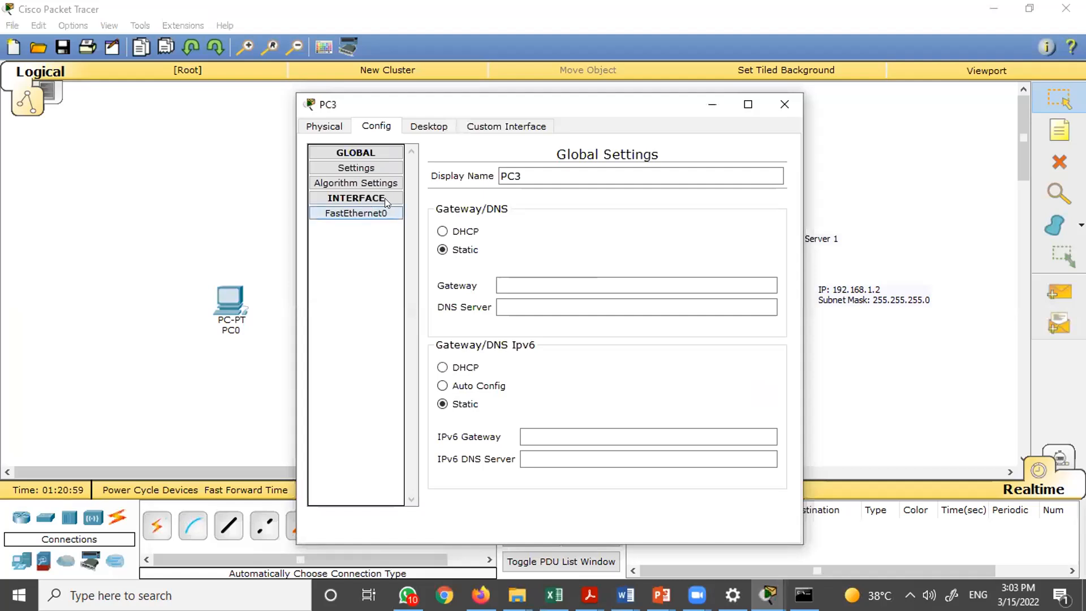
{"action": "left_click", "coordinate": [339, 211]}
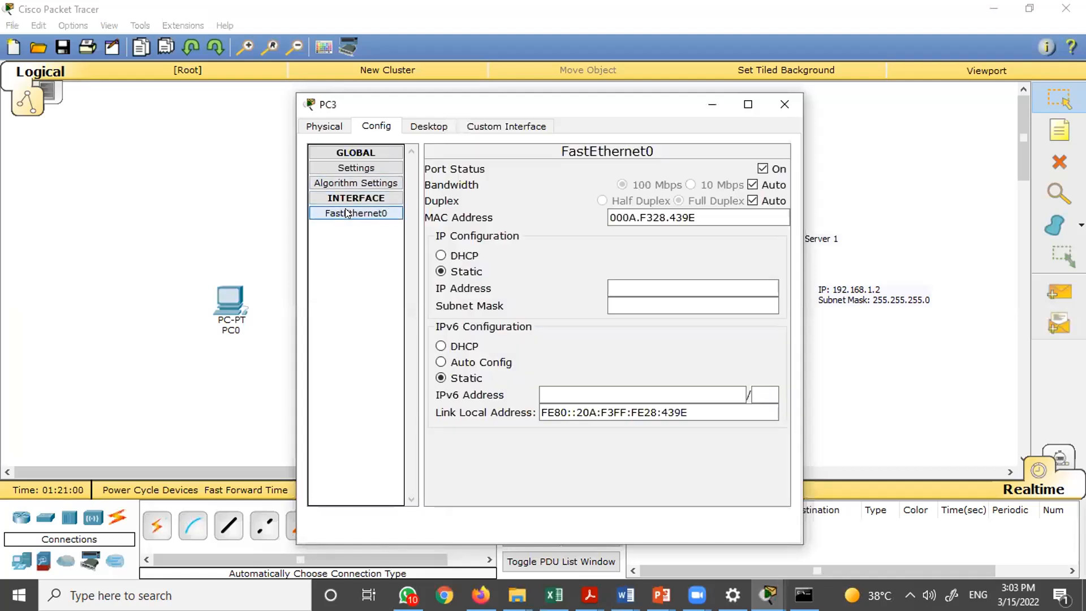
{"action": "left_click", "coordinate": [440, 254]}
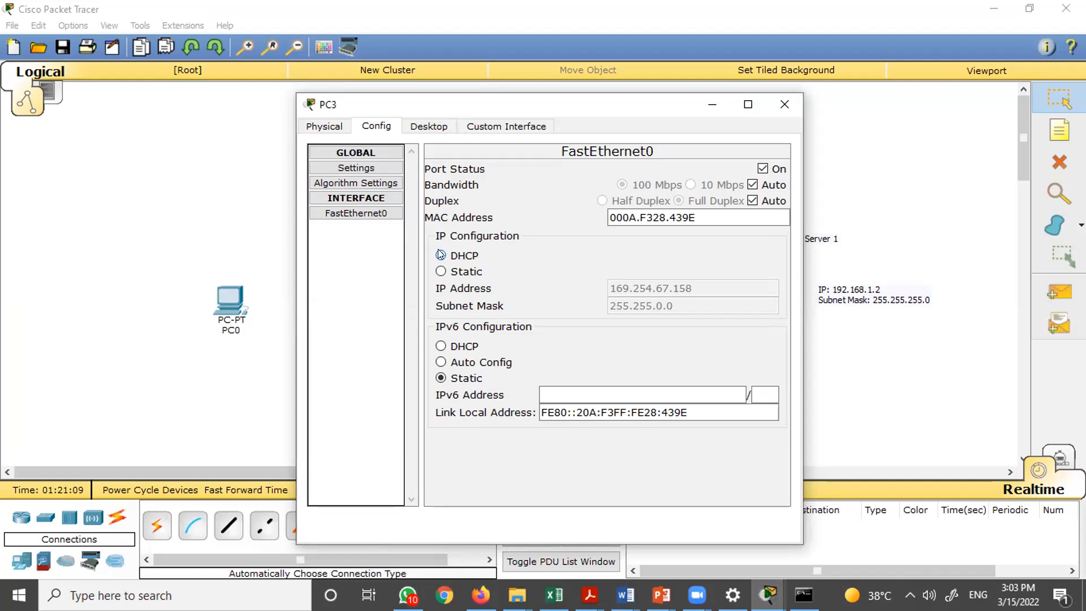
{"action": "left_click", "coordinate": [783, 105]}
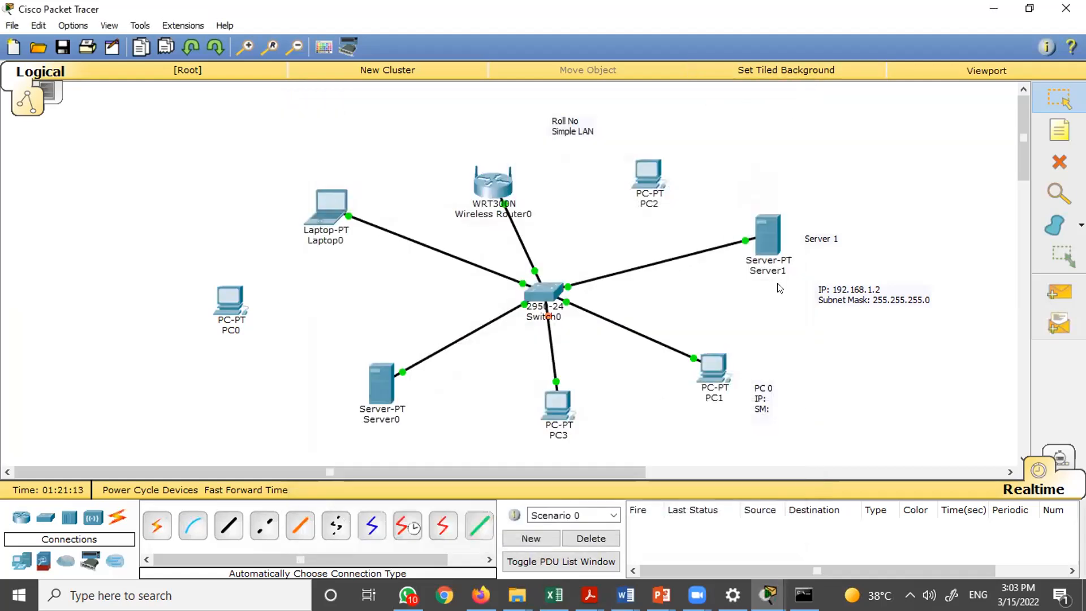
- Inspect Server1's DHCP service settings and pool entry, then close the server window
{"action": "left_click", "coordinate": [767, 235]}
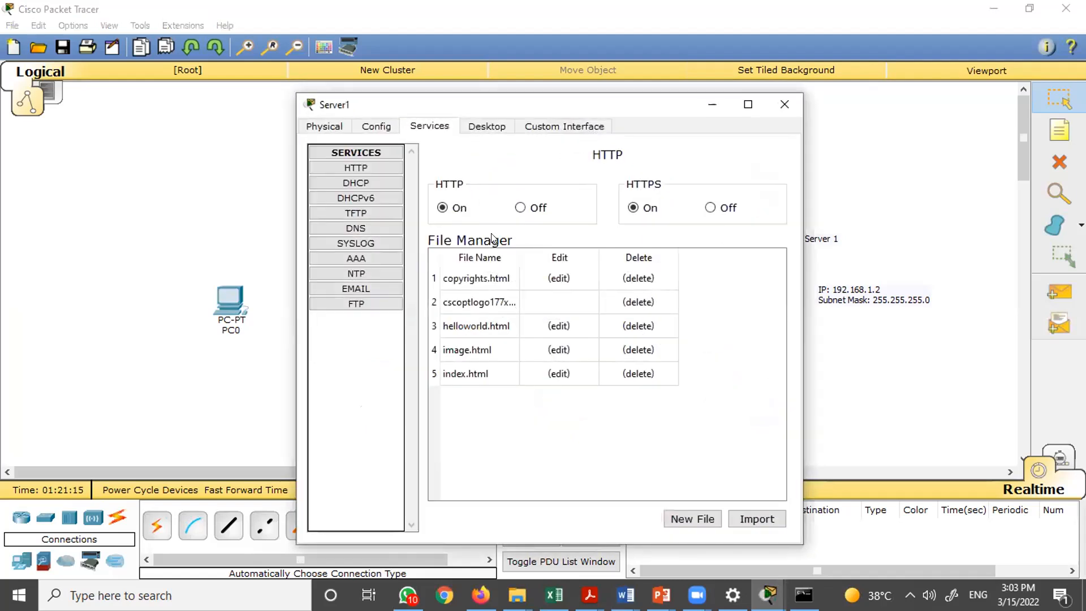
{"action": "left_click", "coordinate": [351, 183]}
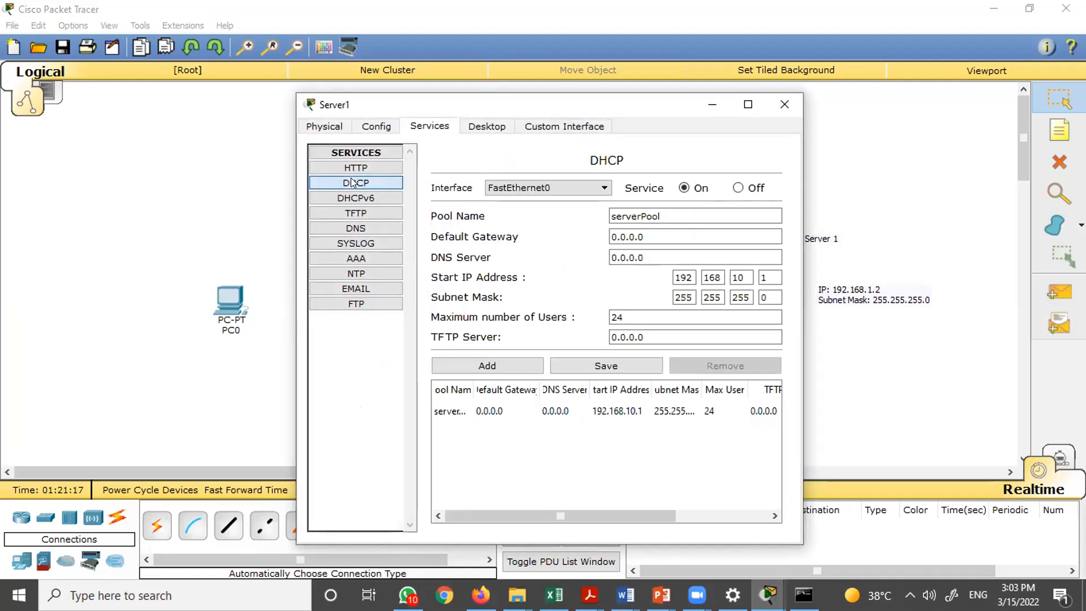
{"action": "left_click", "coordinate": [528, 185]}
{"action": "left_click", "coordinate": [575, 264]}
{"action": "left_click", "coordinate": [578, 410]}
{"action": "left_click", "coordinate": [620, 407]}
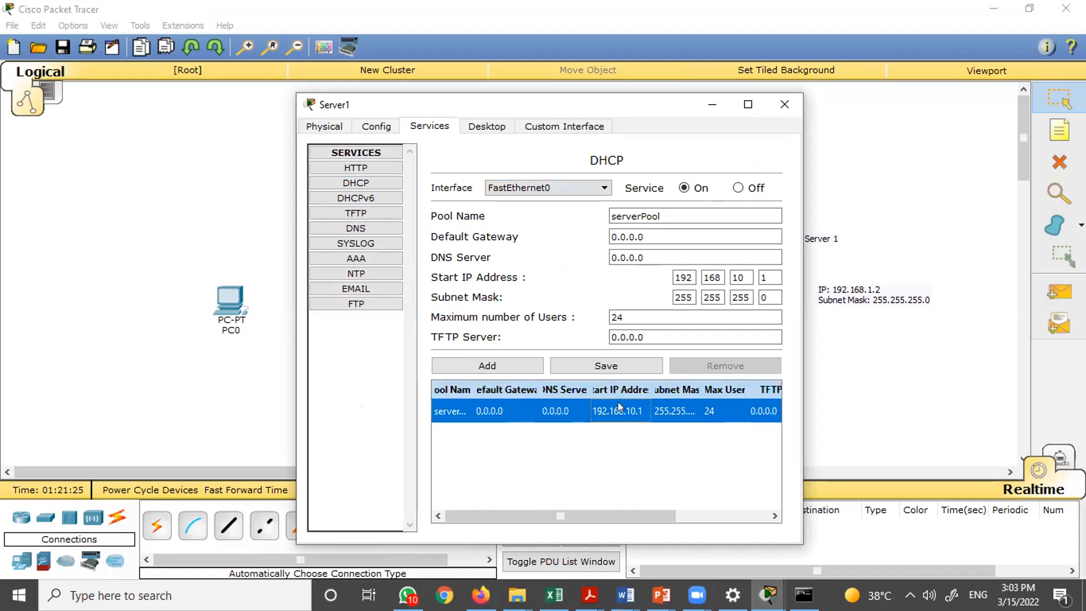
{"action": "left_click", "coordinate": [794, 105]}
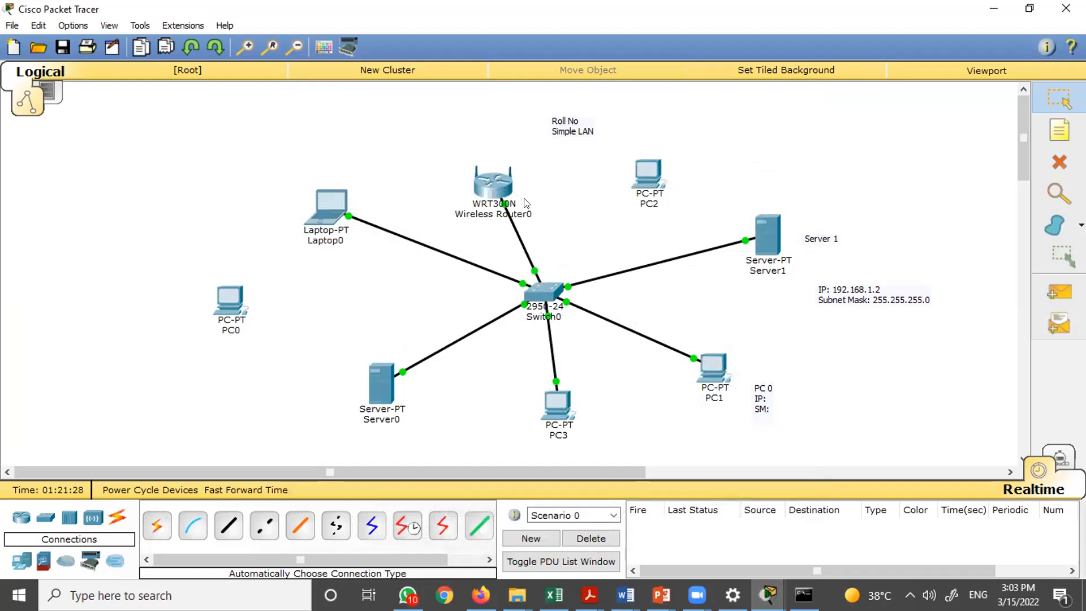
- Reposition Wireless Router0 slightly and set its router IP address to 192.168.10.1 in its maximized setup page
{"action": "left_click_drag", "start_coordinate": [486, 185], "coordinate": [515, 178]}
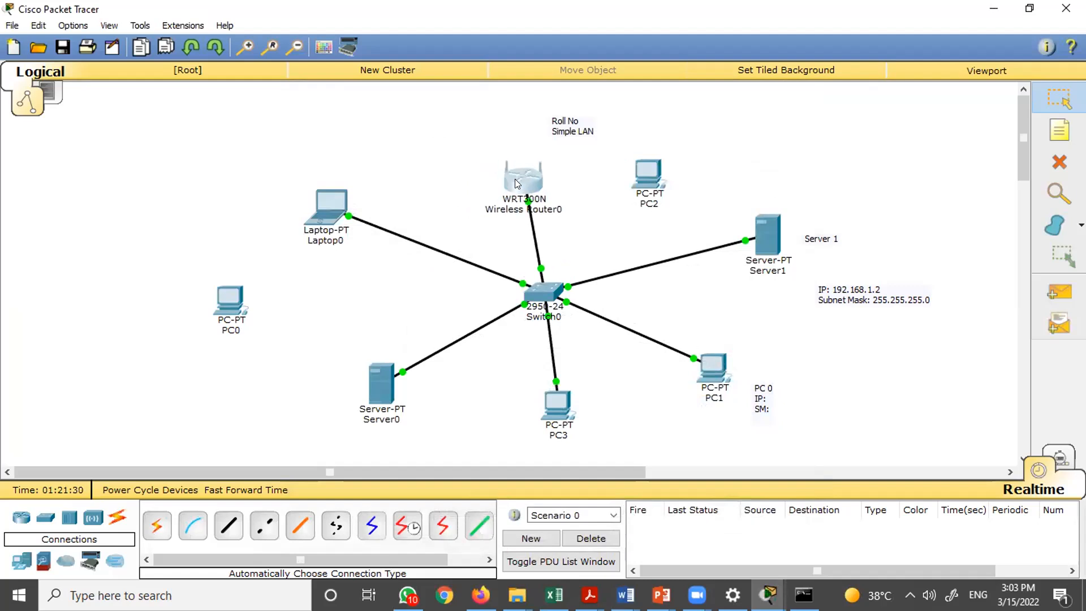
{"action": "left_click", "coordinate": [527, 177]}
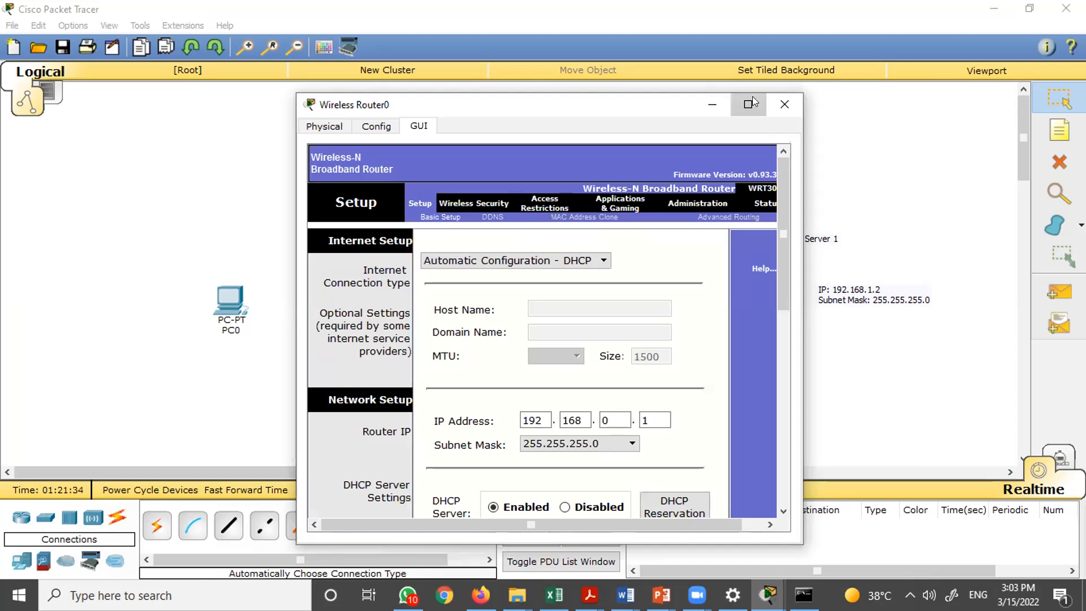
{"action": "left_click", "coordinate": [750, 103]}
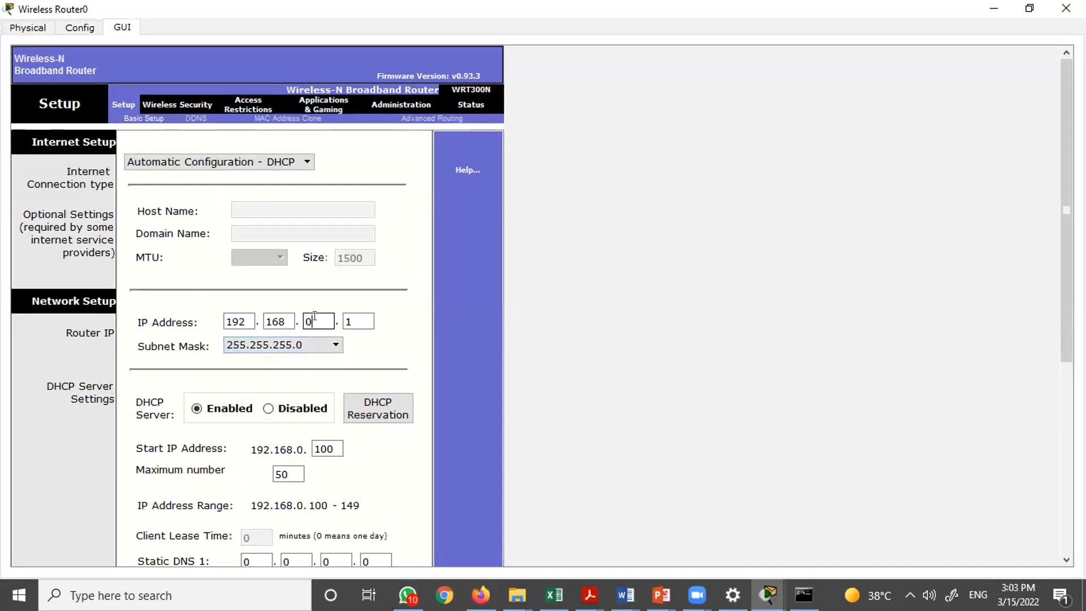
{"action": "left_click_drag", "start_coordinate": [312, 321], "coordinate": [302, 322]}
{"action": "type", "text": "10"}
{"action": "left_click", "coordinate": [353, 319]}
- Set the router's DHCP start IP address to 192.168.0.10 and the maximum number of users to 20
{"action": "scroll", "coordinate": [313, 369], "scroll_direction": "down", "scroll_amount": 2}
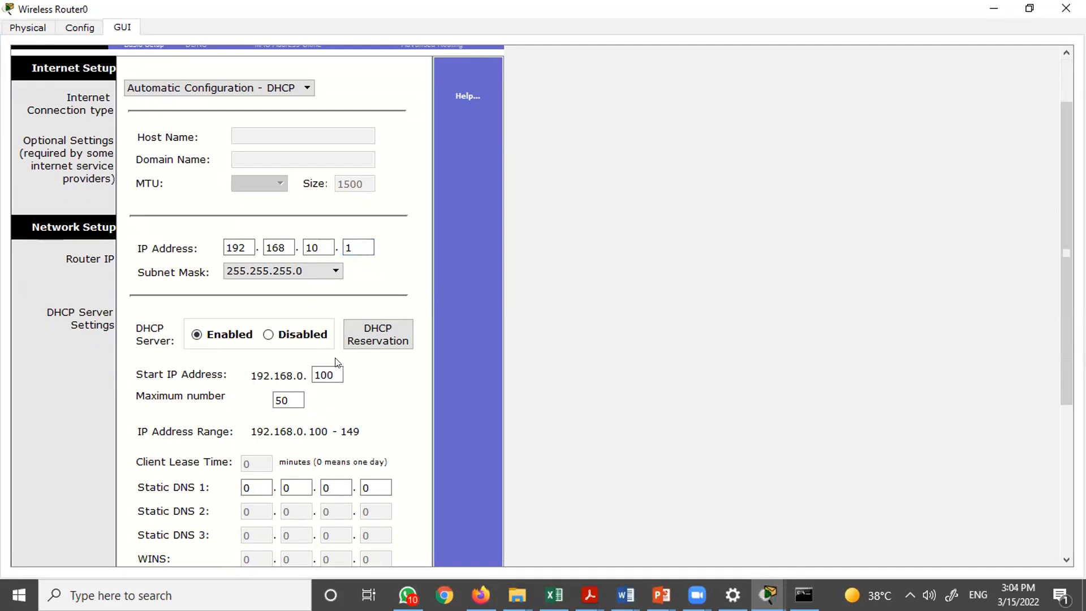
{"action": "left_click", "coordinate": [269, 334]}
{"action": "left_click", "coordinate": [209, 335]}
{"action": "left_click", "coordinate": [224, 374]}
{"action": "double_click", "coordinate": [339, 371]}
{"action": "type", "text": "1"}
{"action": "scroll", "coordinate": [378, 404], "scroll_direction": "down", "scroll_amount": 1}
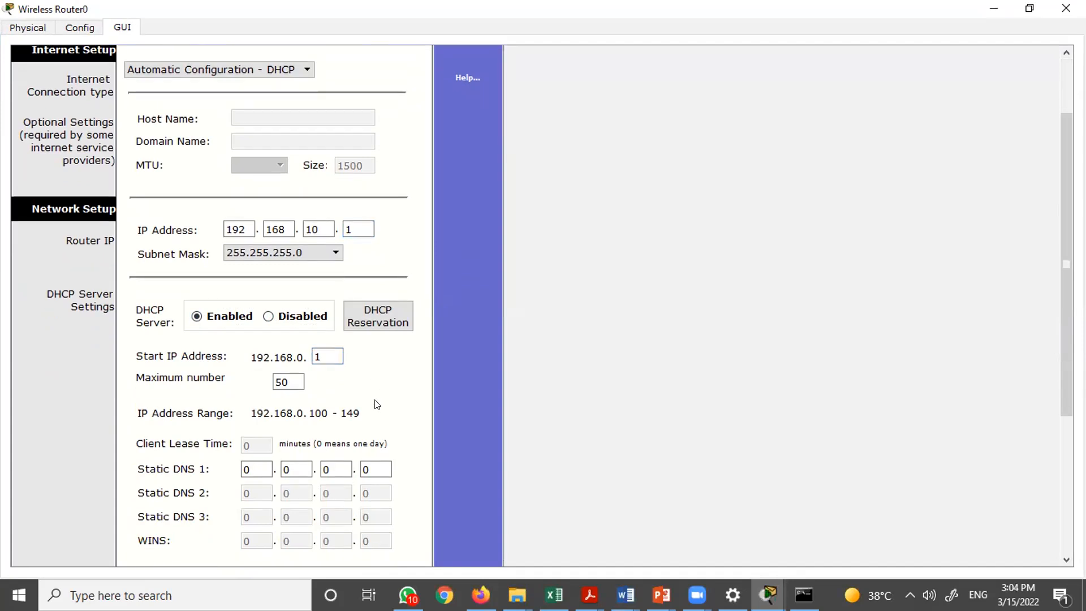
{"action": "double_click", "coordinate": [317, 355]}
{"action": "key", "text": "BackSpace"}
{"action": "type", "text": "10"}
{"action": "key", "text": "Tab"}
{"action": "type", "text": "20"}
{"action": "key", "text": "Tab"}
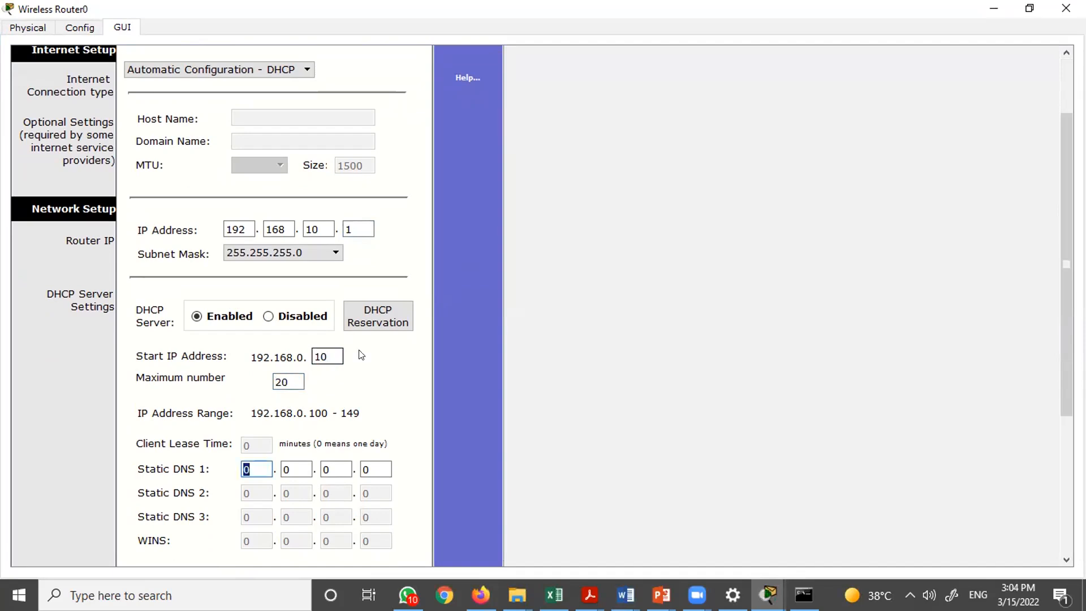
- Save the wireless router's DHCP settings and switch back to the Packet Tracer workspace
{"action": "scroll", "coordinate": [402, 407], "scroll_direction": "down", "scroll_amount": 5}
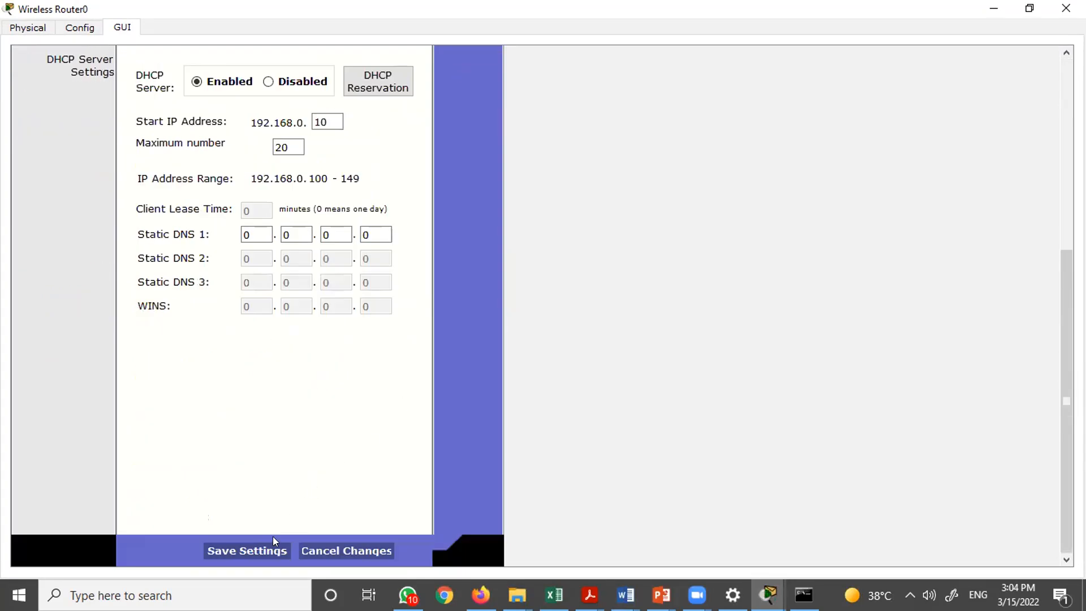
{"action": "left_click", "coordinate": [272, 550]}
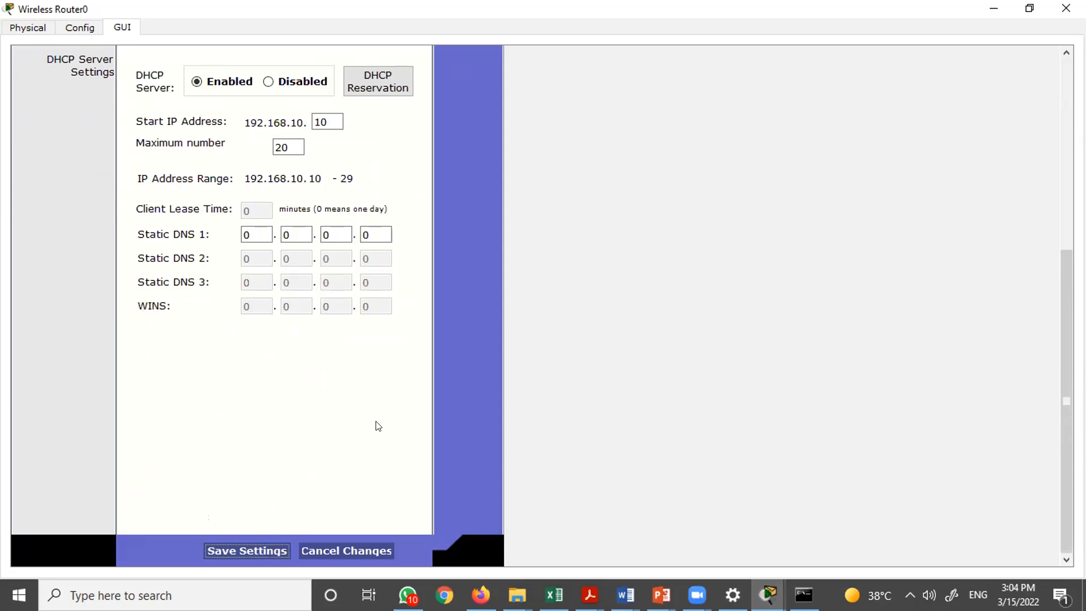
{"action": "scroll", "coordinate": [378, 425], "scroll_direction": "up", "scroll_amount": 6}
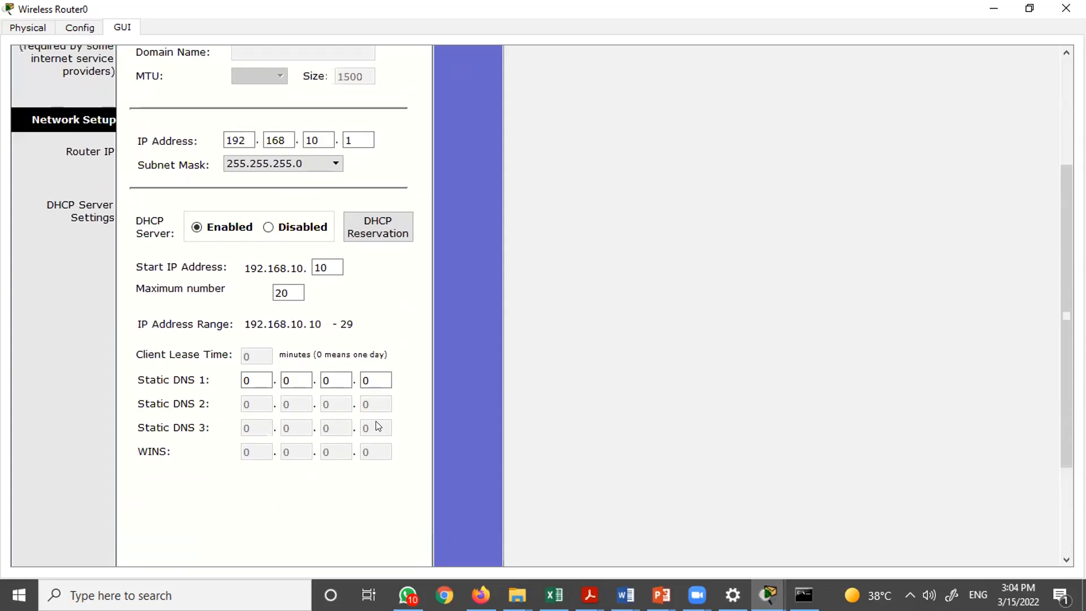
{"action": "scroll", "coordinate": [378, 425], "scroll_direction": "down", "scroll_amount": 6}
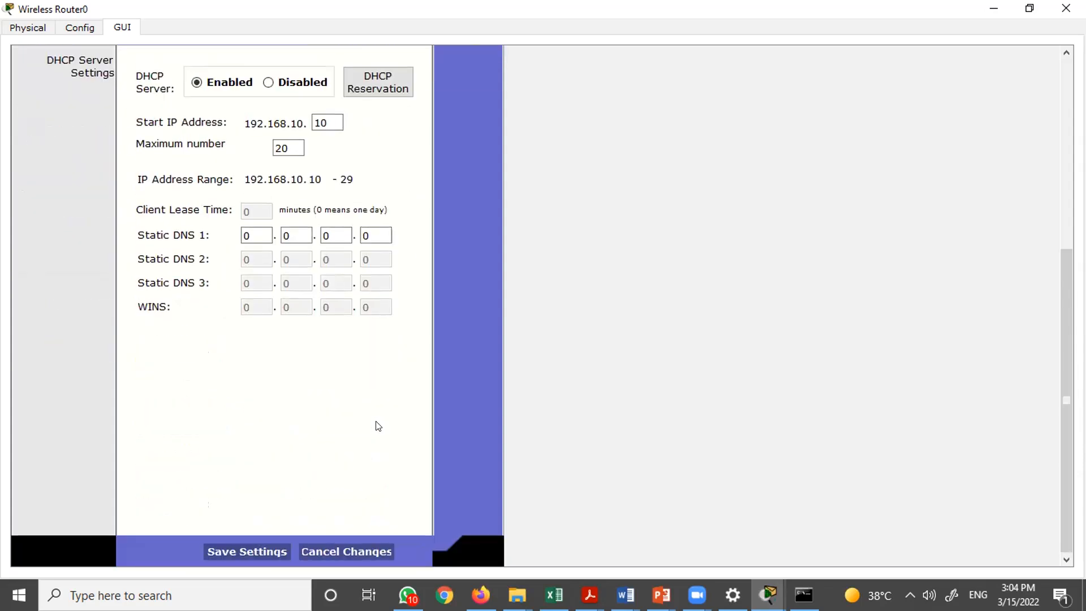
{"action": "scroll", "coordinate": [379, 425], "scroll_direction": "up", "scroll_amount": 7}
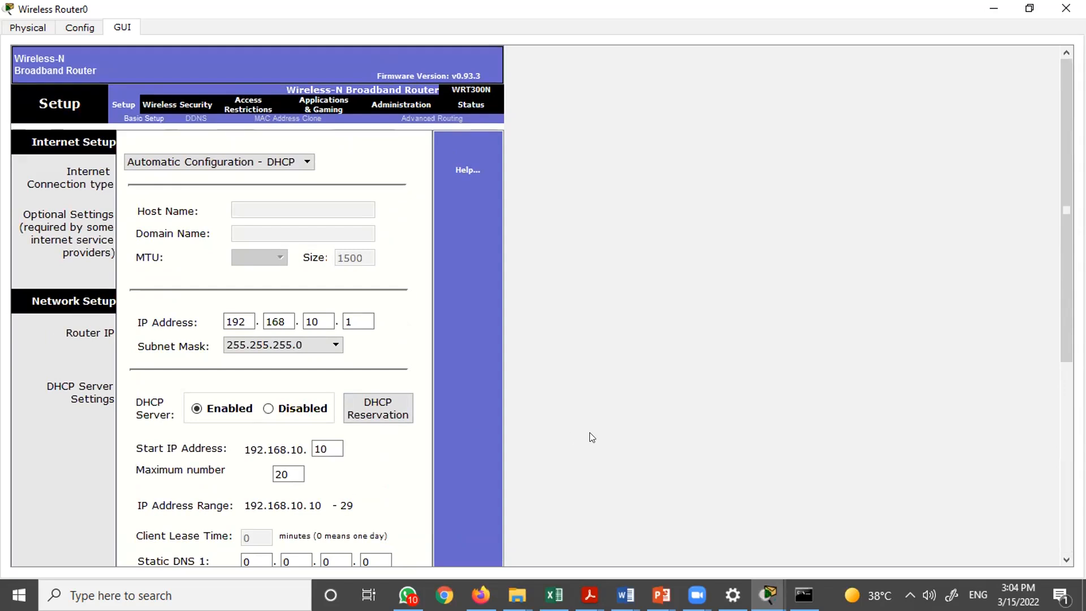
{"action": "key", "text": "alt+Tab"}
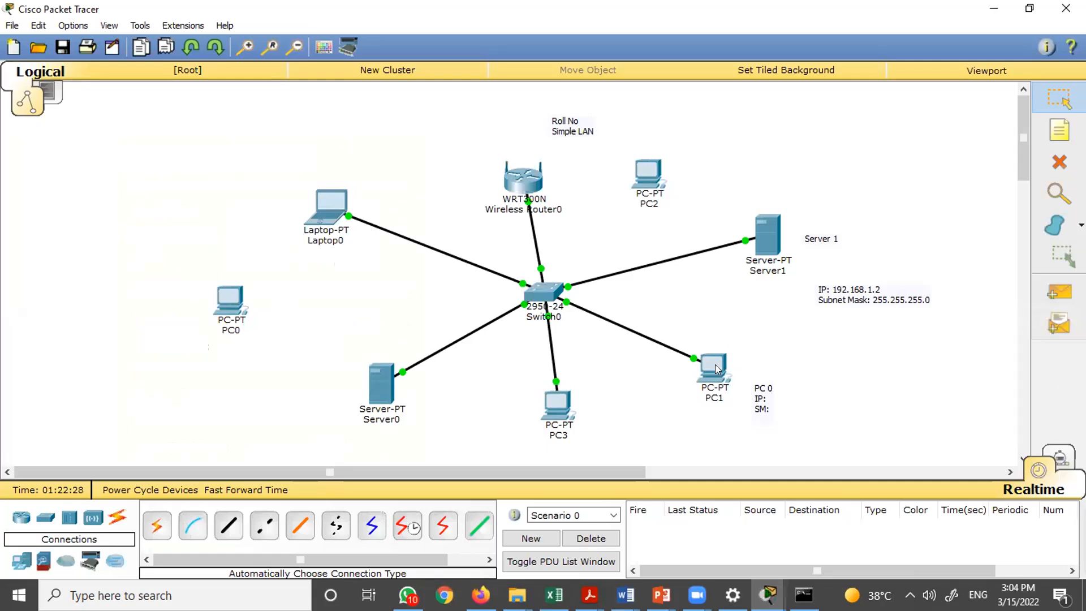
{"action": "mouse_move", "coordinate": [717, 368]}
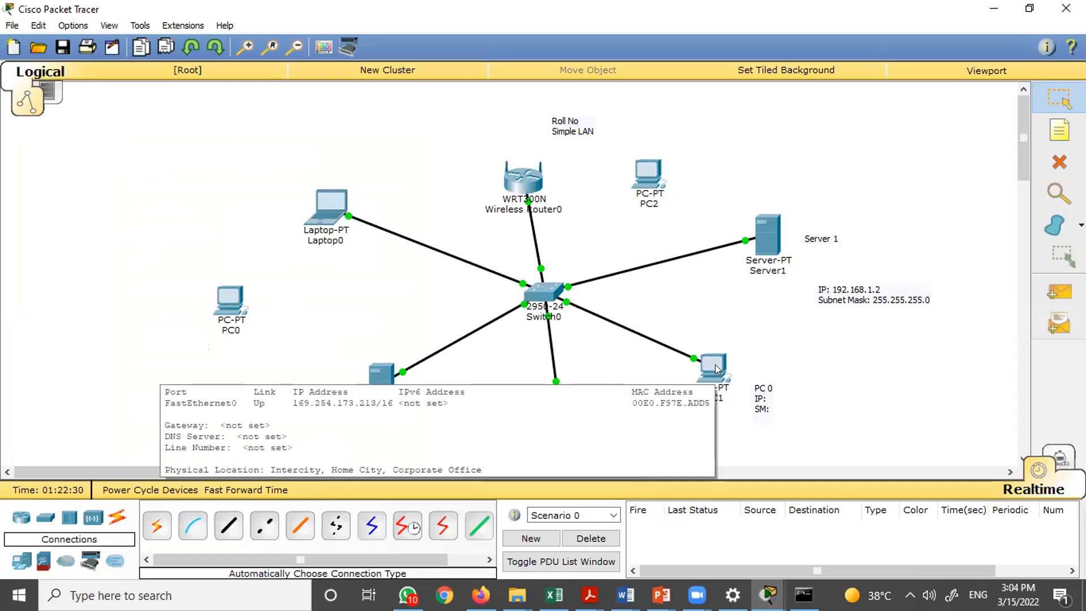
{"action": "left_click", "coordinate": [716, 368]}
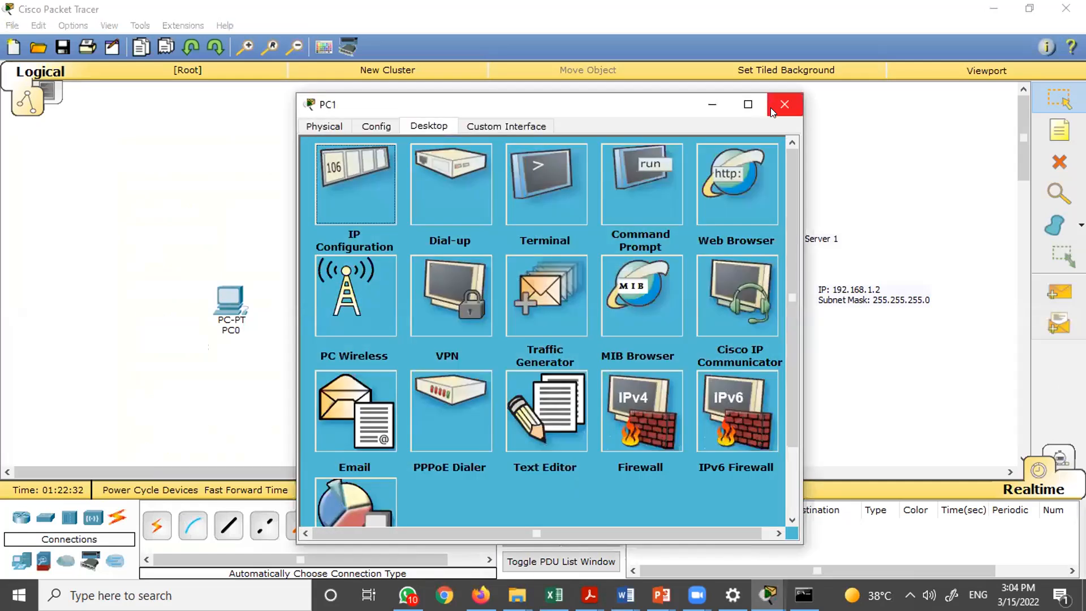
{"action": "left_click", "coordinate": [784, 104]}
- Delete Server1 and its connection from the network topology
{"action": "left_click", "coordinate": [766, 241]}
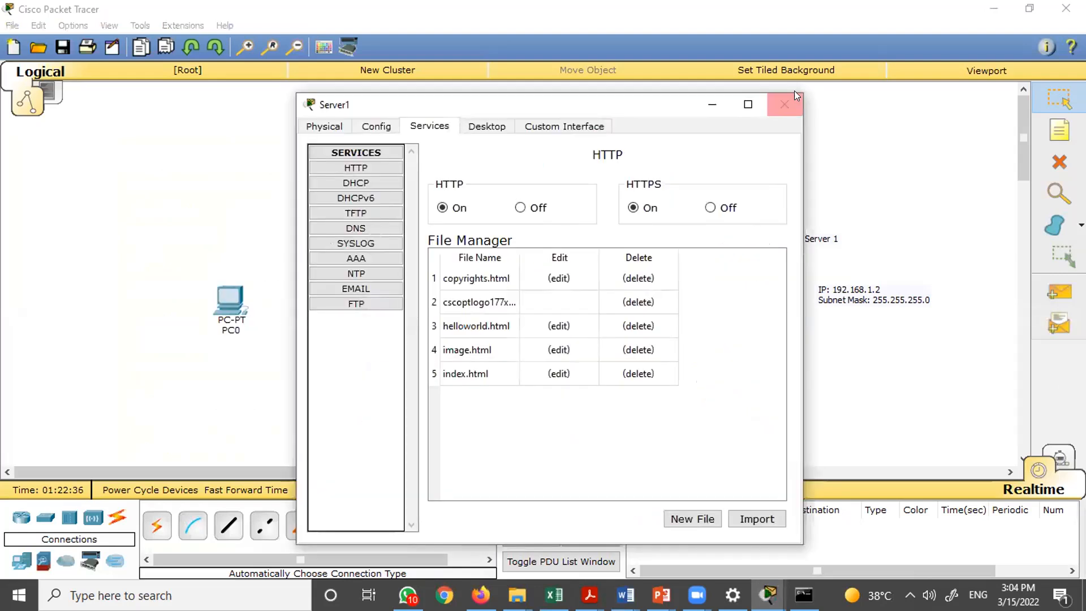
{"action": "left_click", "coordinate": [784, 104]}
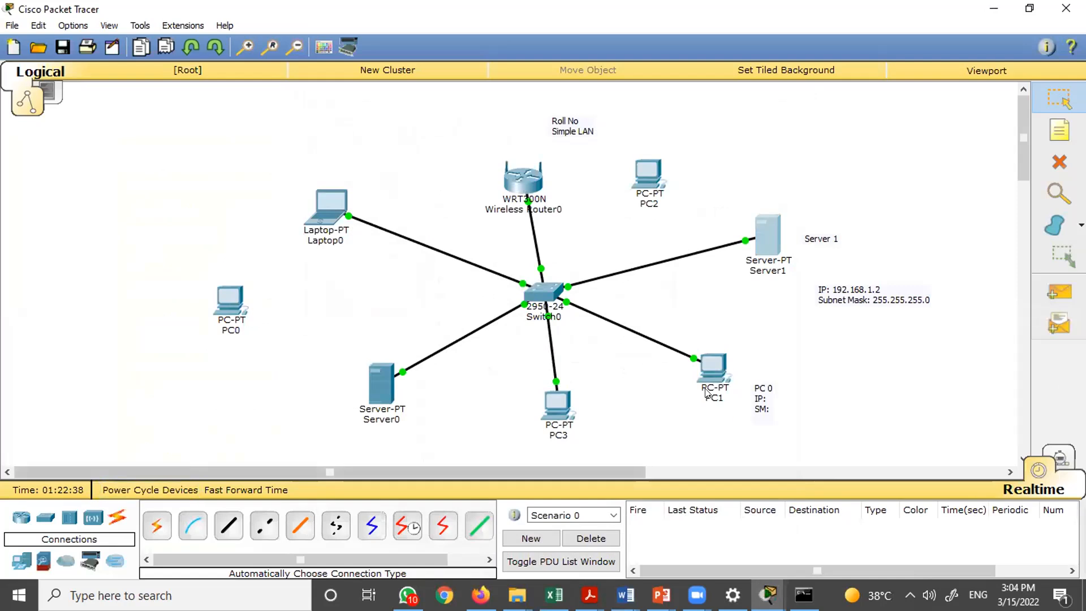
{"action": "key", "text": "Delete"}
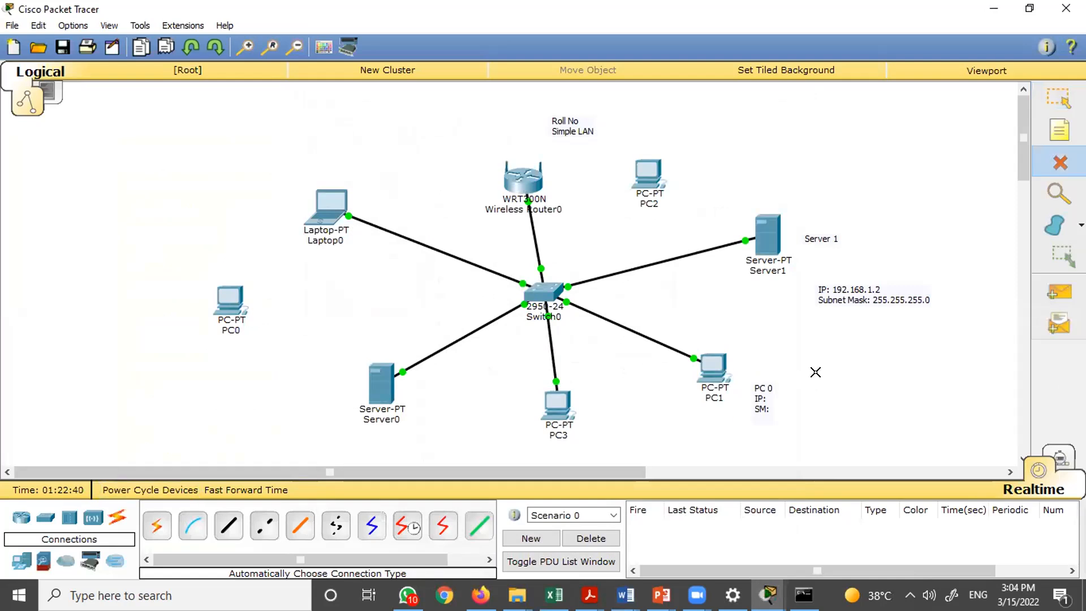
{"action": "left_click", "coordinate": [762, 240]}
{"action": "key", "text": "Escape"}
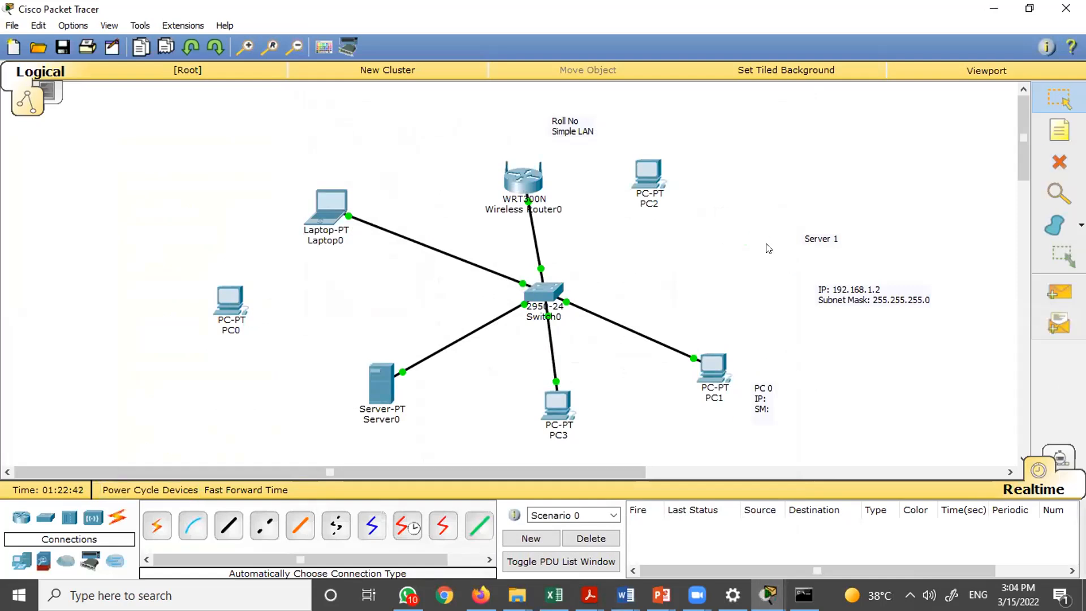
- Renew PC3's DHCP address by switching its FastEthernet0 interface to static and back to DHCP, then close it
{"action": "left_click", "coordinate": [554, 409]}
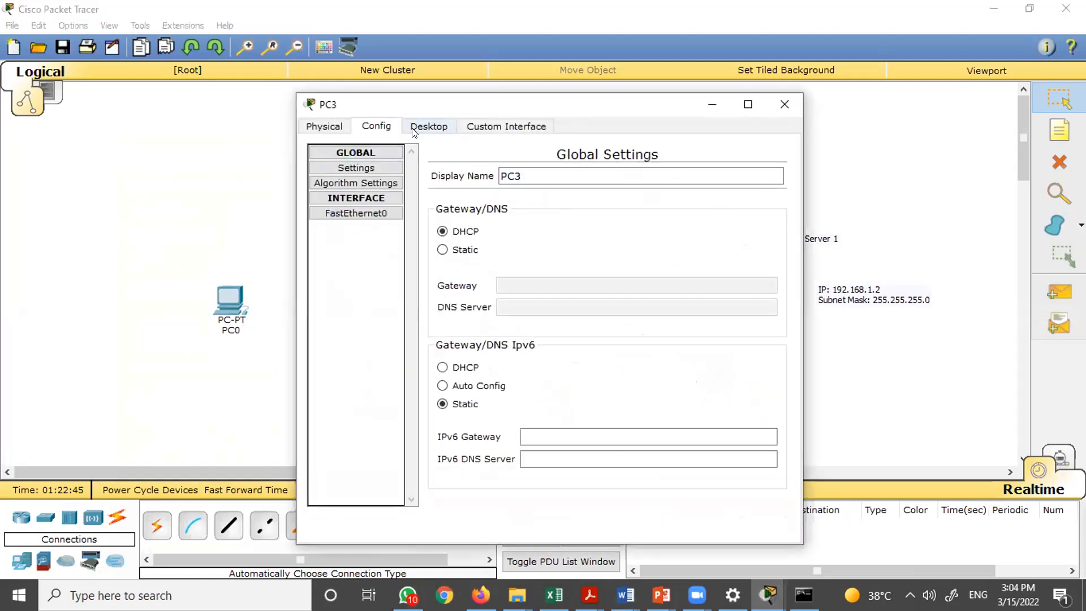
{"action": "left_click", "coordinate": [342, 214]}
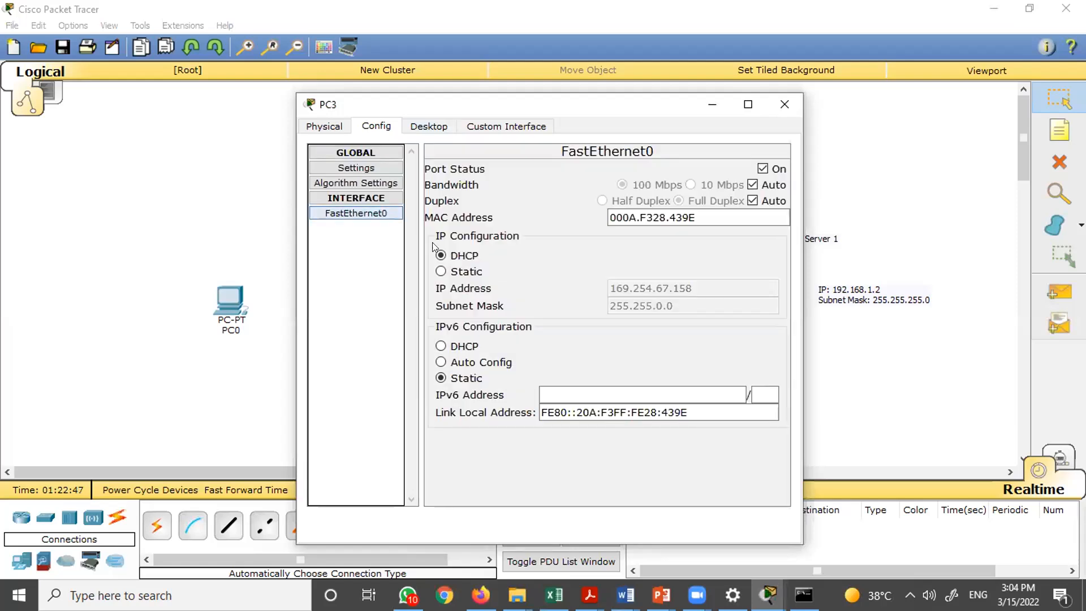
{"action": "left_click", "coordinate": [441, 272]}
{"action": "left_click", "coordinate": [440, 253]}
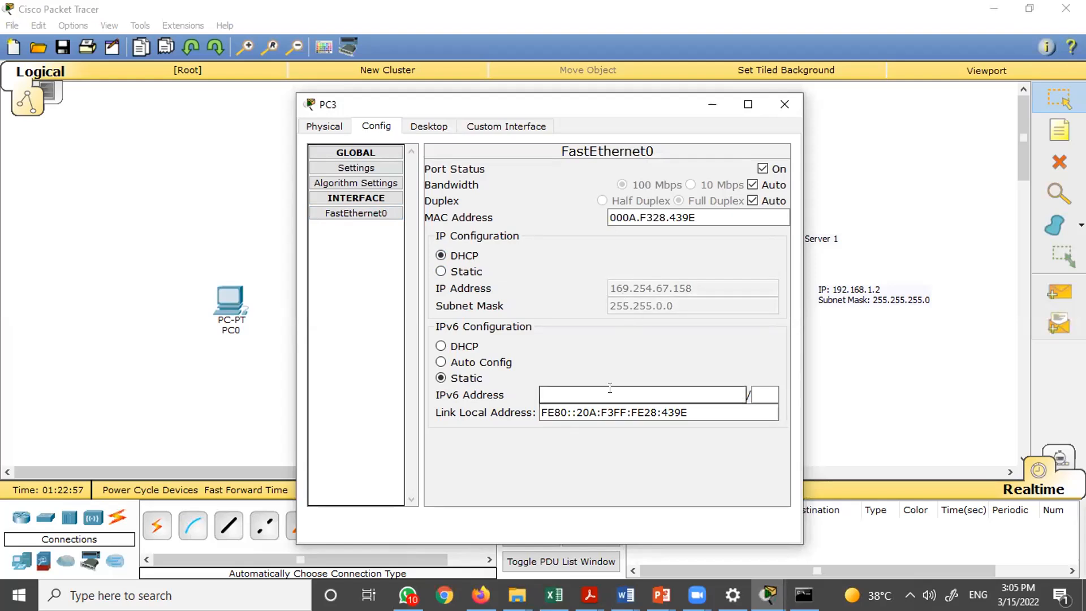
{"action": "left_click", "coordinate": [784, 104]}
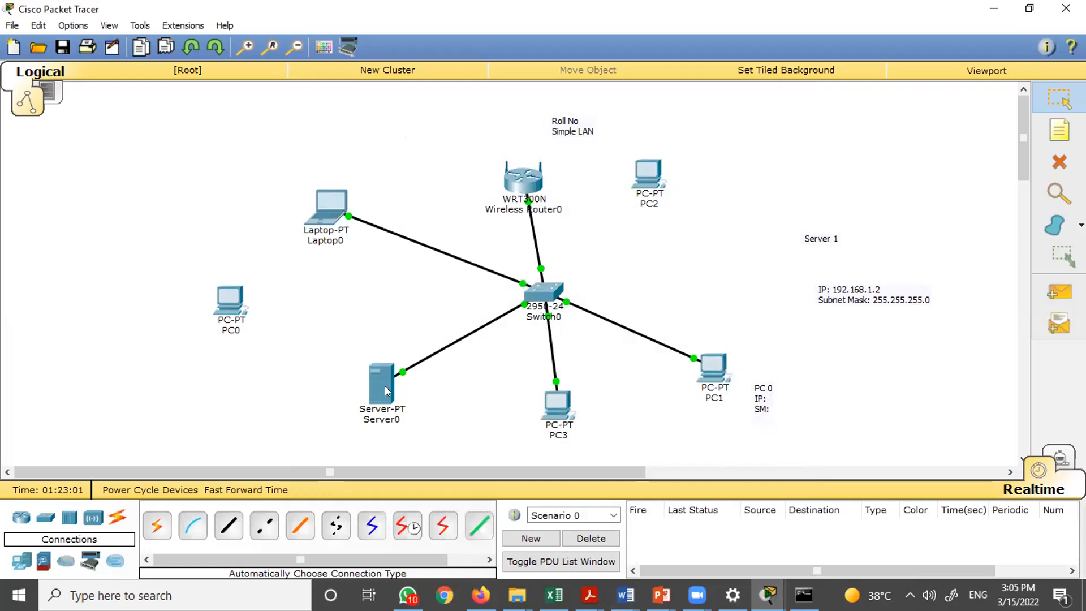
- Renew PC1's address in its IP Configuration by switching to static and back to DHCP, then close it
{"action": "left_click", "coordinate": [713, 370]}
{"action": "left_click", "coordinate": [348, 192]}
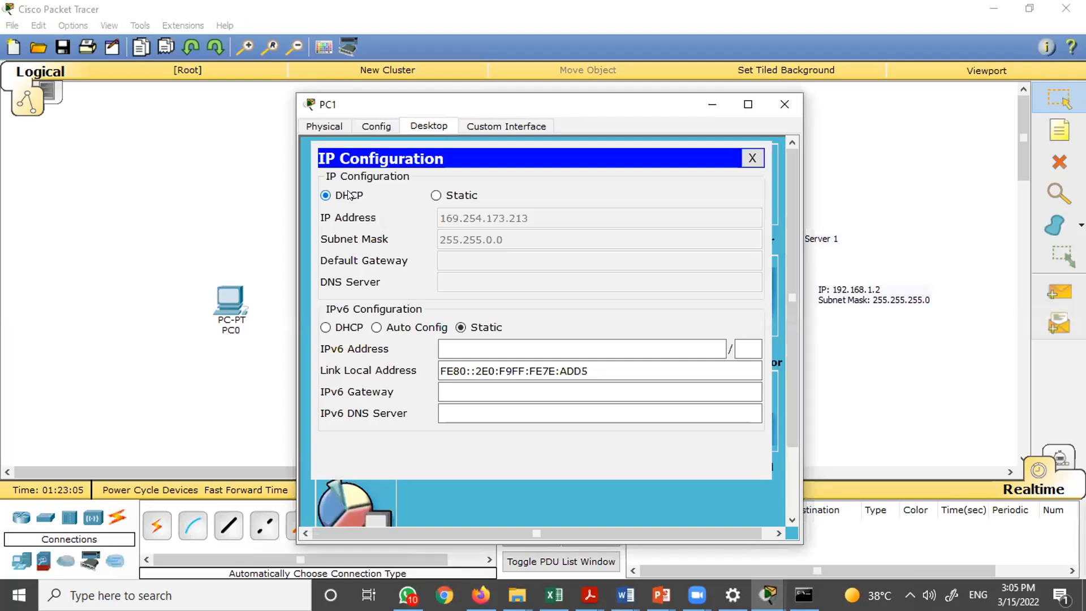
{"action": "left_click", "coordinate": [435, 195]}
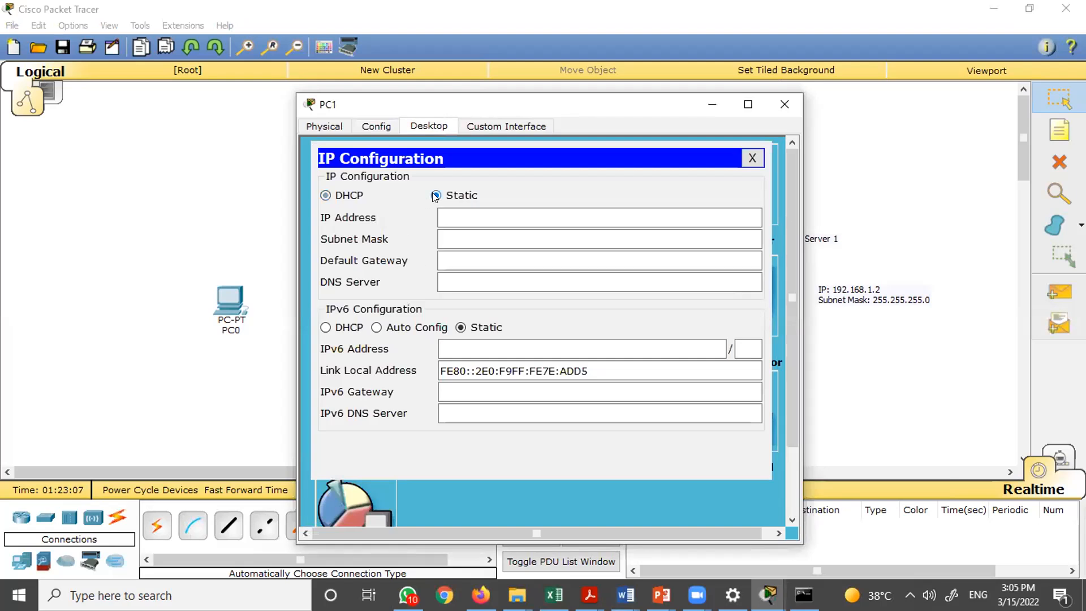
{"action": "left_click", "coordinate": [325, 196]}
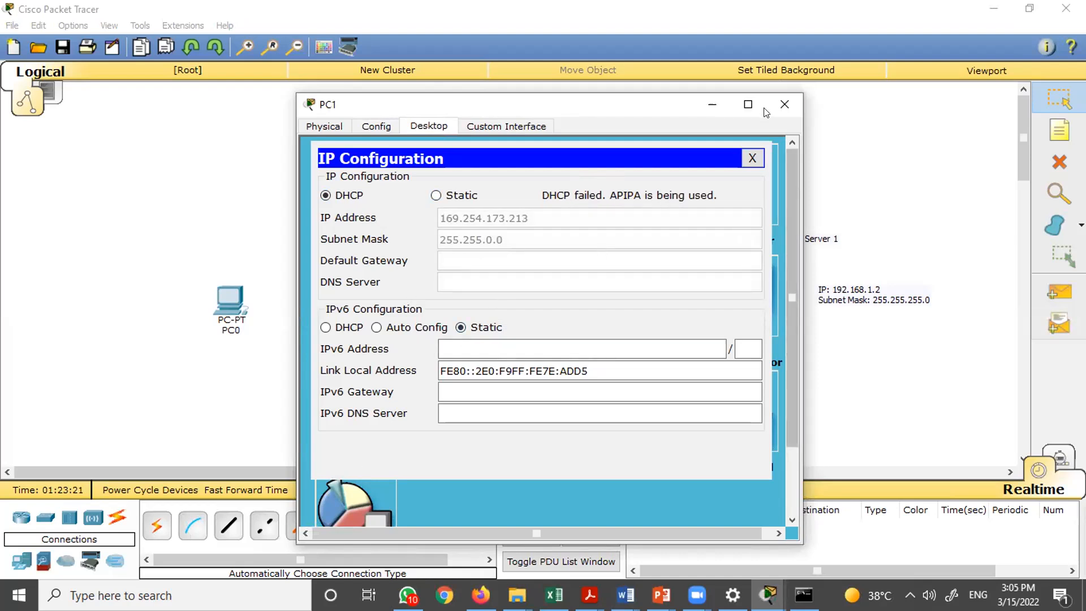
{"action": "left_click", "coordinate": [784, 105]}
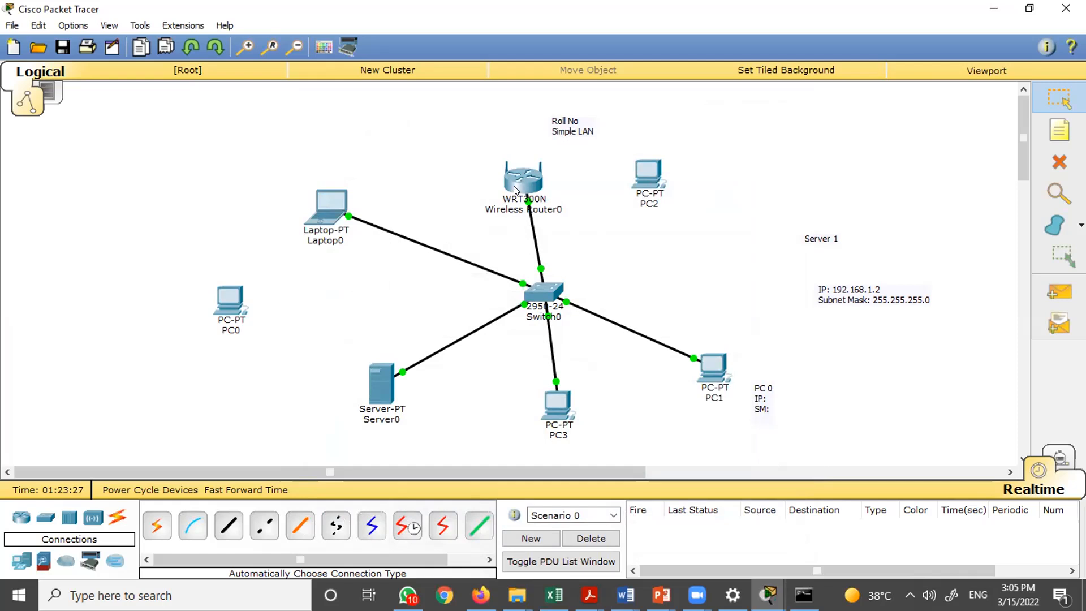
- Inspect PC1's IP configuration and FastEthernet0 interface settings, then close its window
{"action": "left_click_drag", "start_coordinate": [472, 140], "coordinate": [574, 227]}
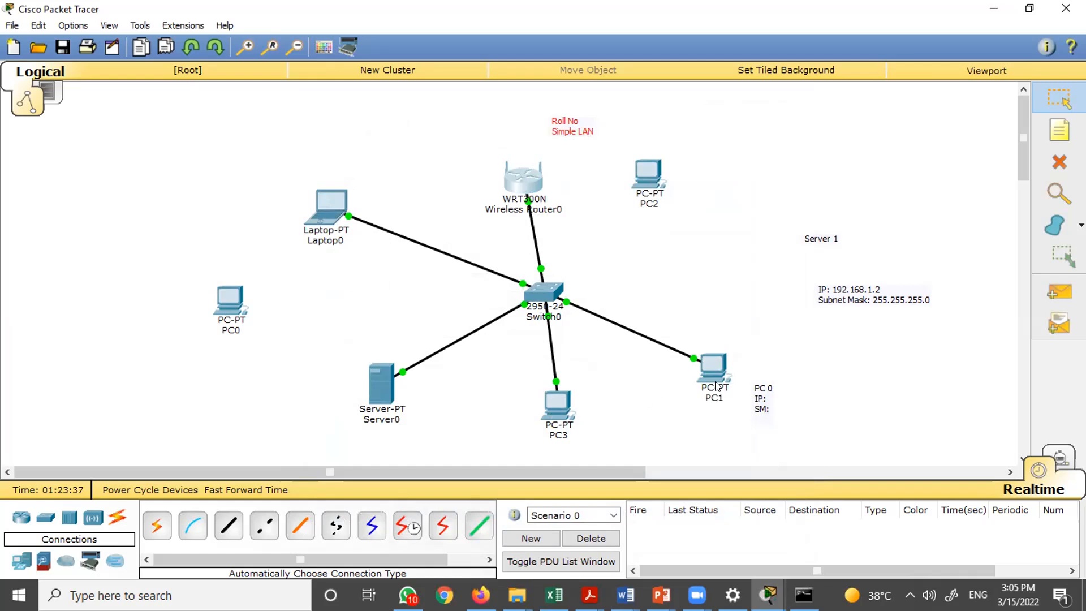
{"action": "left_click", "coordinate": [706, 301]}
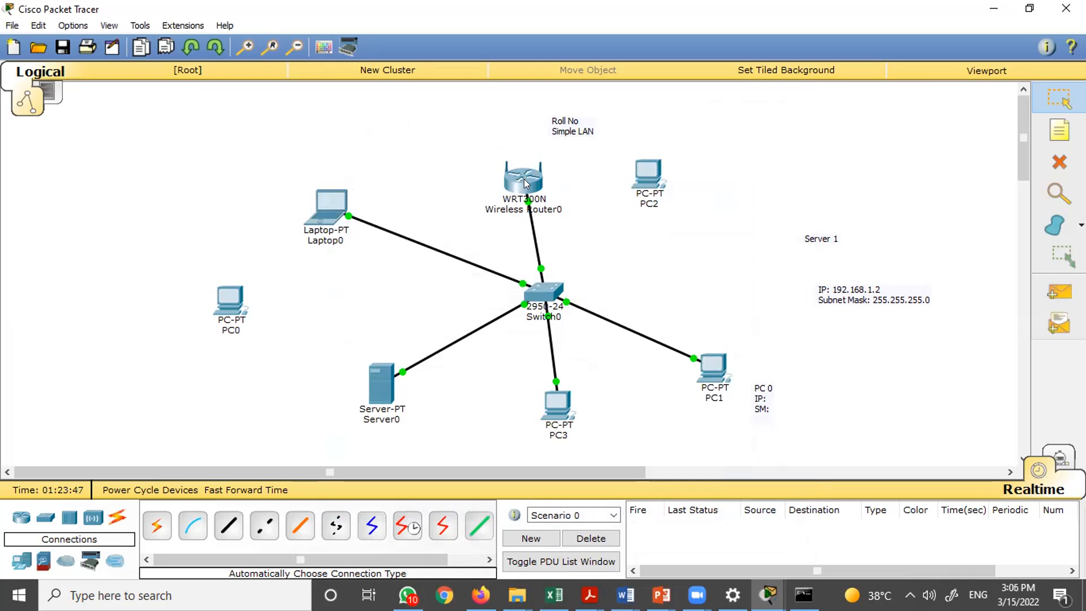
{"action": "mouse_move", "coordinate": [526, 183]}
{"action": "mouse_move", "coordinate": [715, 380]}
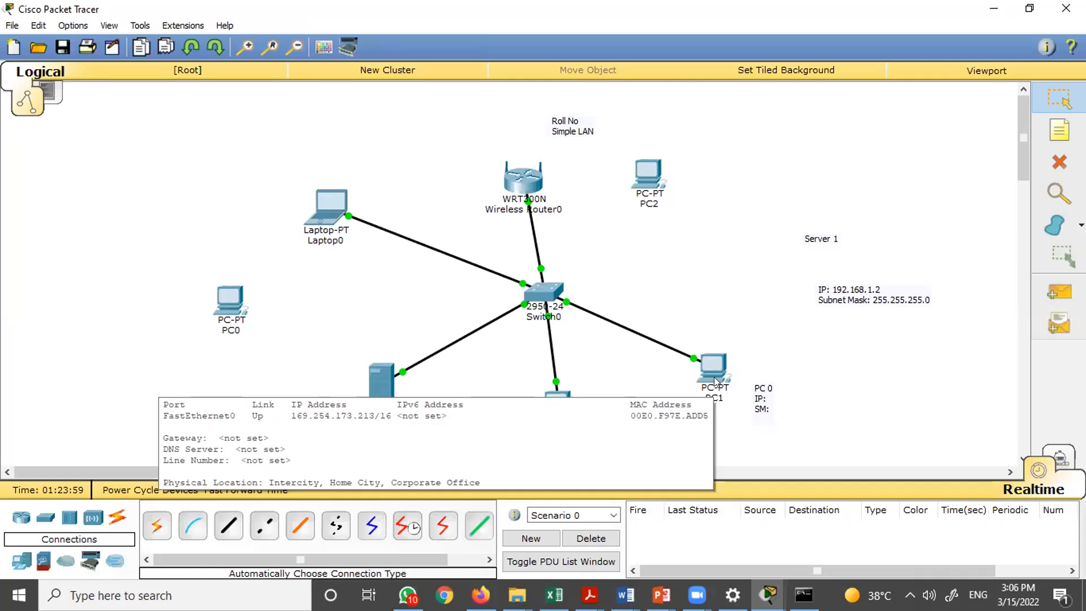
{"action": "left_click", "coordinate": [713, 377]}
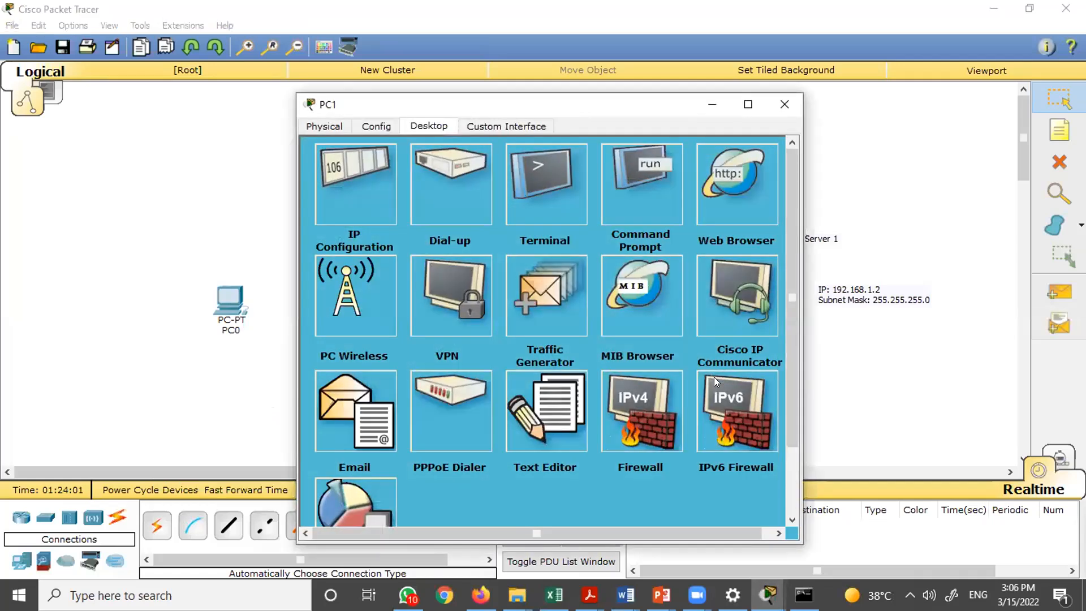
{"action": "left_click", "coordinate": [357, 192]}
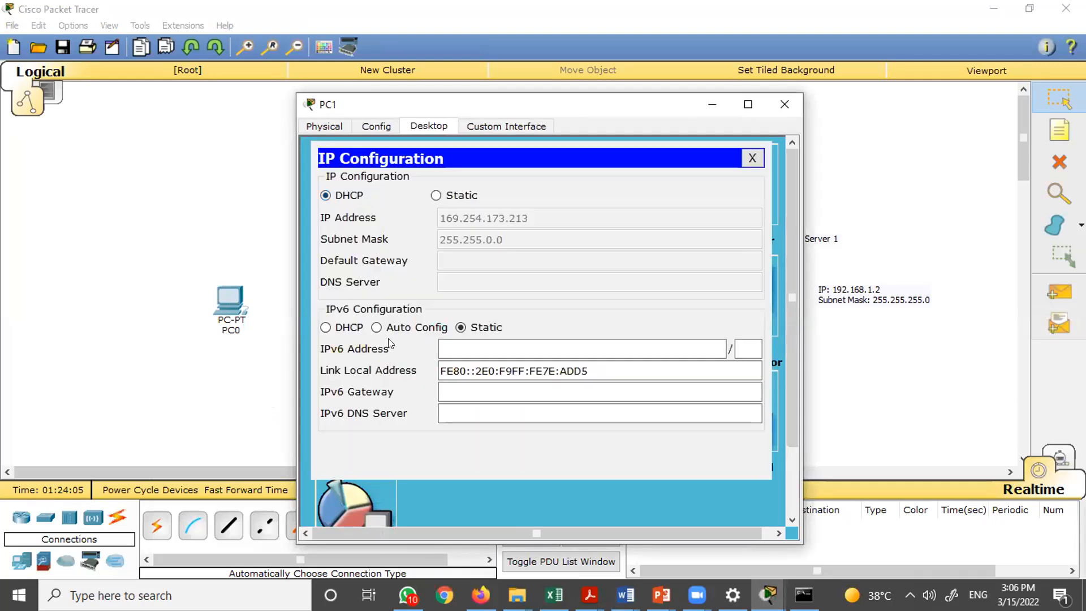
{"action": "left_click", "coordinate": [375, 126]}
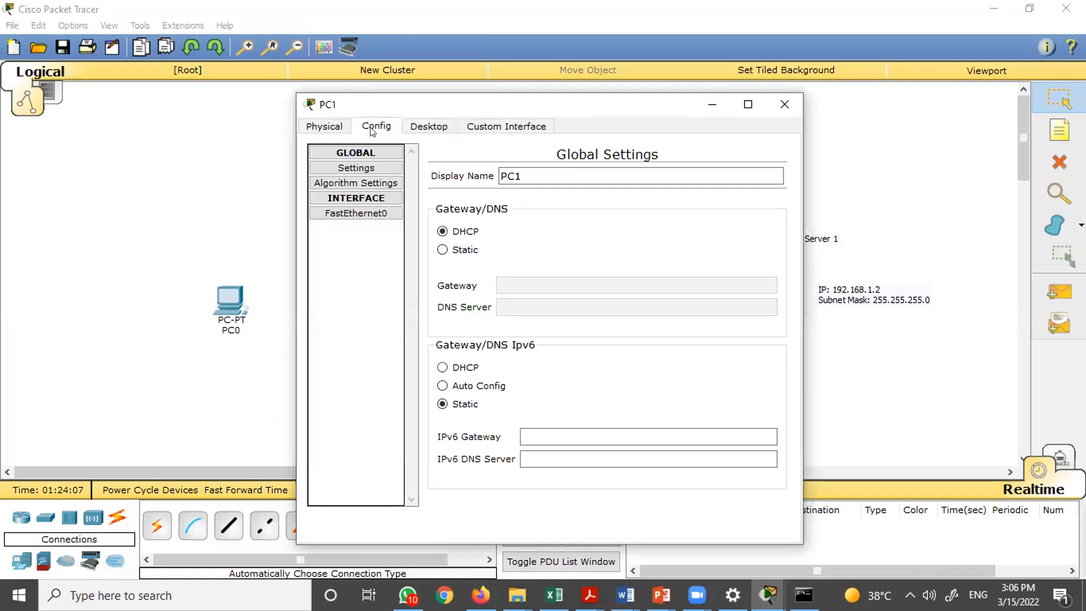
{"action": "left_click", "coordinate": [371, 214]}
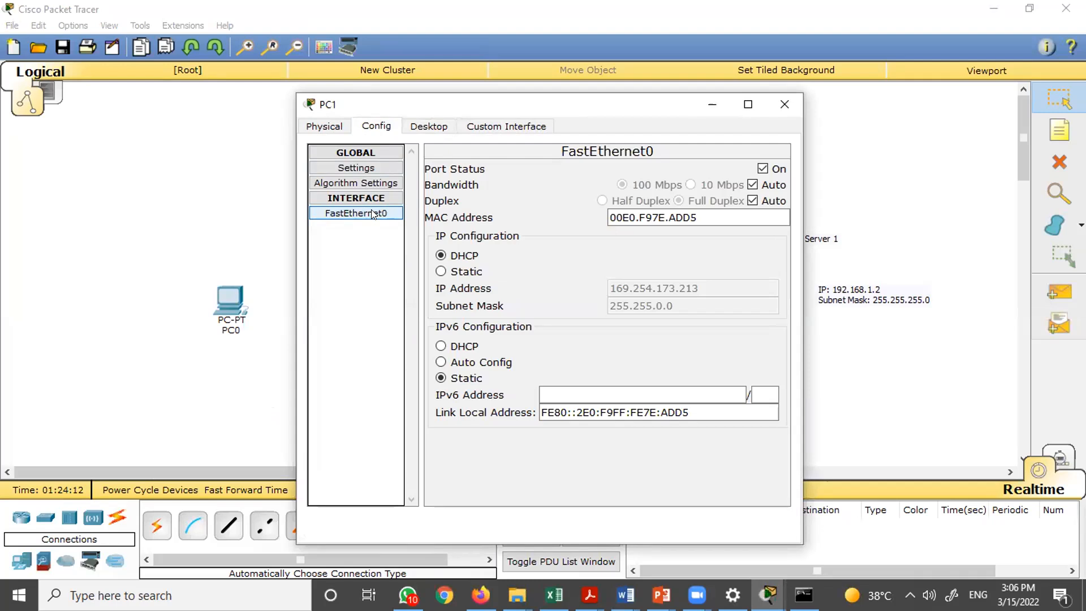
{"action": "left_click", "coordinate": [784, 104]}
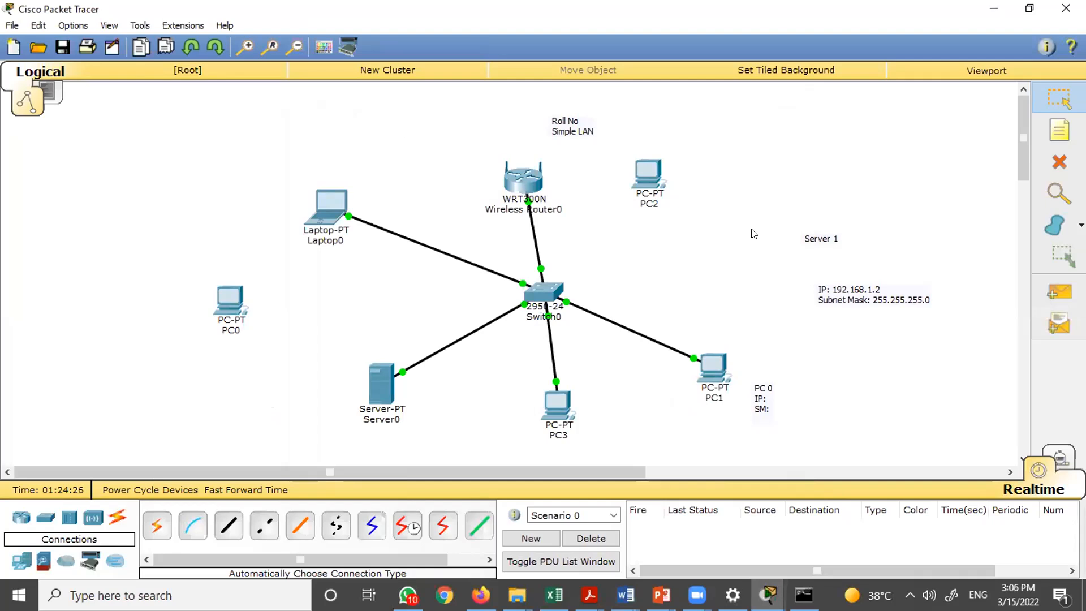
{"action": "left_click", "coordinate": [563, 79]}
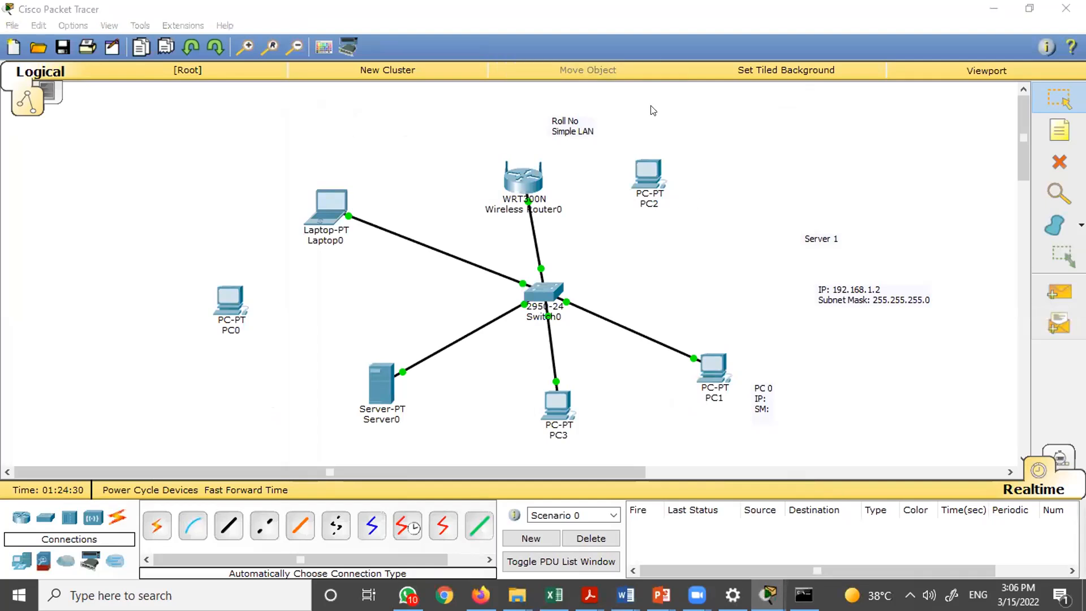
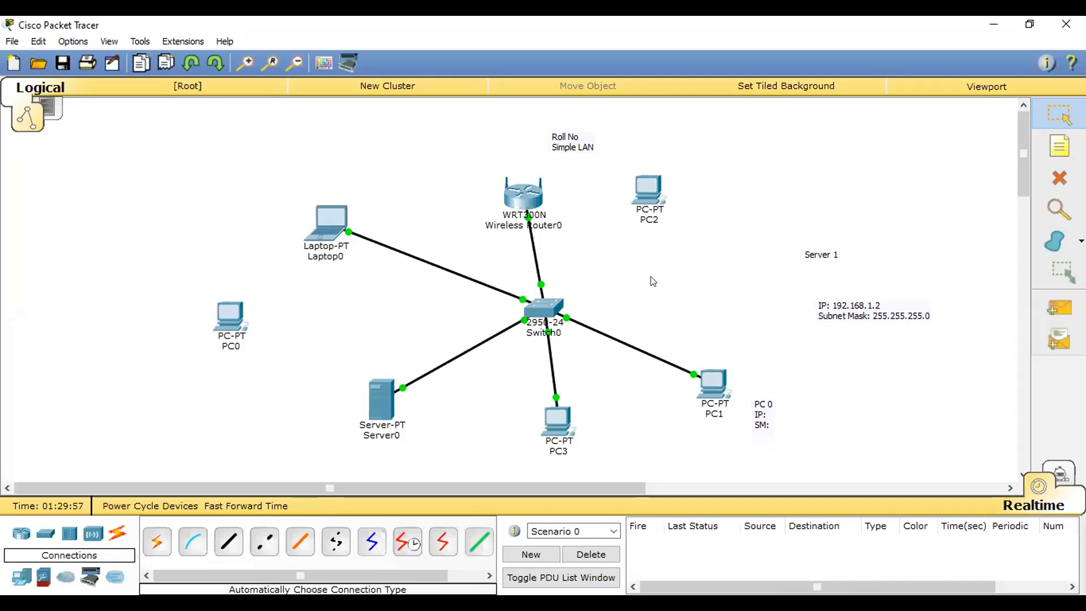
- Delete Wireless Router0 and its connection to the switch from the topology
{"action": "left_click", "coordinate": [521, 204]}
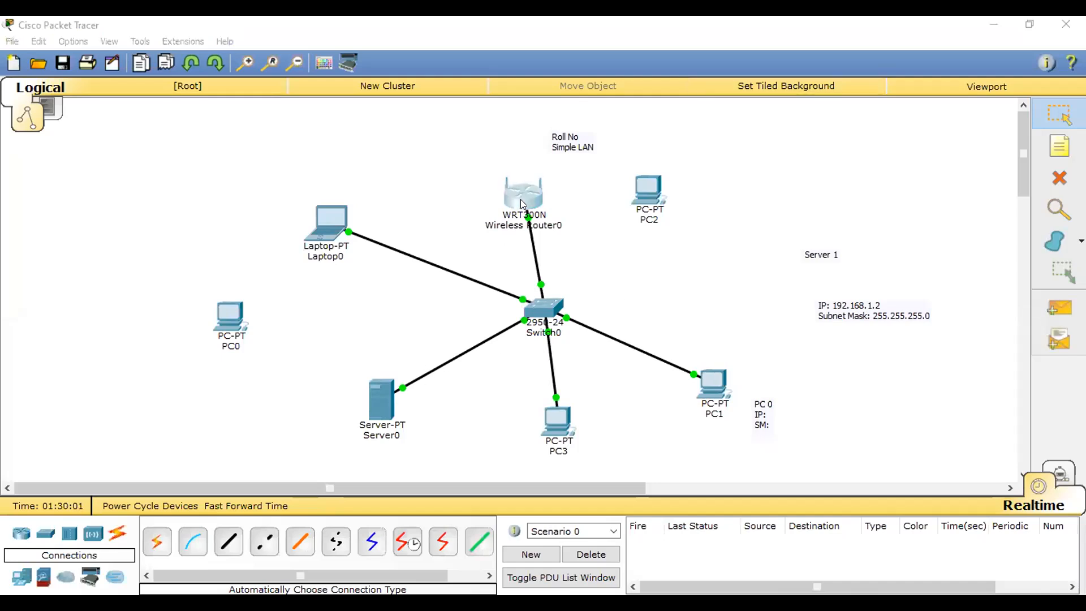
{"action": "left_click", "coordinate": [681, 278]}
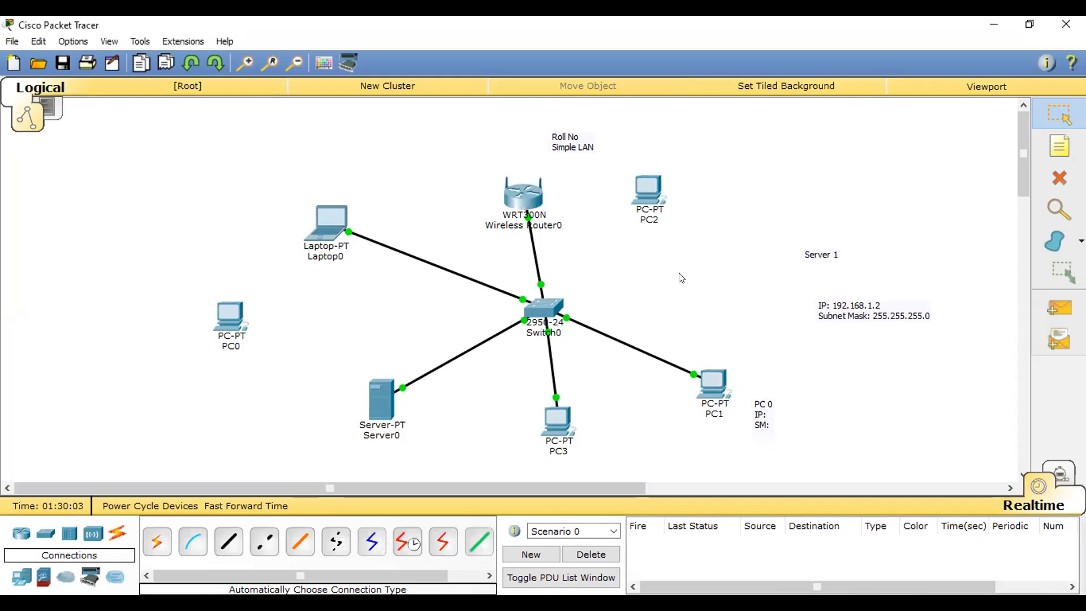
{"action": "key", "text": "Delete"}
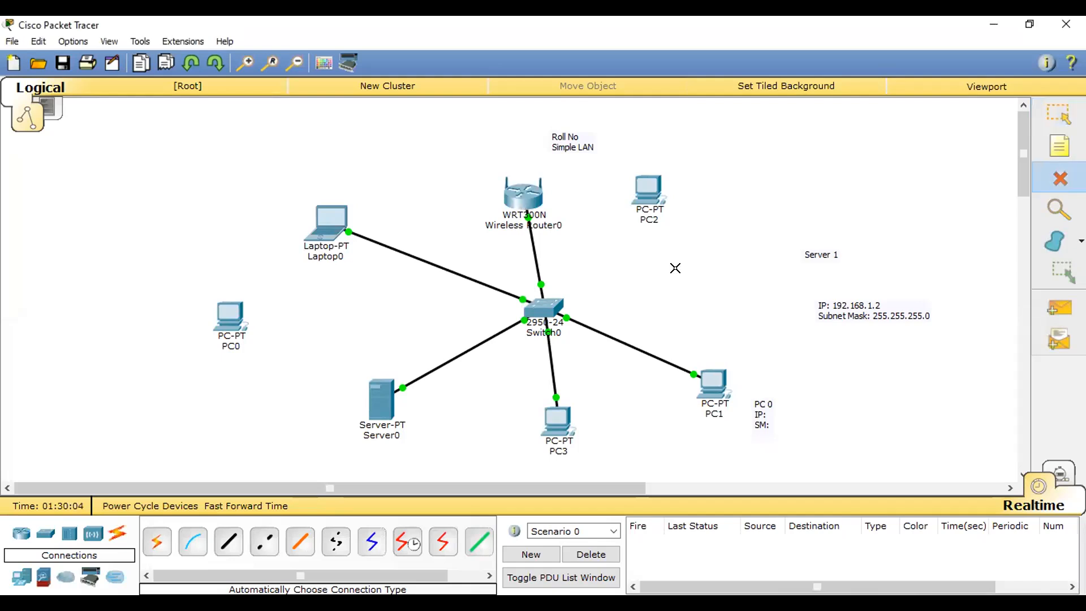
{"action": "left_click", "coordinate": [513, 191]}
{"action": "key", "text": "Escape"}
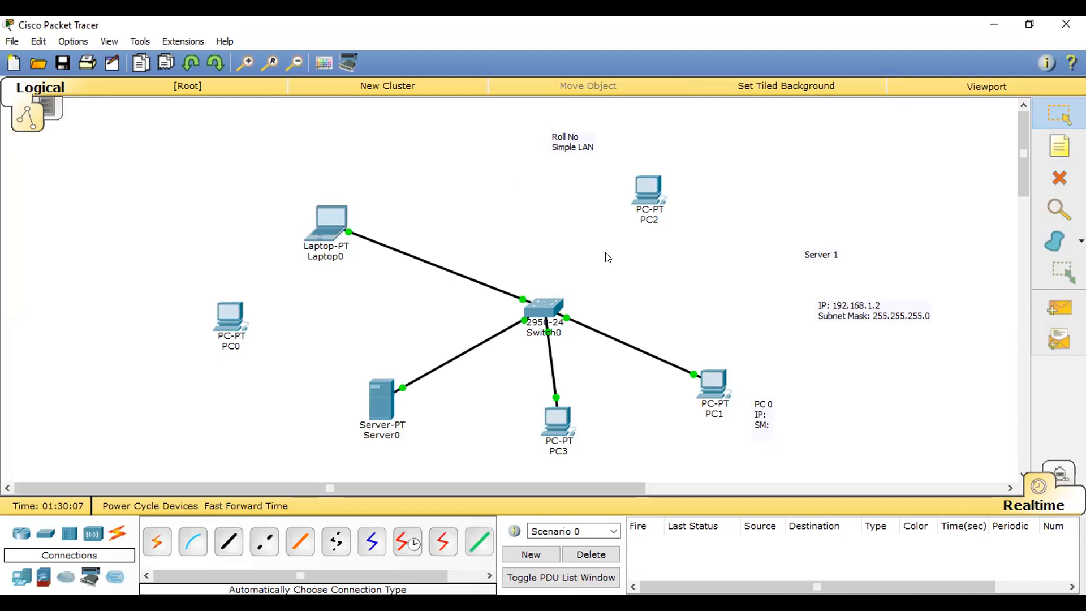
{"action": "left_click", "coordinate": [377, 421]}
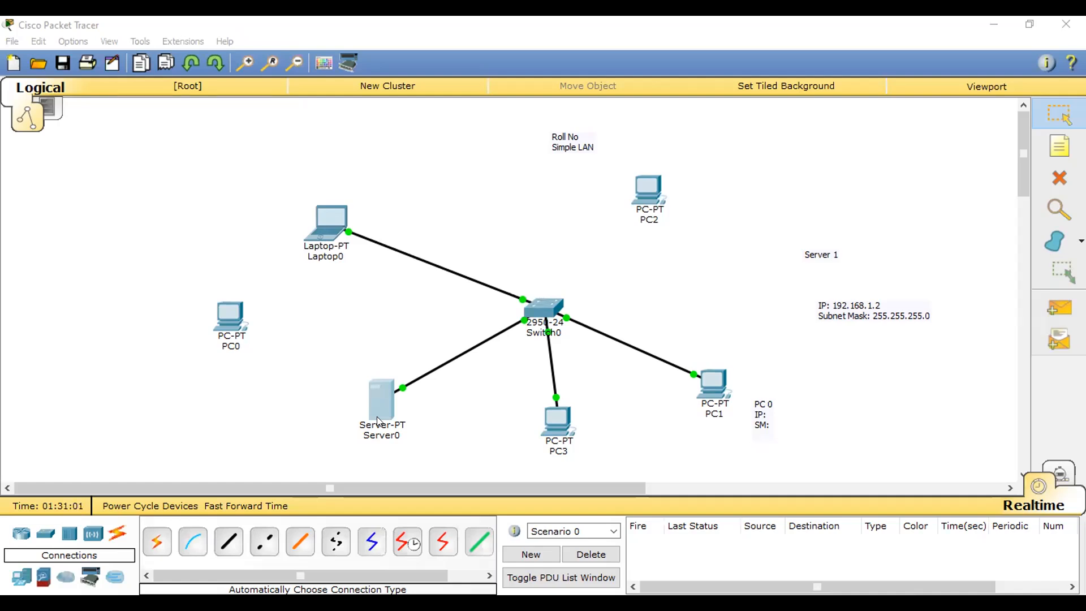
{"action": "left_click", "coordinate": [377, 421]}
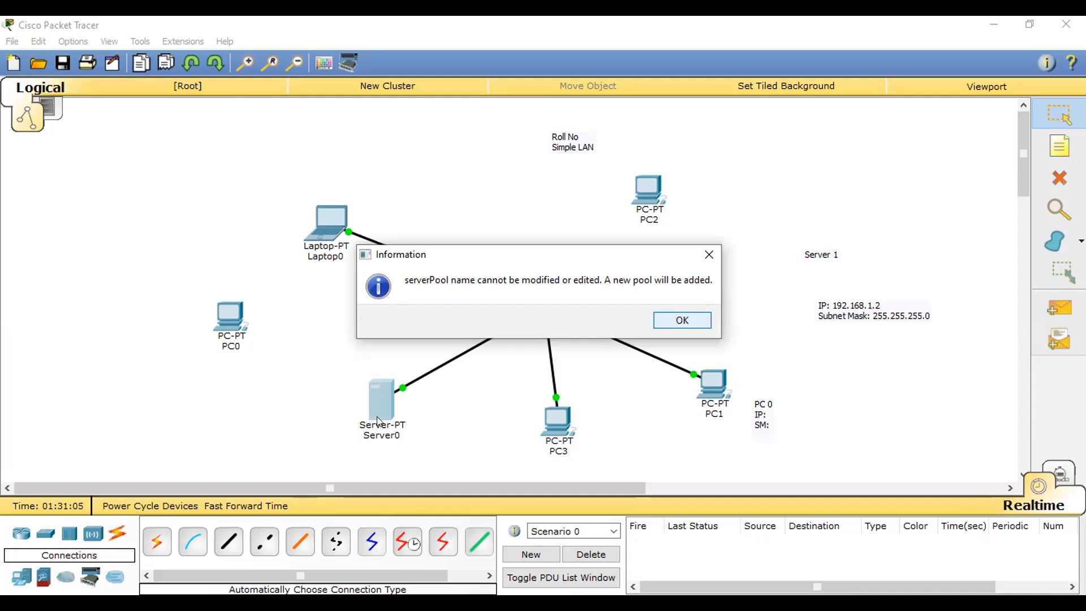
{"action": "key", "text": "Return"}
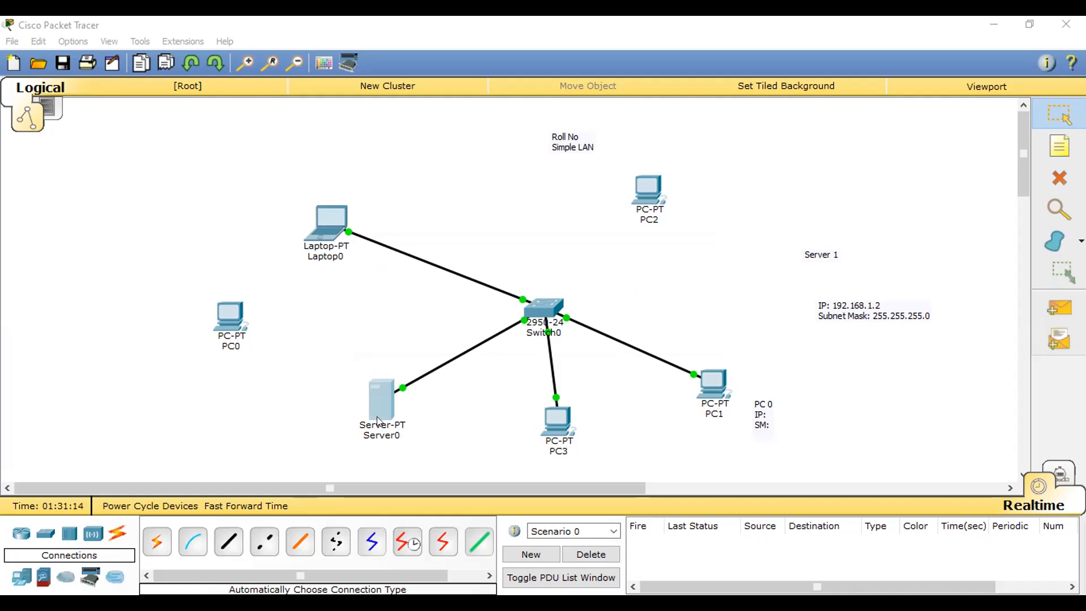
- Inspect the address settings of PC3, Laptop0 and Server0 in the topology
{"action": "left_click", "coordinate": [623, 414]}
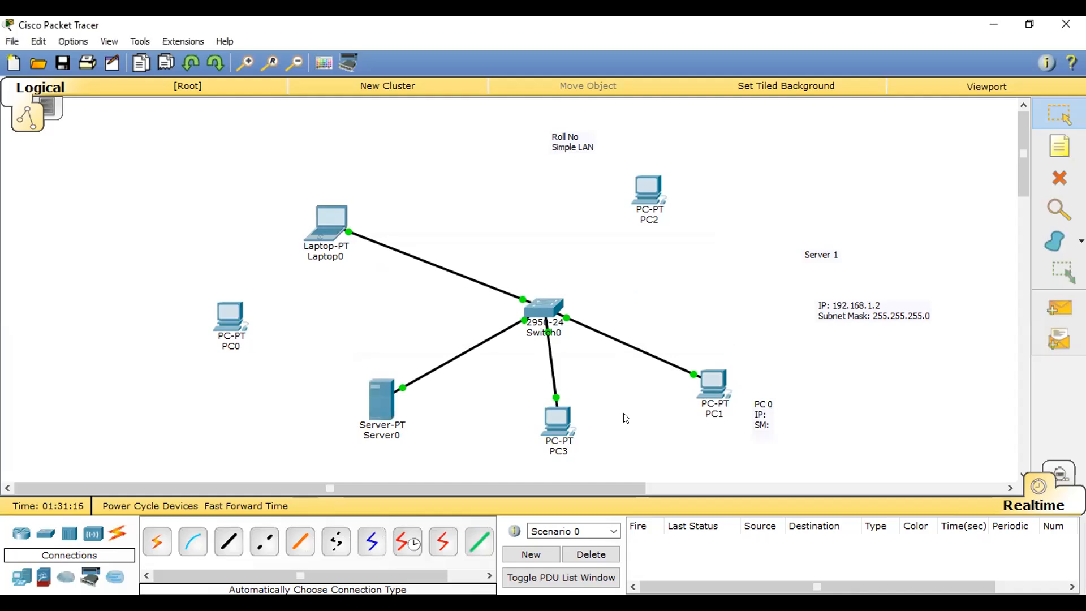
{"action": "left_click", "coordinate": [566, 421]}
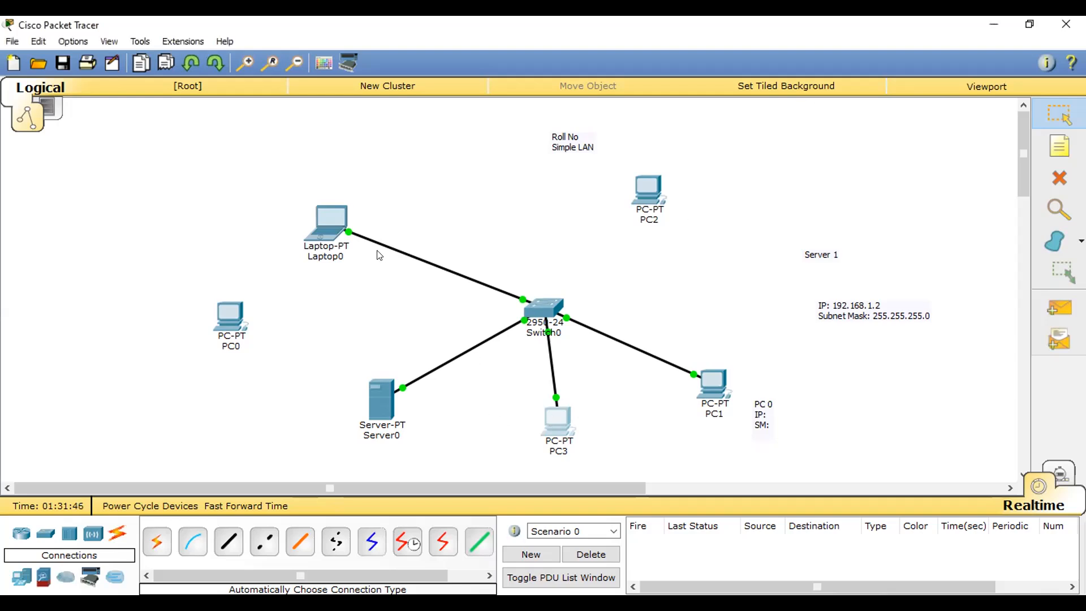
{"action": "left_click", "coordinate": [324, 224]}
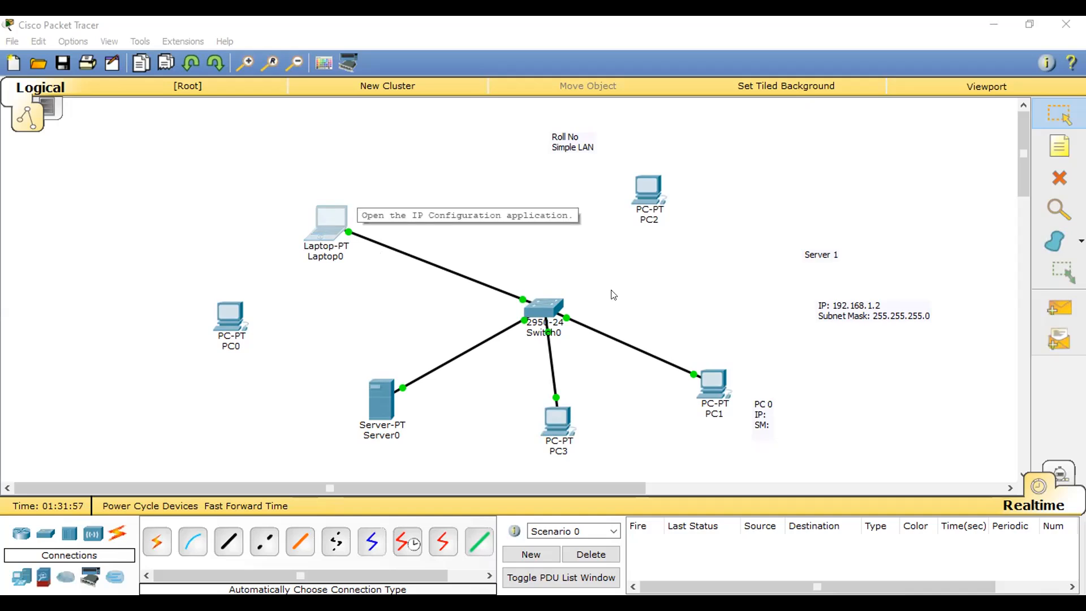
{"action": "left_click", "coordinate": [562, 424]}
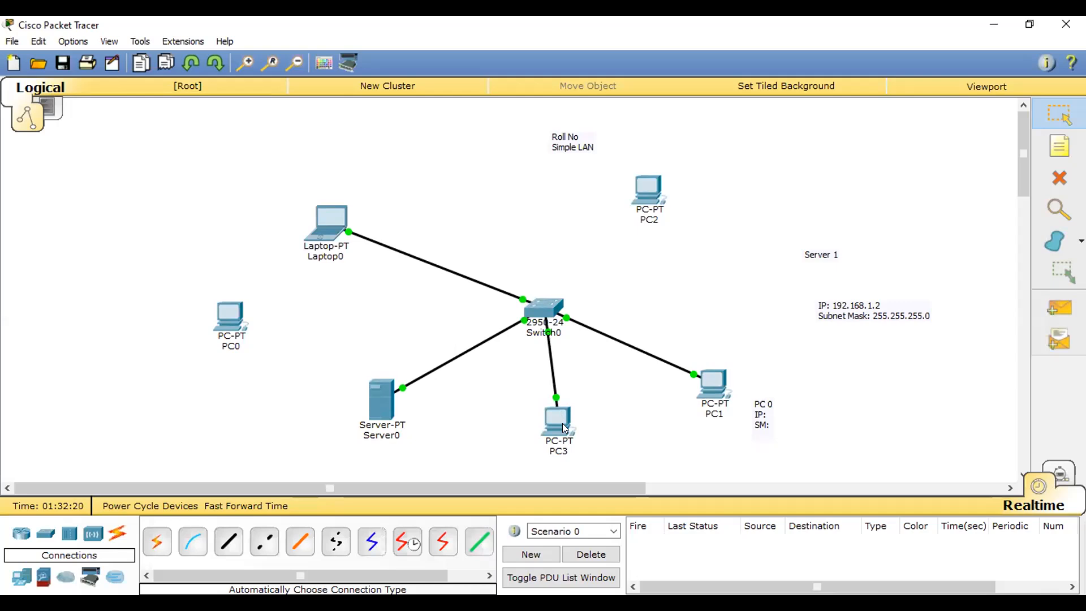
{"action": "mouse_move", "coordinate": [565, 428]}
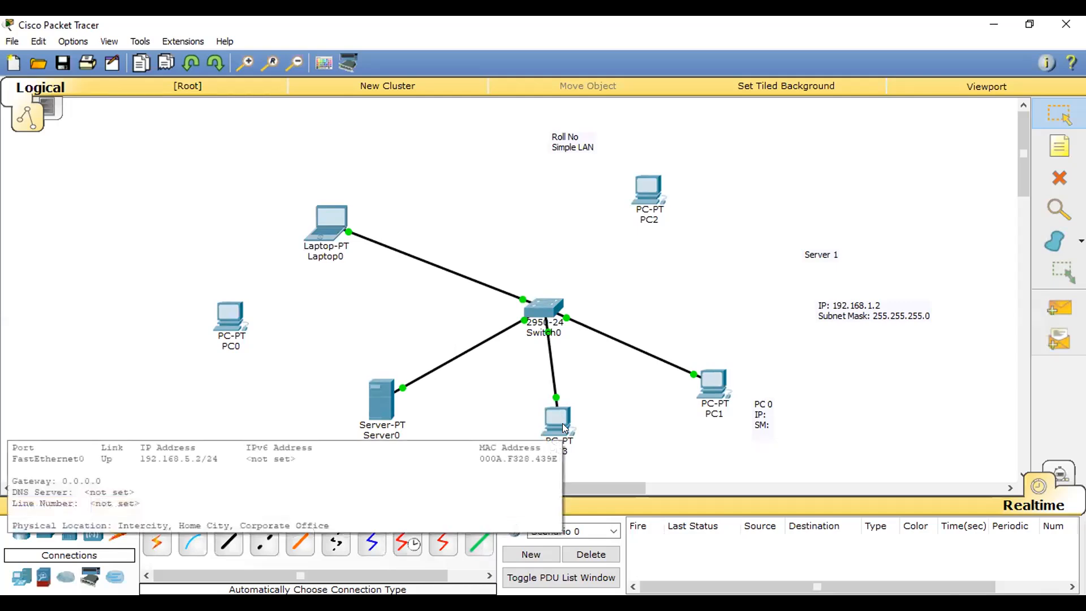
{"action": "left_click", "coordinate": [377, 400]}
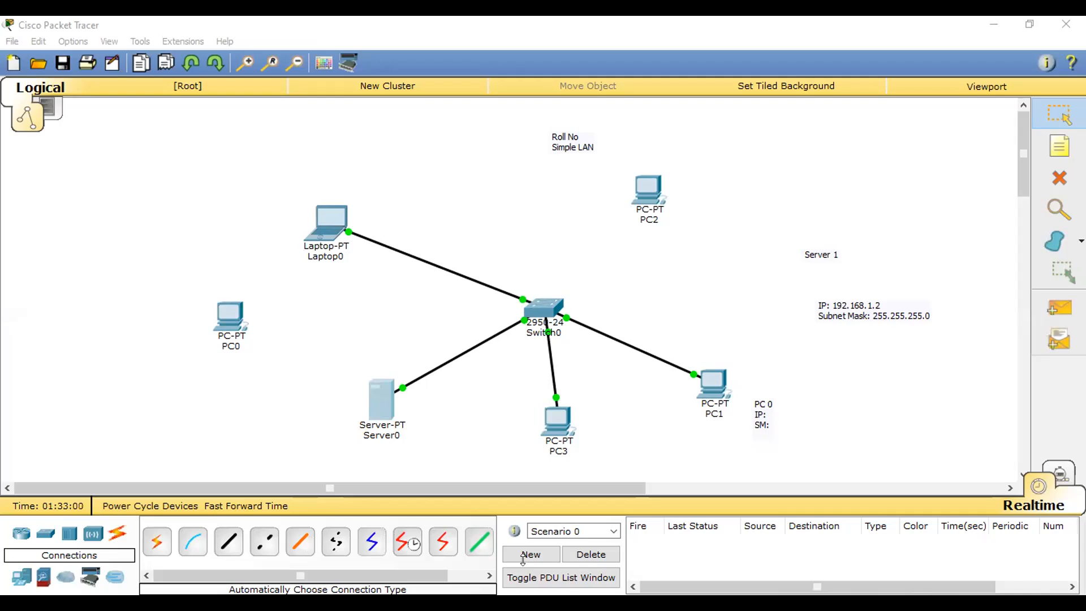
{"action": "left_click", "coordinate": [783, 128]}
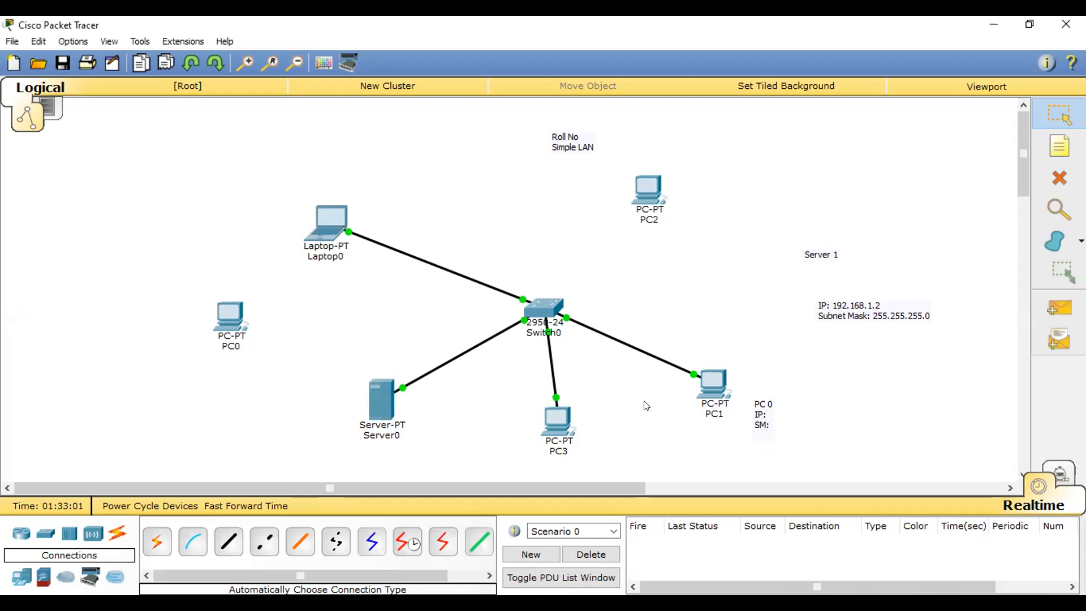
{"action": "left_click", "coordinate": [562, 425]}
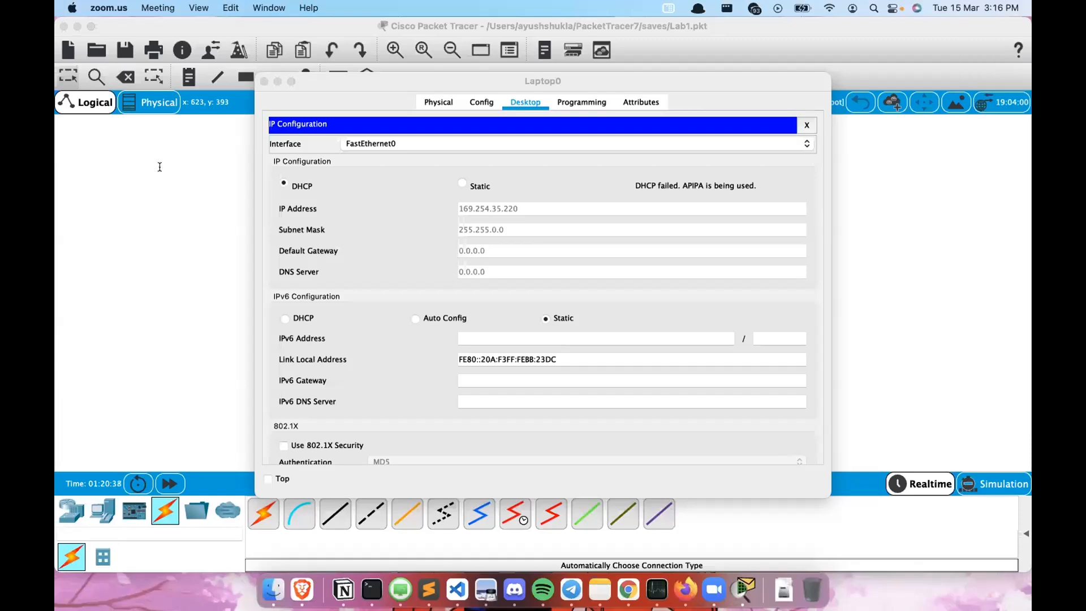
- Inspect Server0's DHCP service settings and Laptop0's IP configuration in the other Packet Tracer lab, closing both windows
{"action": "left_click", "coordinate": [496, 251]}
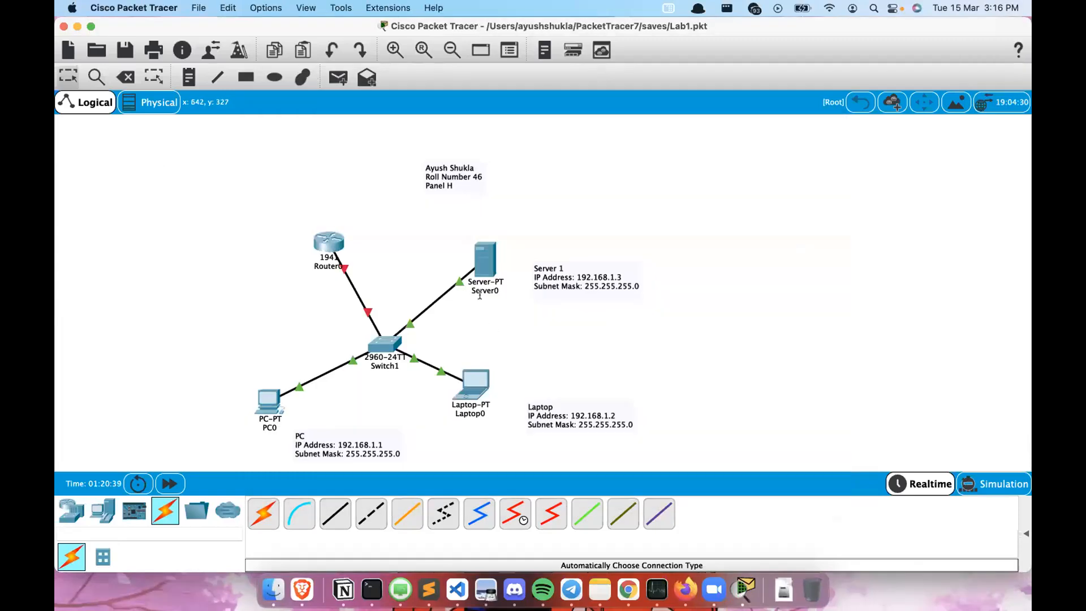
{"action": "mouse_move", "coordinate": [484, 267]}
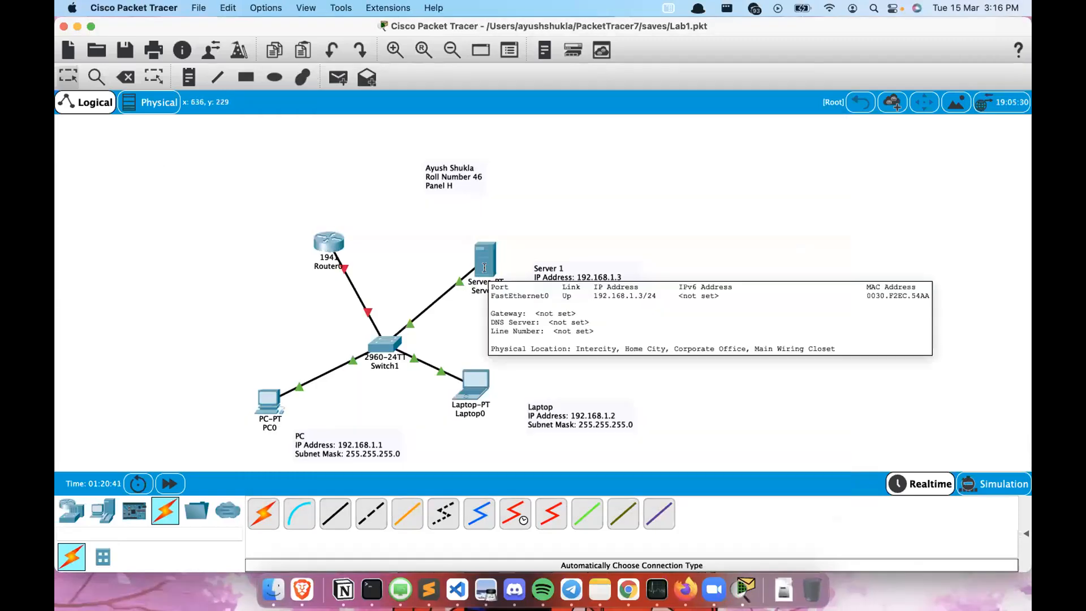
{"action": "left_click", "coordinate": [484, 267]}
{"action": "left_click", "coordinate": [324, 161]}
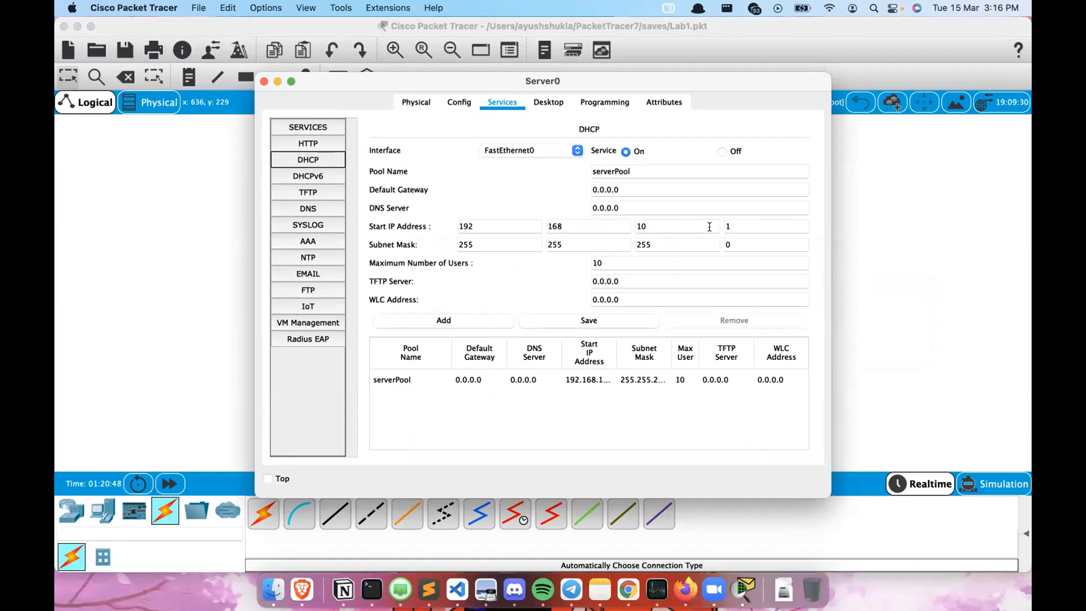
{"action": "left_click", "coordinate": [261, 82]}
{"action": "left_click", "coordinate": [468, 384]}
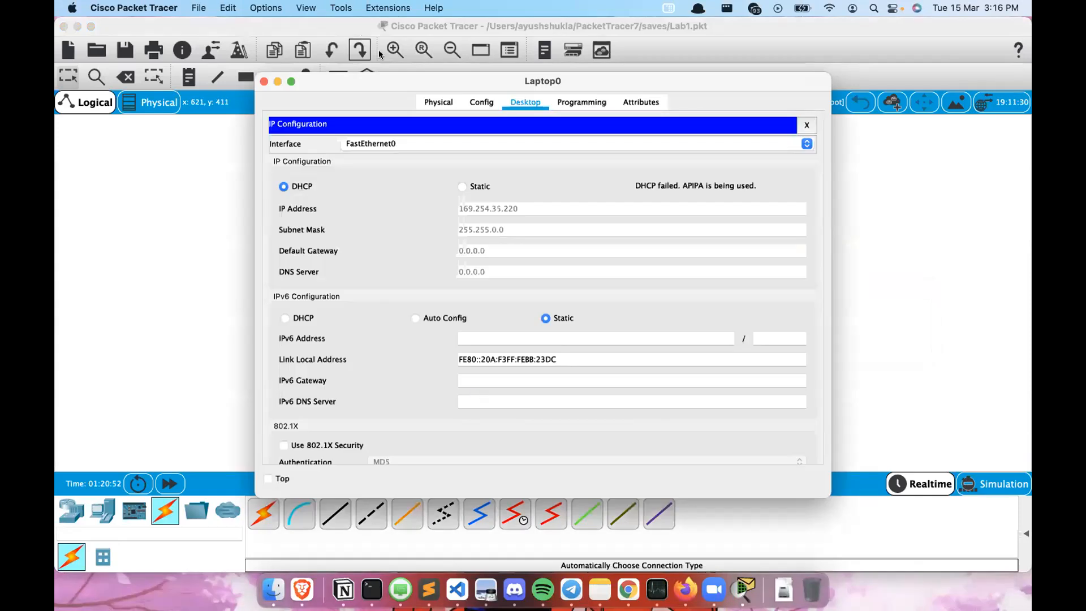
{"action": "left_click", "coordinate": [263, 82]}
- Set Server0's FastEthernet0 static IP address to 192.168.10.2
{"action": "left_click", "coordinate": [482, 266]}
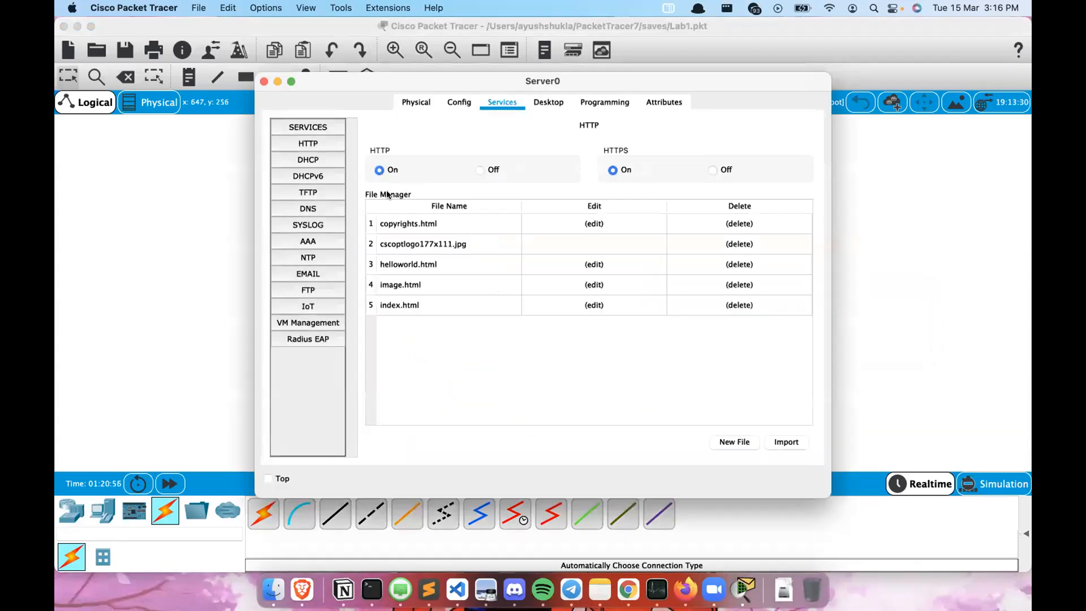
{"action": "left_click", "coordinate": [312, 160]}
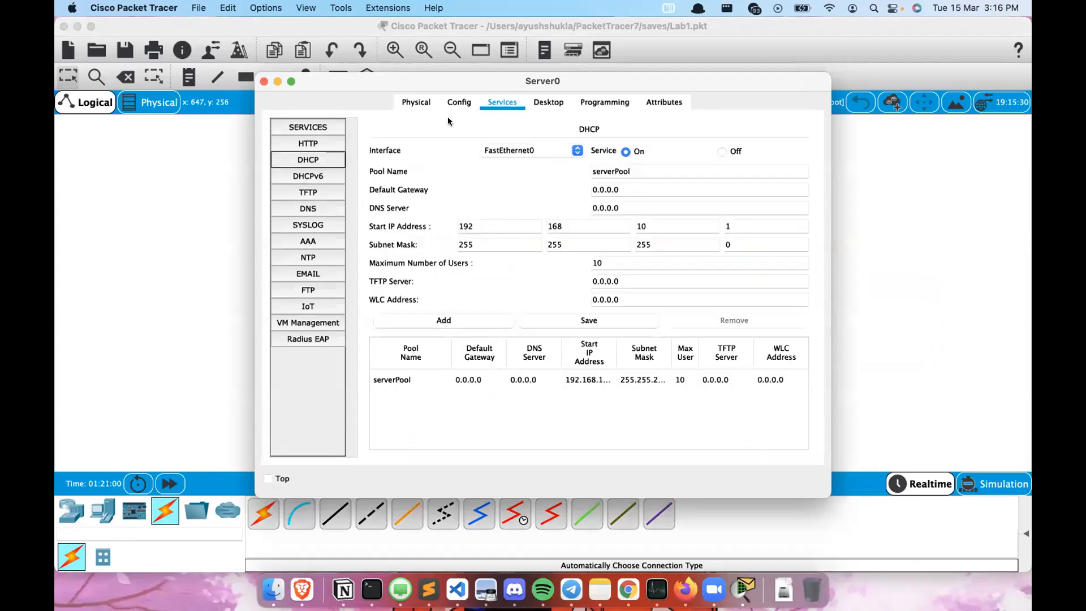
{"action": "left_click", "coordinate": [456, 103]}
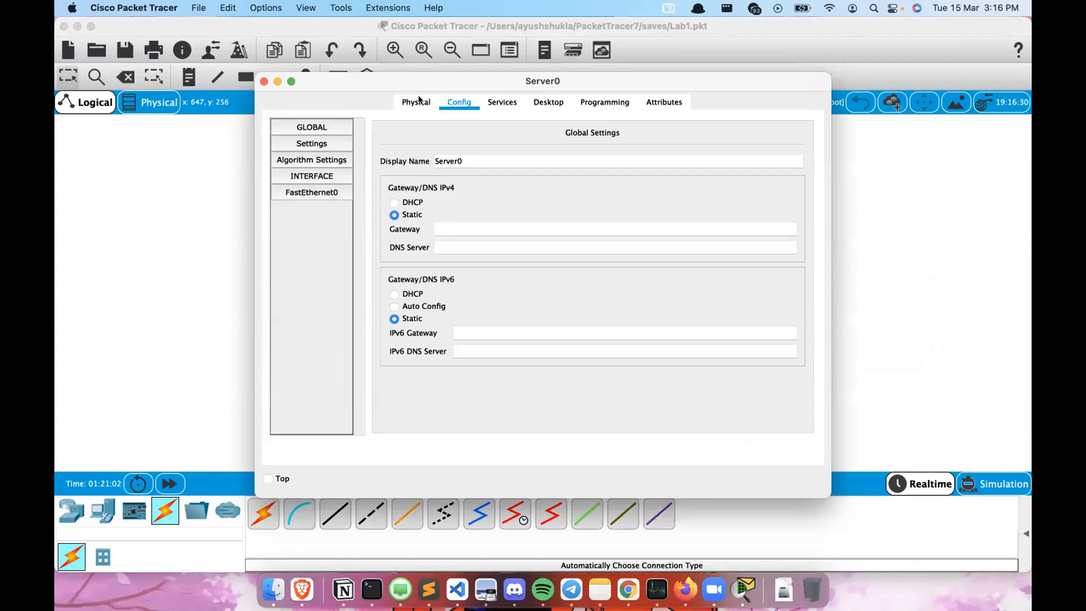
{"action": "left_click", "coordinate": [417, 101]}
{"action": "left_click", "coordinate": [458, 102]}
{"action": "left_click", "coordinate": [307, 193]}
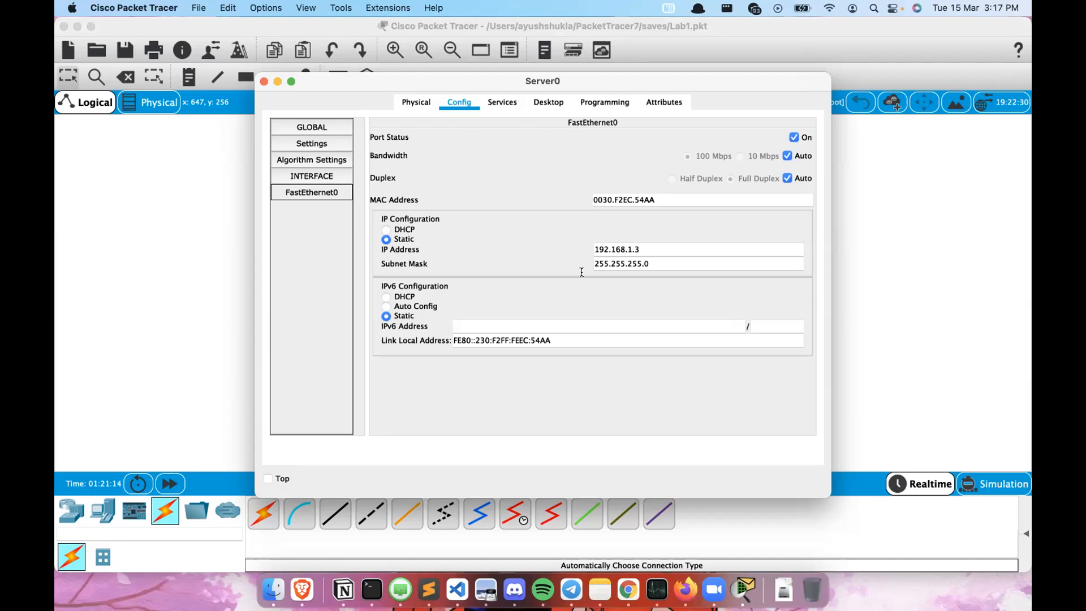
{"action": "left_click", "coordinate": [643, 251]}
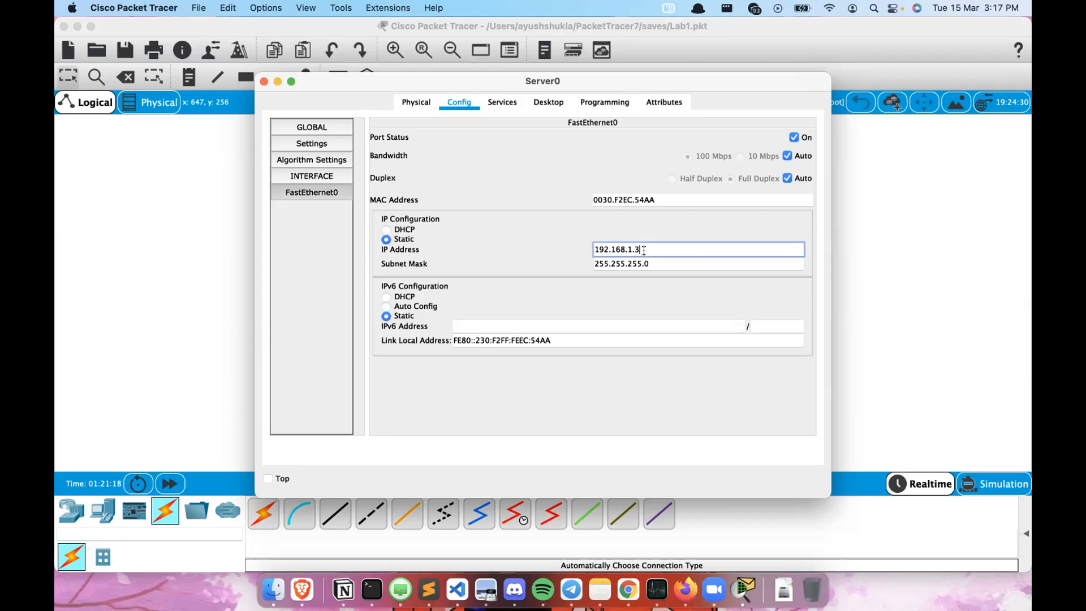
{"action": "key", "text": "BackSpace"}
{"action": "key", "text": "BackSpace"}
{"action": "type", "text": "0.0"}
{"action": "key", "text": "BackSpace"}
{"action": "type", "text": "1"}
{"action": "key", "text": "BackSpace"}
{"action": "type", "text": "2"}
{"action": "key", "text": "Return"}
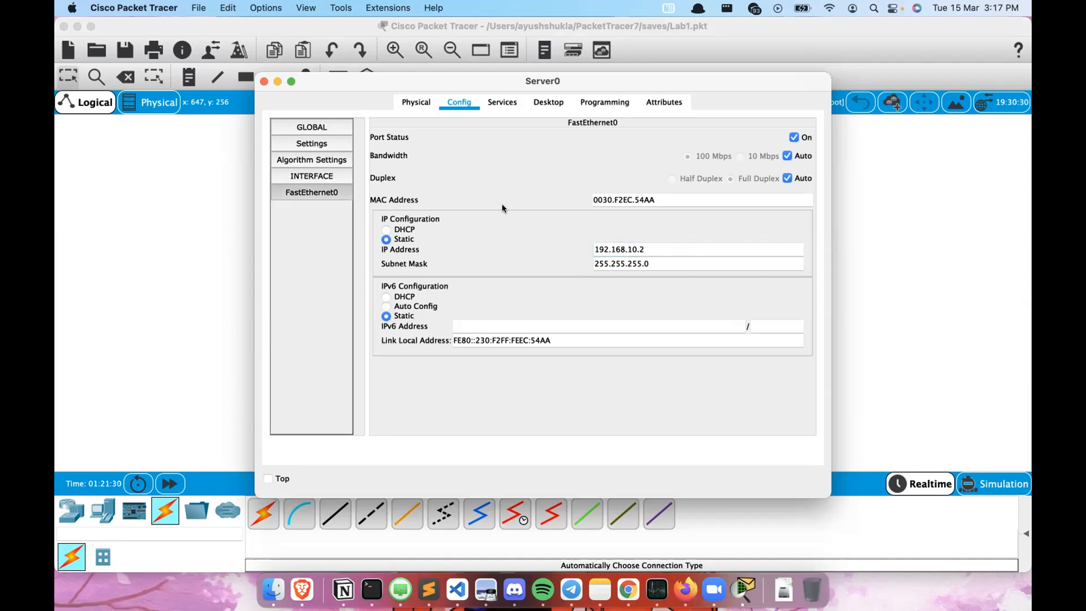
{"action": "left_click", "coordinate": [496, 104]}
{"action": "left_click", "coordinate": [644, 259]}
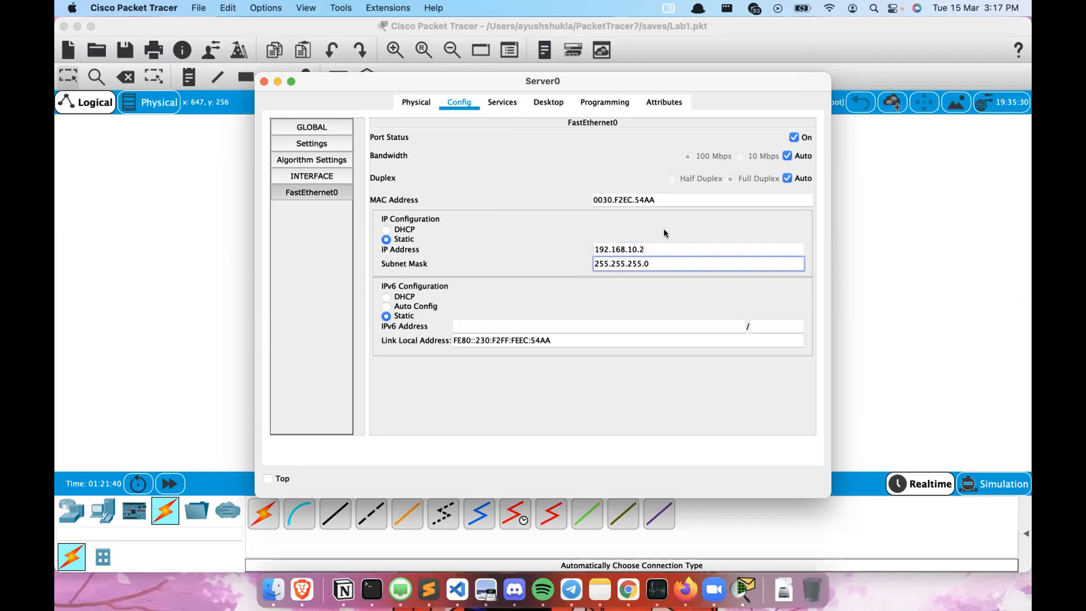
{"action": "left_click", "coordinate": [513, 237]}
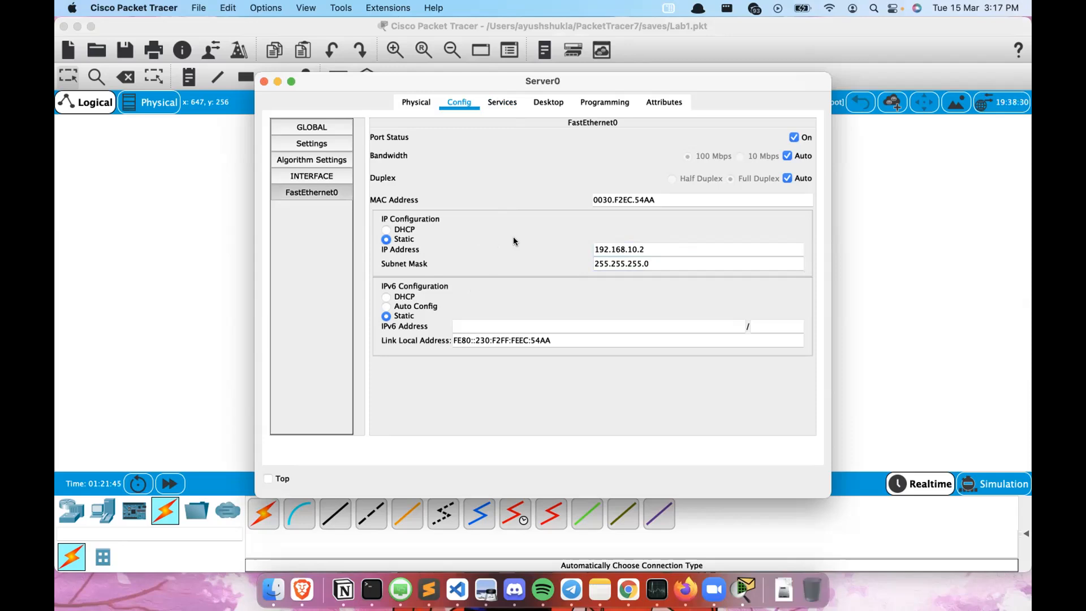
{"action": "left_click", "coordinate": [723, 262]}
{"action": "left_click", "coordinate": [474, 253]}
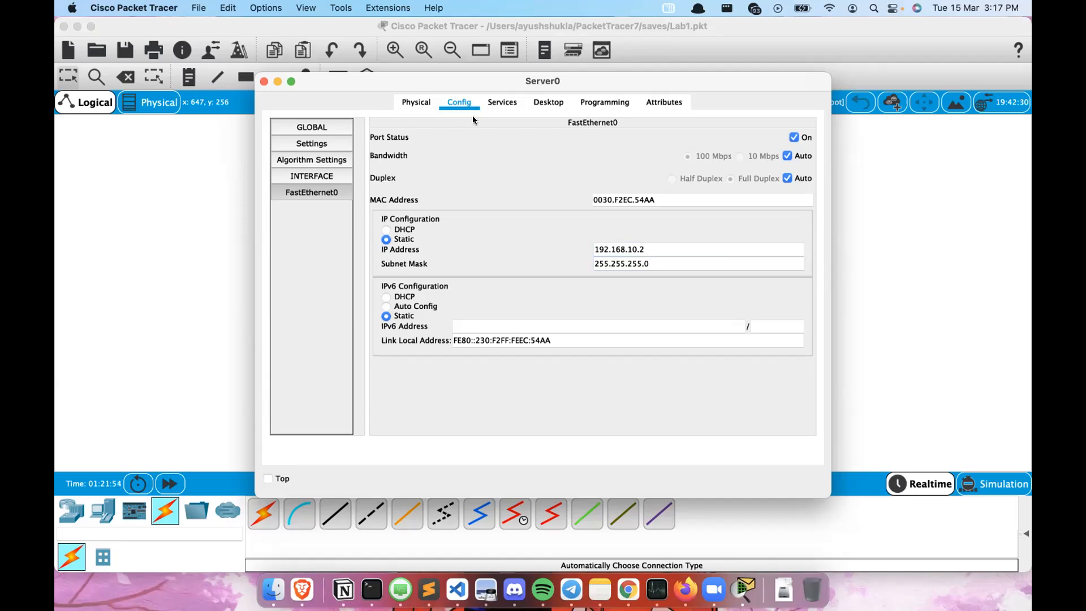
- Set the server pool's DHCP start IP address to 192.168.10.3 and save the pool
{"action": "left_click", "coordinate": [492, 106]}
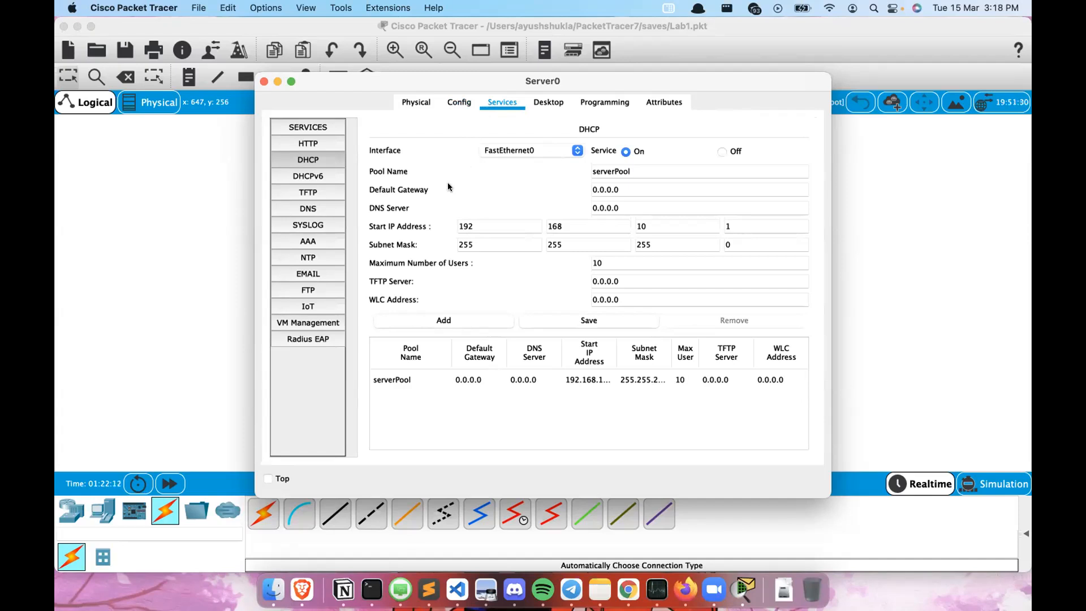
{"action": "left_click", "coordinate": [734, 223]}
{"action": "key", "text": "BackSpace"}
{"action": "type", "text": "3"}
{"action": "left_click", "coordinate": [509, 204]}
{"action": "left_click", "coordinate": [571, 318]}
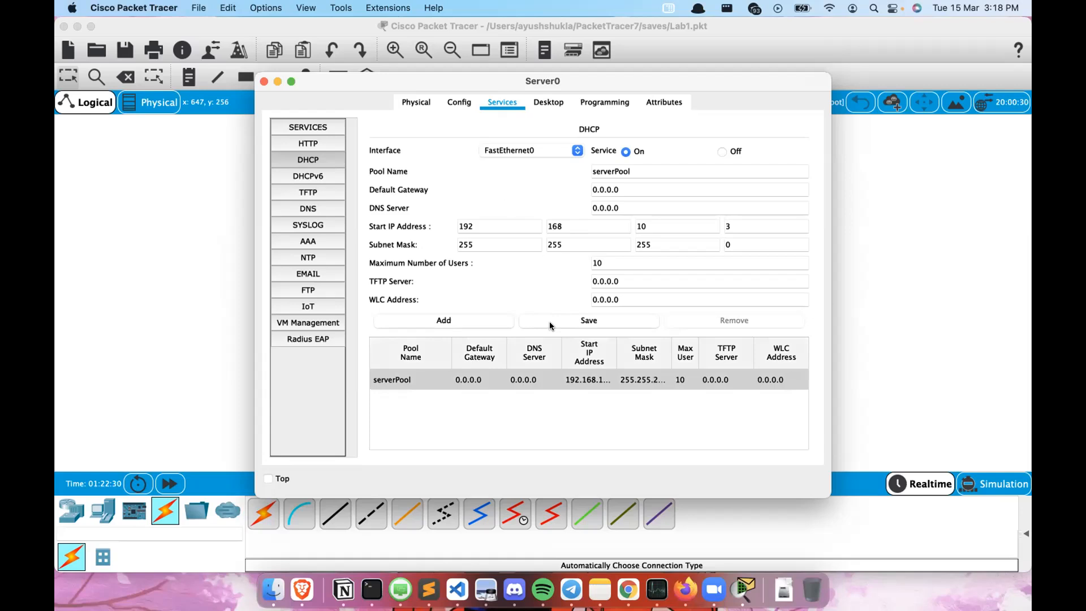
- Renew Laptop0's address by switching its IP Configuration to static and back to DHCP, then close it
{"action": "left_click", "coordinate": [264, 82]}
{"action": "left_click", "coordinate": [483, 389]}
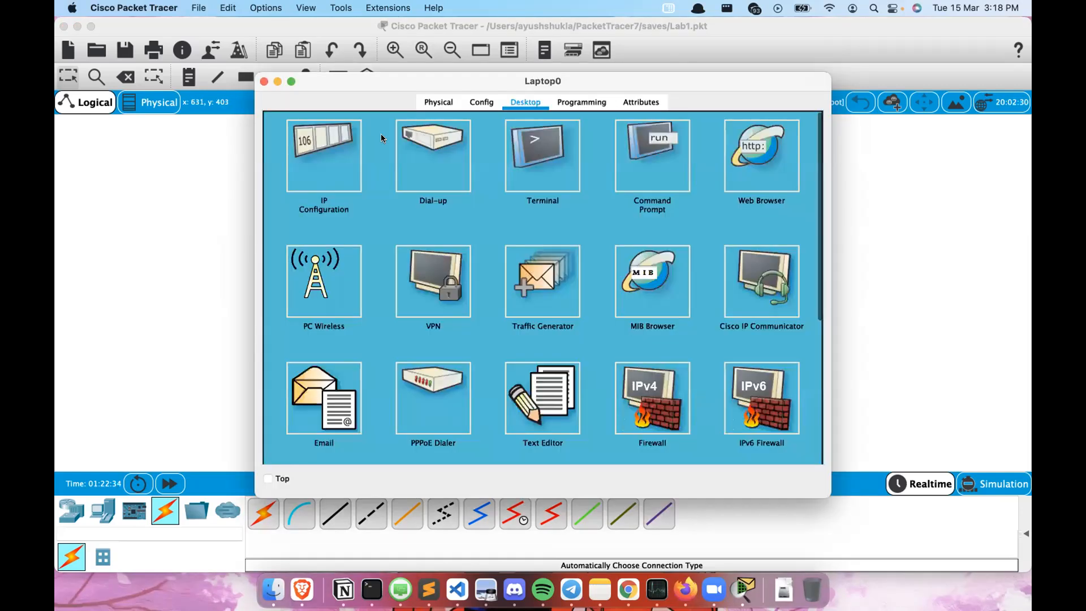
{"action": "left_click", "coordinate": [325, 156]}
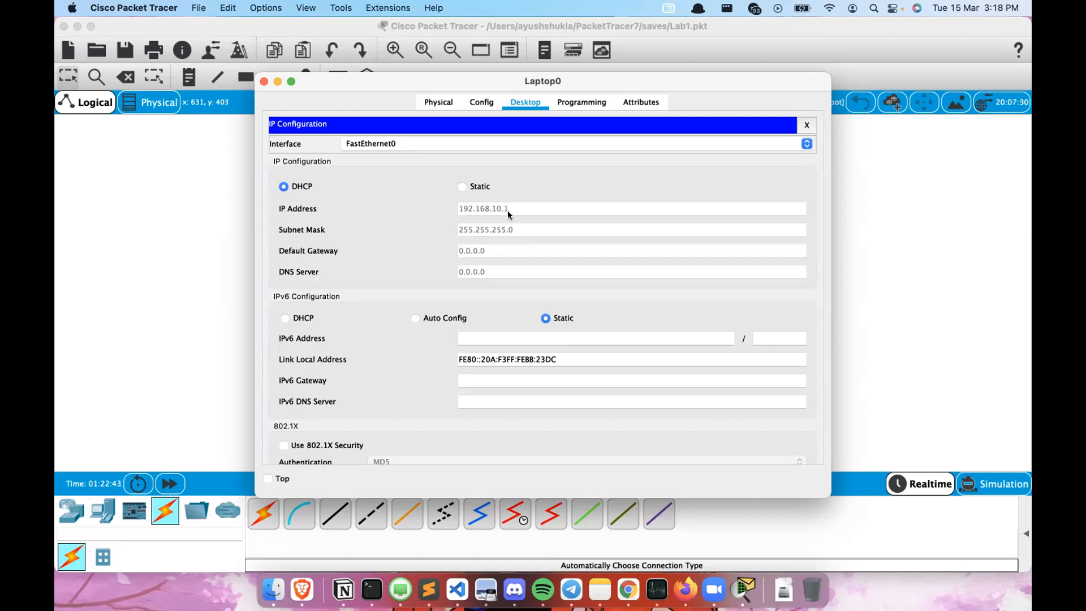
{"action": "left_click", "coordinate": [471, 187]}
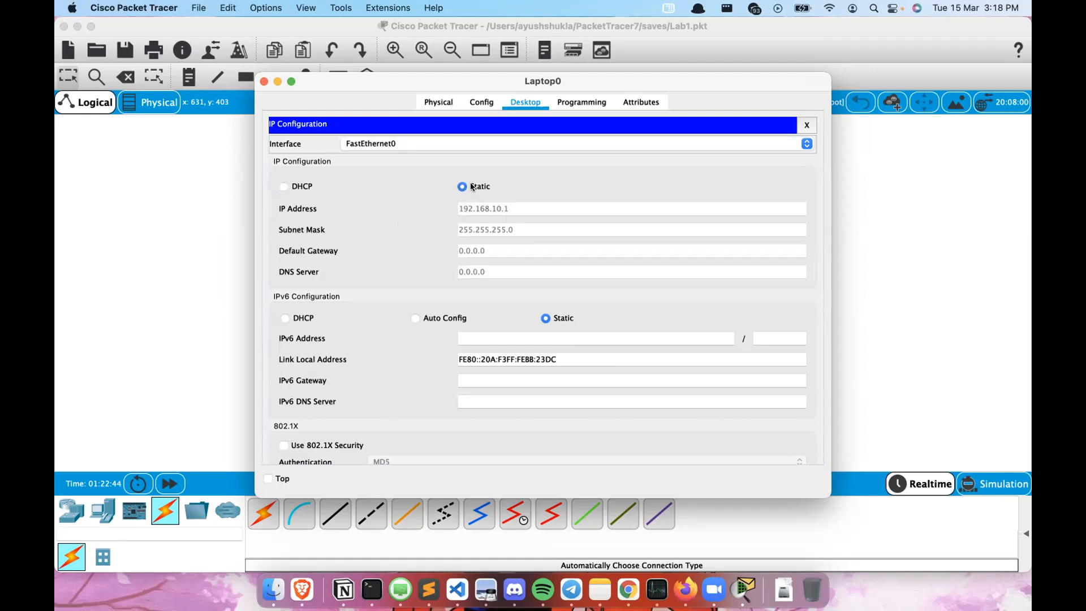
{"action": "left_click", "coordinate": [301, 187]}
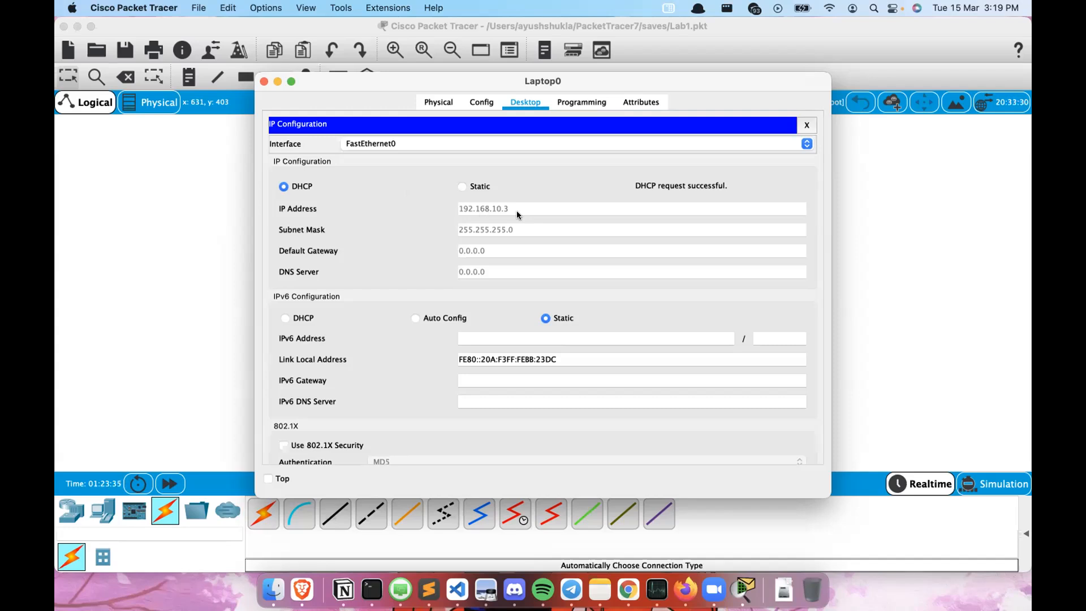
{"action": "left_click", "coordinate": [264, 81]}
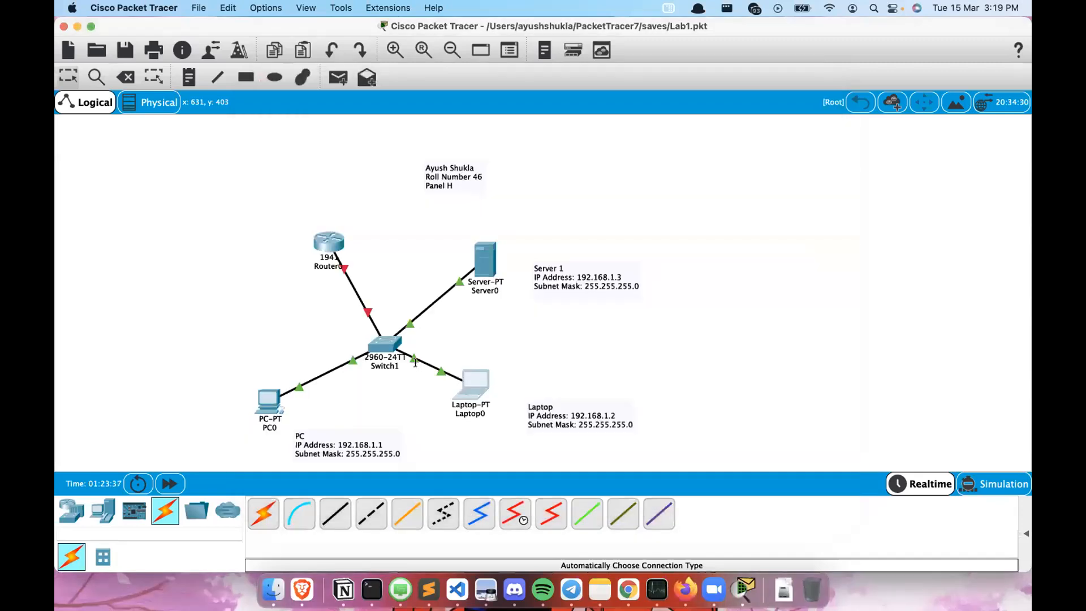
- Renew PC0's address by switching its IP Configuration to static and back to DHCP, then close the window
{"action": "left_click", "coordinate": [266, 403]}
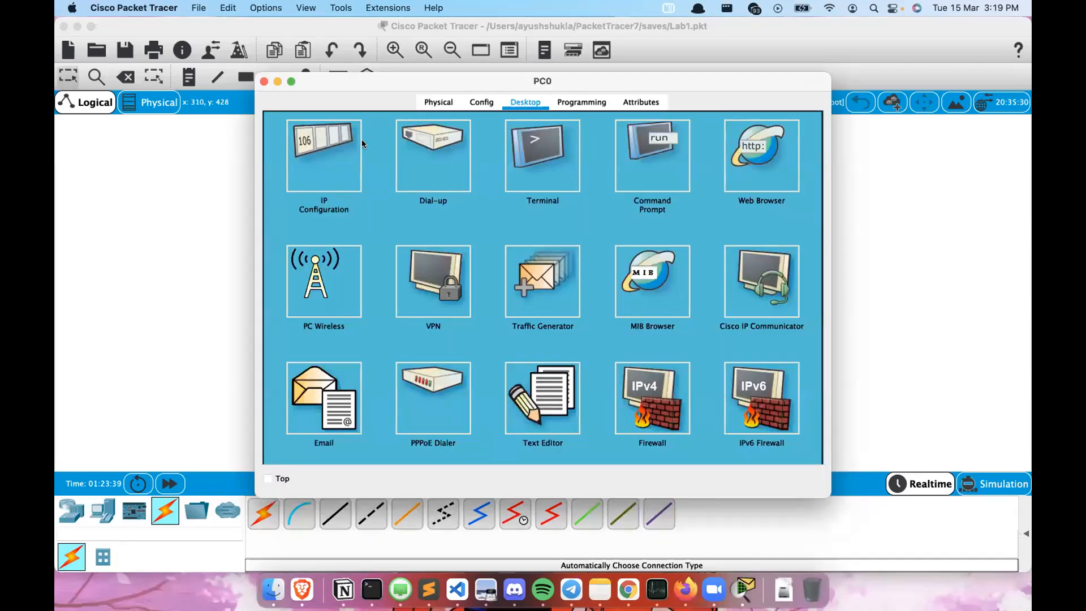
{"action": "left_click", "coordinate": [346, 148]}
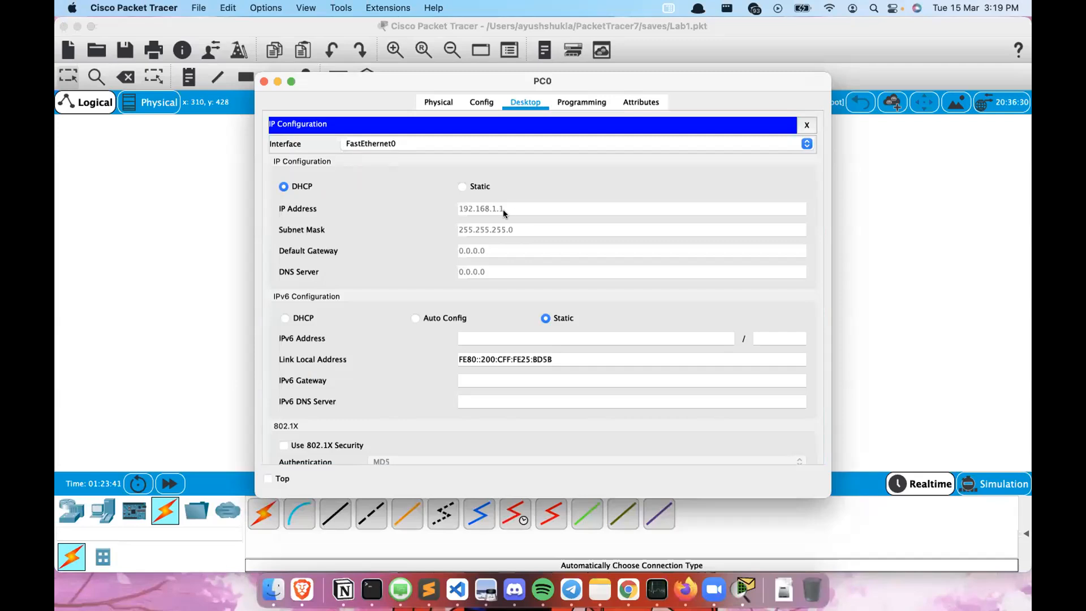
{"action": "left_click", "coordinate": [460, 187]}
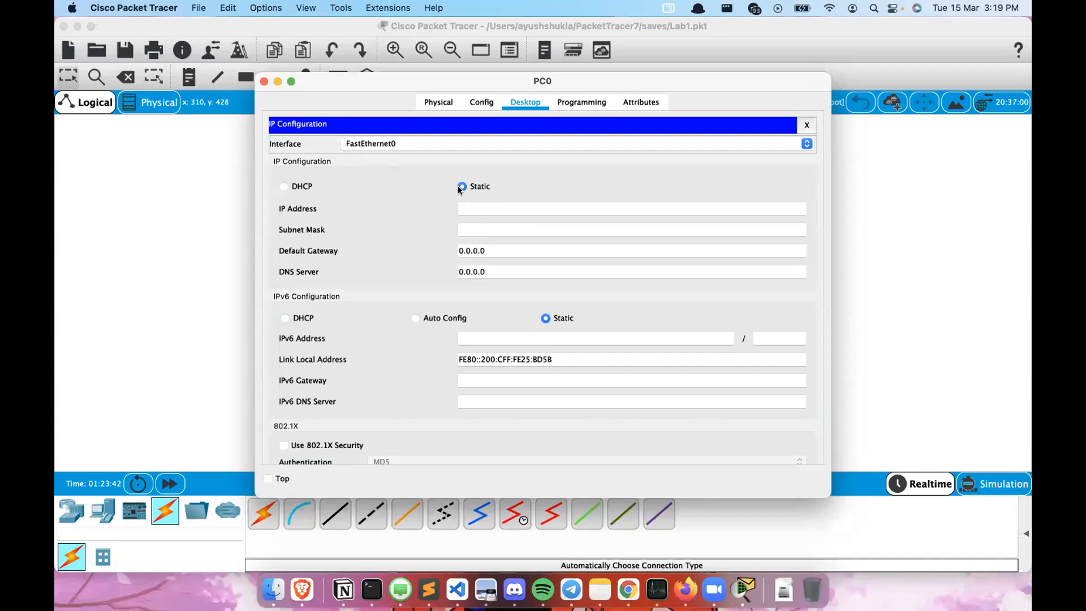
{"action": "left_click", "coordinate": [299, 186]}
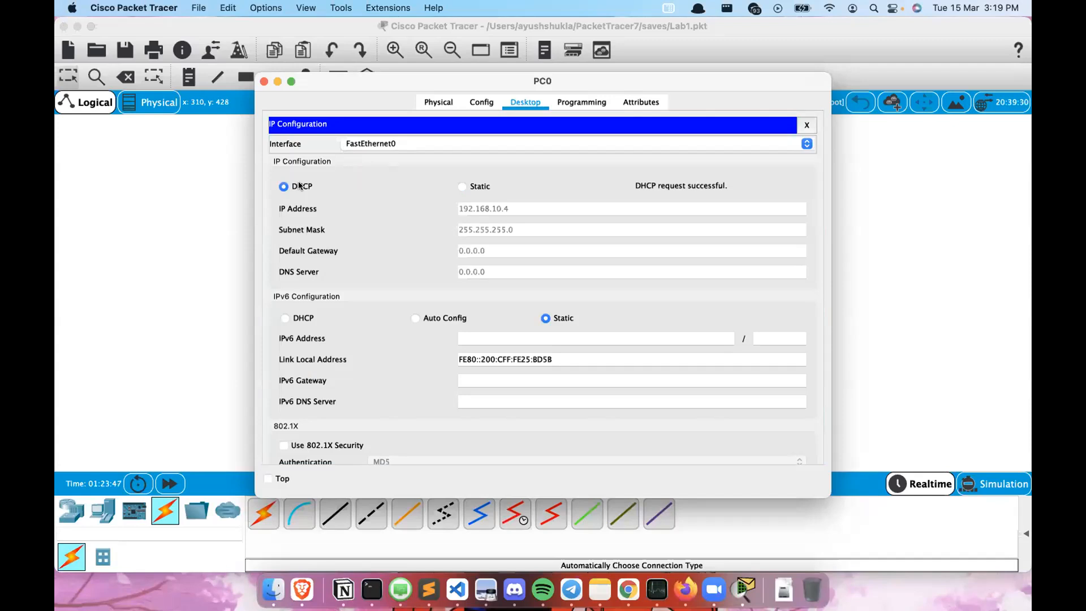
{"action": "left_click_drag", "start_coordinate": [388, 80], "coordinate": [409, 90]}
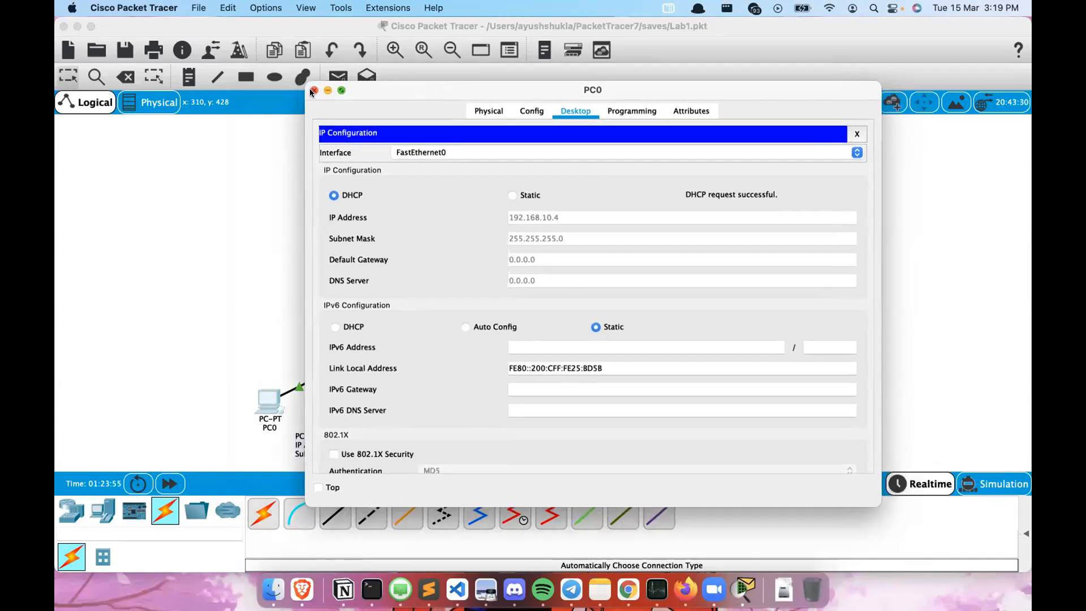
{"action": "left_click", "coordinate": [314, 90]}
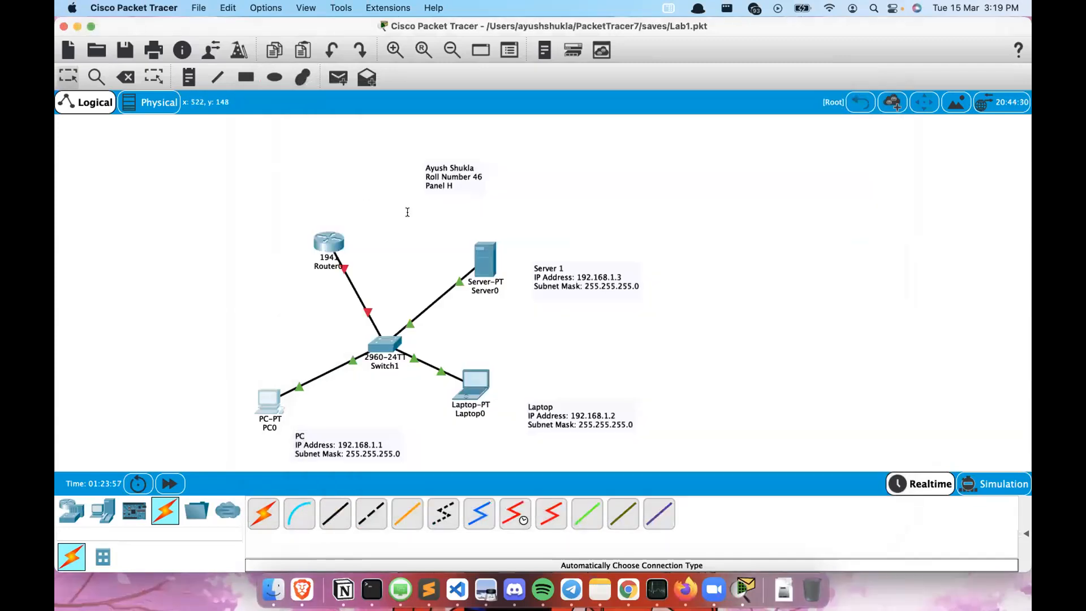
- Reposition the name note and the device address notes closer to their devices on the workspace
{"action": "double_click", "coordinate": [436, 180]}
{"action": "left_click_drag", "start_coordinate": [457, 175], "coordinate": [388, 182]}
{"action": "left_click", "coordinate": [395, 180]}
{"action": "left_click", "coordinate": [578, 181]}
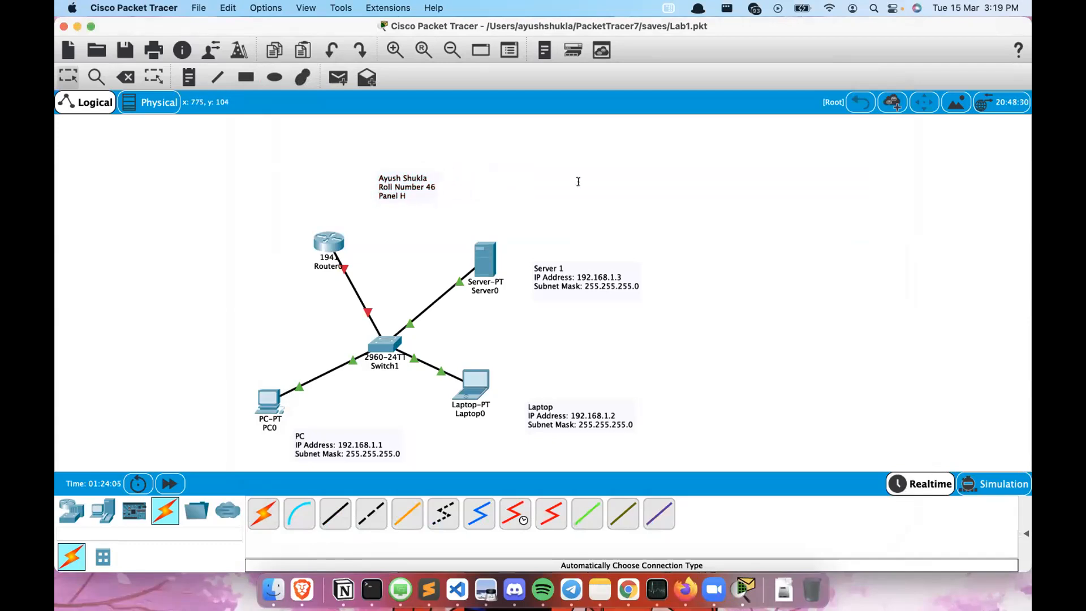
{"action": "mouse_move", "coordinate": [355, 434]}
{"action": "left_mouse_down"}
{"action": "mouse_move", "coordinate": [310, 446]}
{"action": "mouse_move", "coordinate": [350, 424]}
{"action": "left_mouse_up"}
{"action": "left_click_drag", "start_coordinate": [587, 407], "coordinate": [561, 405]}
{"action": "left_click_drag", "start_coordinate": [629, 266], "coordinate": [606, 280]}
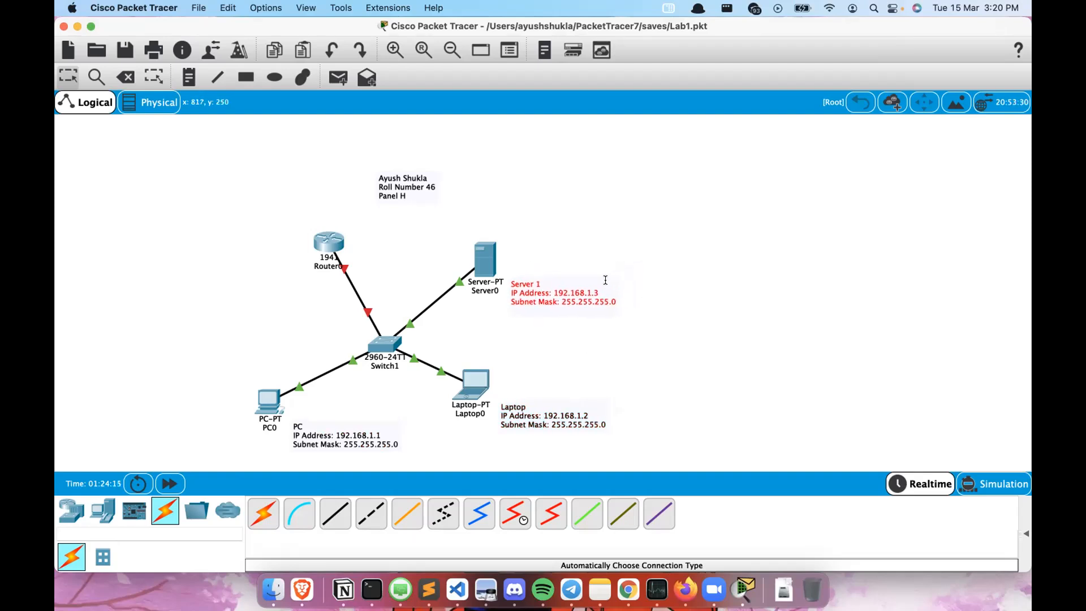
{"action": "left_click", "coordinate": [801, 208]}
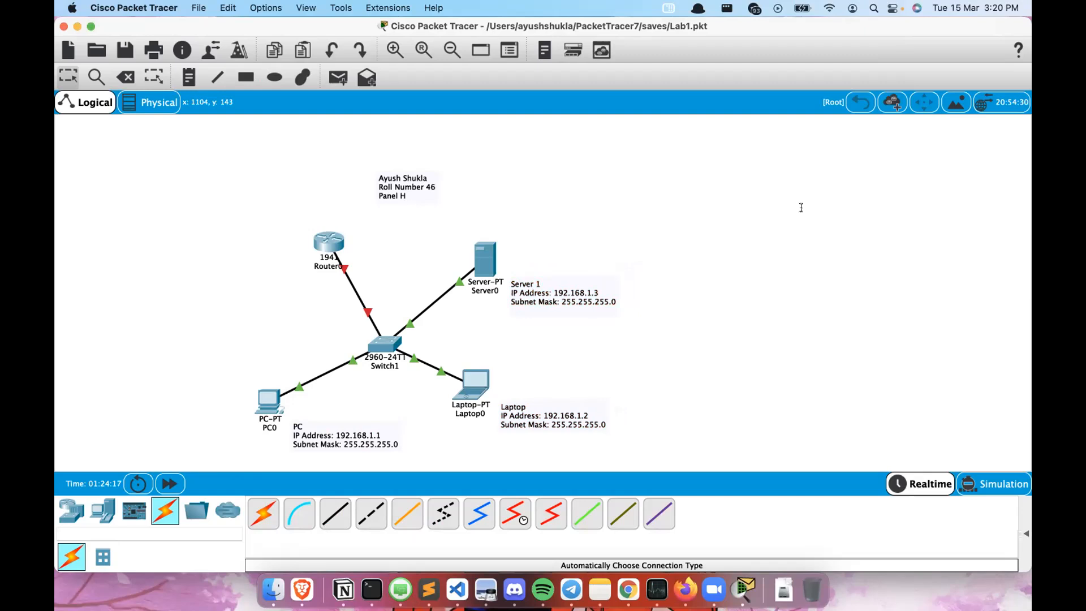
- Move Router0 further left and place the name note above the router and switch
{"action": "left_click_drag", "start_coordinate": [435, 177], "coordinate": [222, 199]}
{"action": "left_click", "coordinate": [593, 170]}
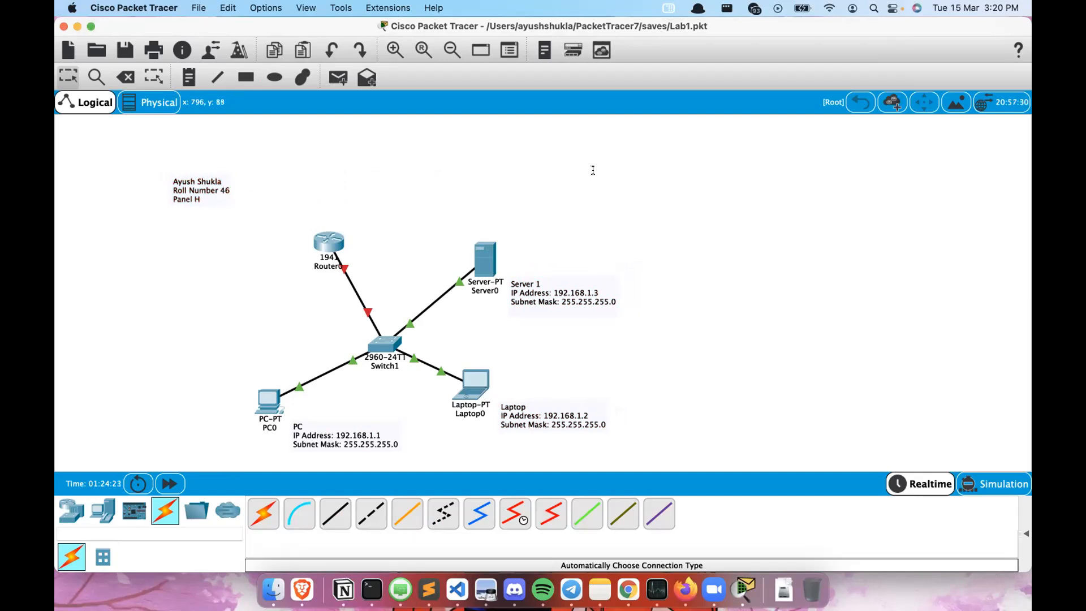
{"action": "left_click_drag", "start_coordinate": [323, 239], "coordinate": [268, 258]}
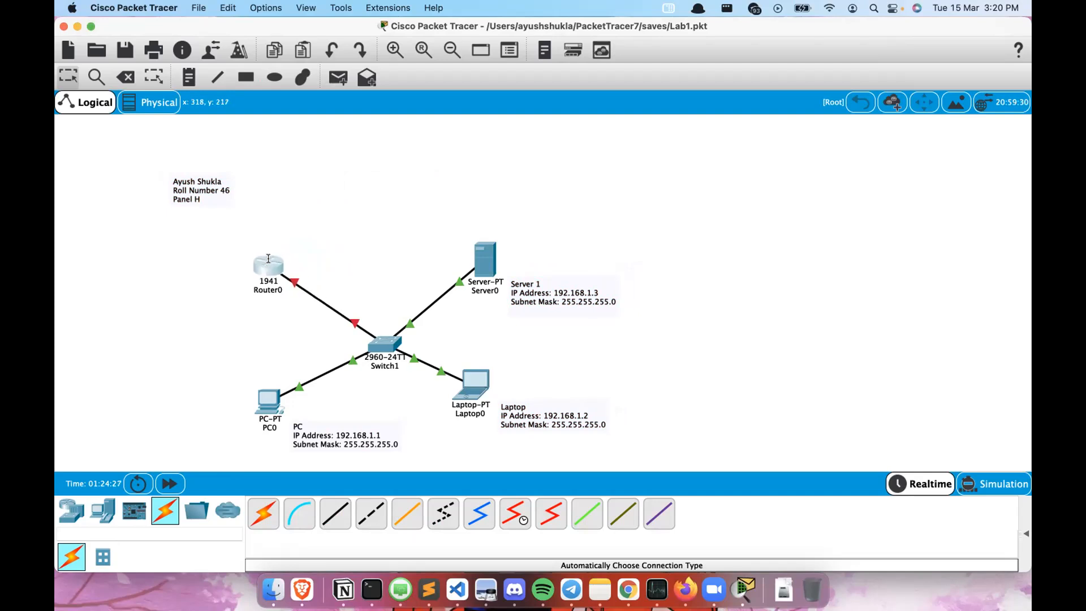
{"action": "left_click_drag", "start_coordinate": [232, 183], "coordinate": [399, 204]}
{"action": "left_click", "coordinate": [626, 191]}
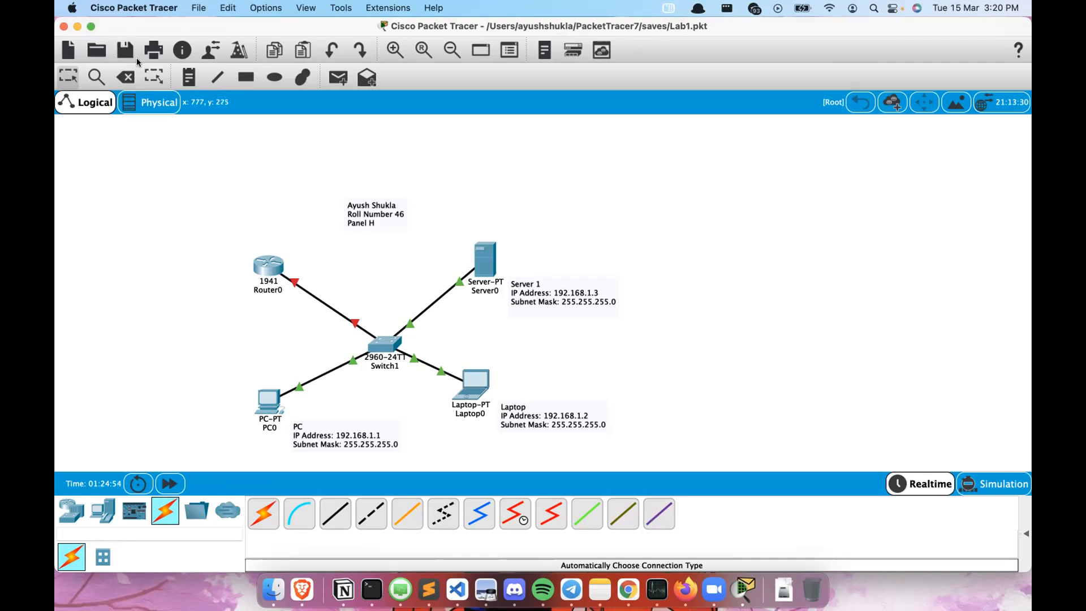
- Open Server0's Config tab, then save the lab and acknowledge the guest-save notice
{"action": "left_click", "coordinate": [598, 294]}
{"action": "left_click", "coordinate": [485, 252]}
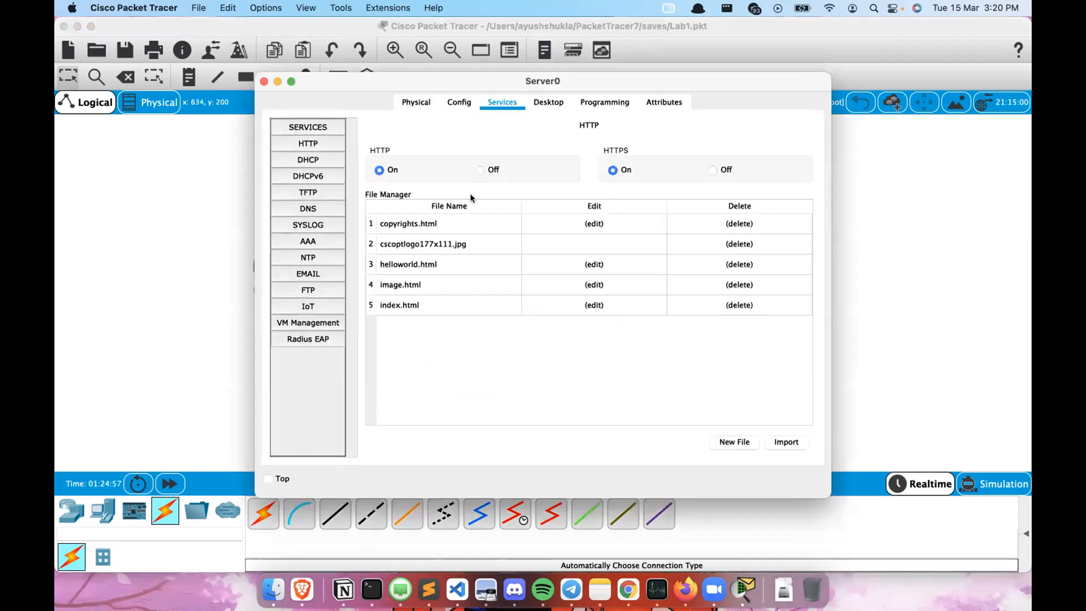
{"action": "left_click", "coordinate": [459, 102]}
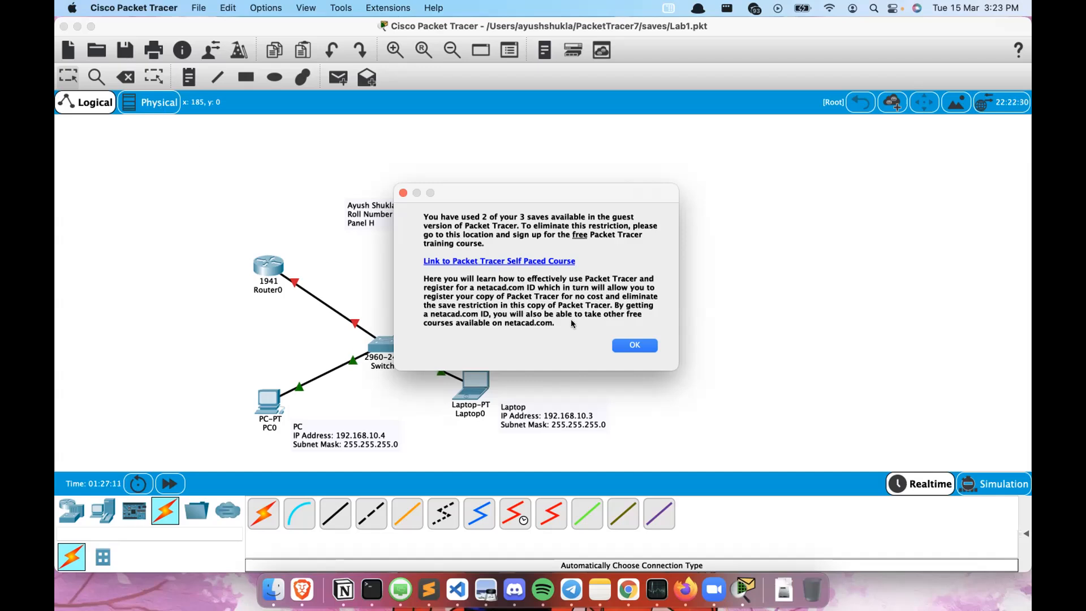
{"action": "left_click", "coordinate": [636, 350]}
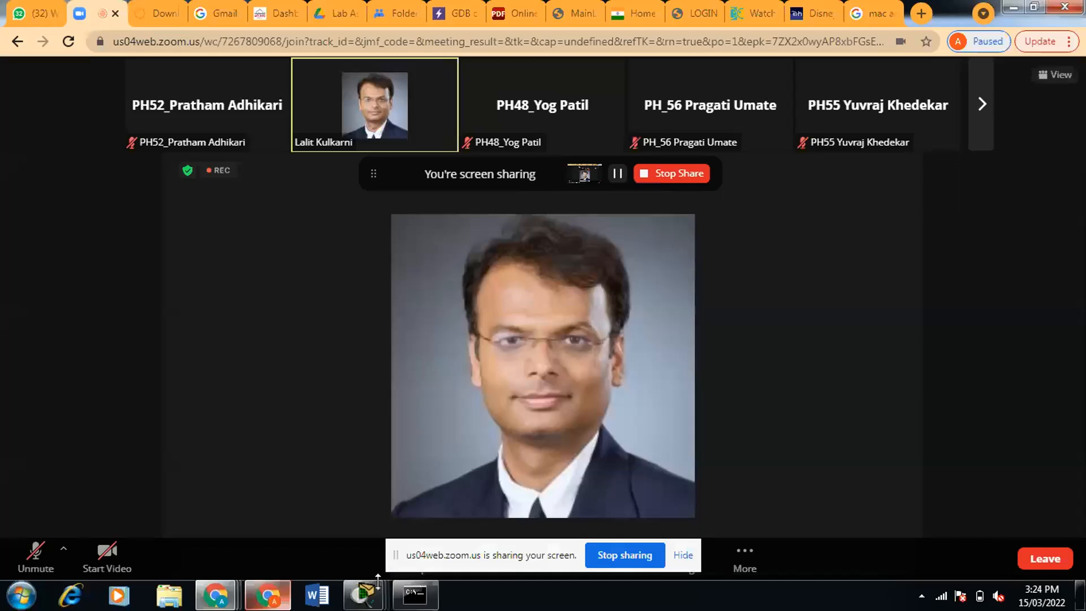
- Switch to the other Packet Tracer lab and renew PC0's address by toggling static and back to DHCP
{"action": "left_click", "coordinate": [371, 600]}
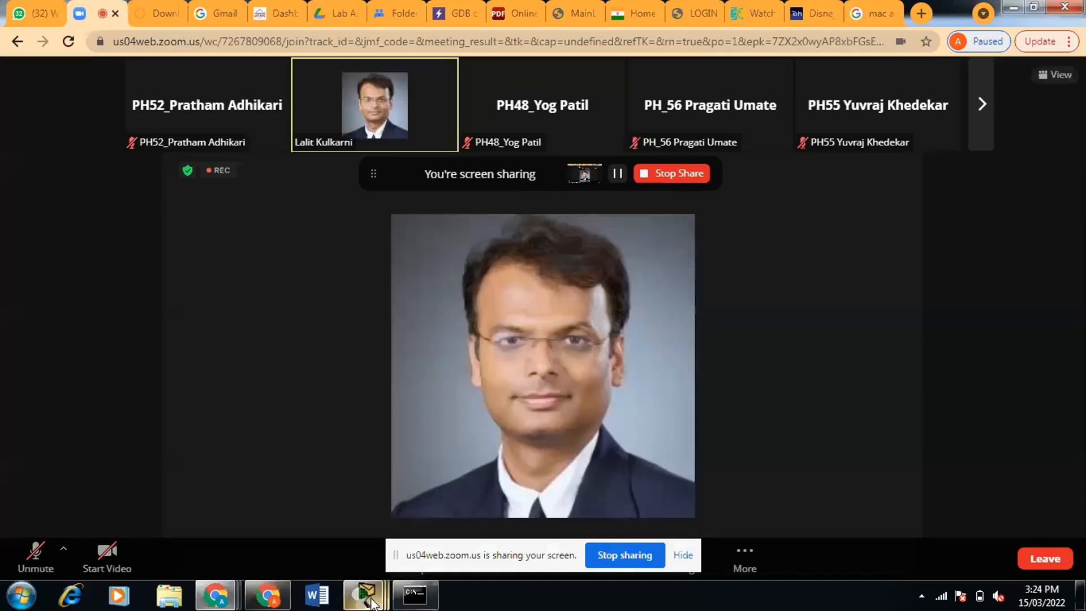
{"action": "left_click", "coordinate": [253, 522]}
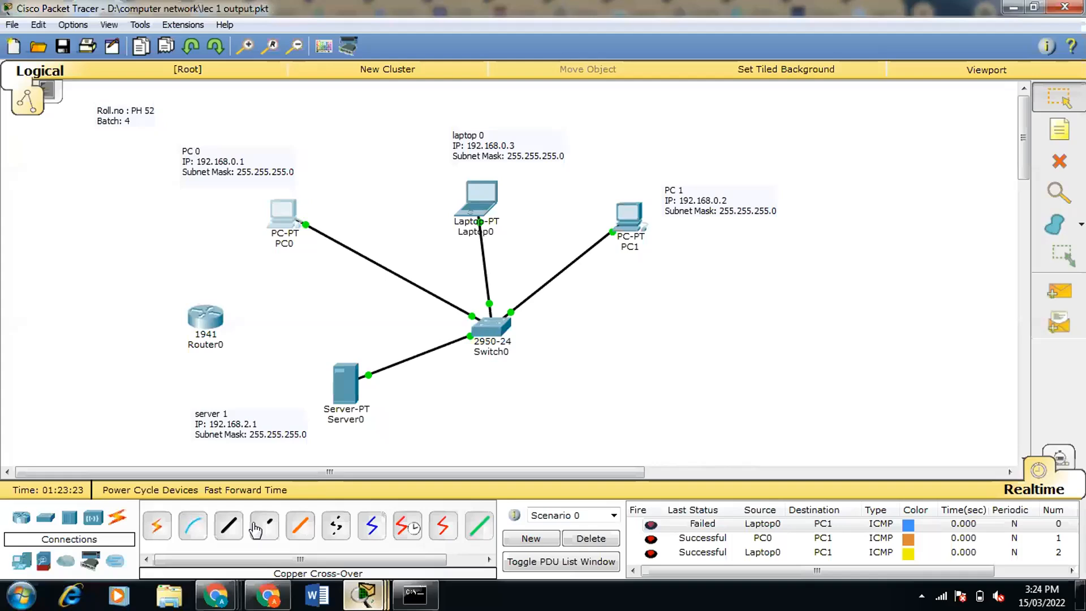
{"action": "left_click", "coordinate": [281, 218]}
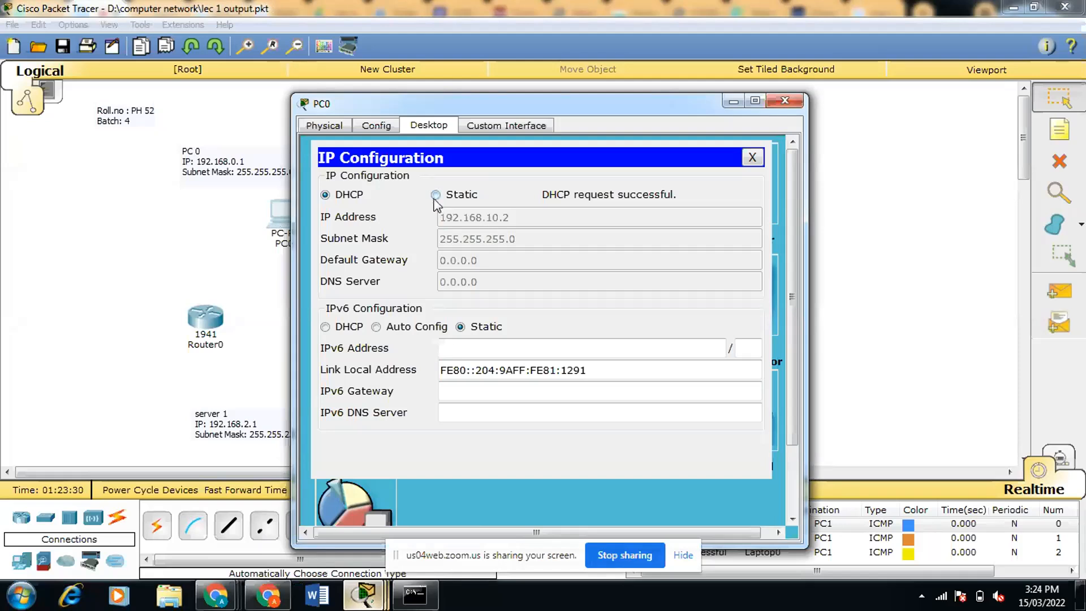
{"action": "left_click", "coordinate": [435, 196]}
{"action": "left_click", "coordinate": [326, 195]}
{"action": "left_click", "coordinate": [784, 102]}
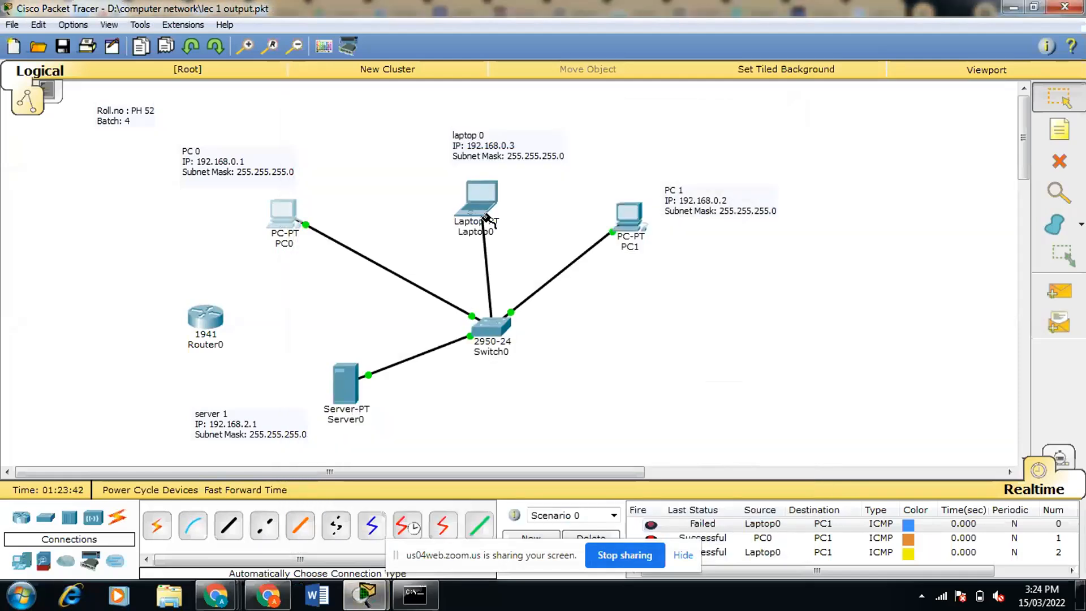
- Remove Laptop0's cable connection to the switch
{"action": "left_click", "coordinate": [485, 201]}
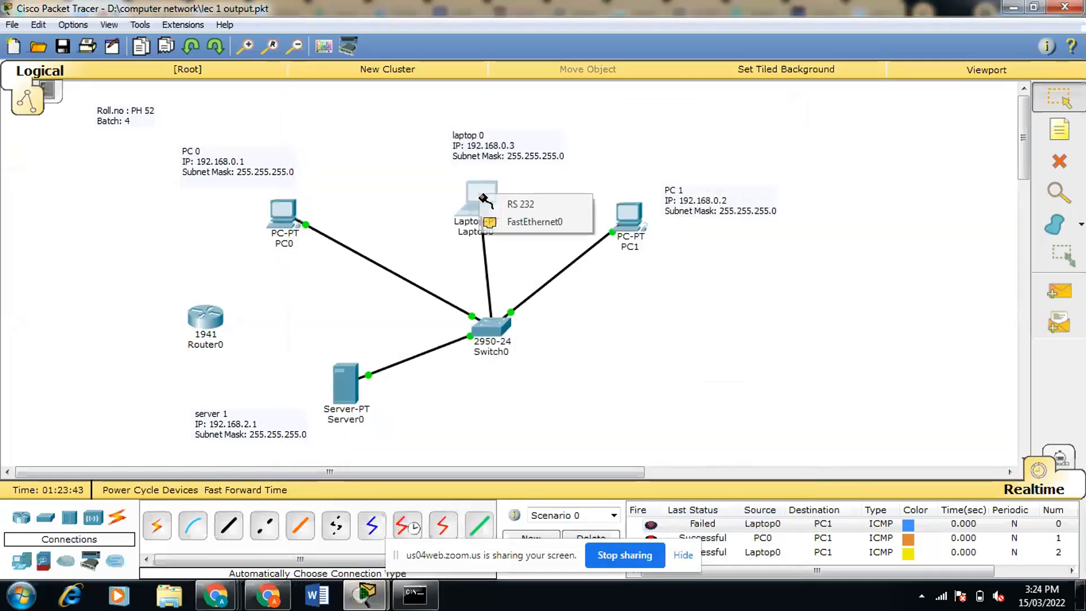
{"action": "left_click", "coordinate": [599, 301]}
{"action": "left_click", "coordinate": [556, 264]}
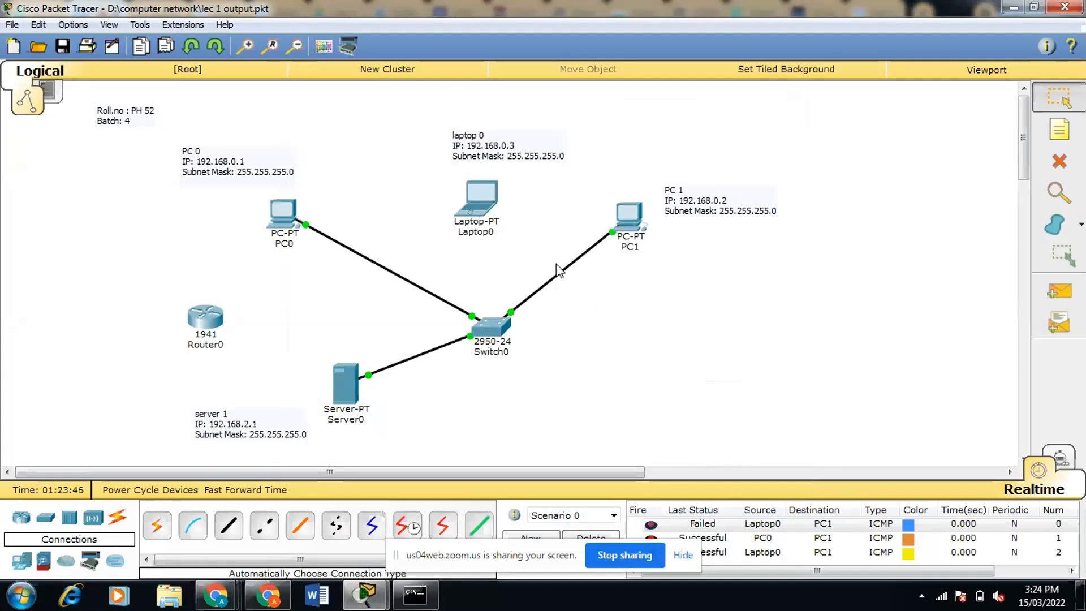
- Renew PC1's address by switching its IP Configuration to static and back to DHCP, then close it
{"action": "left_click", "coordinate": [631, 217]}
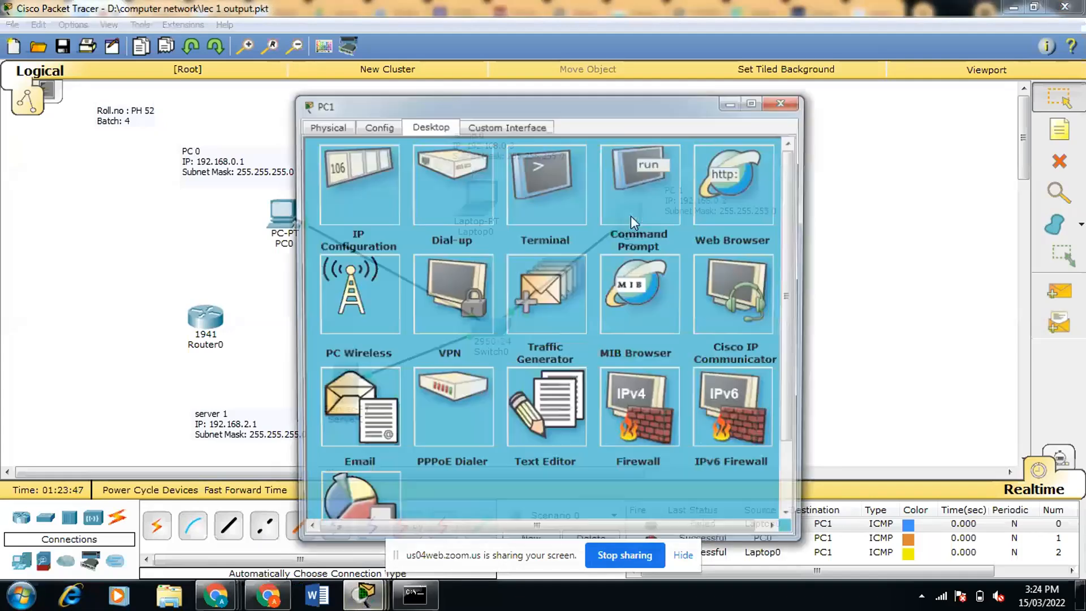
{"action": "left_click", "coordinate": [332, 178]}
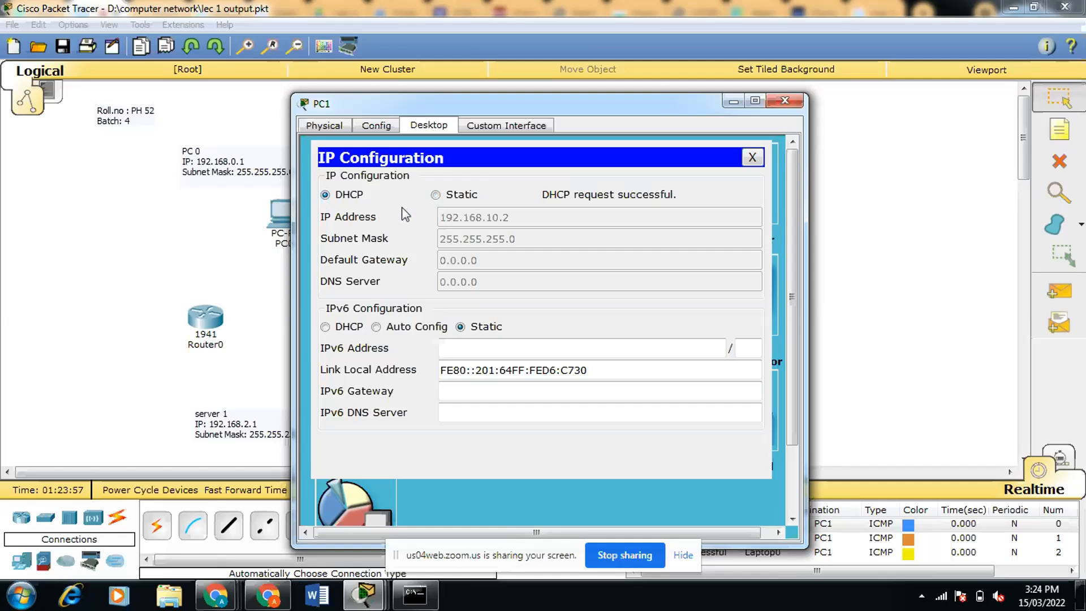
{"action": "left_click", "coordinate": [435, 195]}
{"action": "left_click", "coordinate": [325, 195]}
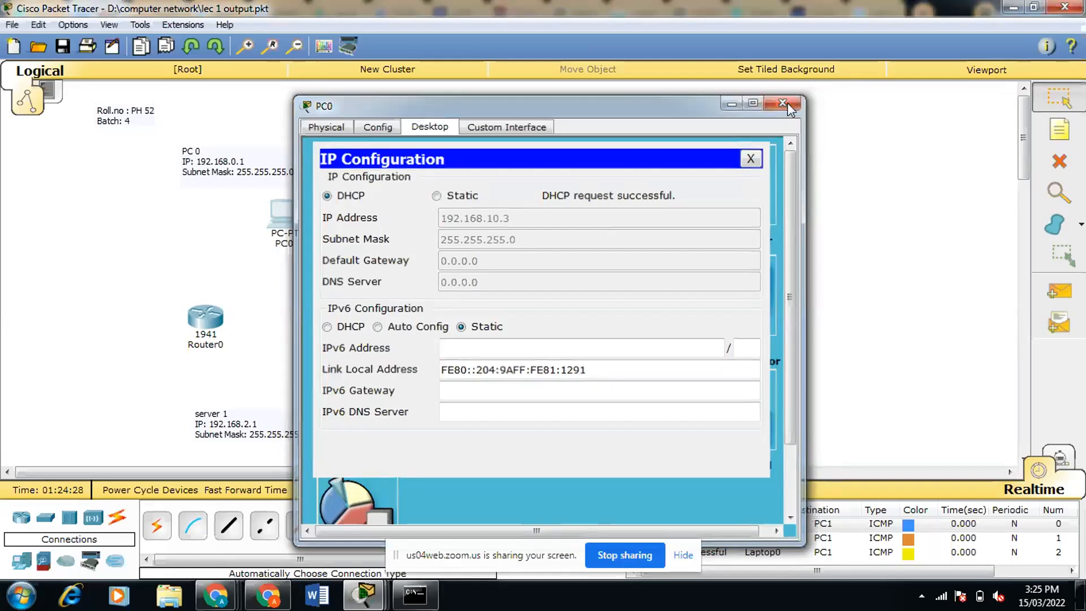
{"action": "left_click", "coordinate": [785, 100]}
- Reconnect Laptop0 to Switch0 using the automatic connection type
{"action": "left_click", "coordinate": [156, 526]}
{"action": "left_click", "coordinate": [487, 326]}
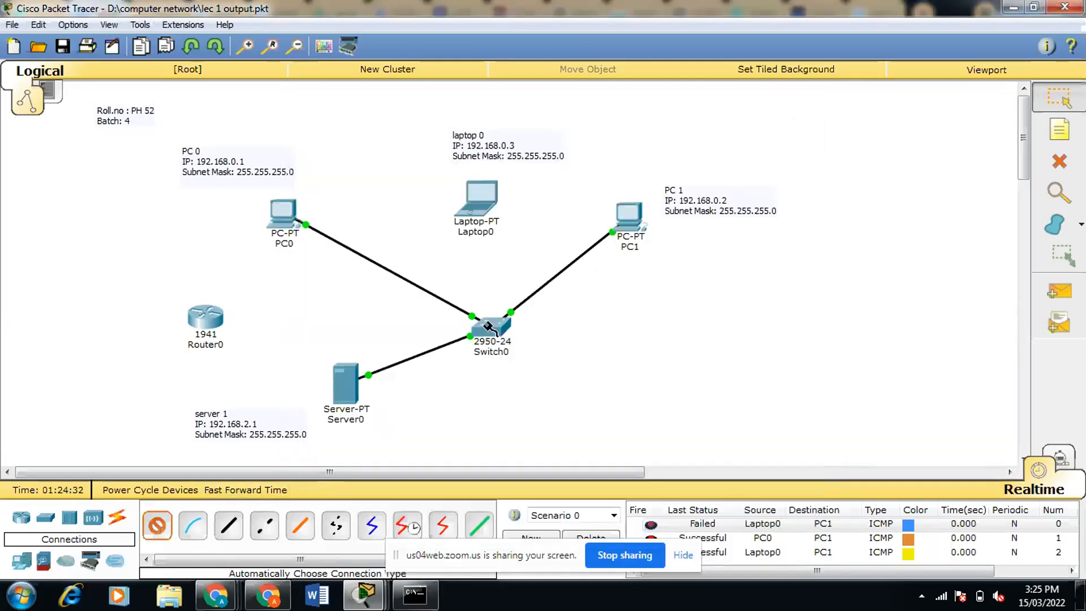
{"action": "left_click", "coordinate": [489, 196]}
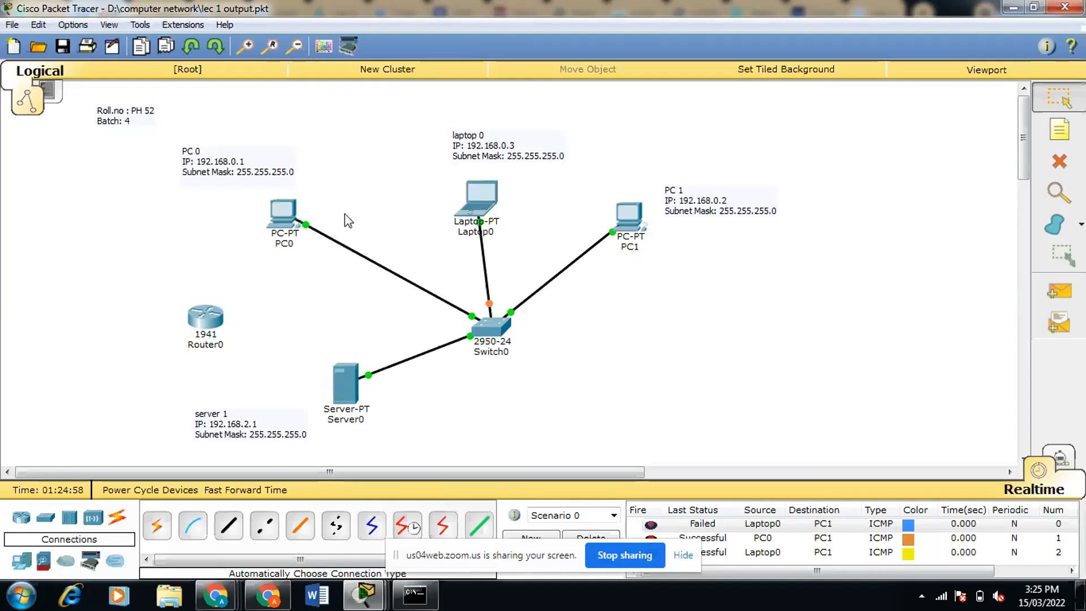
{"action": "mouse_move", "coordinate": [491, 209]}
{"action": "left_click", "coordinate": [615, 555]}
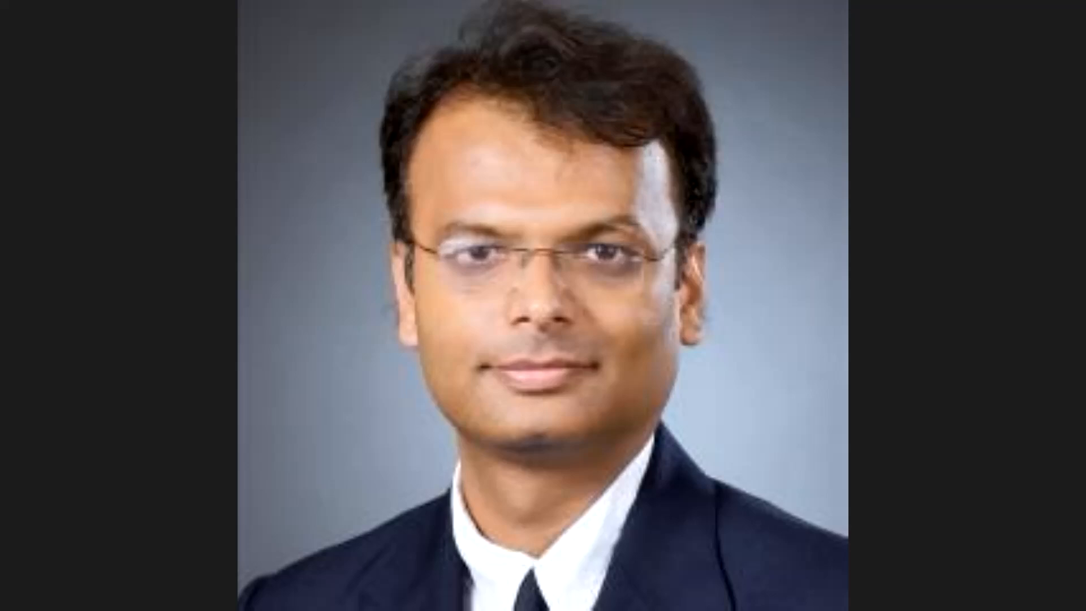